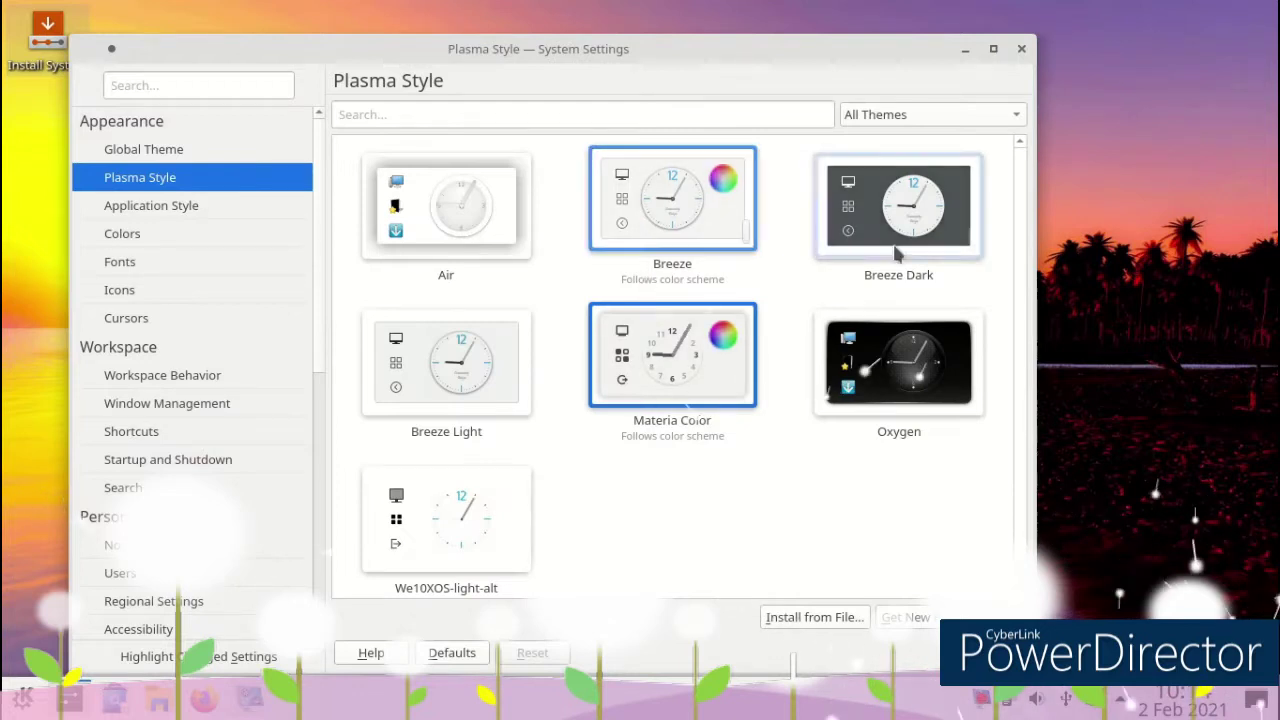
Apply the We10XOS-light-alt Plasma style.
{"action": "left_click", "coordinate": [467, 508]}
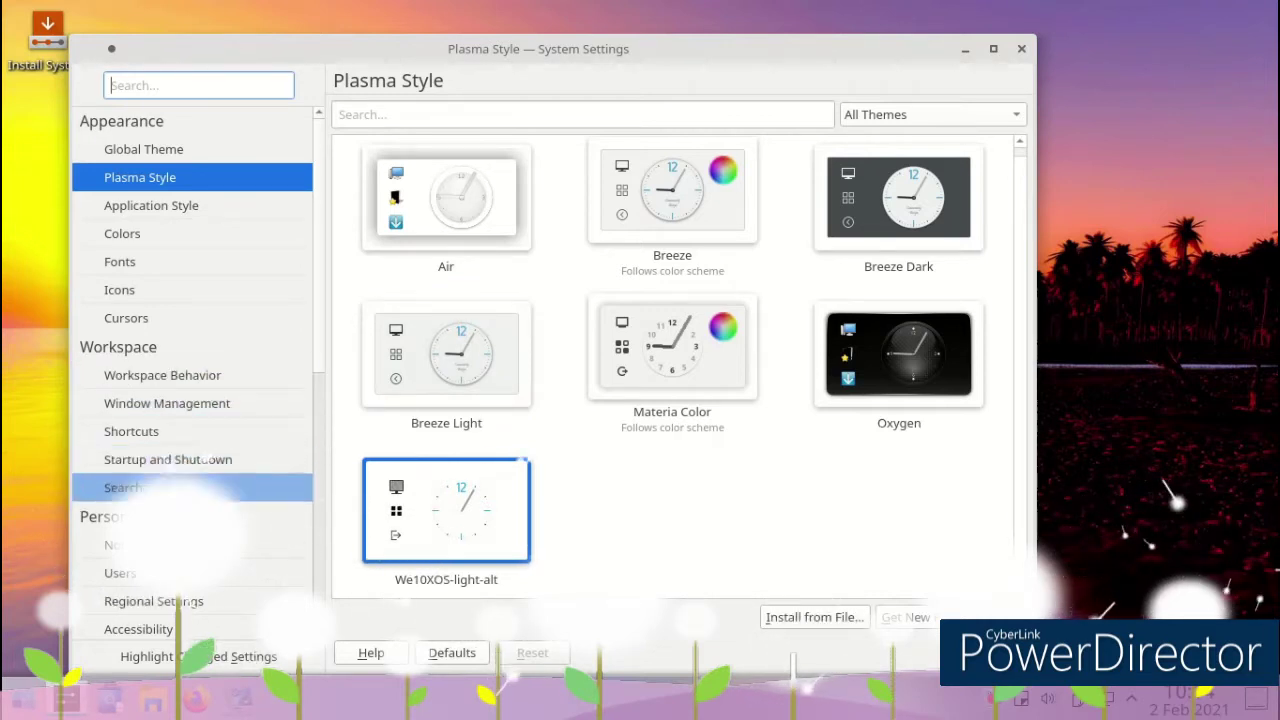
View the network proxy settings, and close System Settings.
{"action": "scroll", "coordinate": [172, 347], "scroll_direction": "down", "scroll_amount": 2}
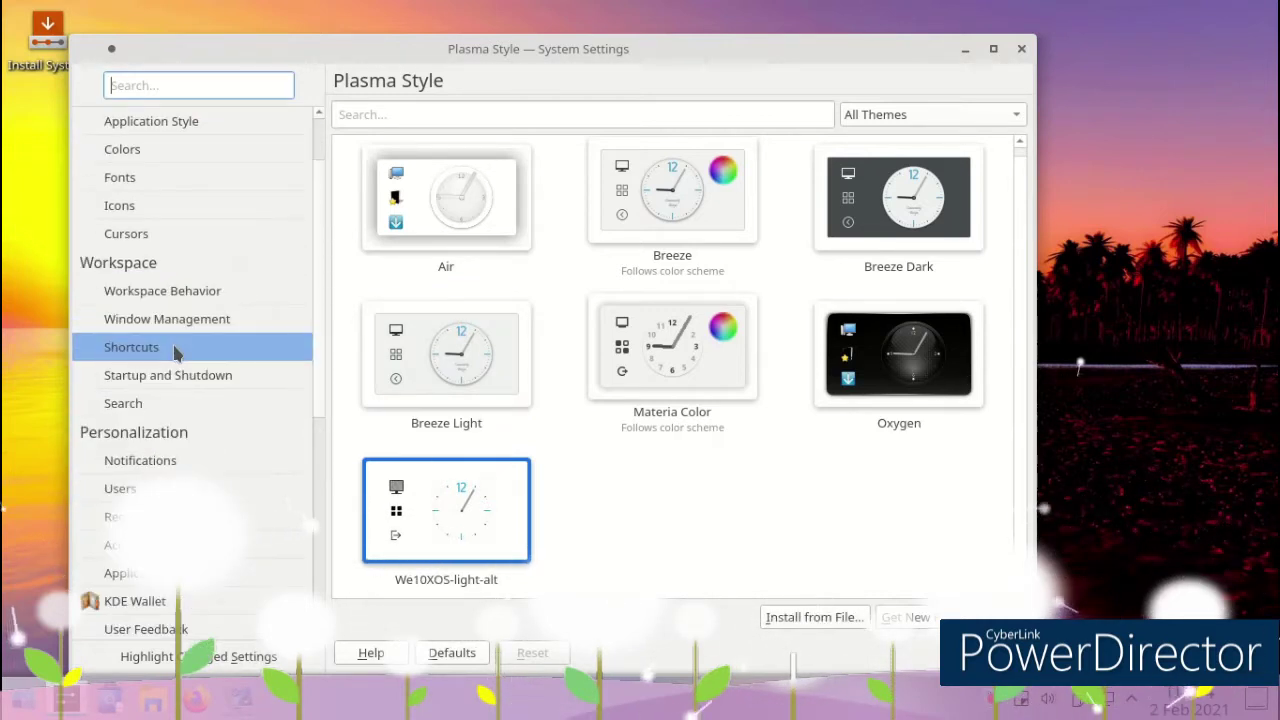
{"action": "scroll", "coordinate": [178, 351], "scroll_direction": "down", "scroll_amount": 6}
{"action": "left_click", "coordinate": [153, 466]}
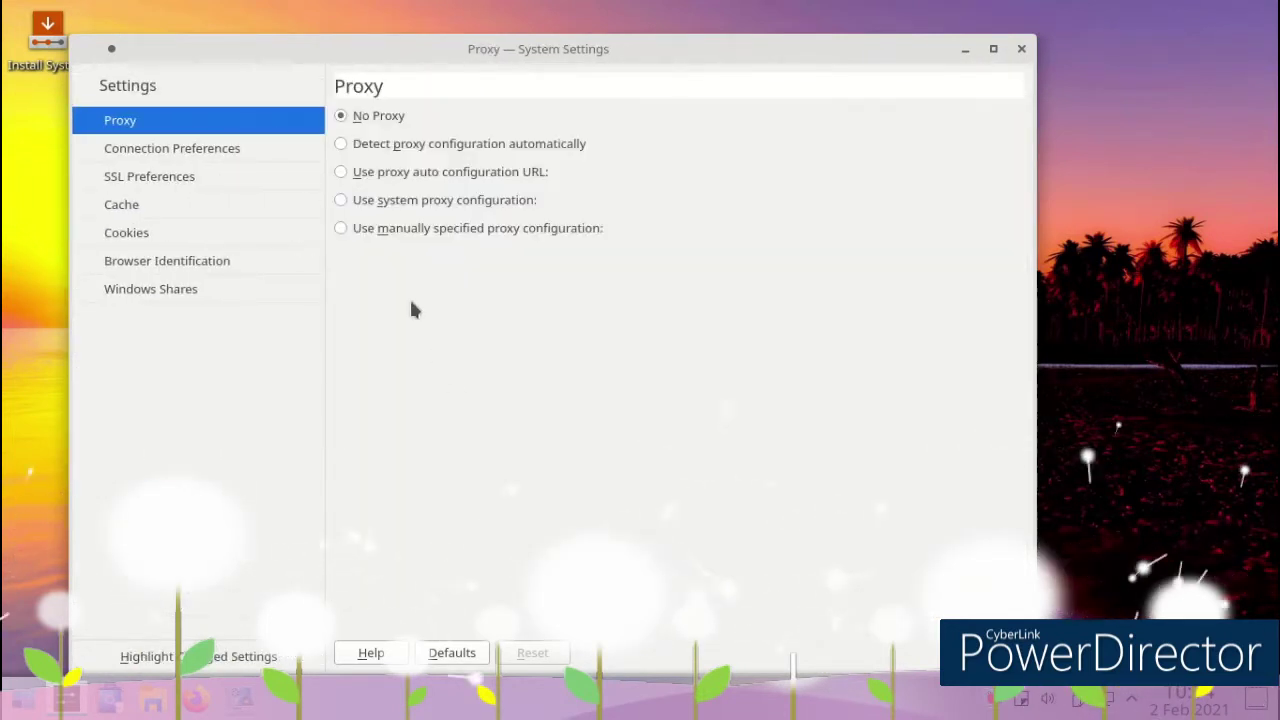
{"action": "left_click", "coordinate": [1020, 50]}
Reopen System Settings, apply the Breeze Dark global theme, and close the window.
{"action": "key", "text": "super"}
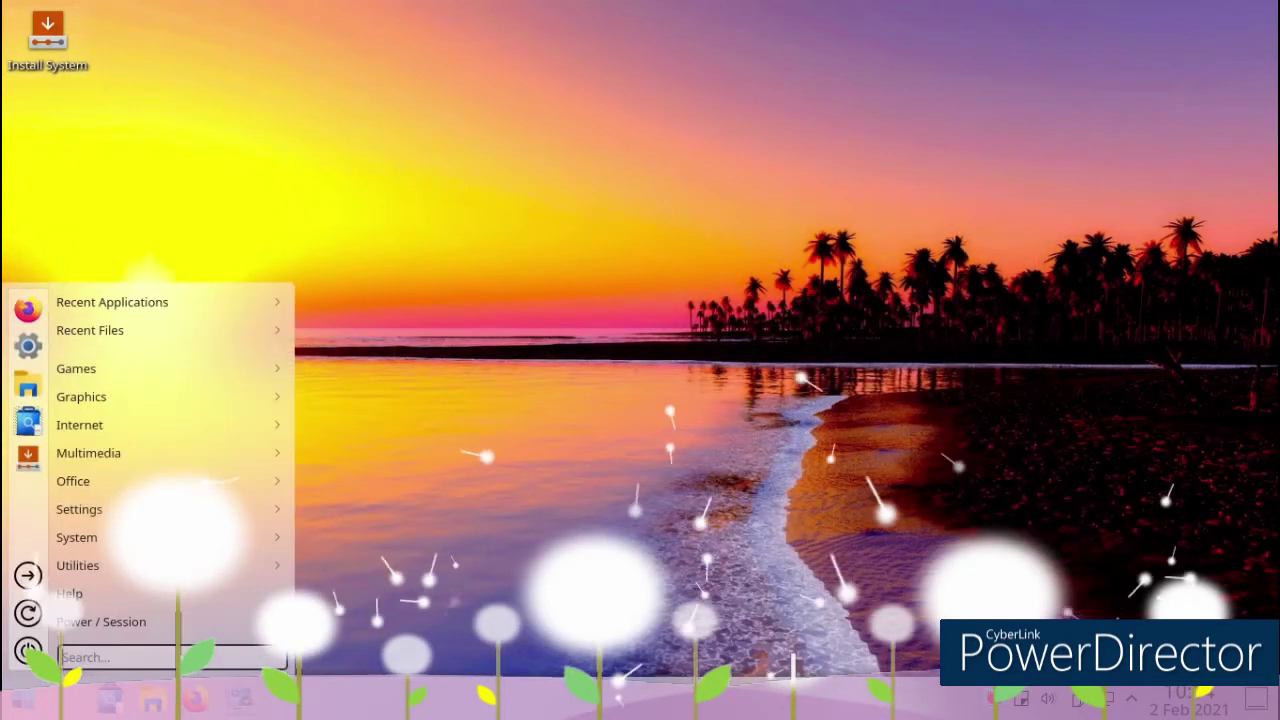
{"action": "left_click", "coordinate": [28, 345]}
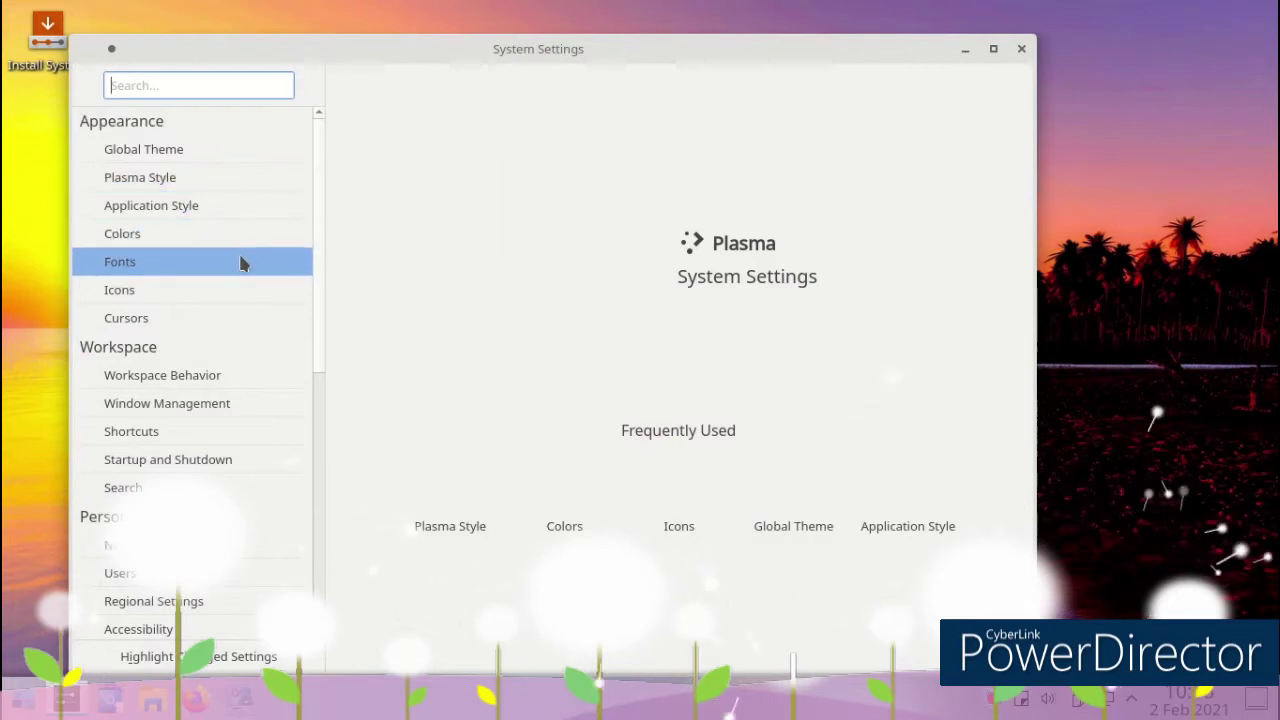
{"action": "scroll", "coordinate": [246, 265], "scroll_direction": "down", "scroll_amount": 1}
{"action": "scroll", "coordinate": [247, 267], "scroll_direction": "up", "scroll_amount": 1}
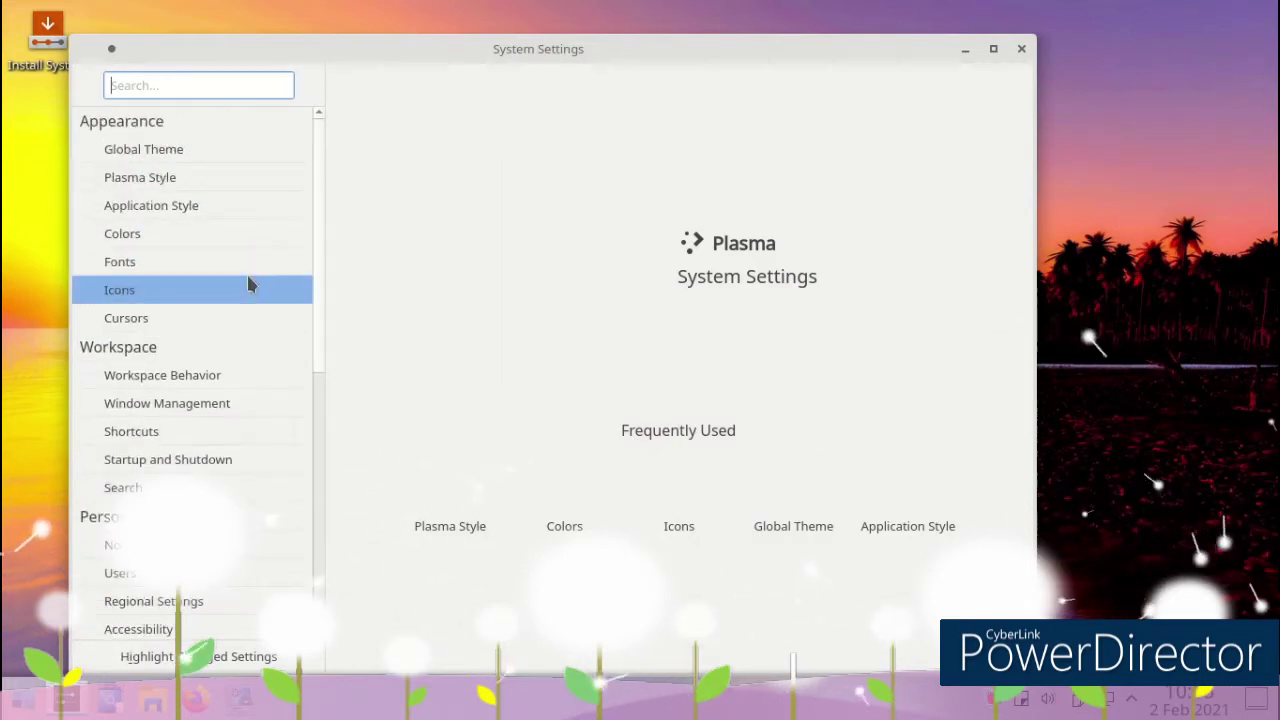
{"action": "left_click", "coordinate": [199, 178]}
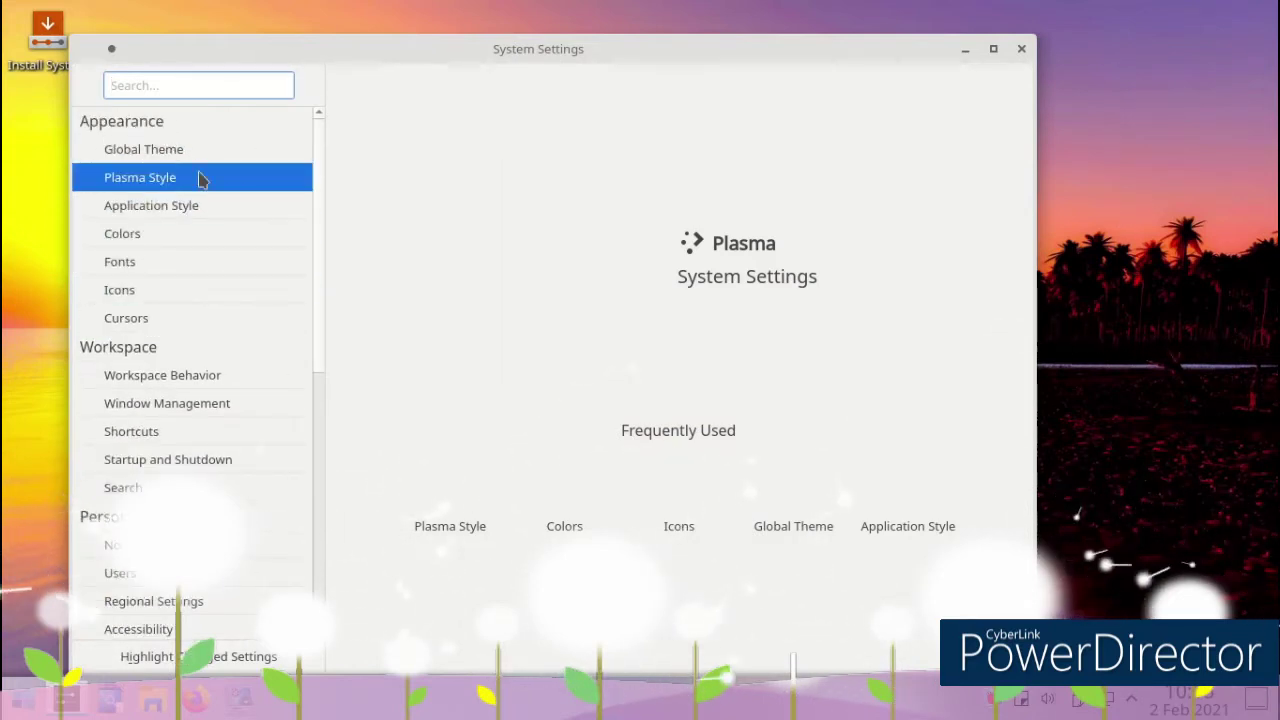
{"action": "left_click", "coordinate": [187, 150]}
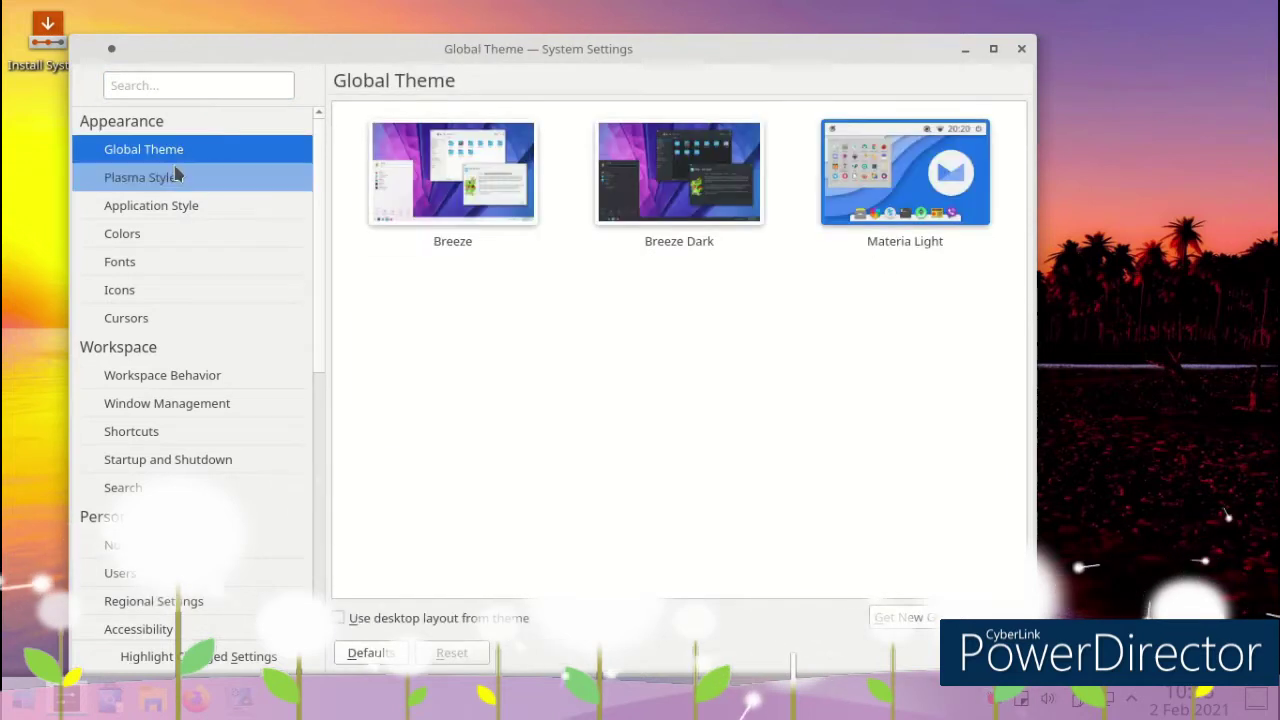
{"action": "left_click", "coordinate": [679, 172]}
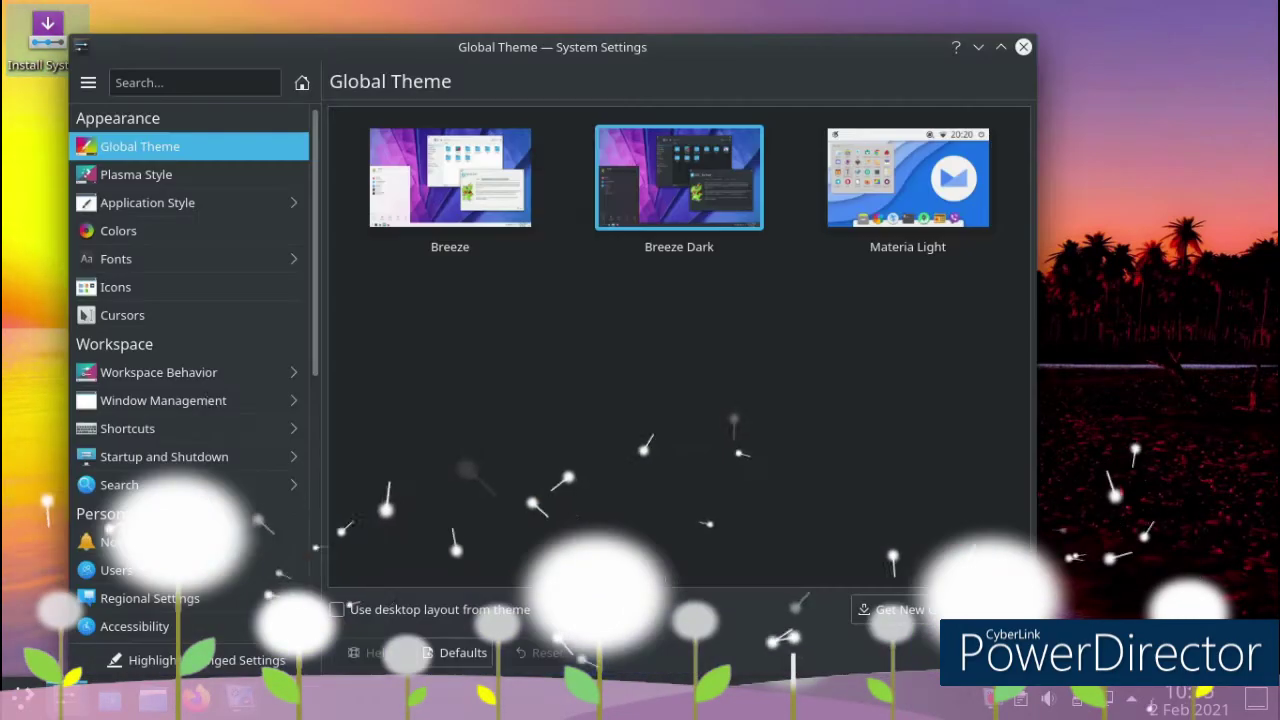
{"action": "left_click", "coordinate": [1023, 47]}
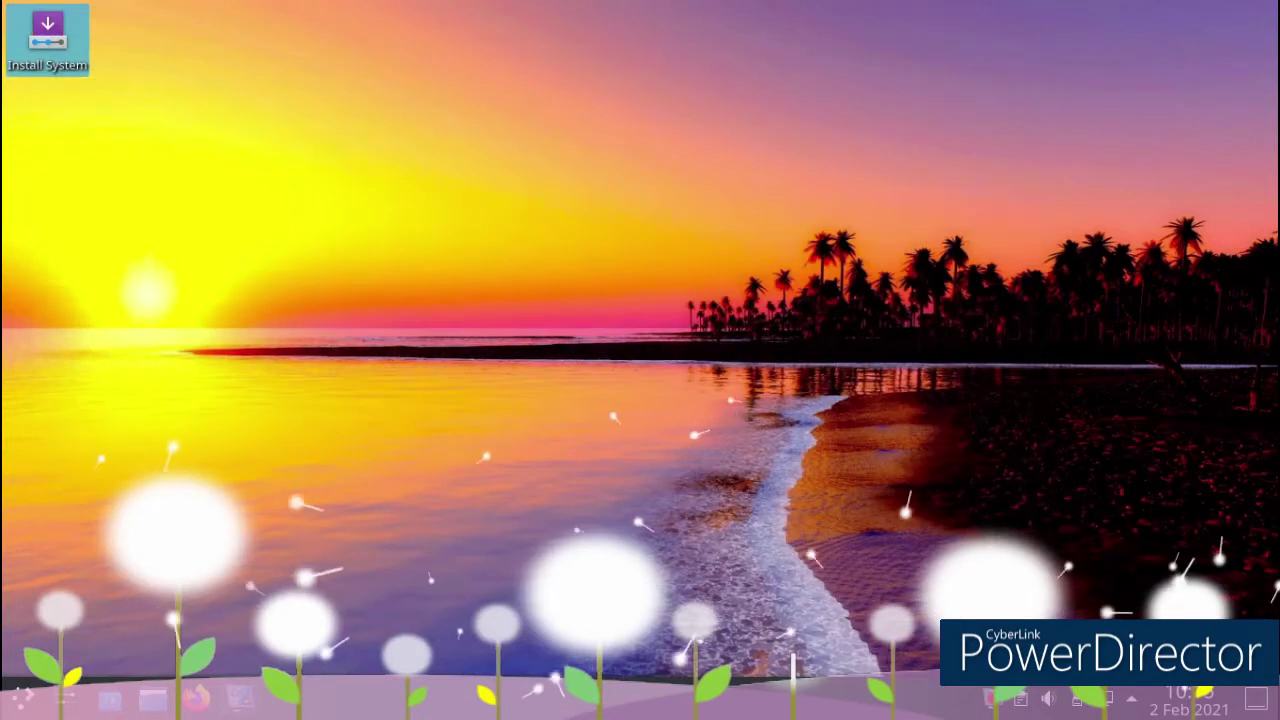
Add the Color Picker widget to the desktop, in the sky area above the palm trees.
{"action": "right_click", "coordinate": [320, 700]}
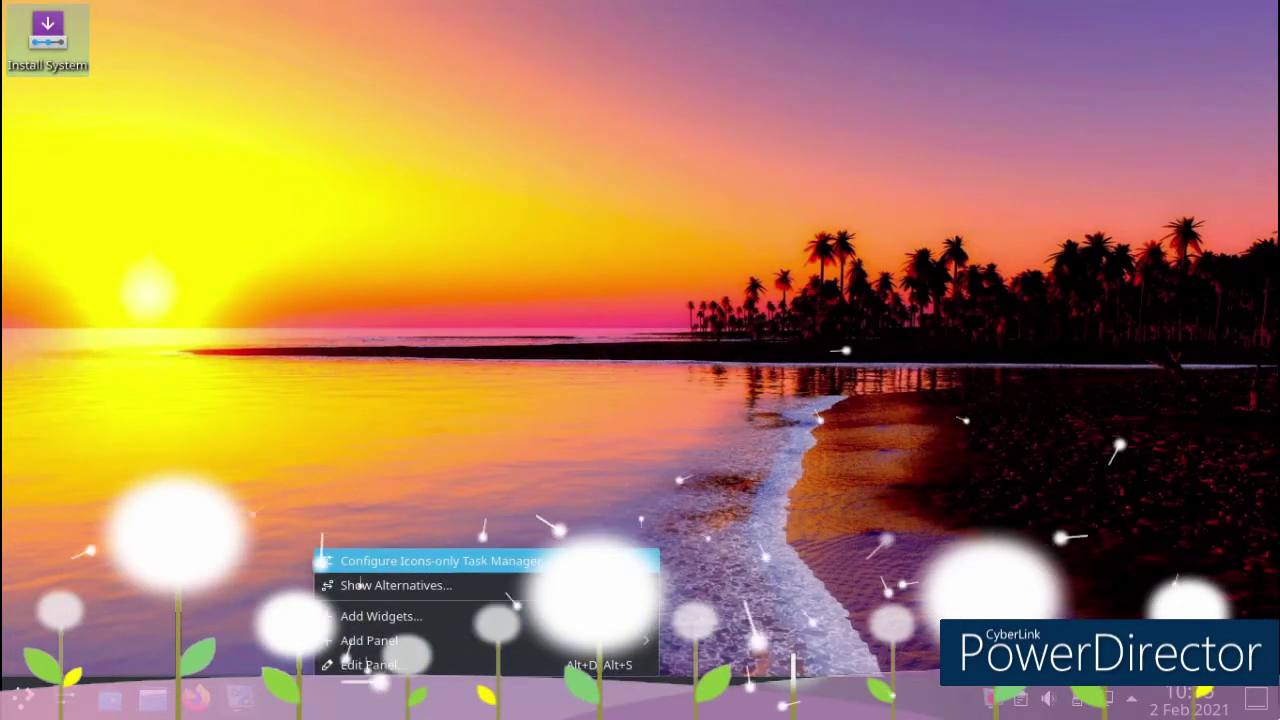
{"action": "left_click", "coordinate": [380, 616]}
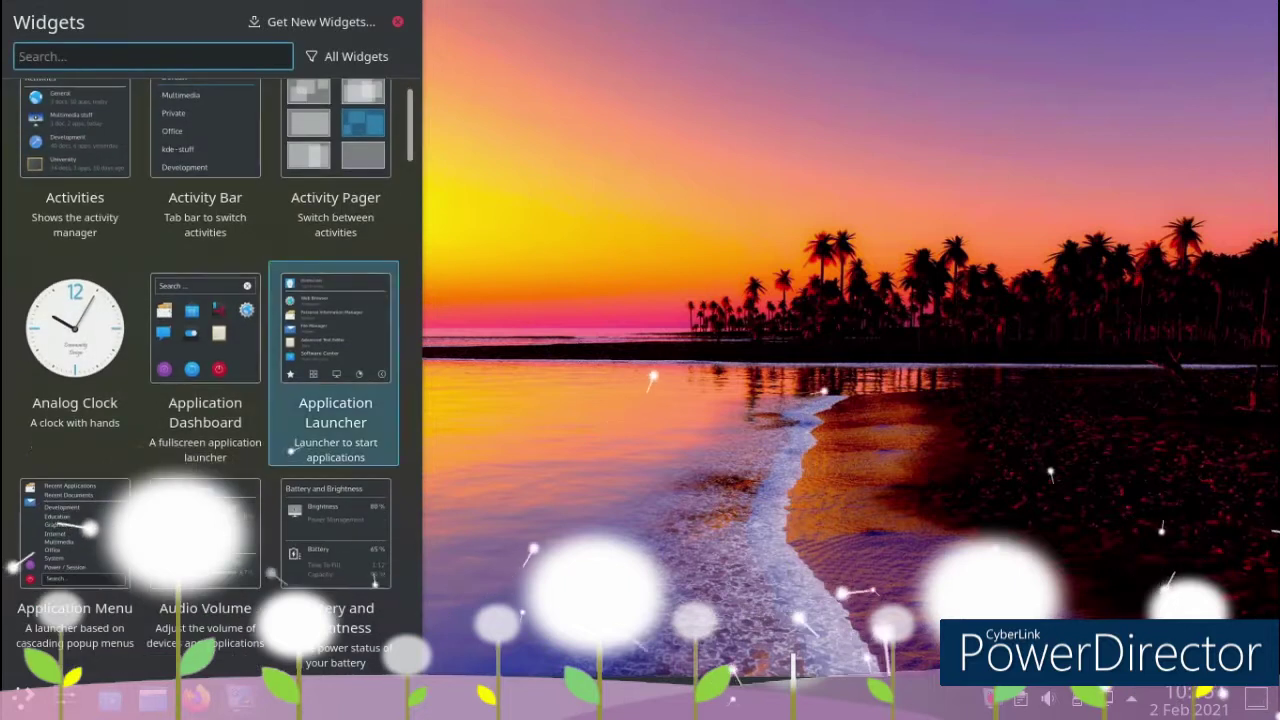
{"action": "scroll", "coordinate": [205, 285], "scroll_direction": "down", "scroll_amount": 5}
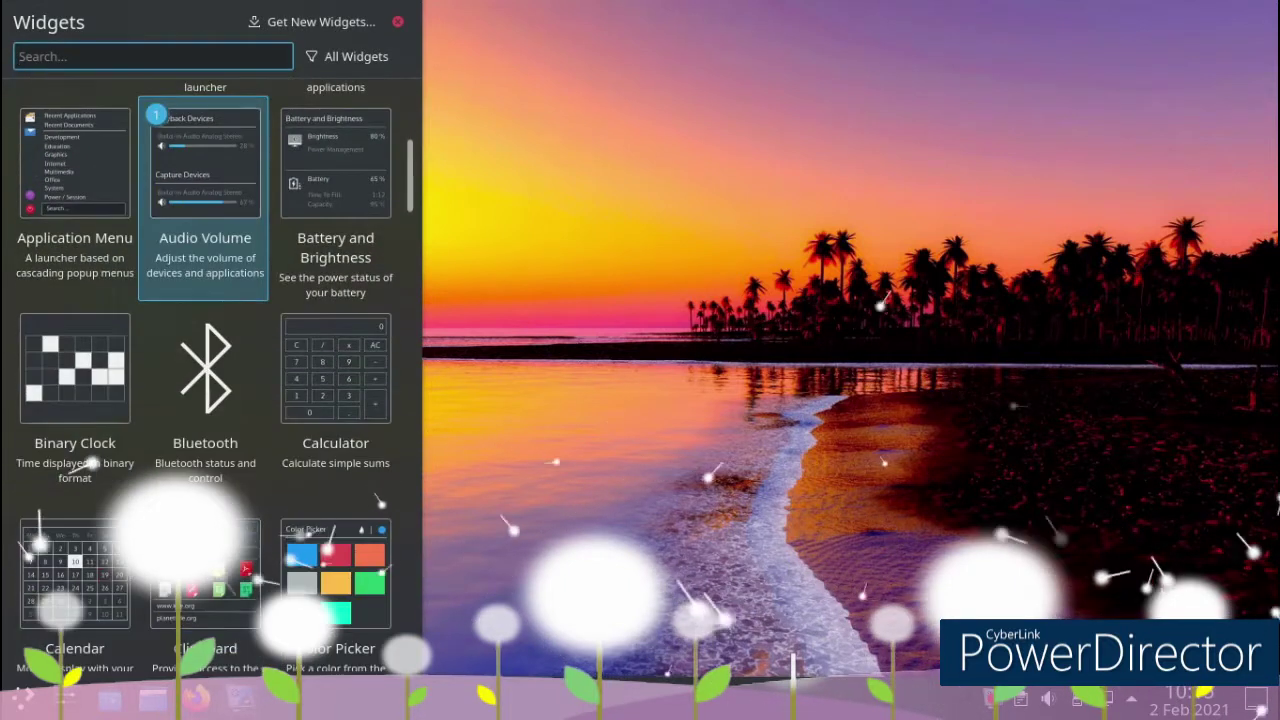
{"action": "scroll", "coordinate": [335, 560], "scroll_direction": "down", "scroll_amount": 1}
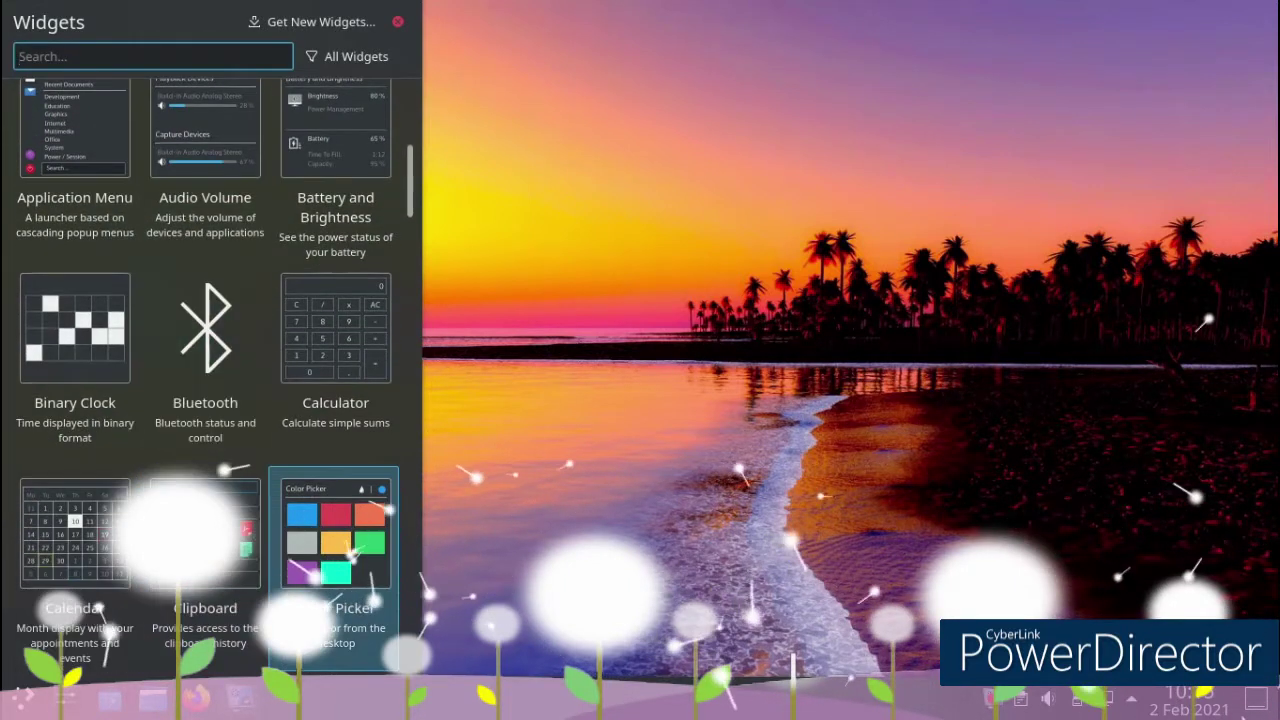
{"action": "left_click_drag", "start_coordinate": [355, 485], "coordinate": [915, 200]}
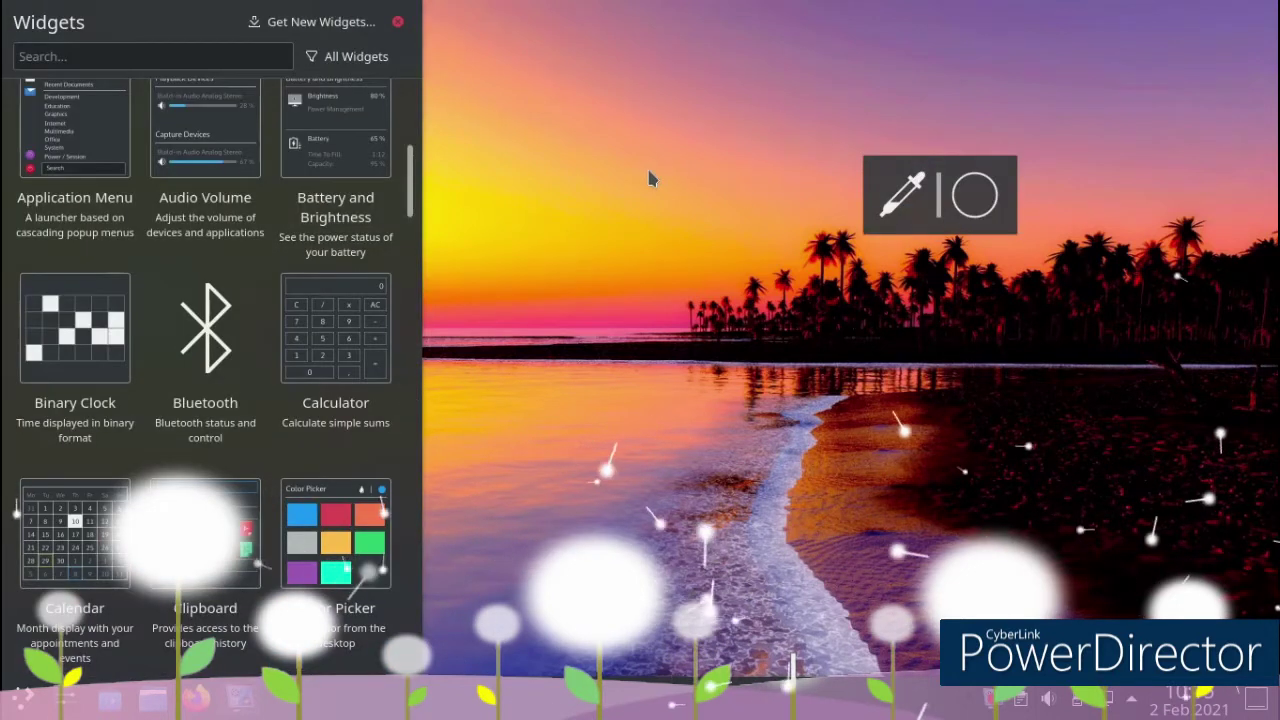
Add the Network speed widget to the desktop, over the dark shore below the palm trees.
{"action": "scroll", "coordinate": [205, 270], "scroll_direction": "down", "scroll_amount": 8}
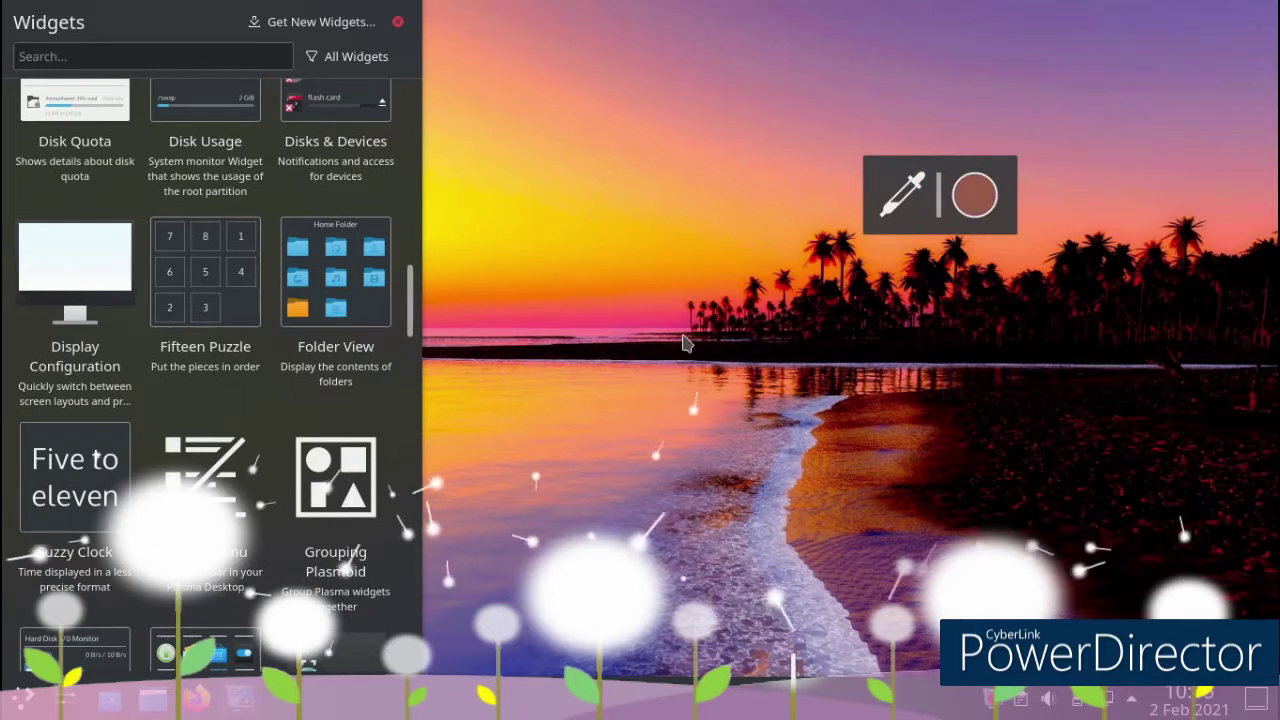
{"action": "scroll", "coordinate": [335, 300], "scroll_direction": "down", "scroll_amount": 8}
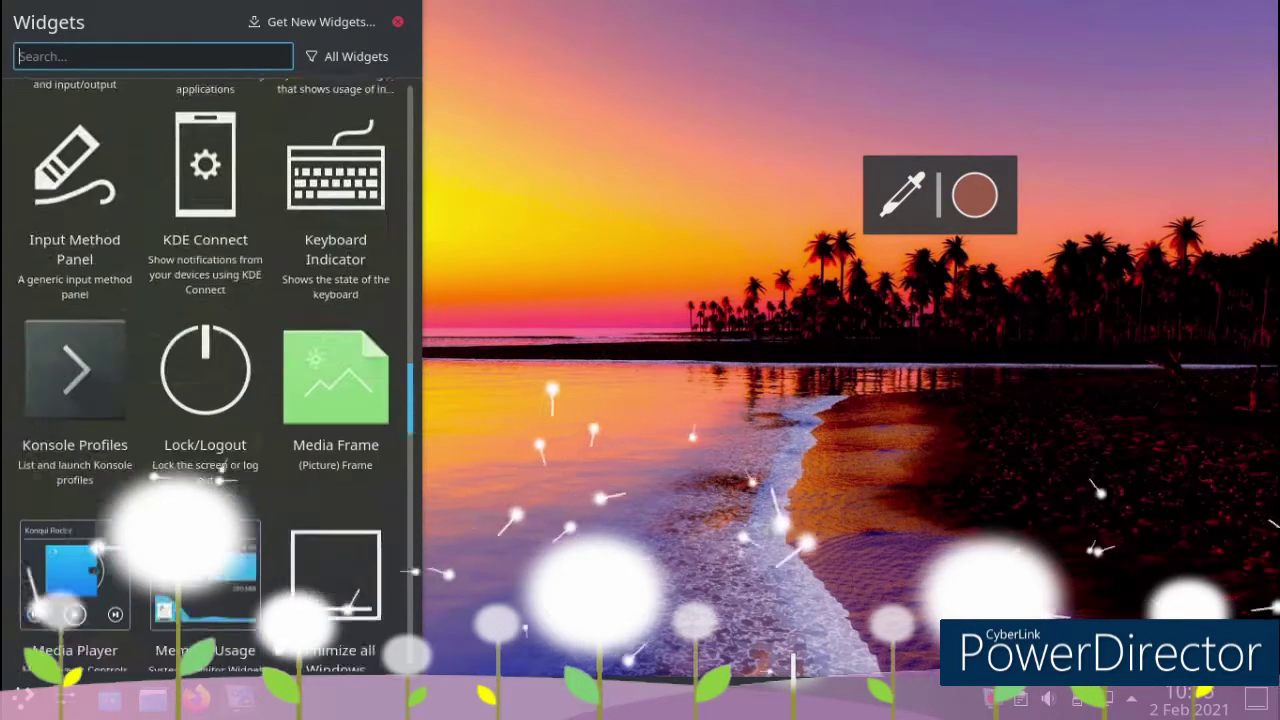
{"action": "scroll", "coordinate": [205, 380], "scroll_direction": "down", "scroll_amount": 6}
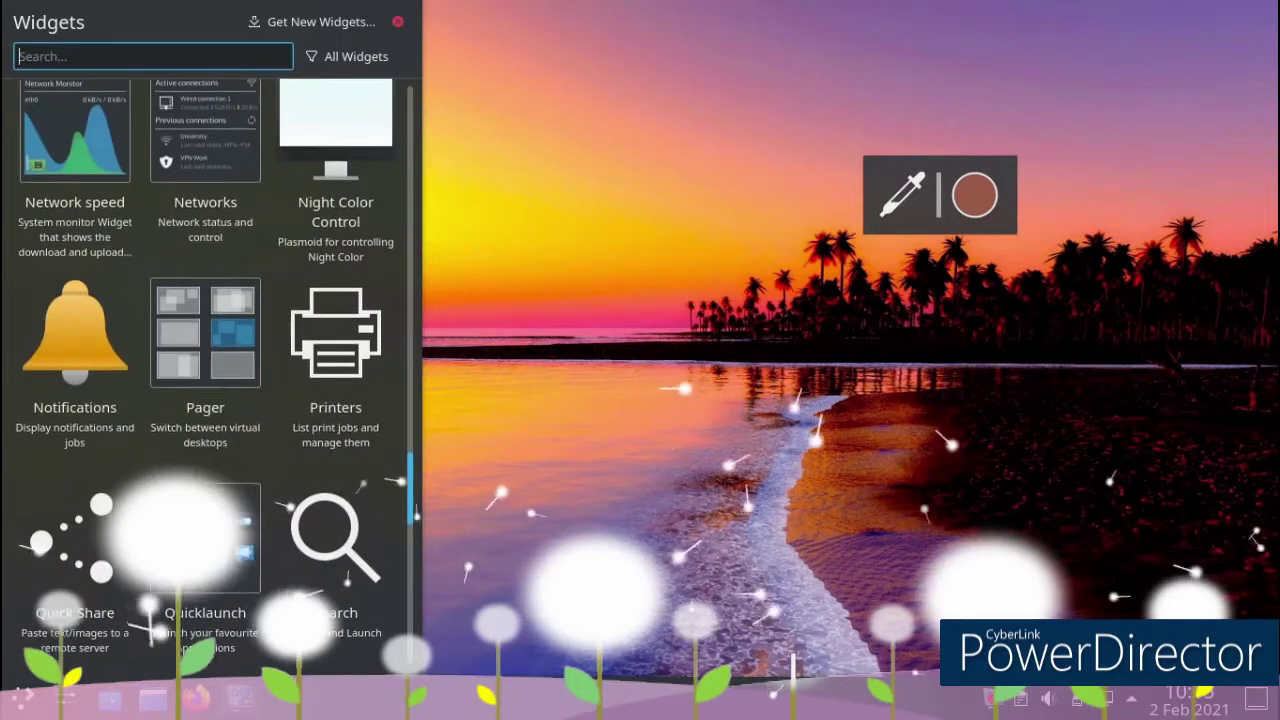
{"action": "scroll", "coordinate": [335, 450], "scroll_direction": "up", "scroll_amount": 2}
{"action": "left_click_drag", "start_coordinate": [75, 230], "coordinate": [1148, 502]}
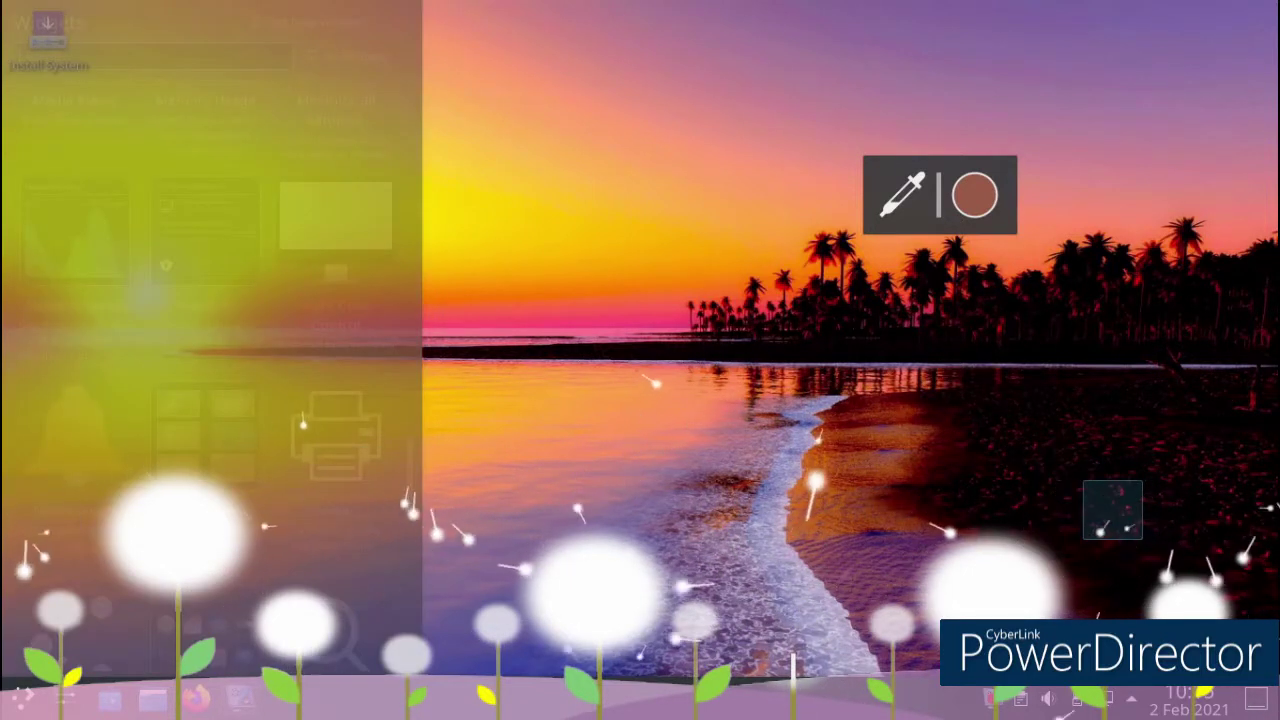
{"action": "key", "text": "super"}
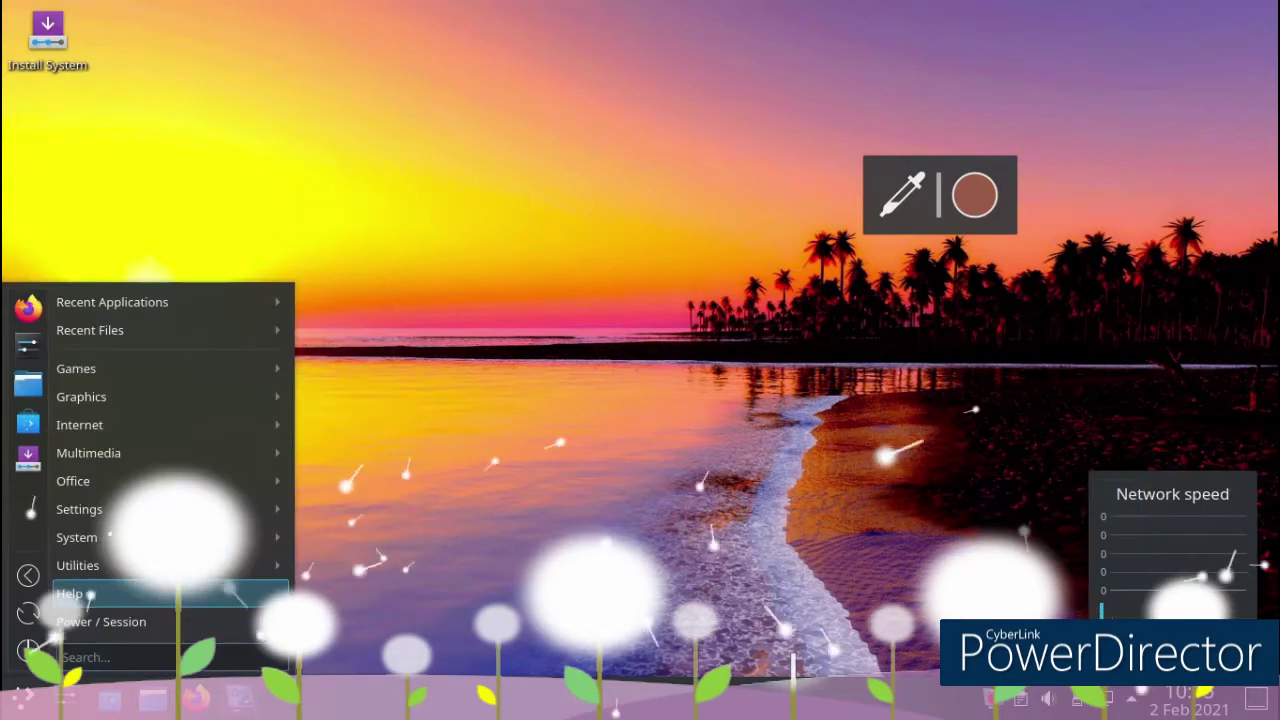
{"action": "left_click", "coordinate": [488, 187]}
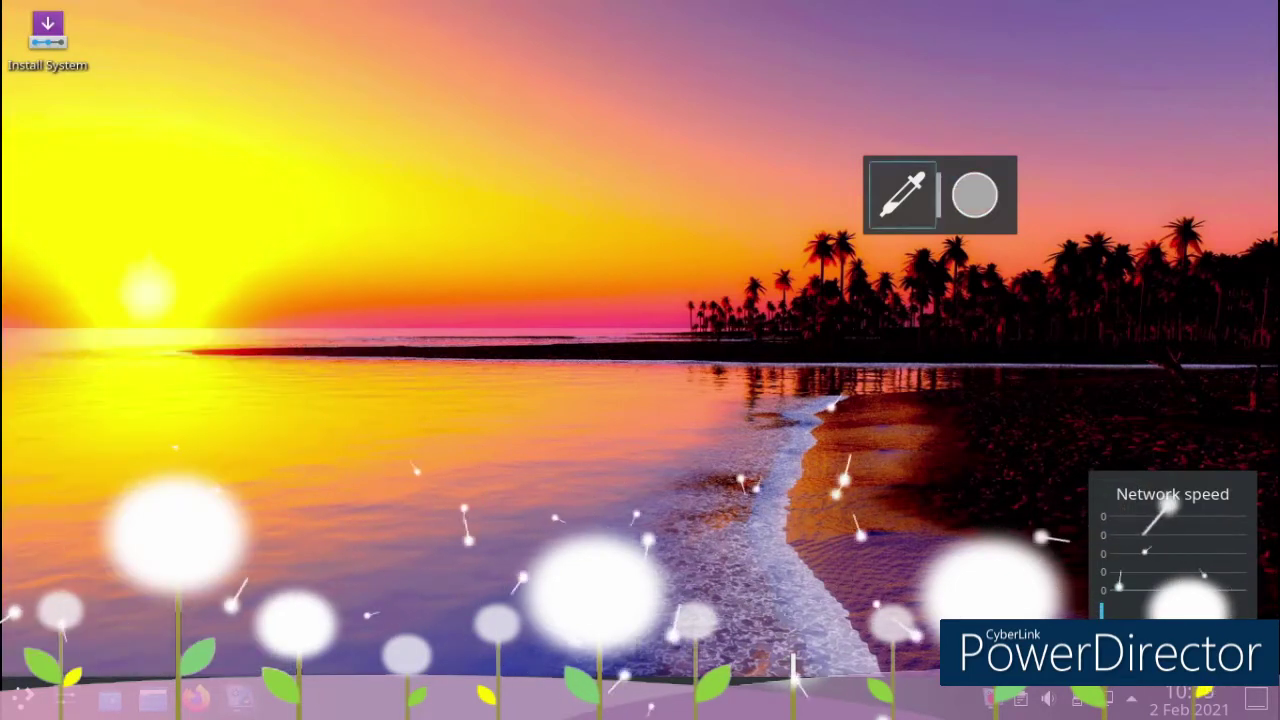
Sample a dark colour from the wallpaper's palm trees and an orange from its sunset sky with the Color Picker widget.
{"action": "left_click", "coordinate": [975, 195]}
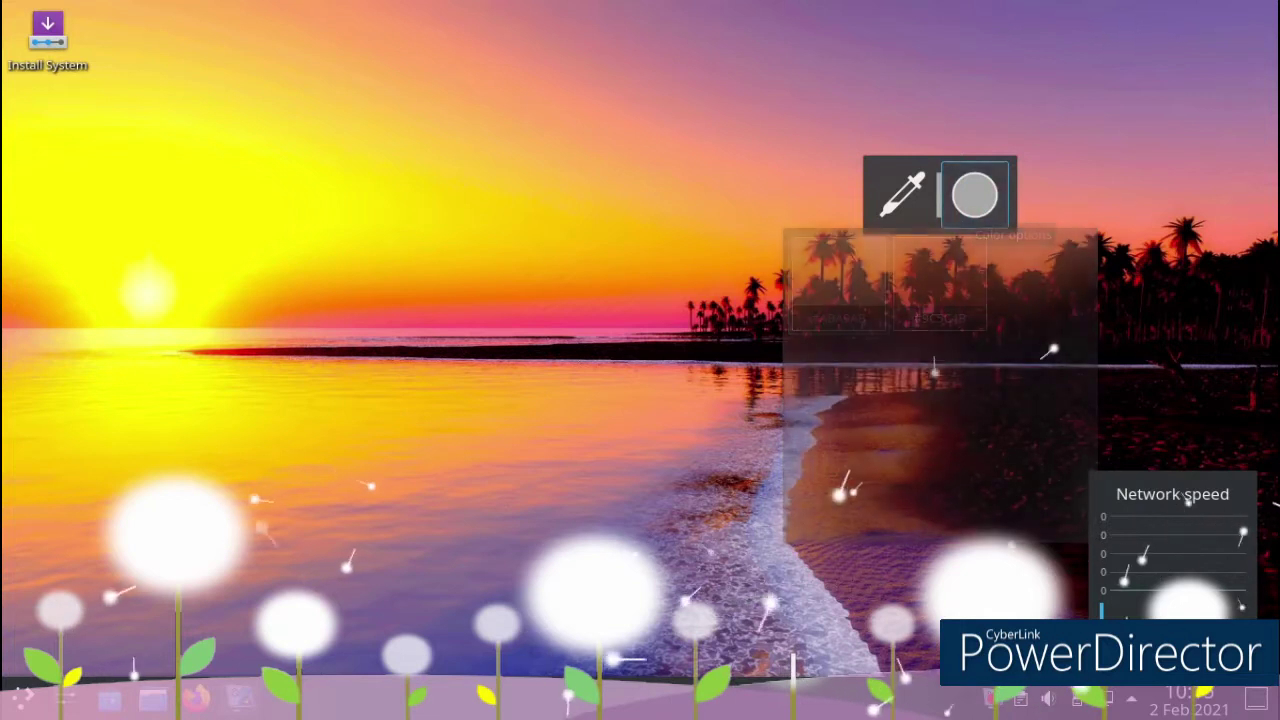
{"action": "right_click", "coordinate": [940, 283]}
{"action": "left_click", "coordinate": [950, 421]}
{"action": "left_click", "coordinate": [903, 193]}
{"action": "left_click", "coordinate": [820, 320]}
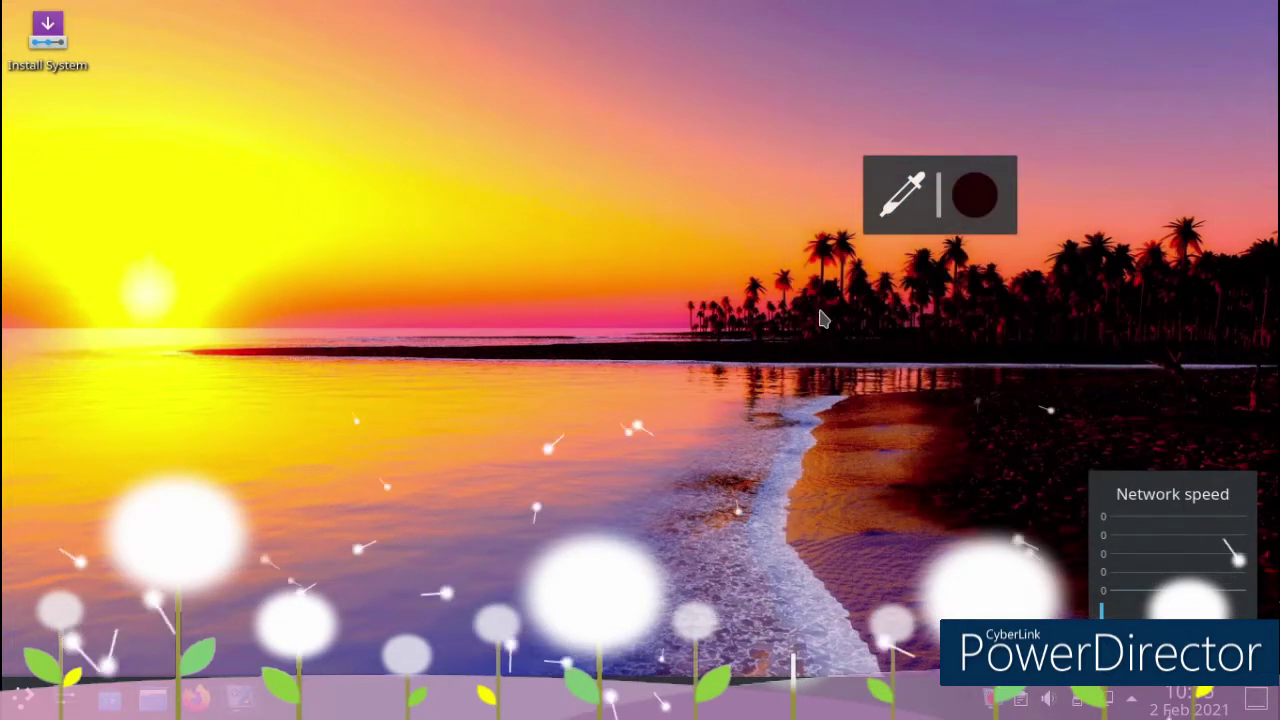
{"action": "left_click", "coordinate": [975, 195]}
{"action": "left_click", "coordinate": [903, 193]}
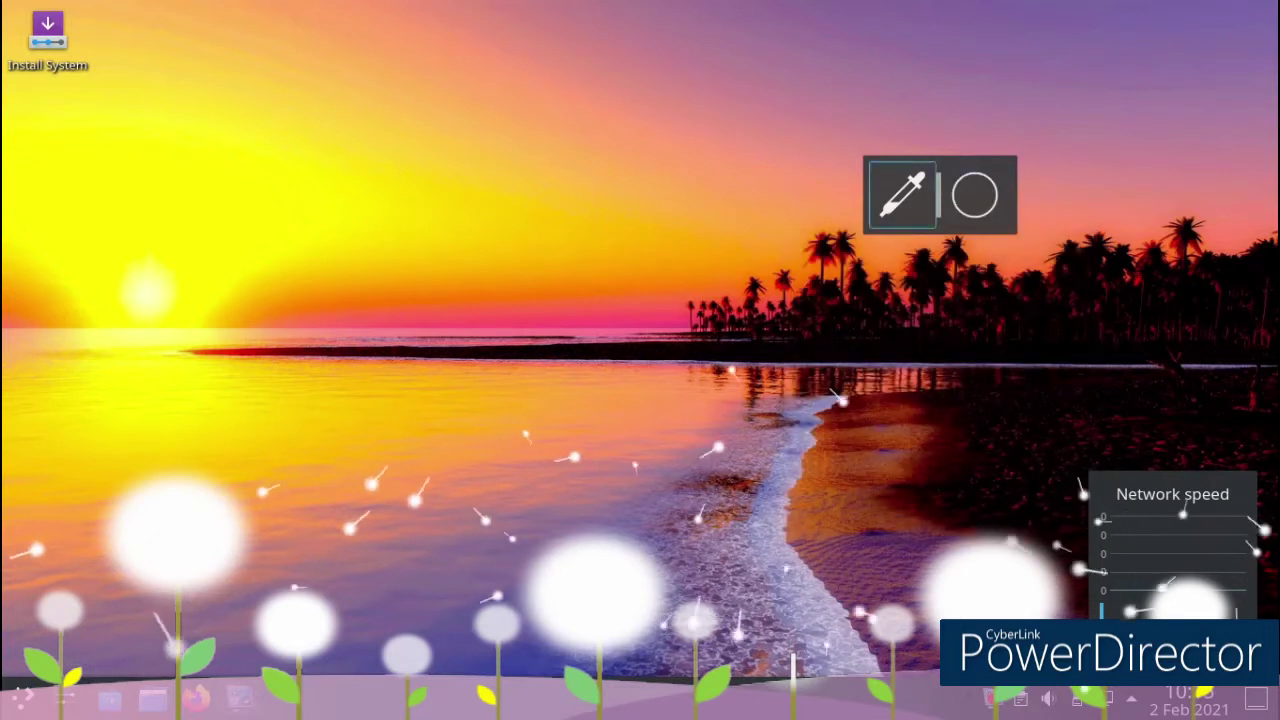
{"action": "left_click", "coordinate": [752, 270]}
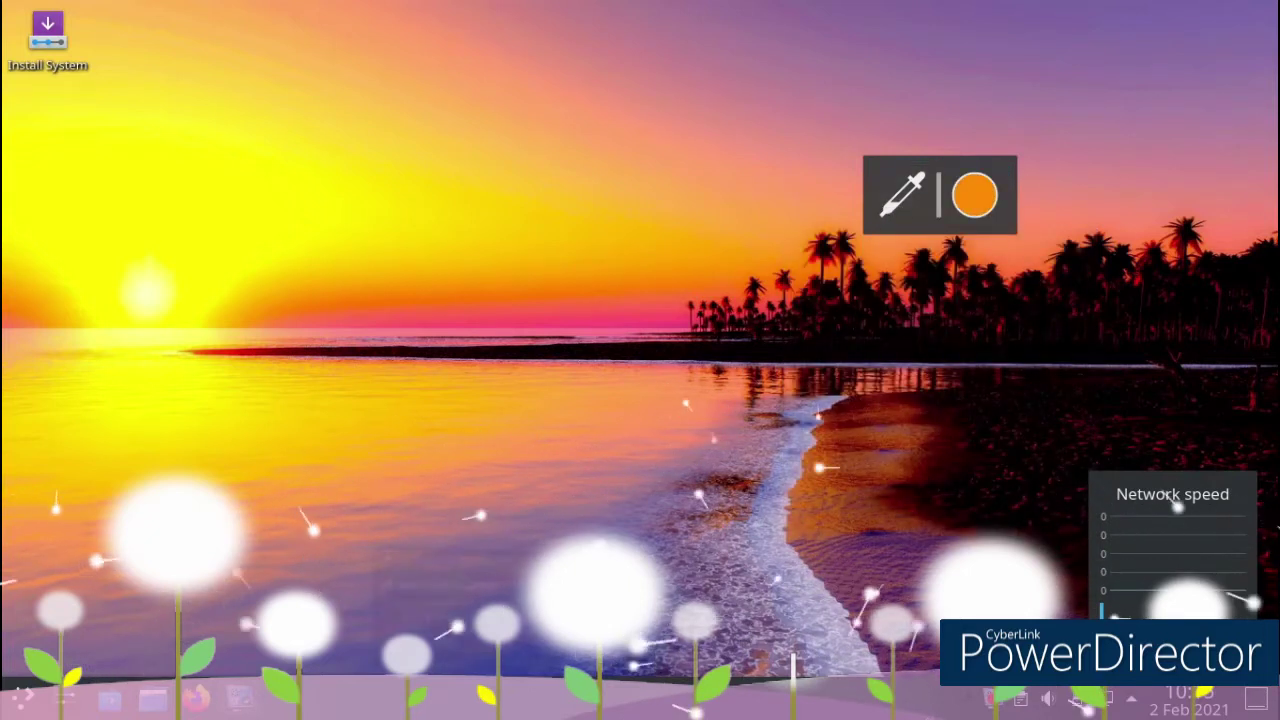
Replace the panel's Icons-only Task Manager with the Task Manager alternative.
{"action": "right_click", "coordinate": [375, 697]}
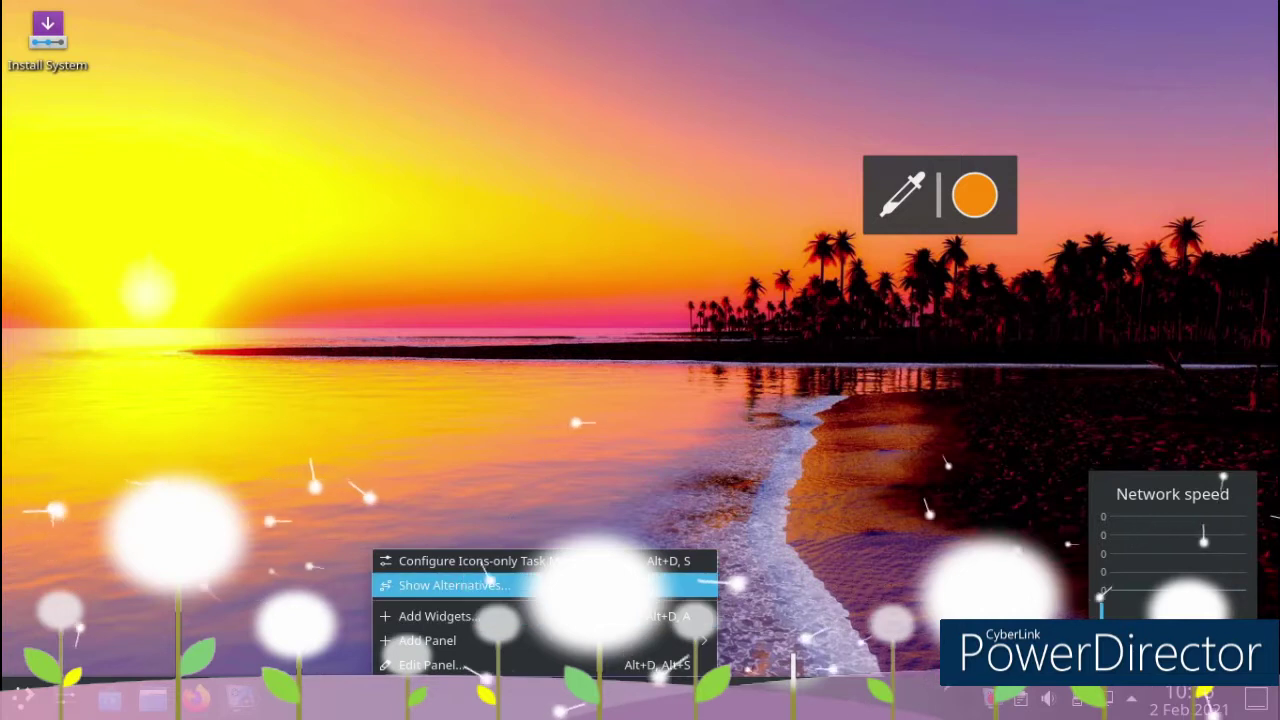
{"action": "left_click", "coordinate": [487, 585]}
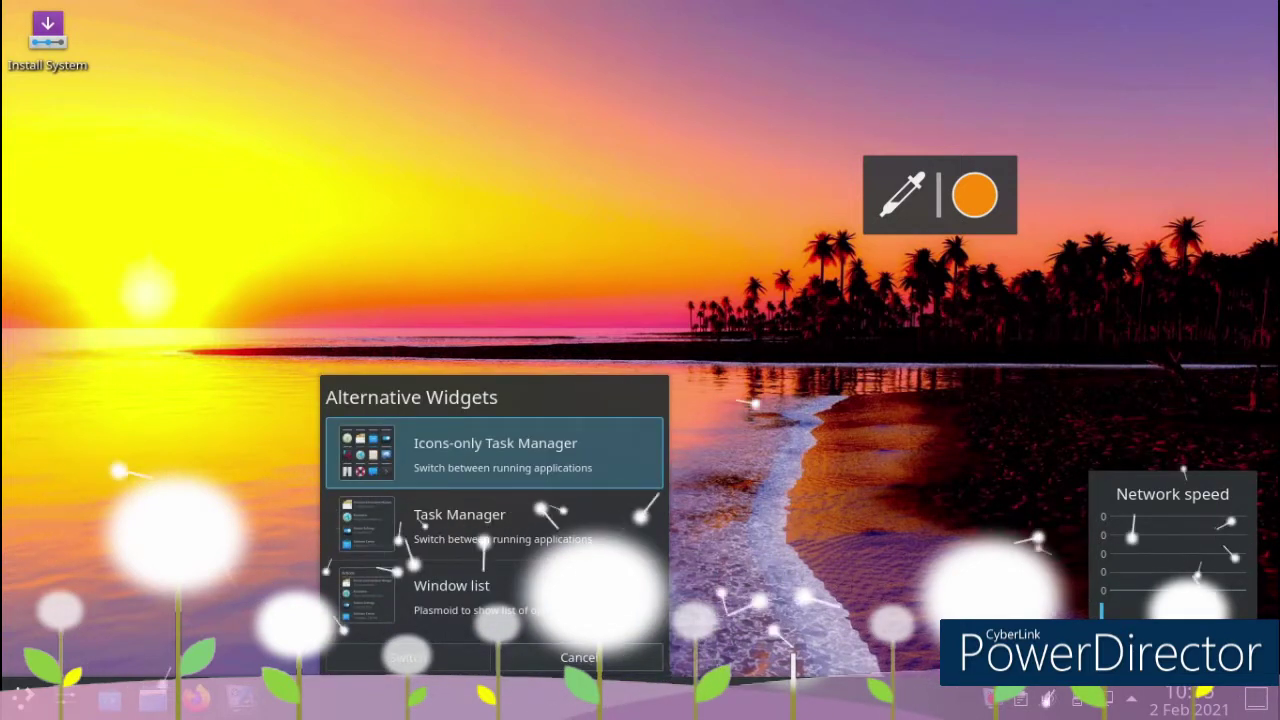
{"action": "left_click", "coordinate": [460, 520]}
{"action": "left_click", "coordinate": [405, 657]}
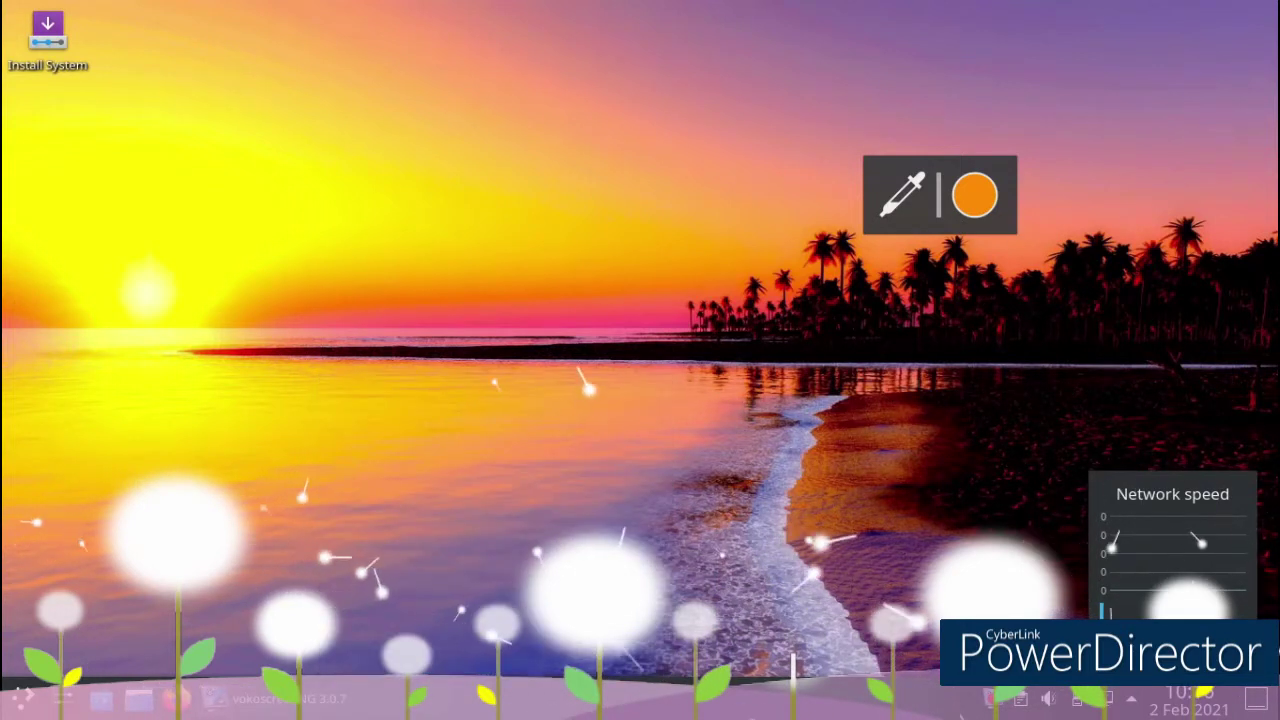
Switch to Discover, browse the featured applications, and view the details of KDE Software Development Kit.
{"action": "left_click", "coordinate": [22, 697]}
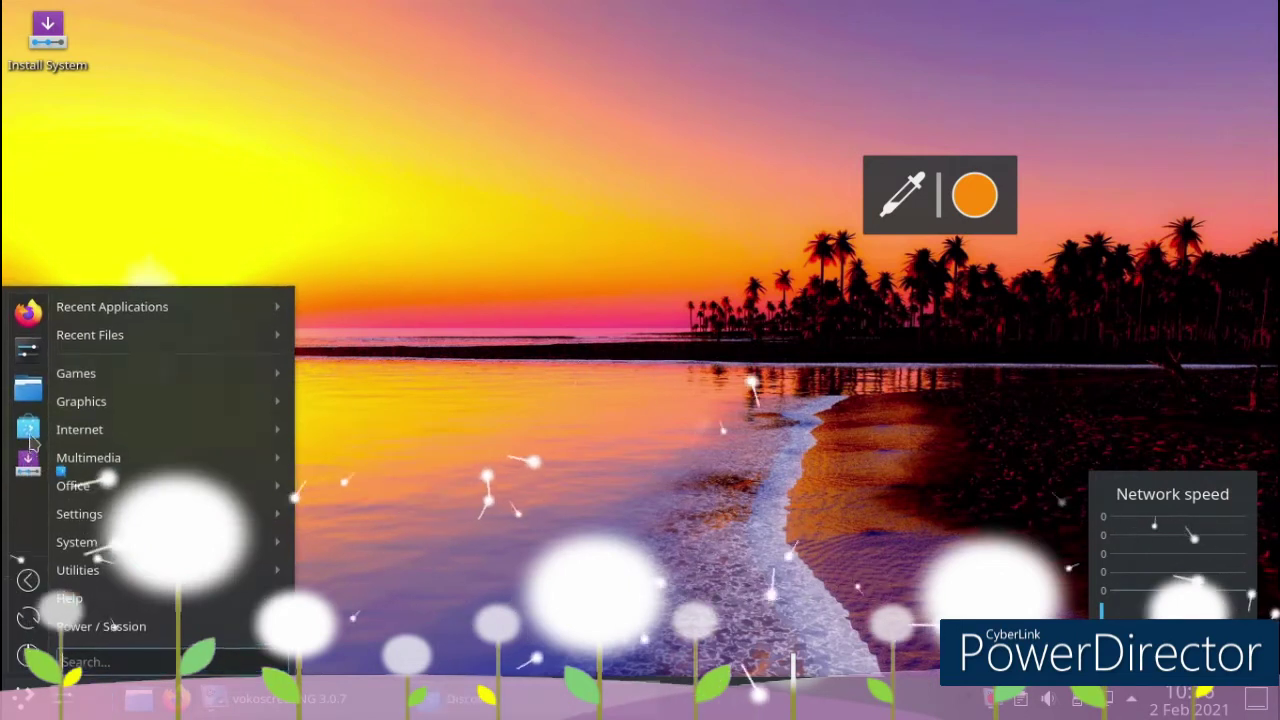
{"action": "left_click", "coordinate": [29, 432]}
{"action": "scroll", "coordinate": [686, 277], "scroll_direction": "down", "scroll_amount": 3}
{"action": "scroll", "coordinate": [686, 277], "scroll_direction": "down", "scroll_amount": 2}
{"action": "scroll", "coordinate": [686, 274], "scroll_direction": "up", "scroll_amount": 2}
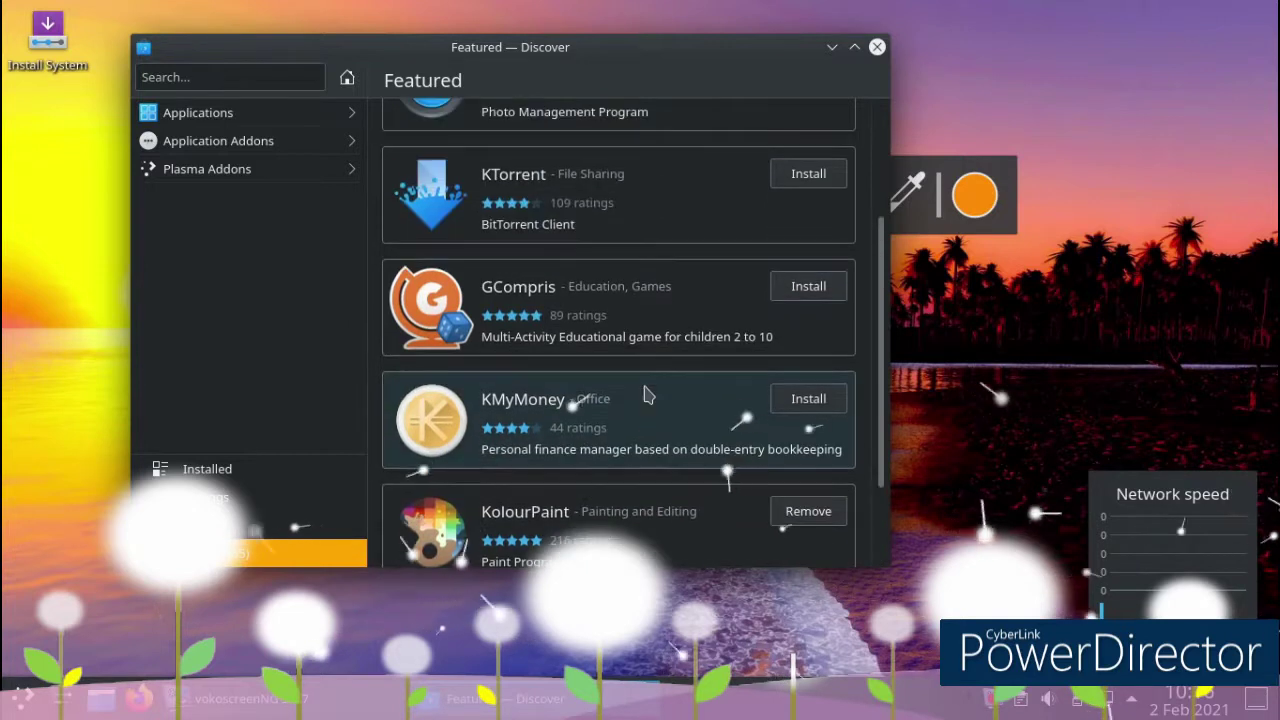
{"action": "scroll", "coordinate": [643, 392], "scroll_direction": "down", "scroll_amount": 2}
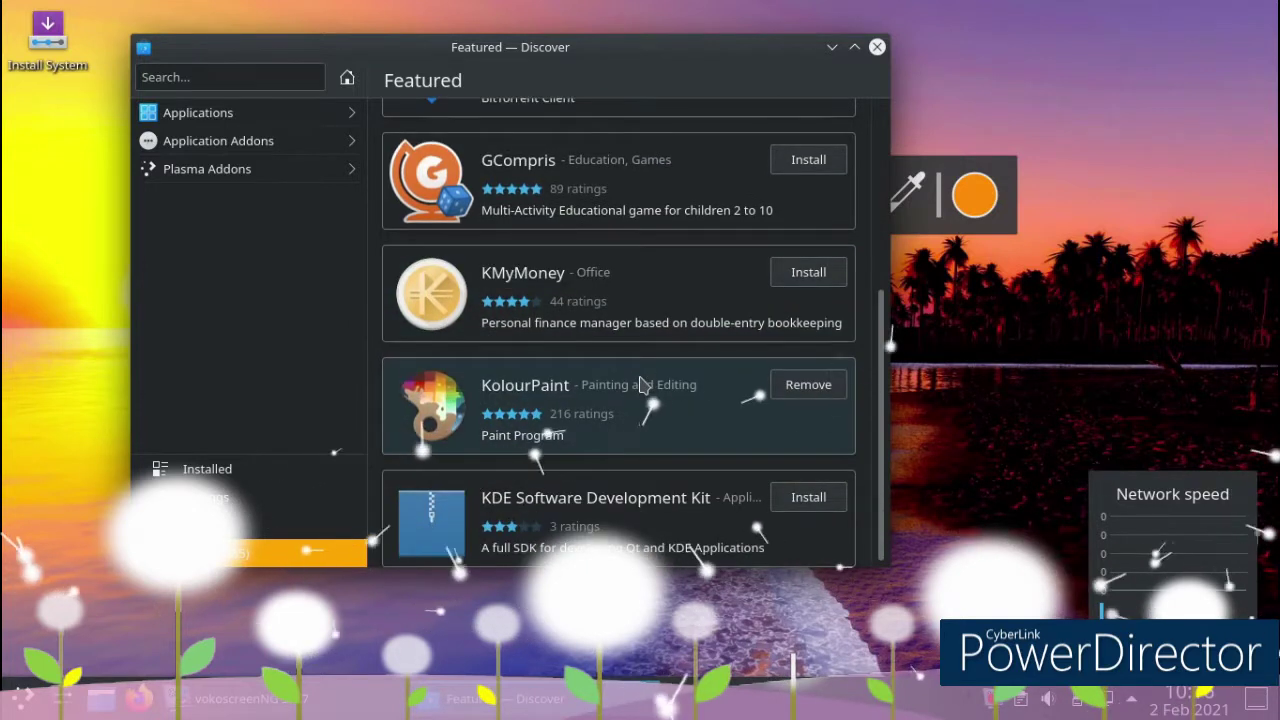
{"action": "left_click", "coordinate": [560, 512]}
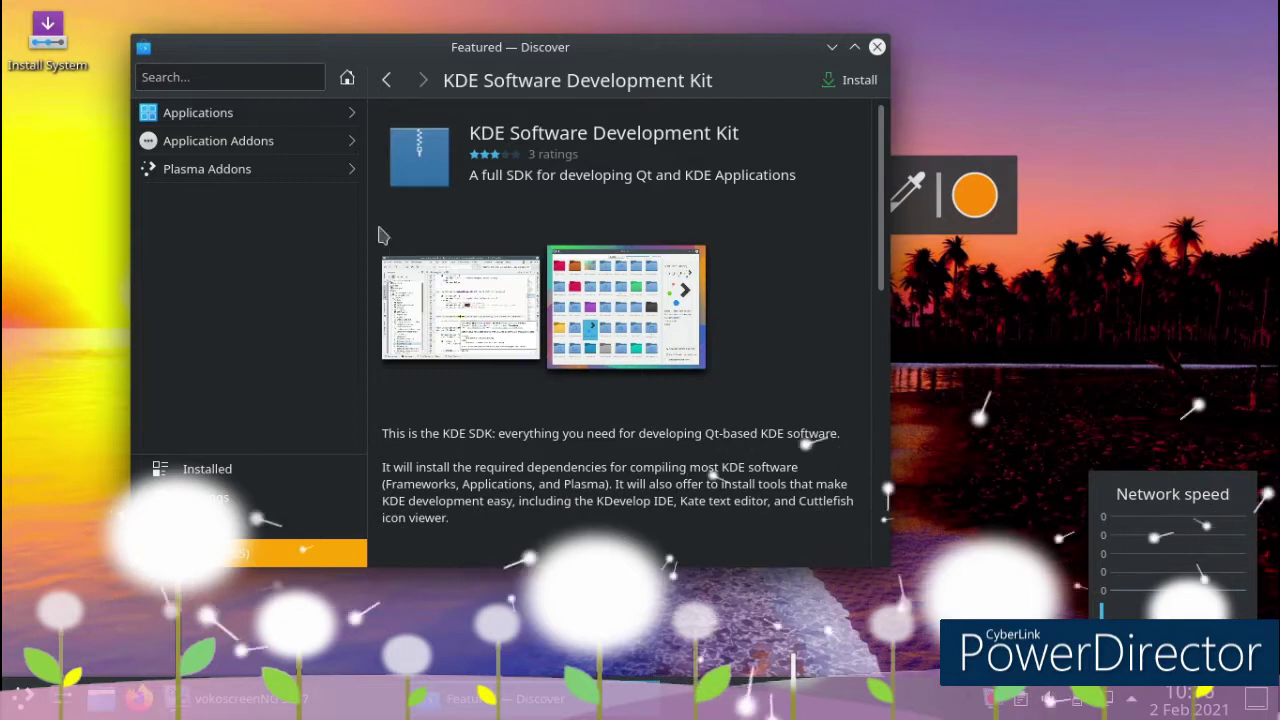
Browse the Plasma Addons and show the Plasma Styles category.
{"action": "left_click", "coordinate": [241, 170]}
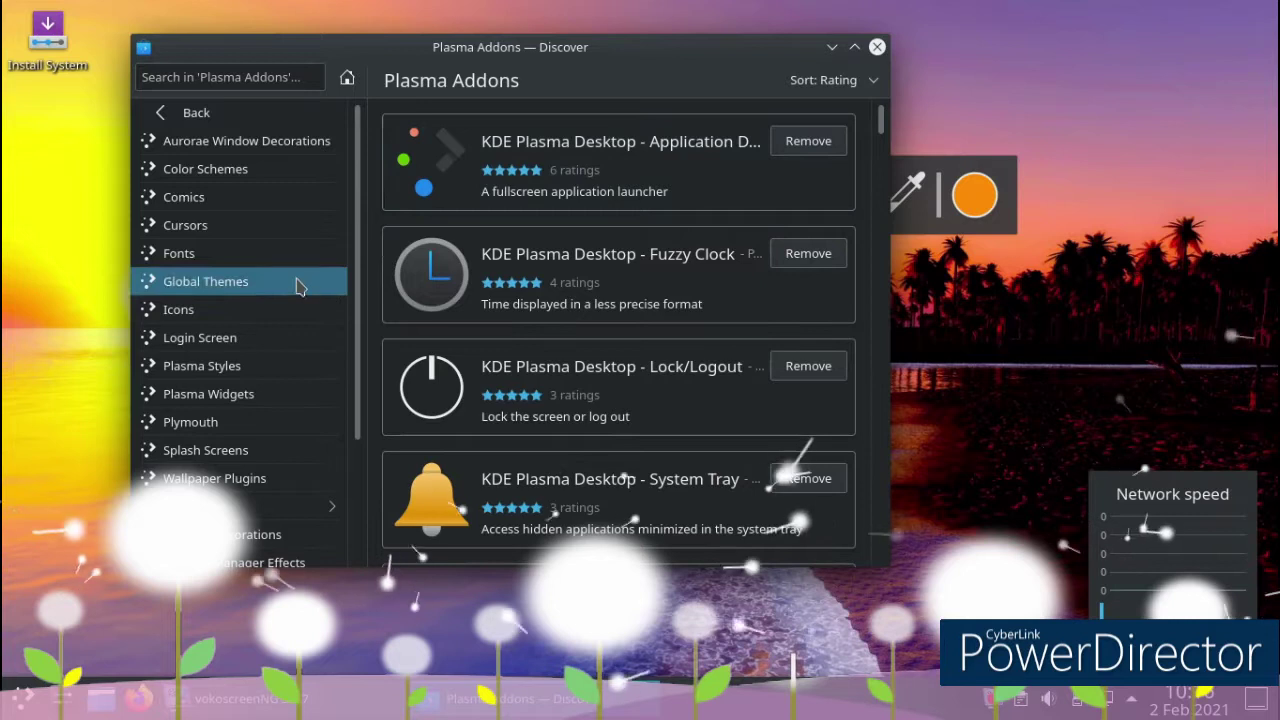
{"action": "left_click", "coordinate": [296, 225]}
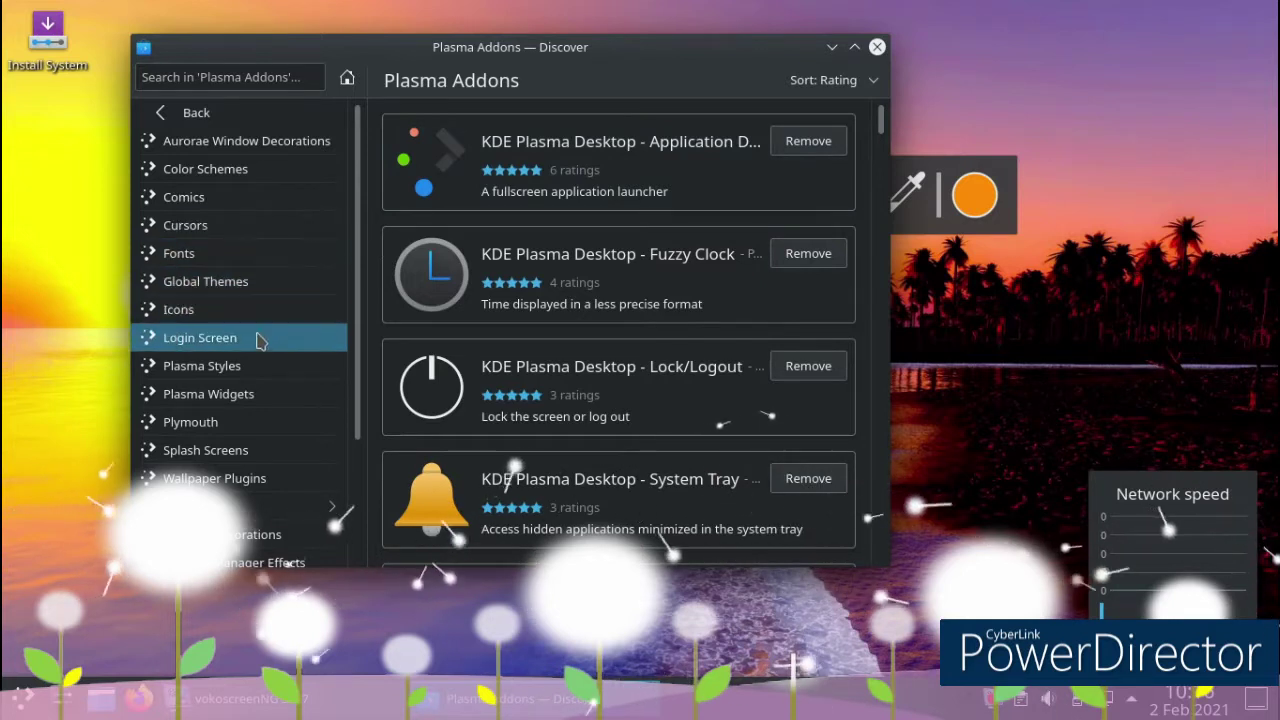
{"action": "left_click", "coordinate": [253, 365]}
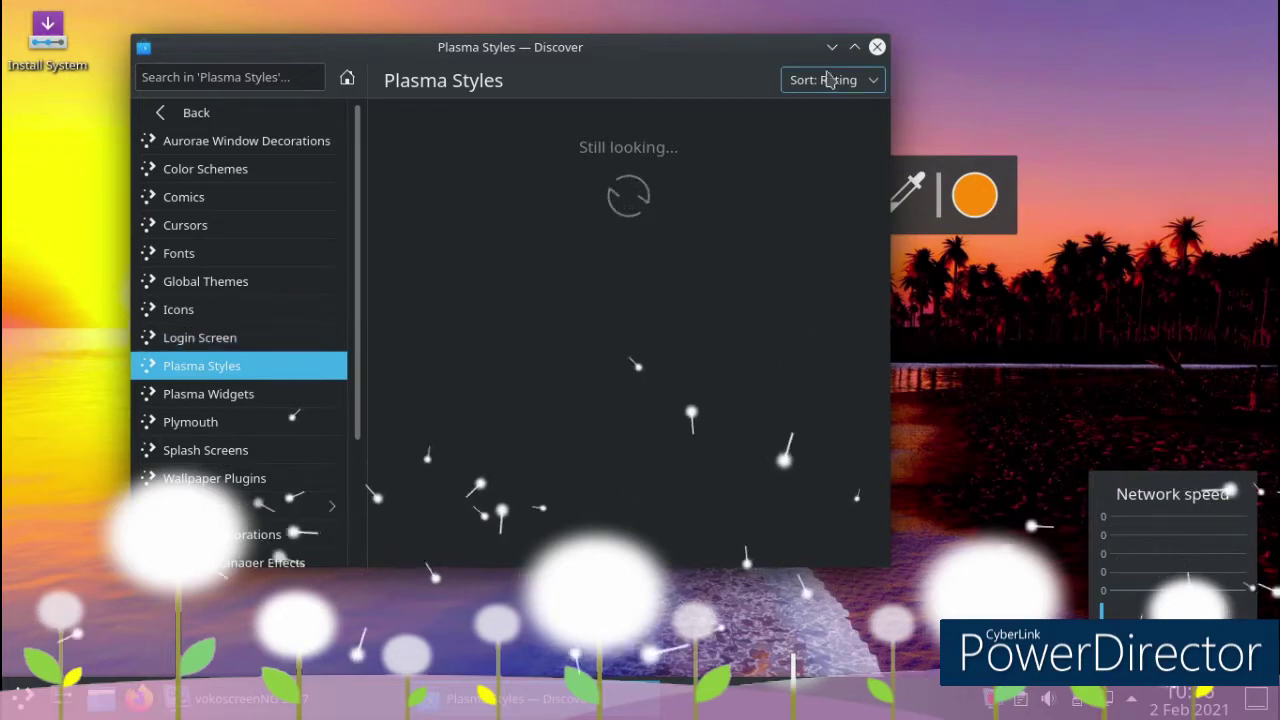
Switch to the Dolphin file manager and move its window toward the centre of the desktop.
{"action": "left_click", "coordinate": [250, 698]}
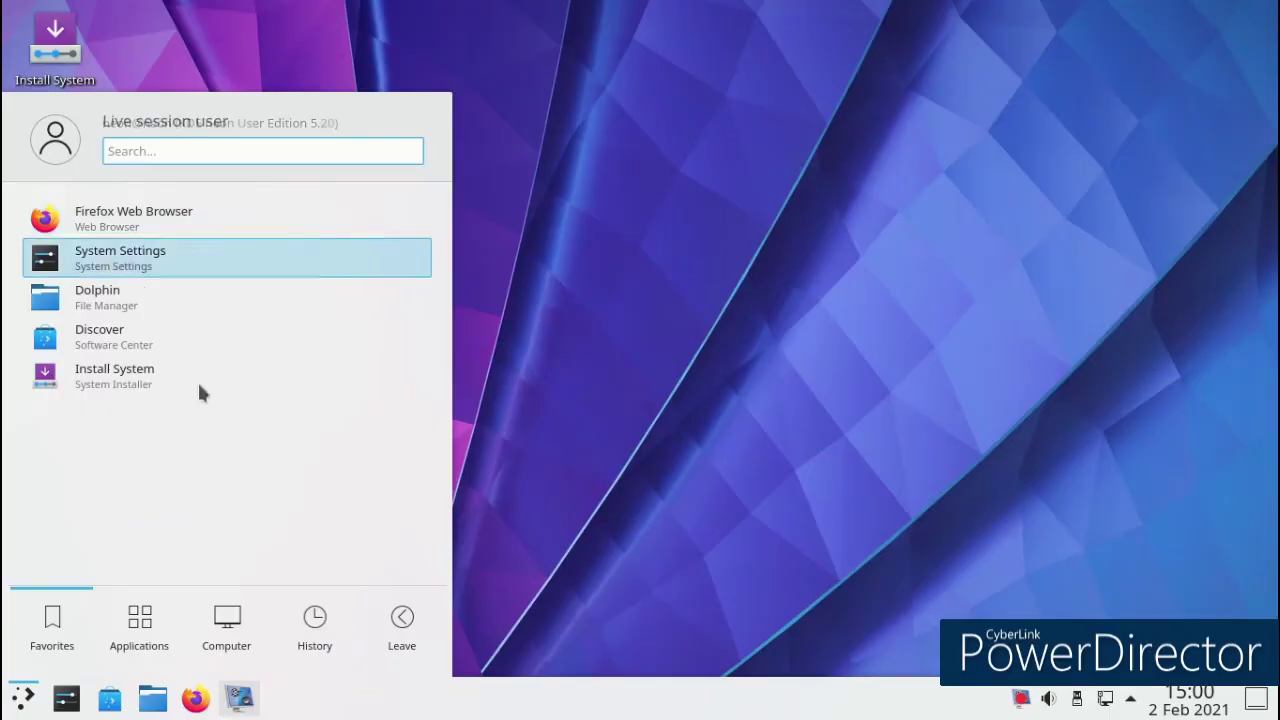
{"action": "left_click", "coordinate": [153, 300]}
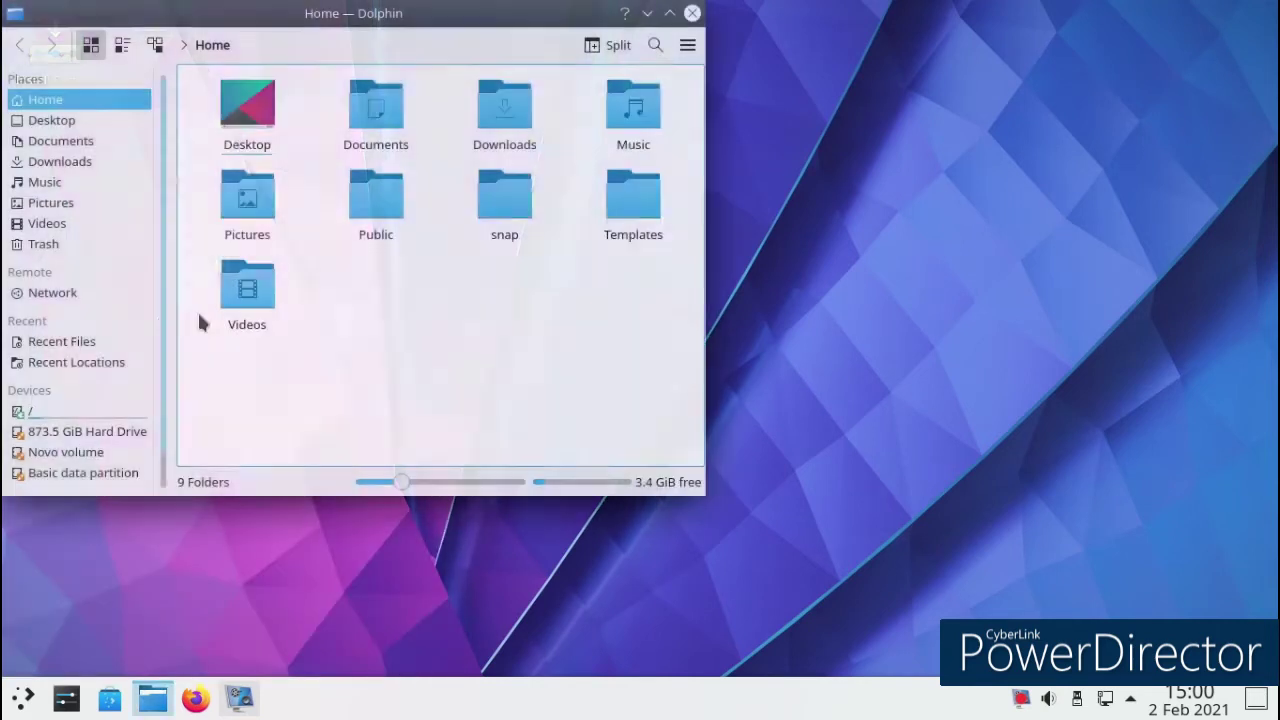
{"action": "left_click_drag", "start_coordinate": [331, 20], "coordinate": [587, 51]}
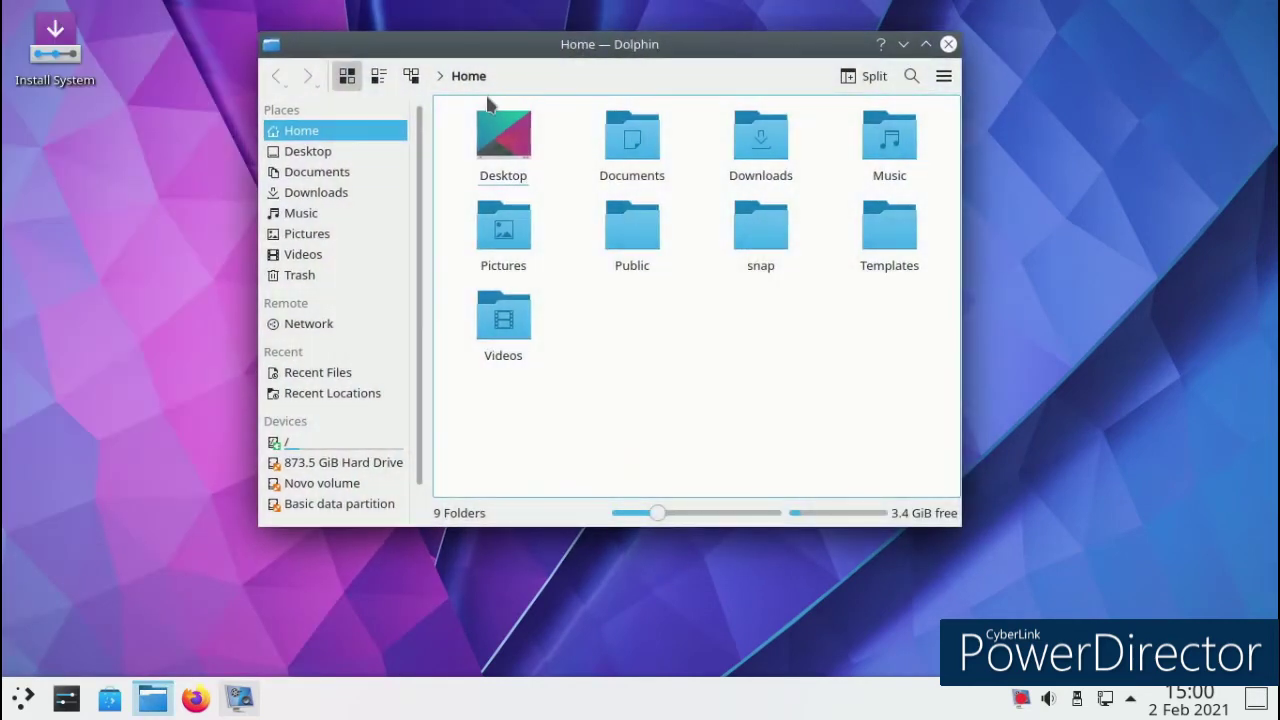
View the Home folder in Compact and Details modes, return it to Icons mode, and close the file manager.
{"action": "left_click", "coordinate": [376, 80]}
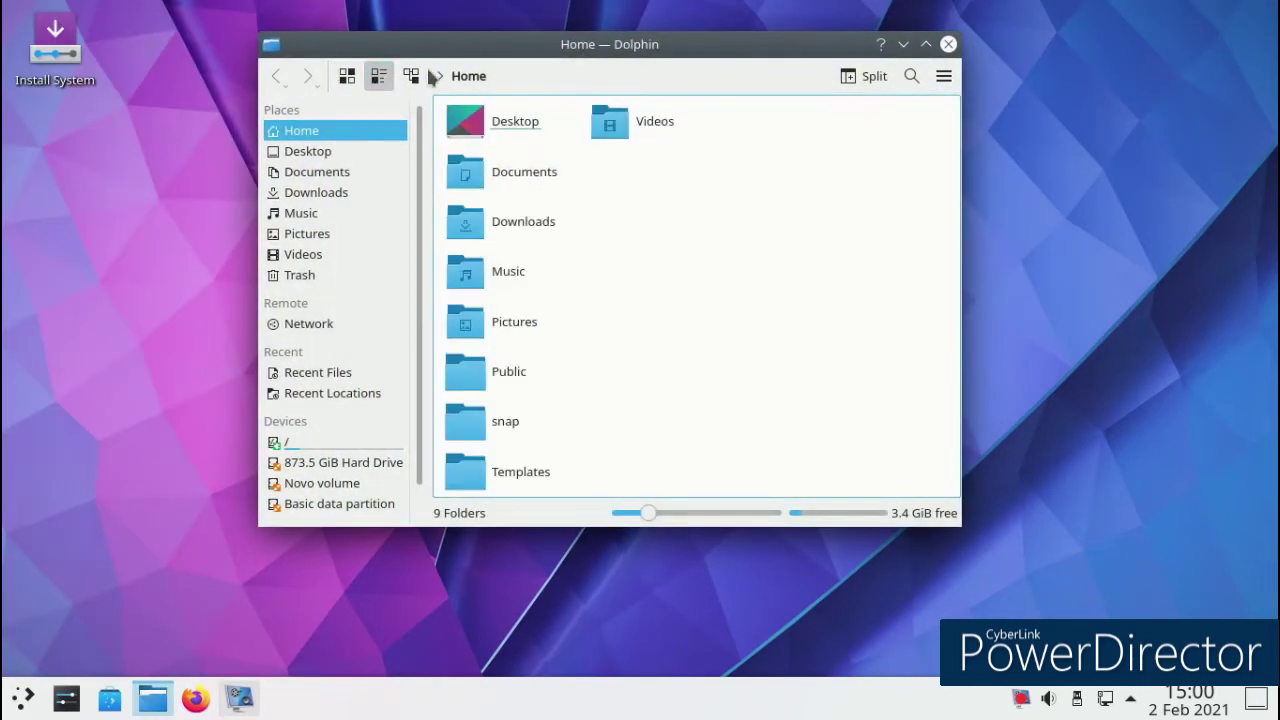
{"action": "left_click", "coordinate": [411, 78]}
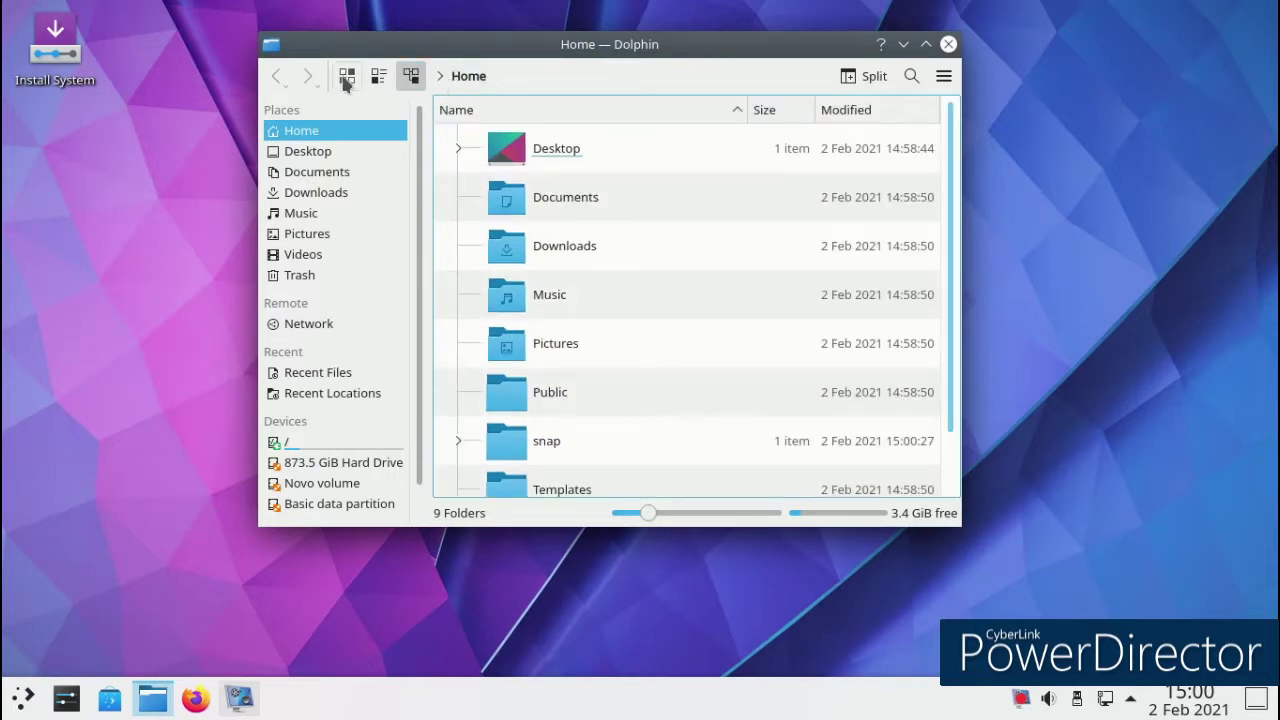
{"action": "left_click", "coordinate": [346, 80]}
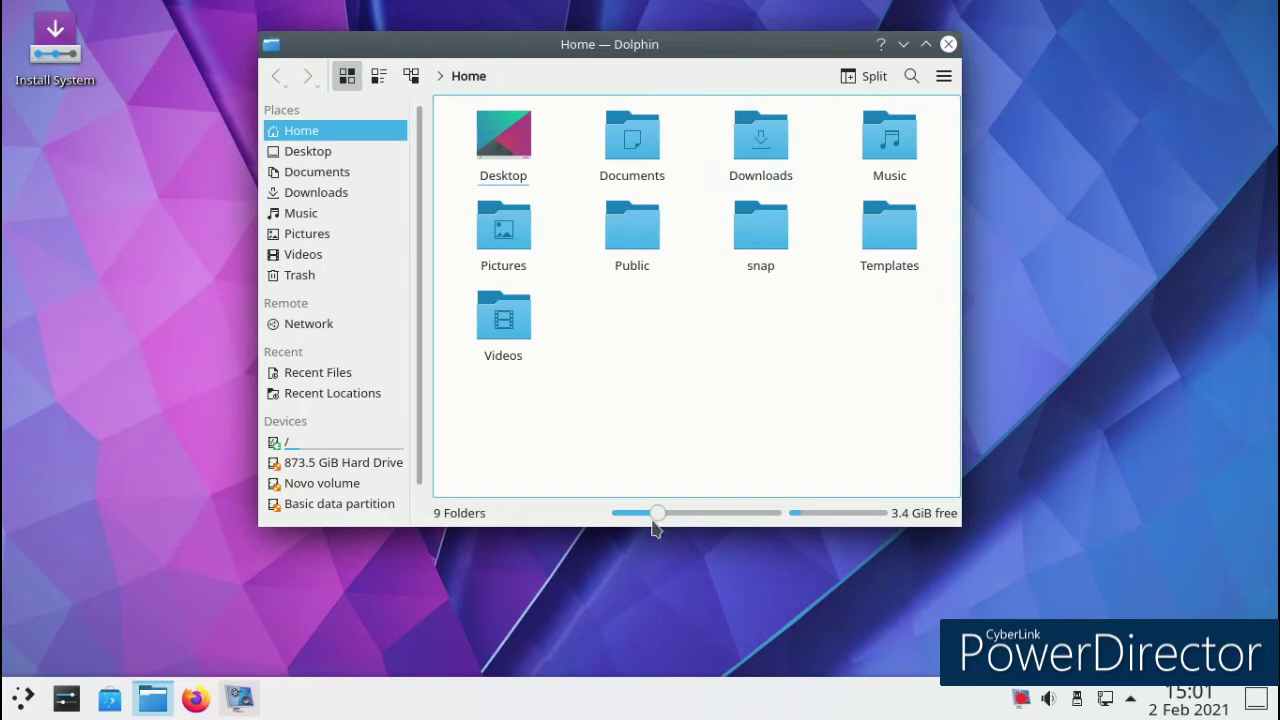
{"action": "mouse_move", "coordinate": [657, 527]}
{"action": "left_mouse_down"}
{"action": "mouse_move", "coordinate": [740, 528]}
{"action": "mouse_move", "coordinate": [652, 530]}
{"action": "left_mouse_up"}
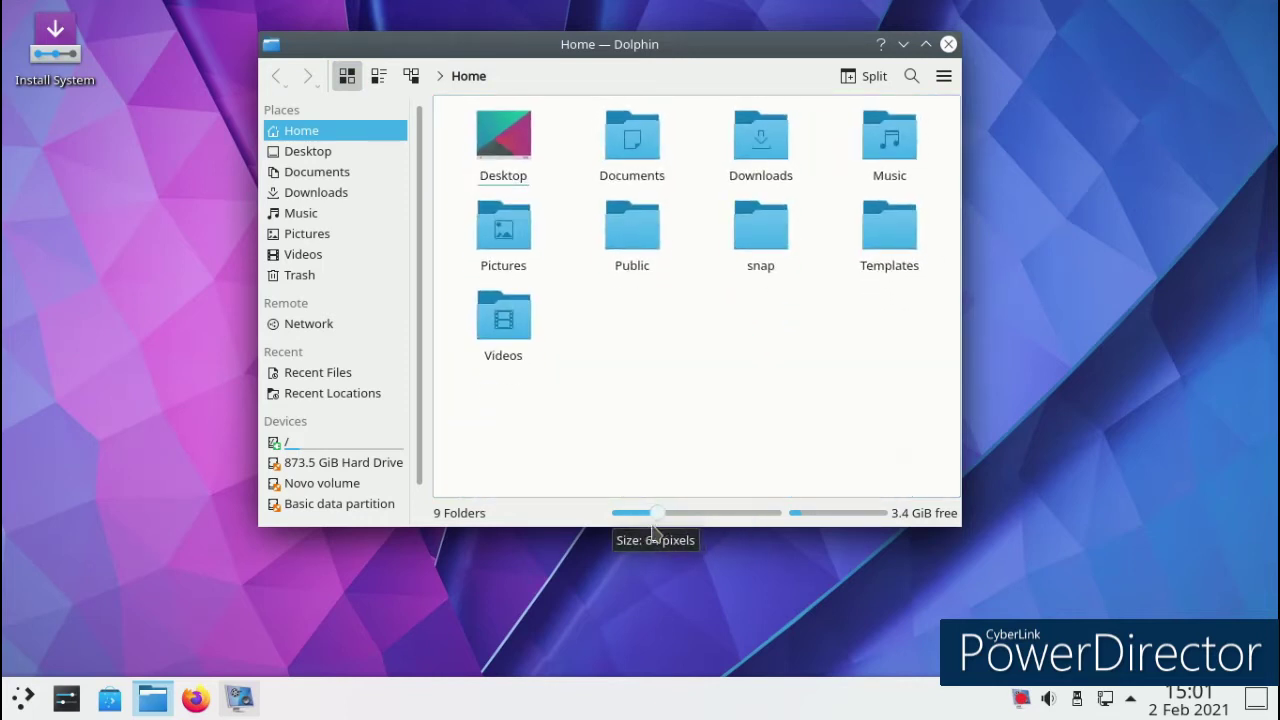
{"action": "left_click", "coordinate": [947, 45]}
Switch to System Settings and view the Global Theme and Plasma Style pages.
{"action": "left_click", "coordinate": [22, 700]}
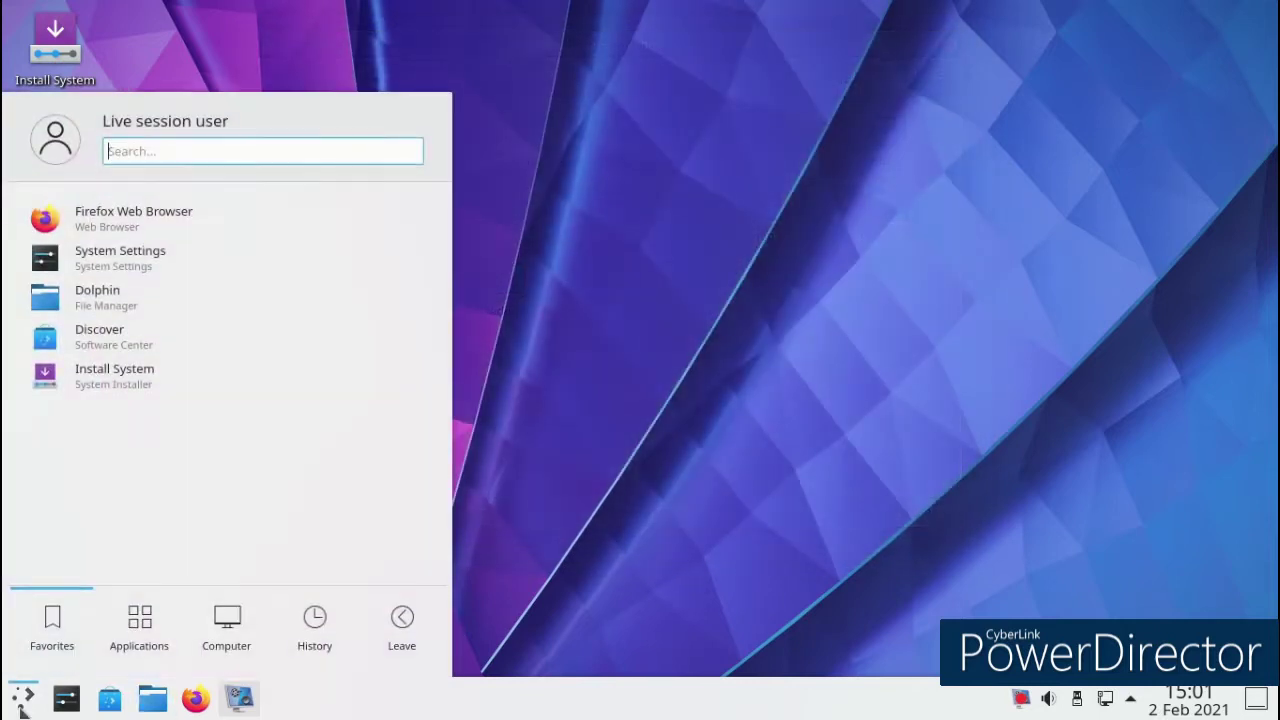
{"action": "left_click", "coordinate": [145, 262]}
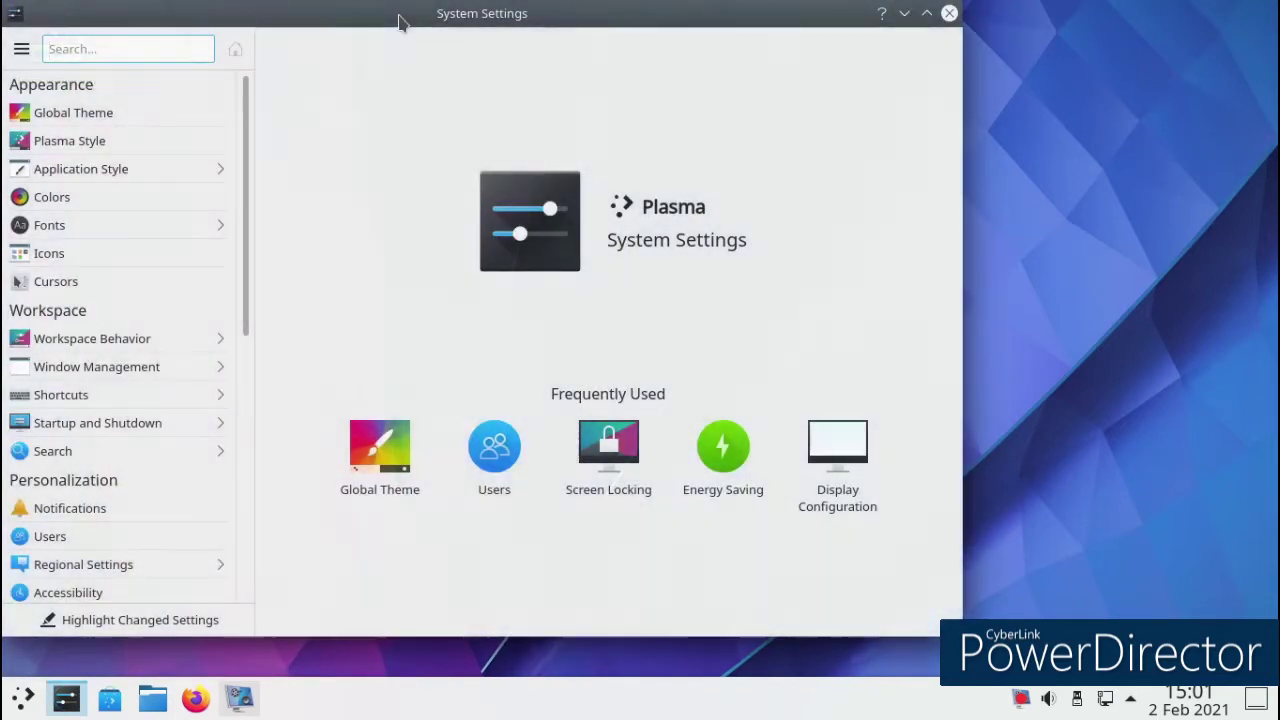
{"action": "left_click_drag", "start_coordinate": [398, 22], "coordinate": [473, 22]}
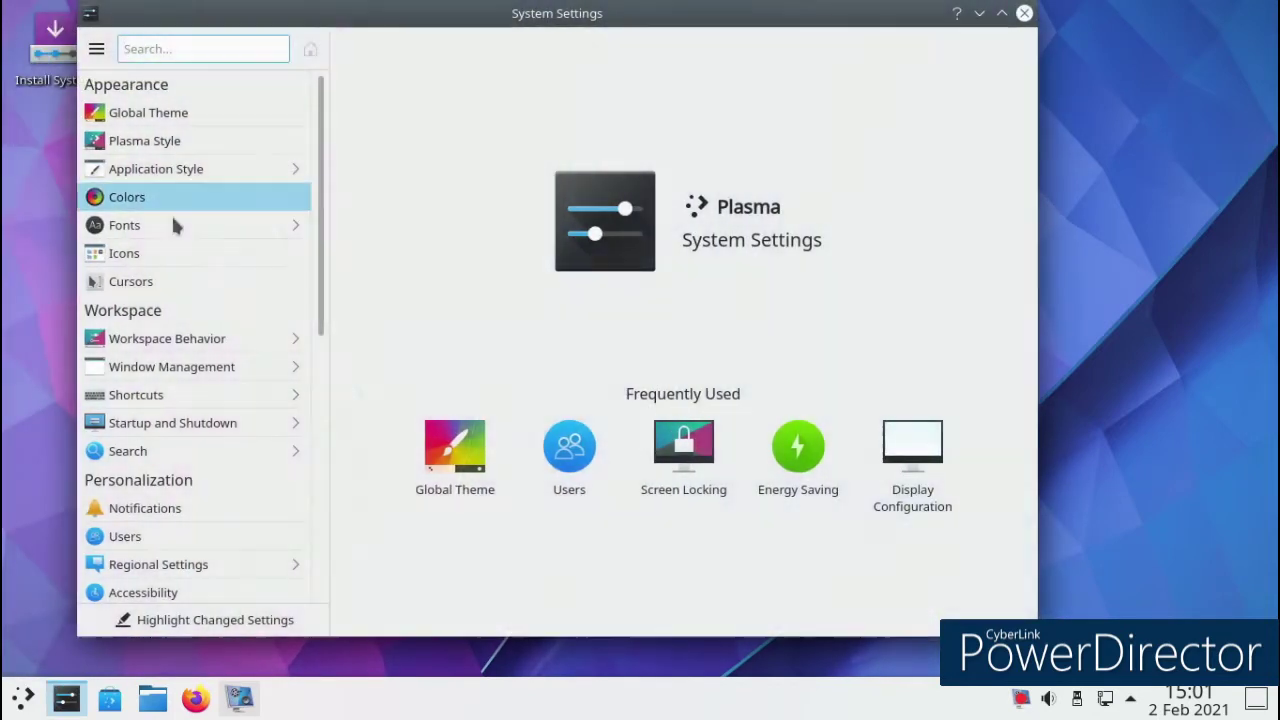
{"action": "left_click", "coordinate": [168, 114]}
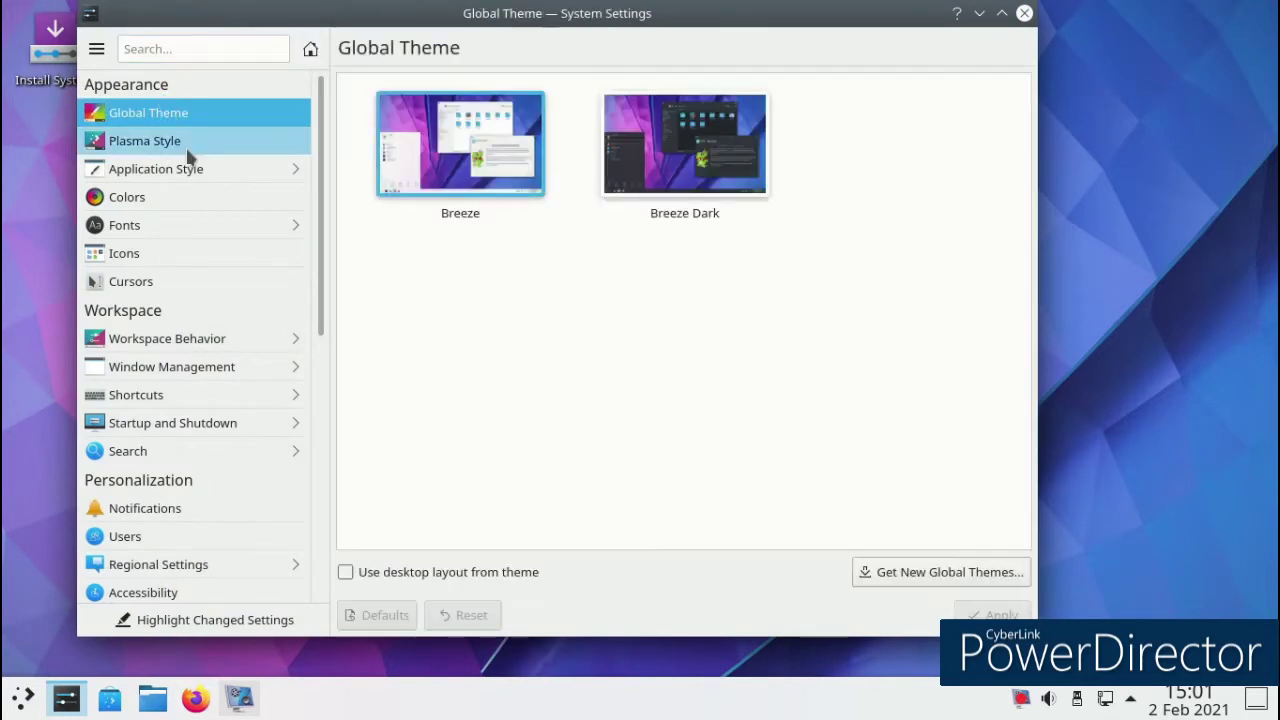
{"action": "left_click", "coordinate": [185, 142]}
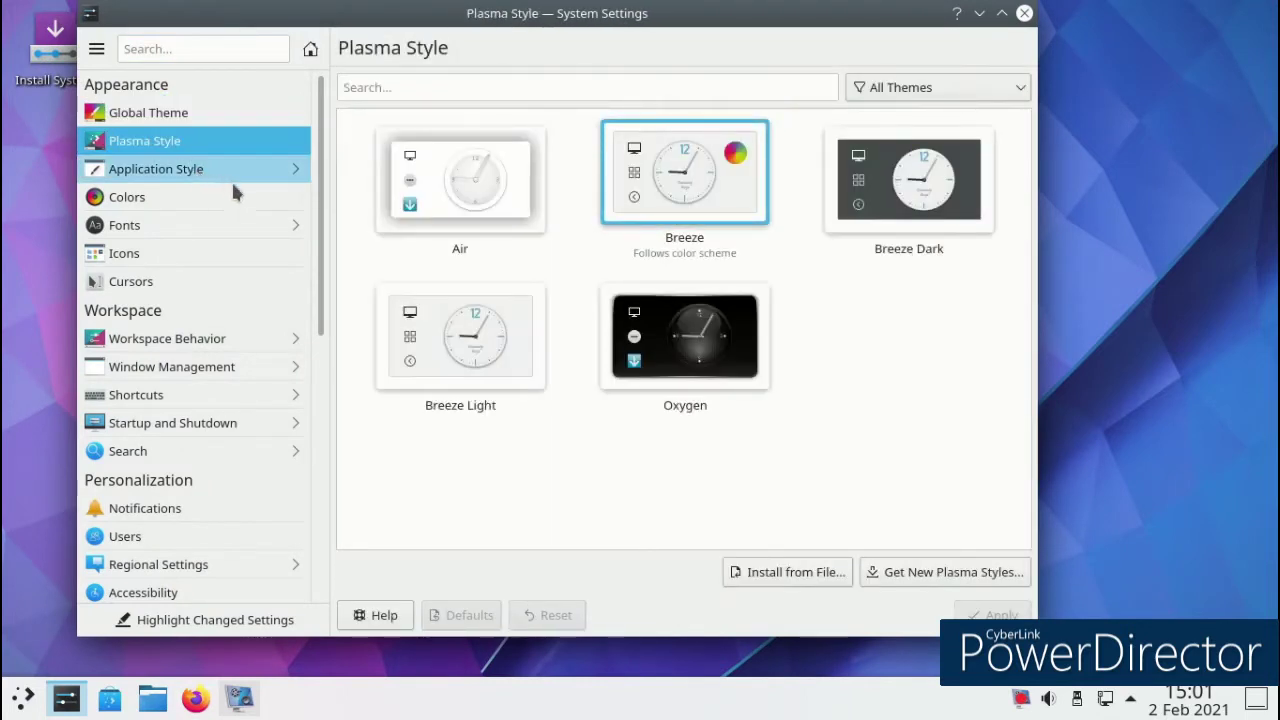
Set the application style to Fusion and apply it.
{"action": "left_click", "coordinate": [223, 178]}
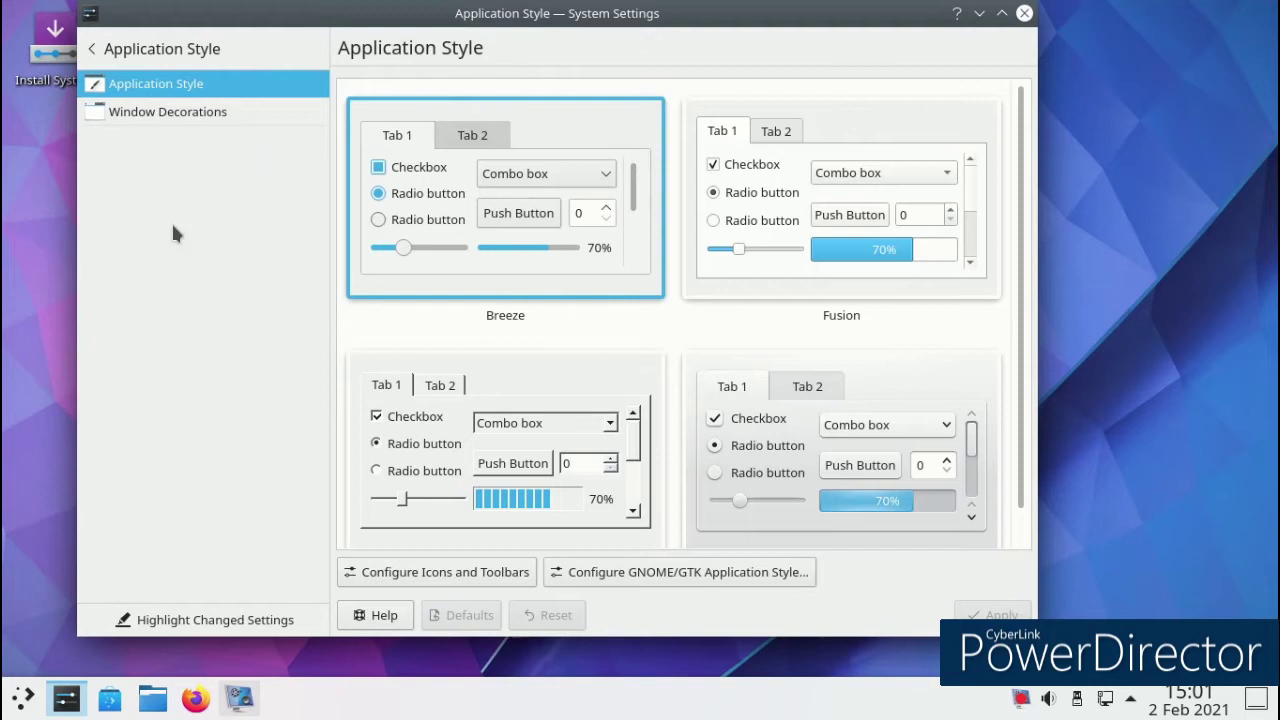
{"action": "scroll", "coordinate": [817, 394], "scroll_direction": "down", "scroll_amount": 1}
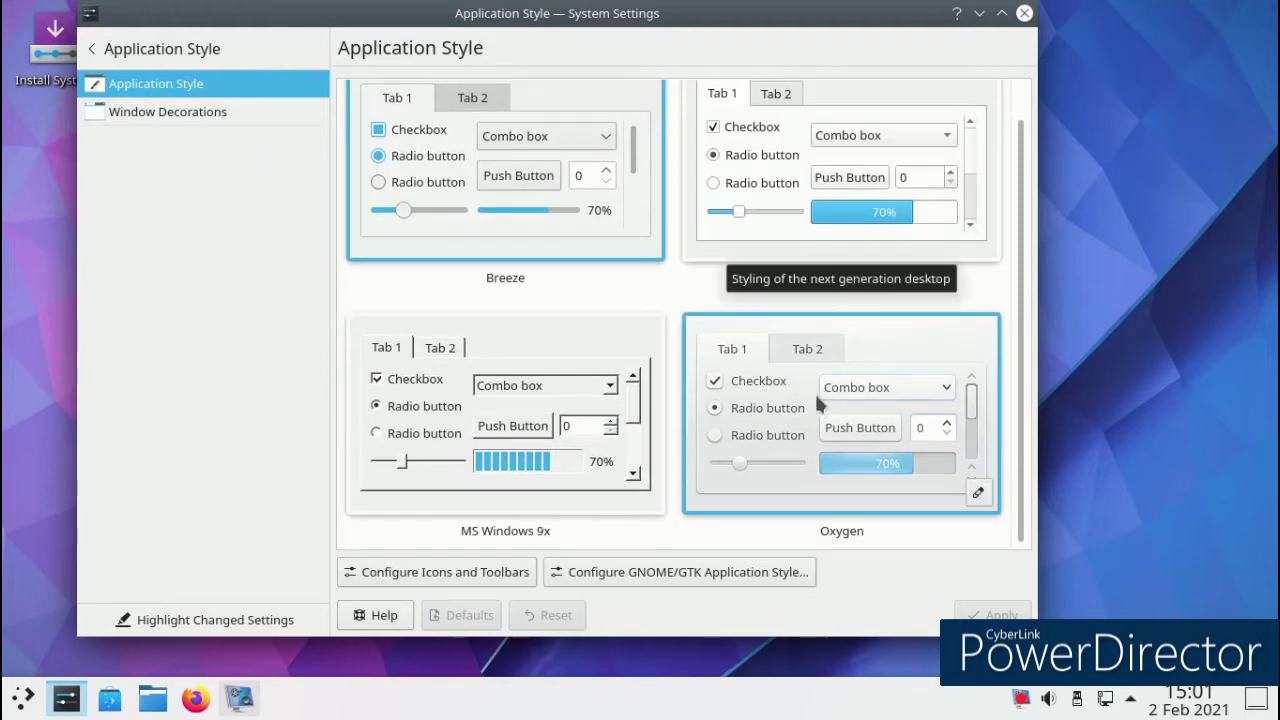
{"action": "left_click", "coordinate": [779, 141]}
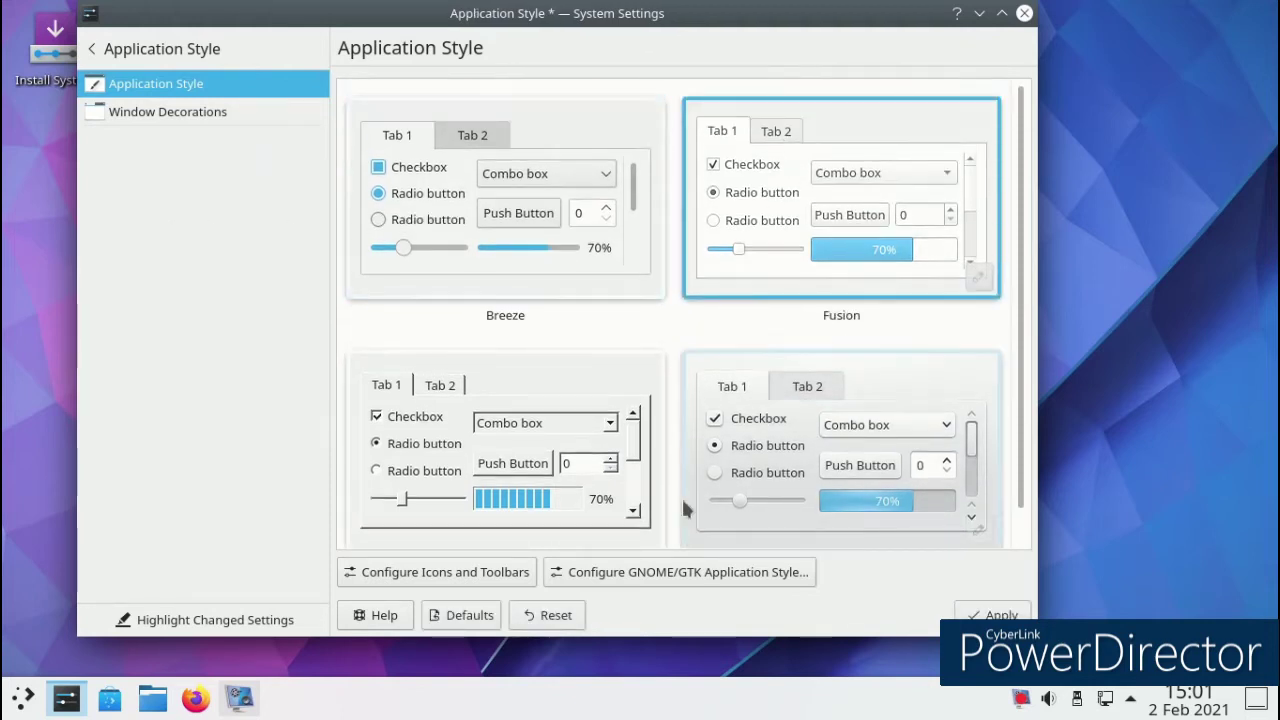
{"action": "left_click", "coordinate": [993, 615]}
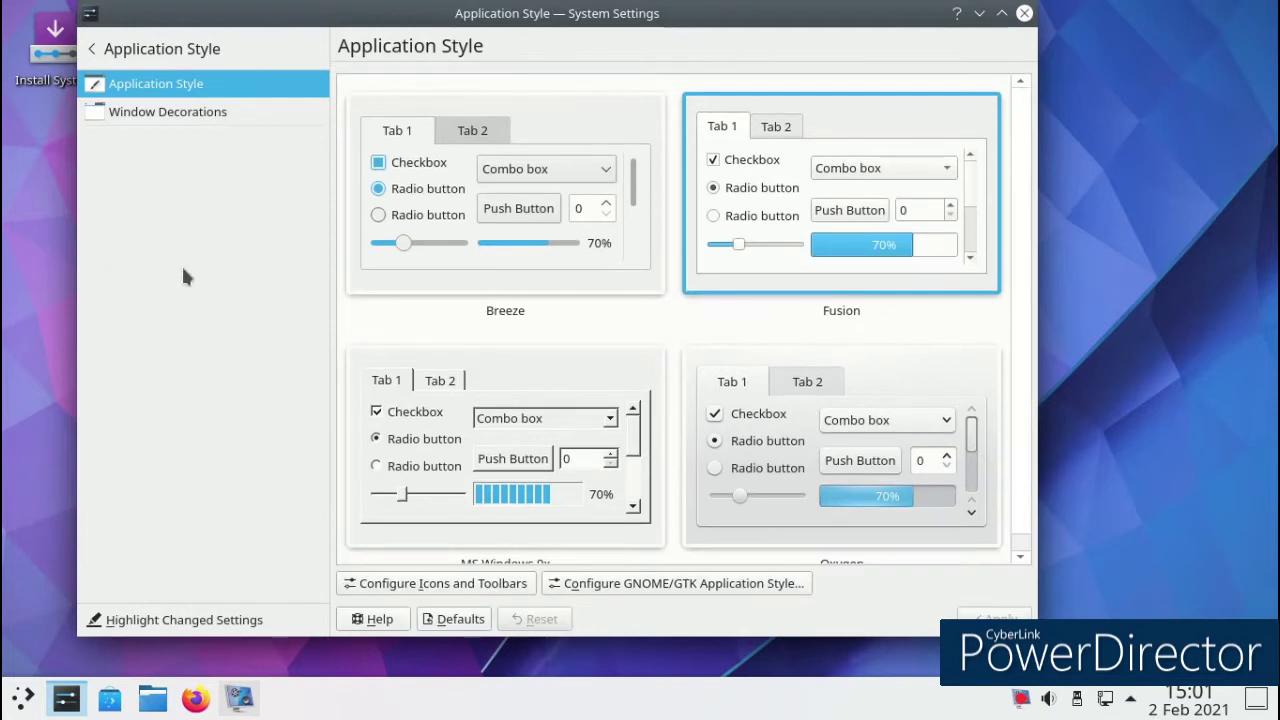
View the Colors, Fonts, Icons and Cursors pages of the Appearance settings.
{"action": "left_click", "coordinate": [91, 48]}
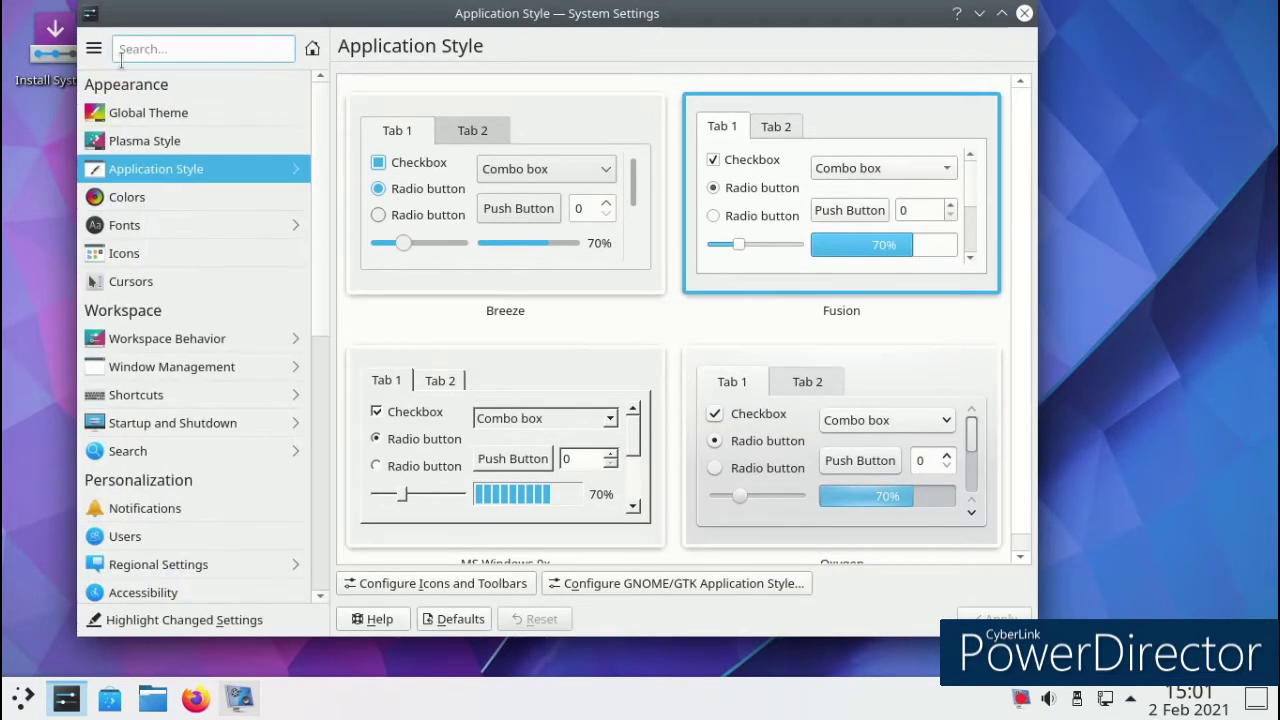
{"action": "left_click", "coordinate": [239, 197]}
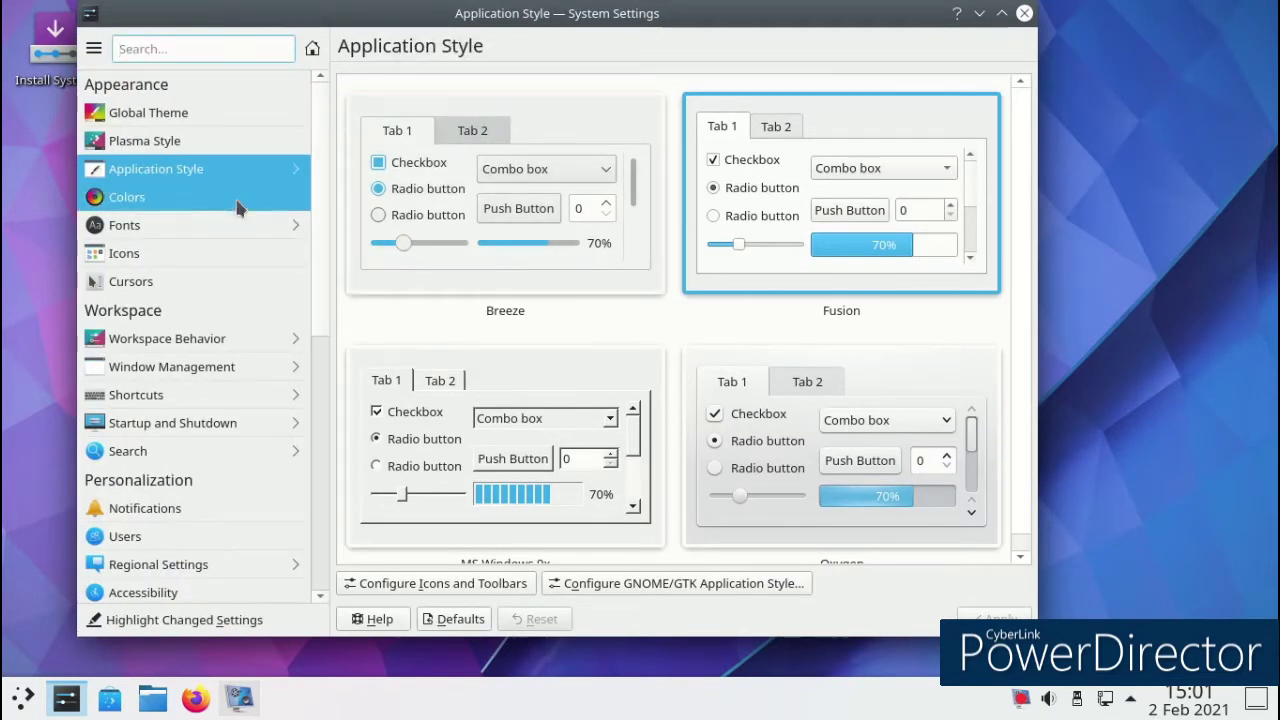
{"action": "scroll", "coordinate": [548, 206], "scroll_direction": "down", "scroll_amount": 3}
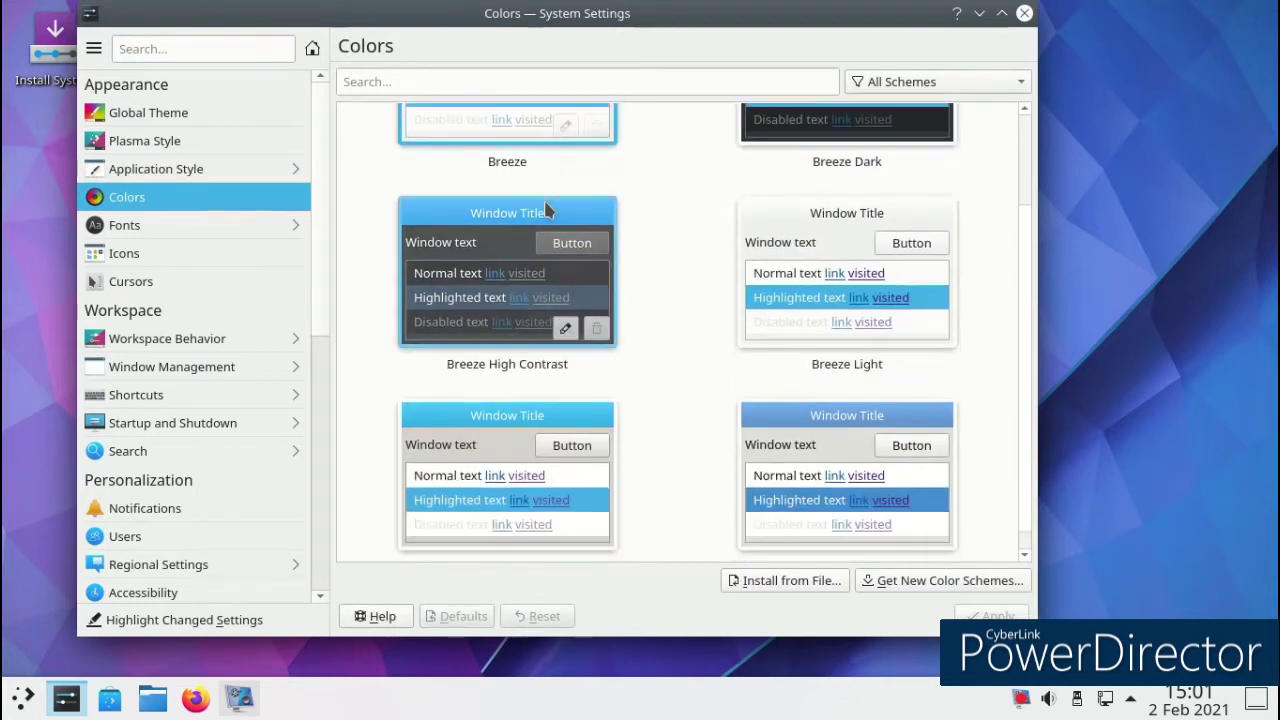
{"action": "left_click", "coordinate": [243, 229]}
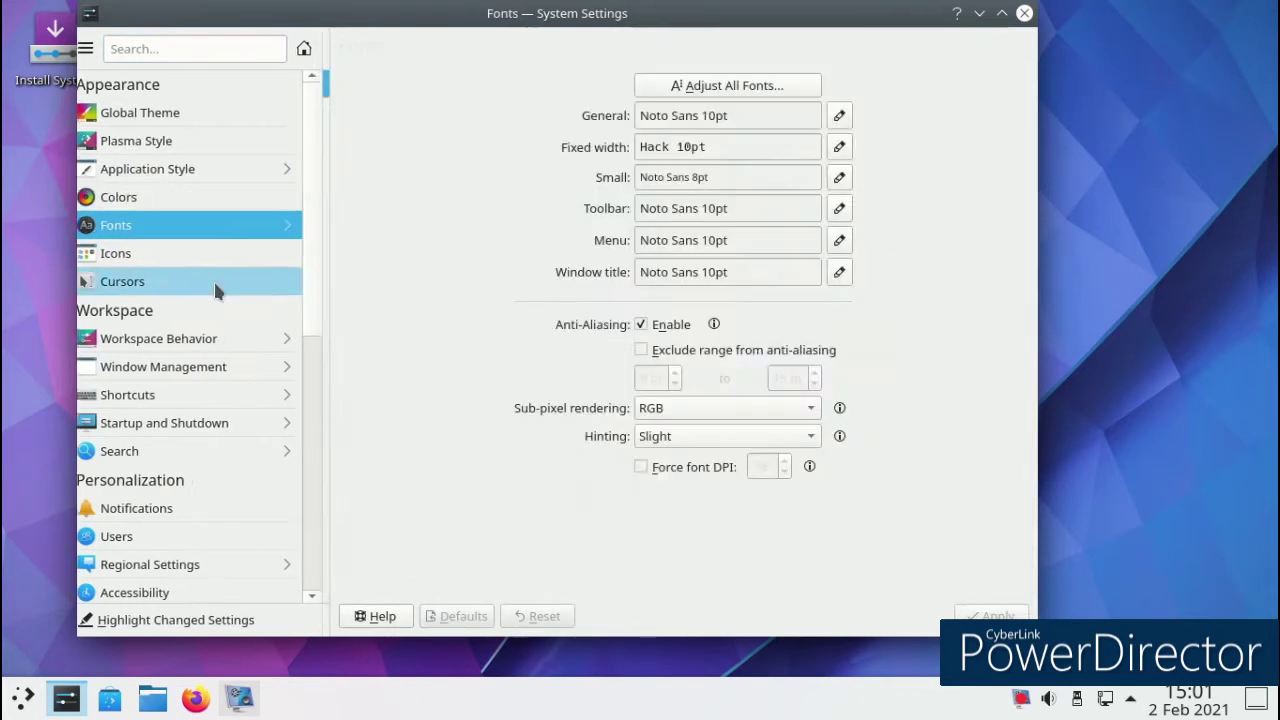
{"action": "left_click", "coordinate": [92, 49]}
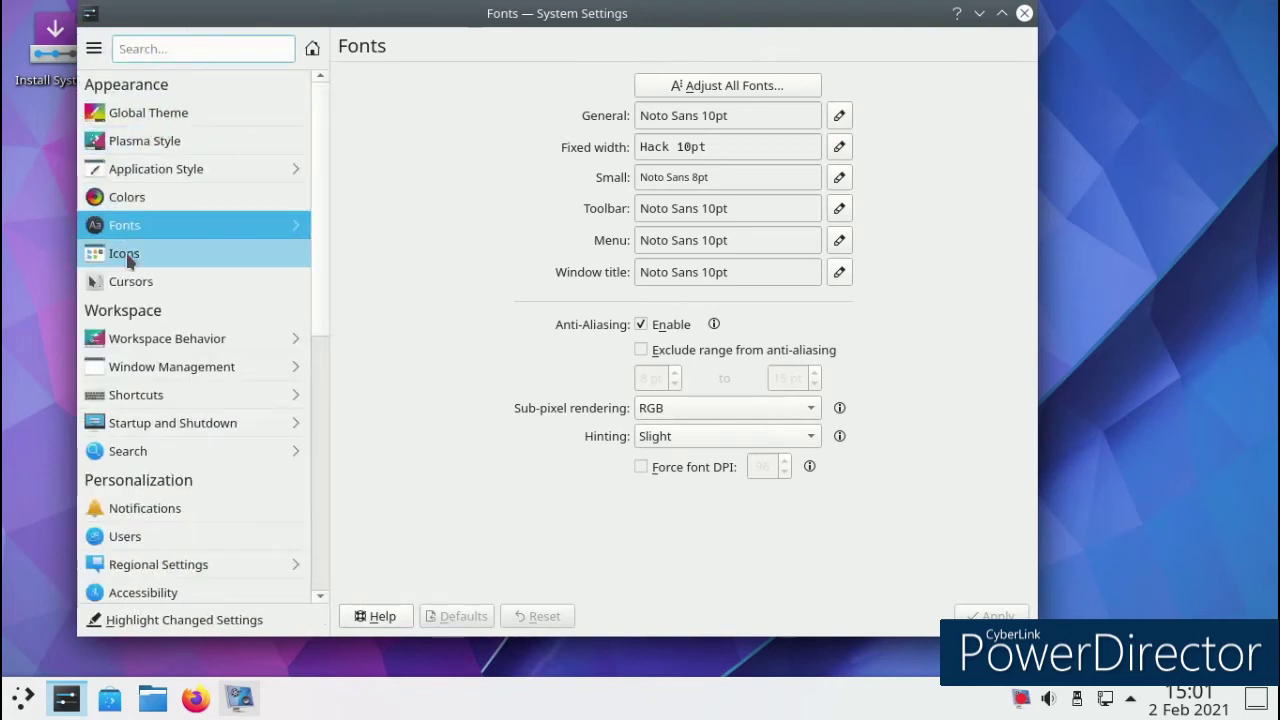
{"action": "left_click", "coordinate": [133, 256]}
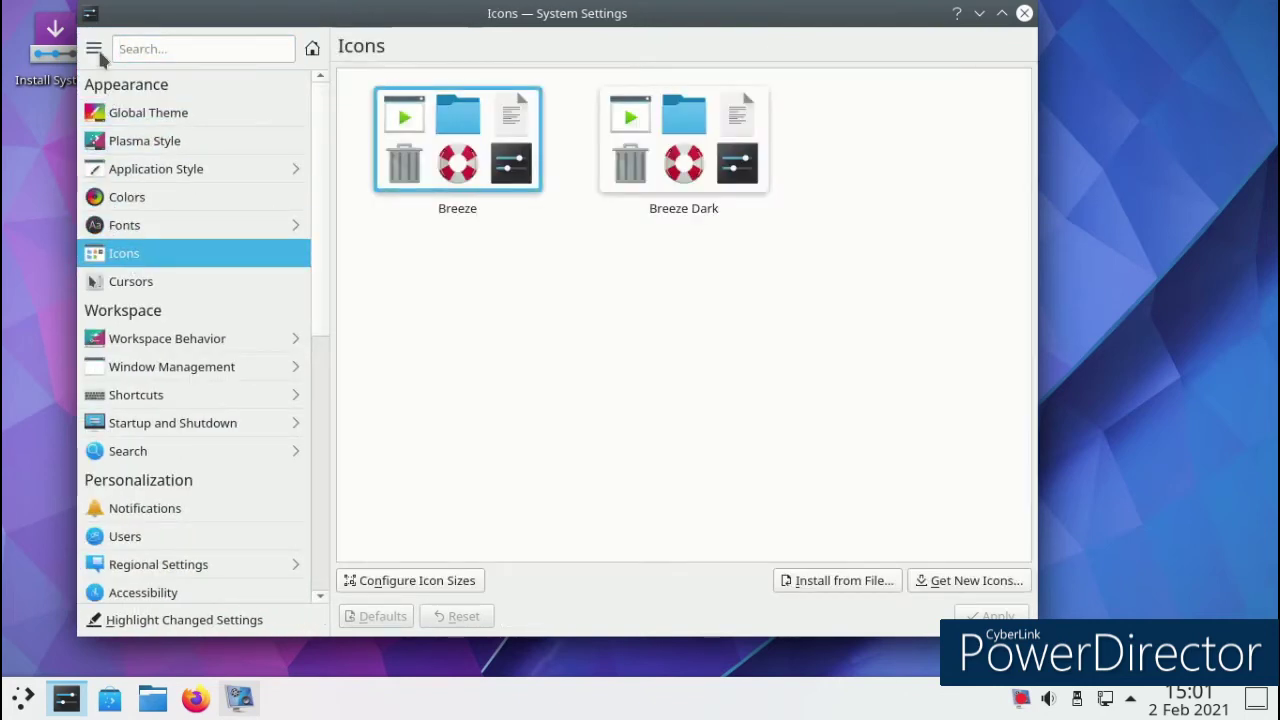
{"action": "left_click", "coordinate": [150, 283]}
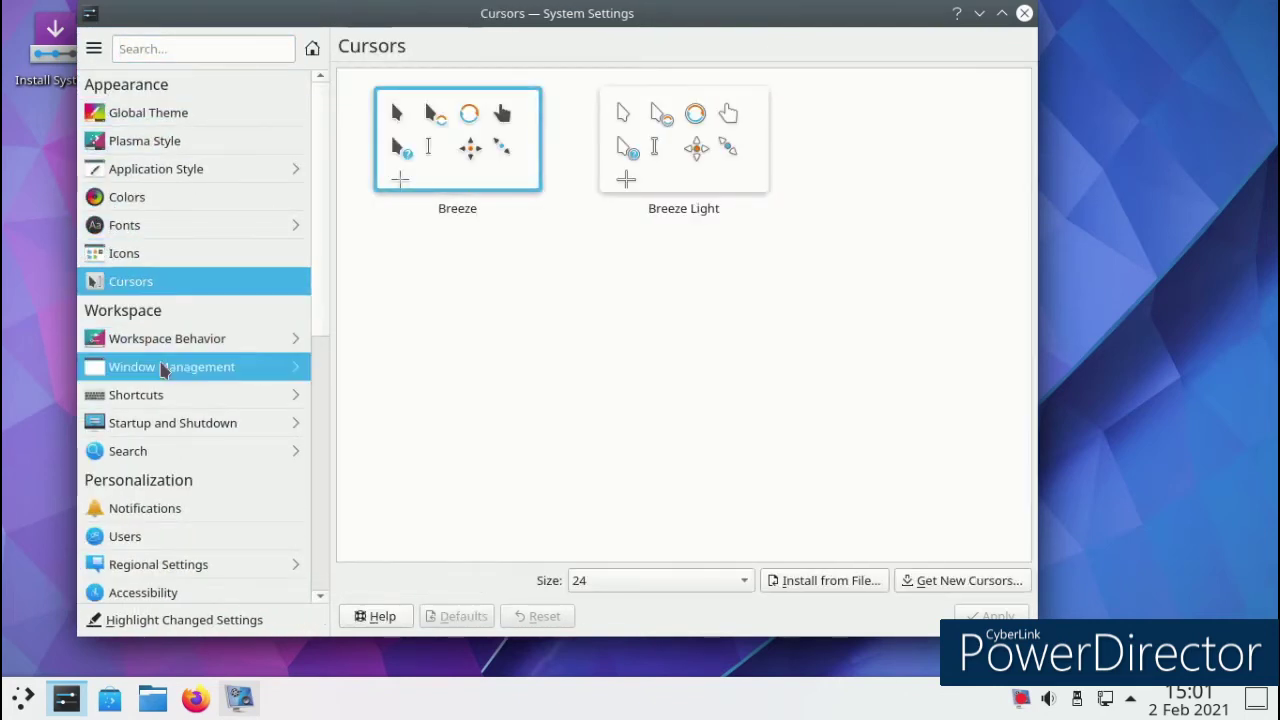
View the Window Management and Shortcuts pages of the Workspace settings.
{"action": "left_click", "coordinate": [163, 366]}
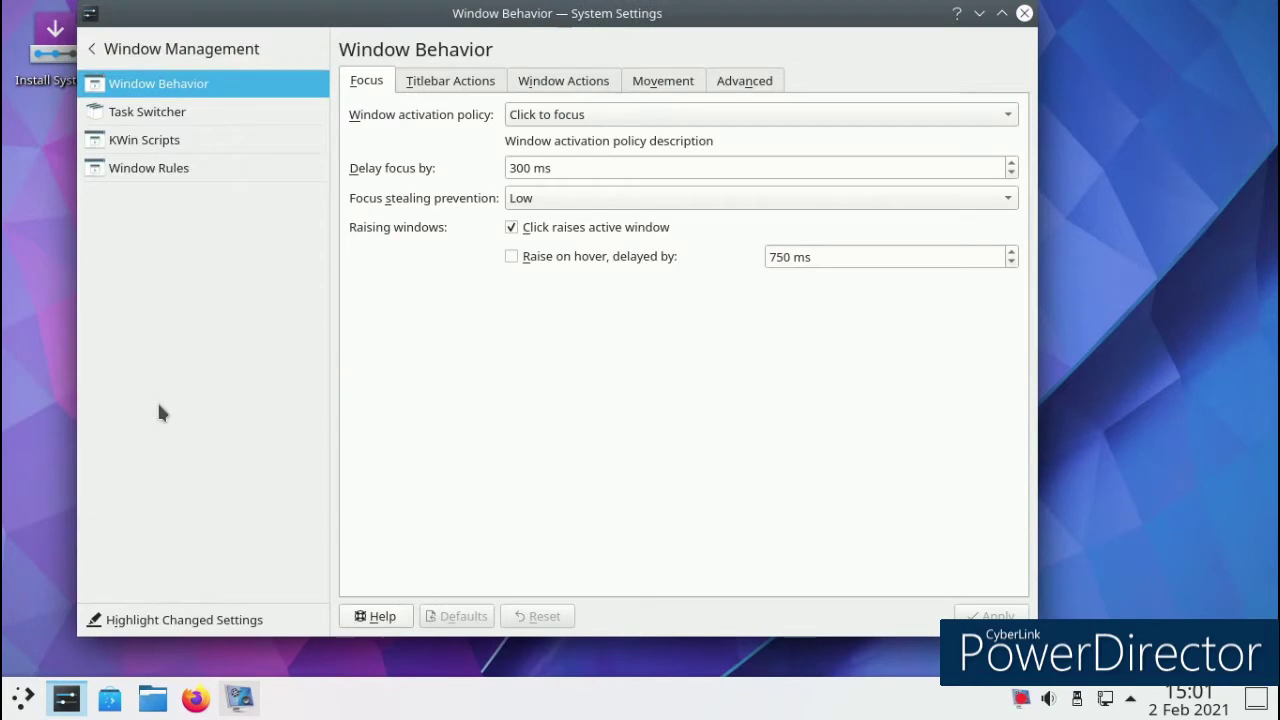
{"action": "left_click", "coordinate": [110, 45]}
{"action": "left_click", "coordinate": [199, 272]}
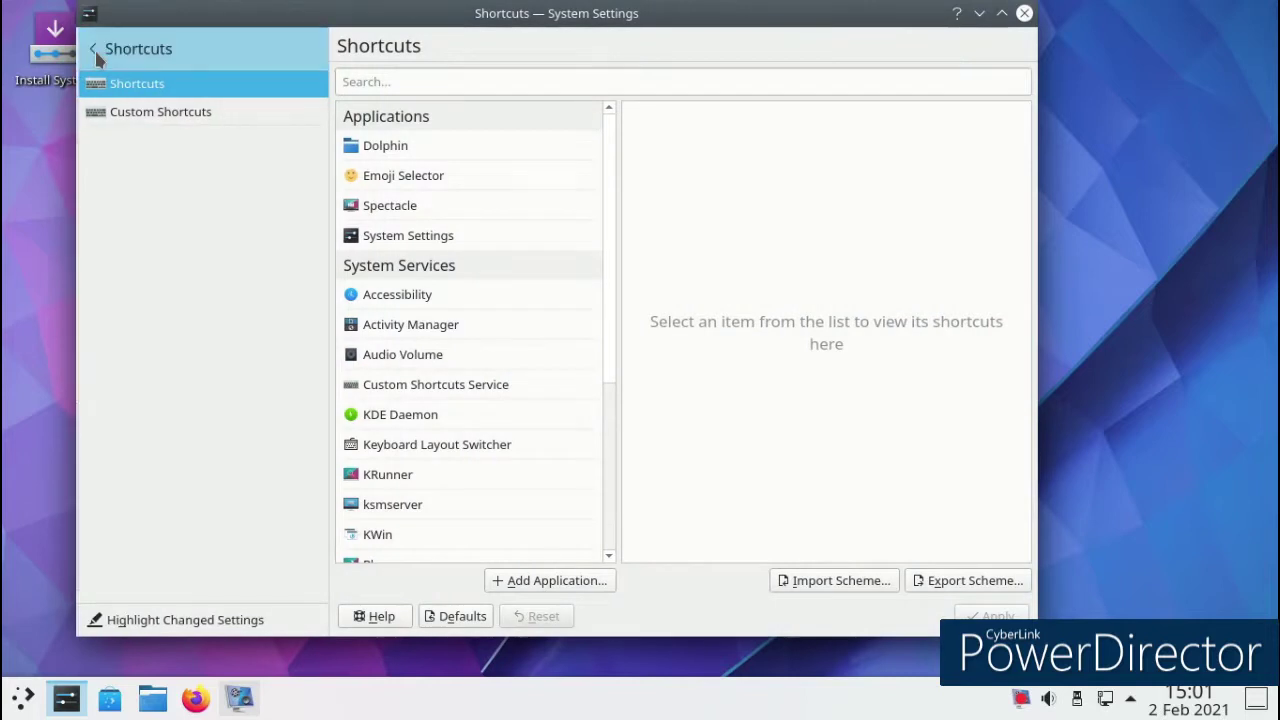
{"action": "left_click", "coordinate": [93, 49]}
View the Users page and the Regional Settings language page of the Personalization settings.
{"action": "scroll", "coordinate": [148, 362], "scroll_direction": "down", "scroll_amount": 1}
{"action": "left_click", "coordinate": [148, 376]}
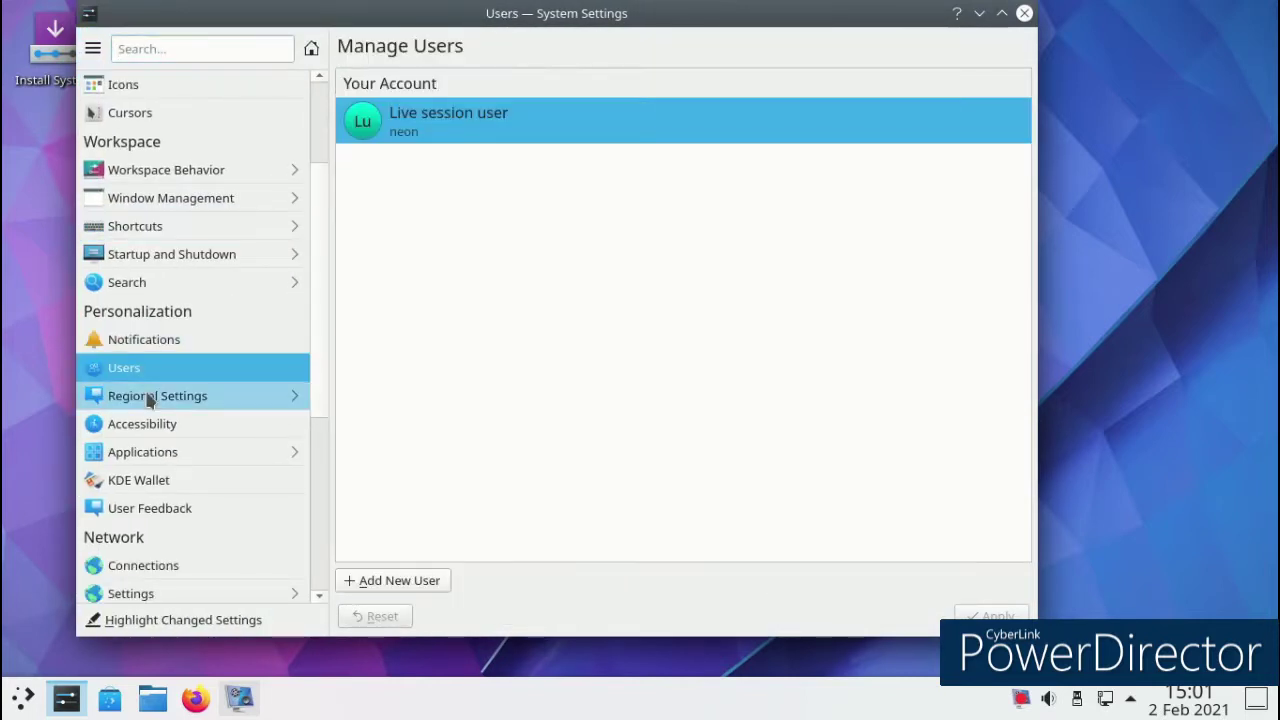
{"action": "left_click", "coordinate": [147, 400]}
{"action": "left_click", "coordinate": [91, 48]}
Create a new user of type Administrator, filling in the name, username, account password and password confirmation.
{"action": "left_click", "coordinate": [104, 366]}
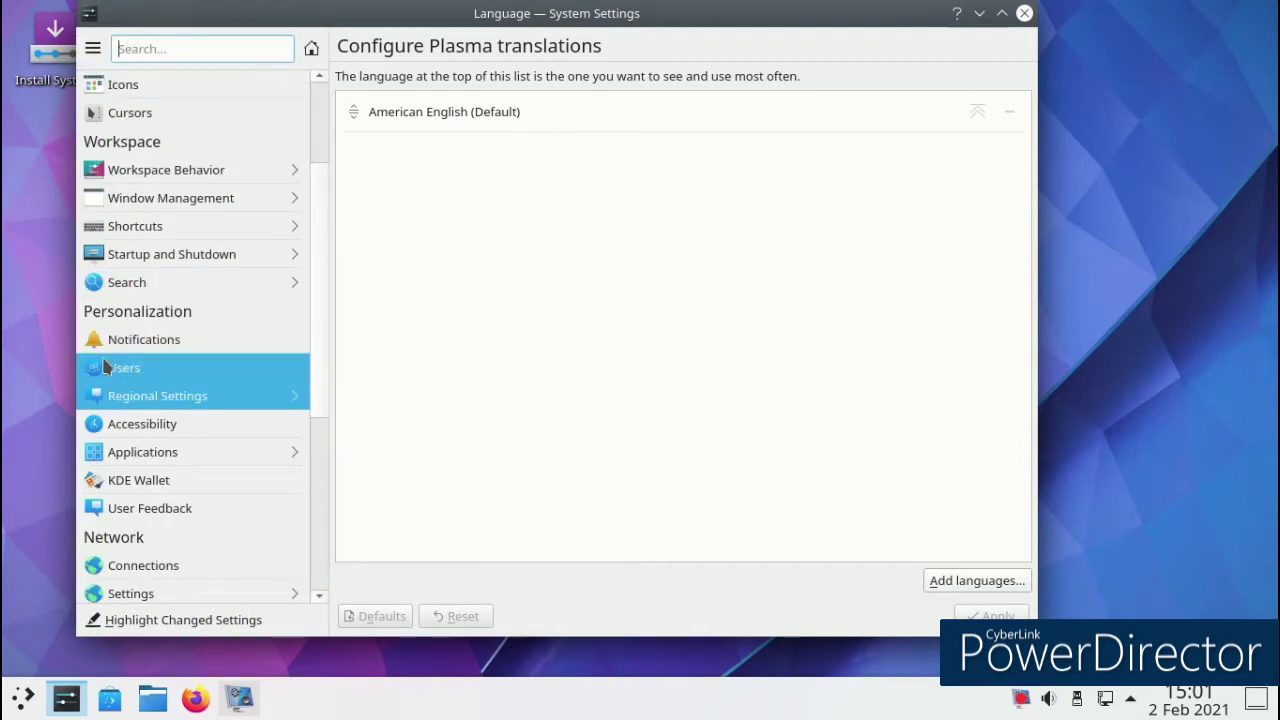
{"action": "left_click", "coordinate": [376, 584]}
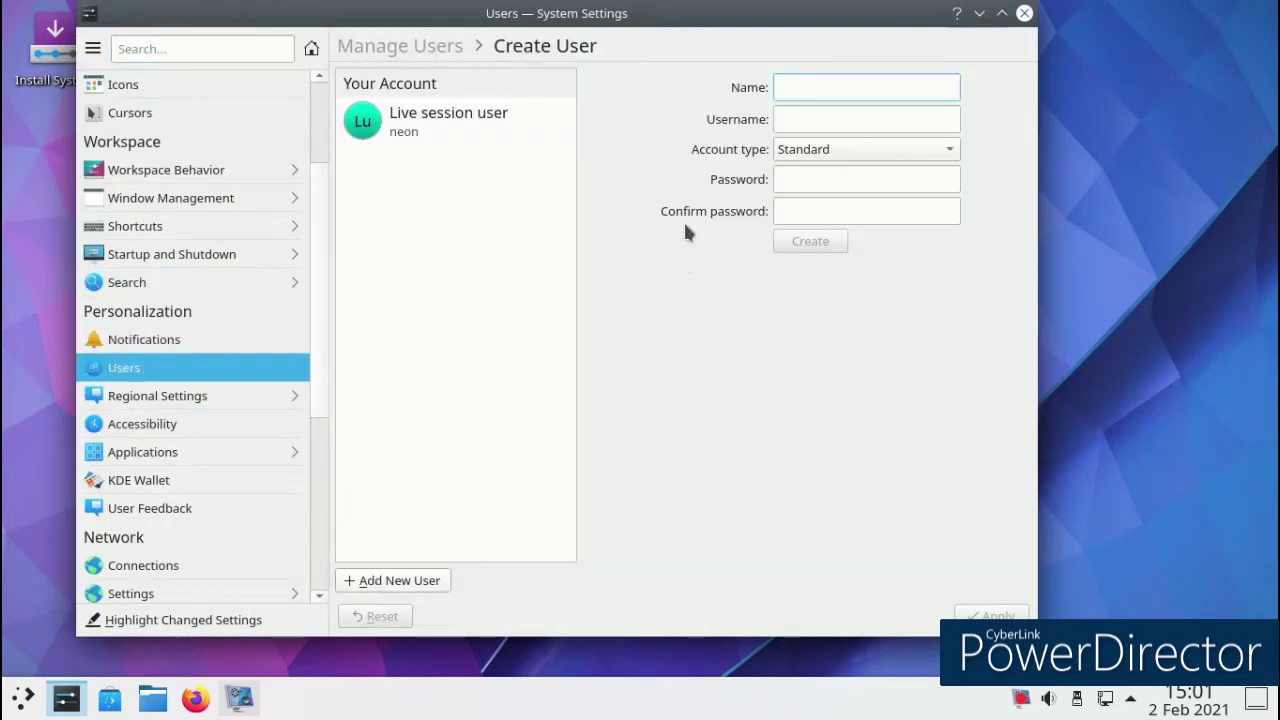
{"action": "left_click", "coordinate": [814, 177]}
{"action": "left_click", "coordinate": [813, 155]}
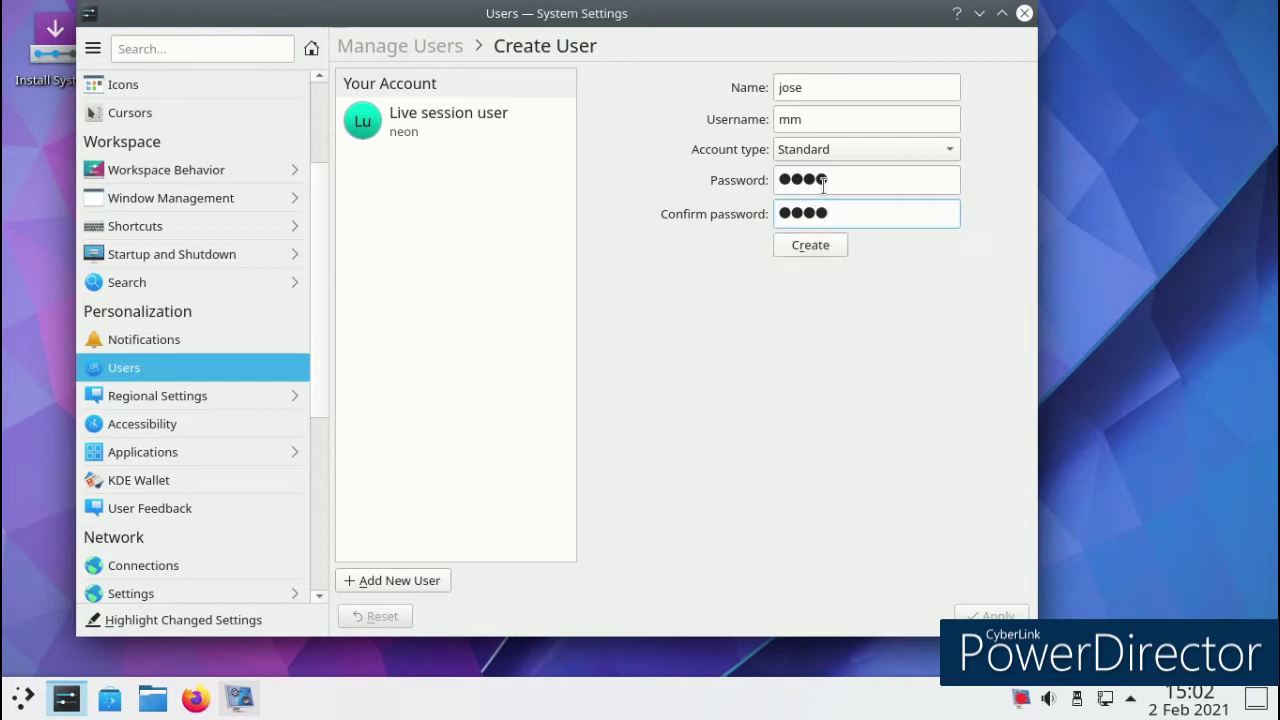
{"action": "left_click", "coordinate": [798, 160]}
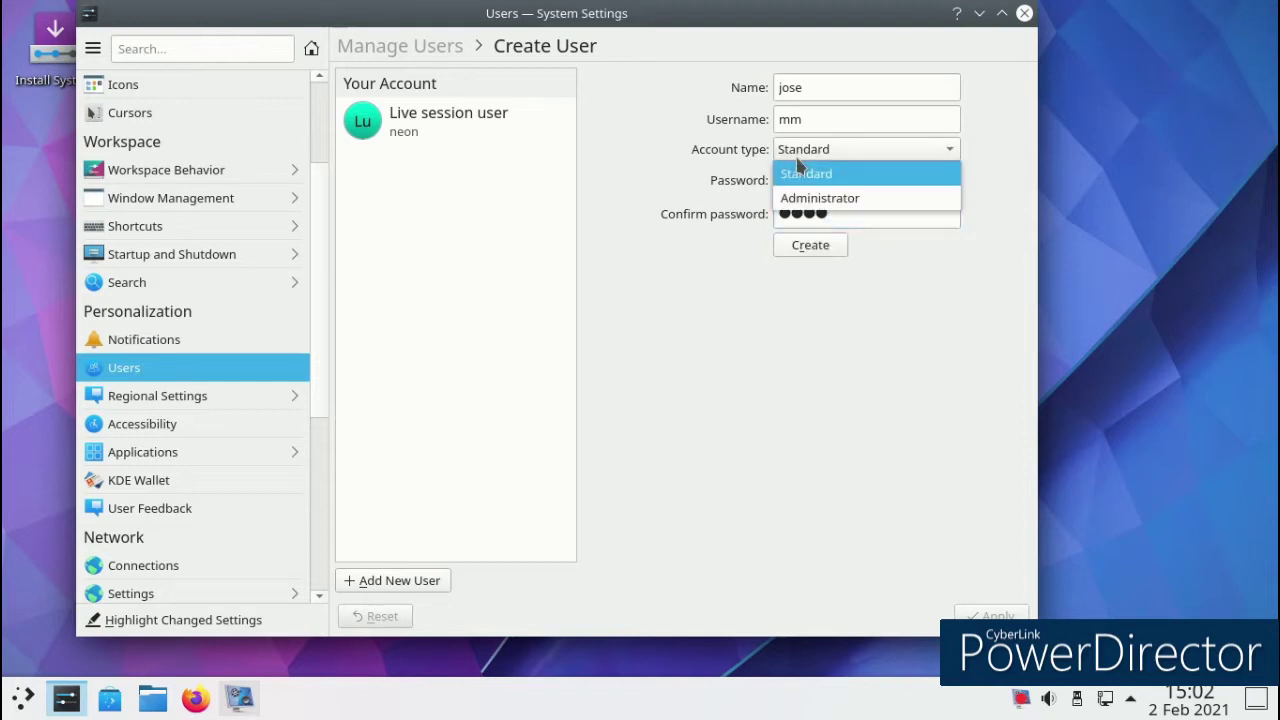
{"action": "left_click", "coordinate": [782, 198]}
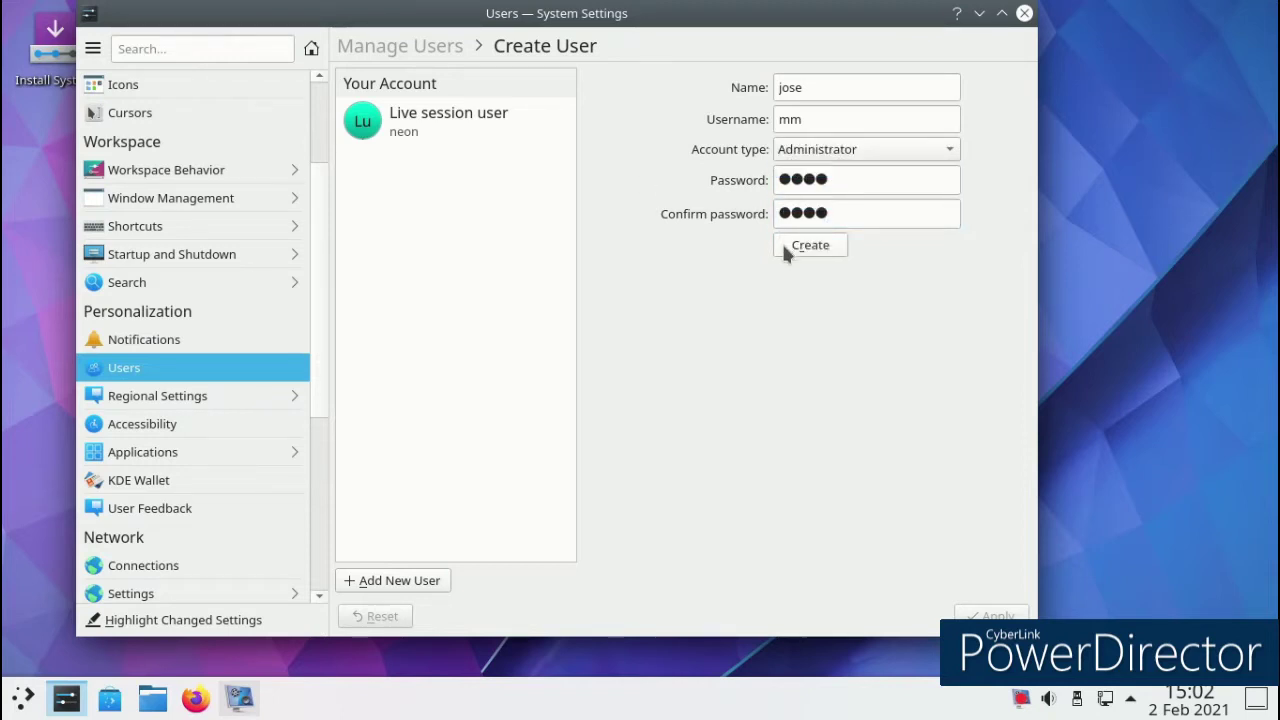
{"action": "left_click", "coordinate": [784, 250]}
Change the new user's avatar to the green dragon sitting at a computer desk.
{"action": "left_click", "coordinate": [407, 208]}
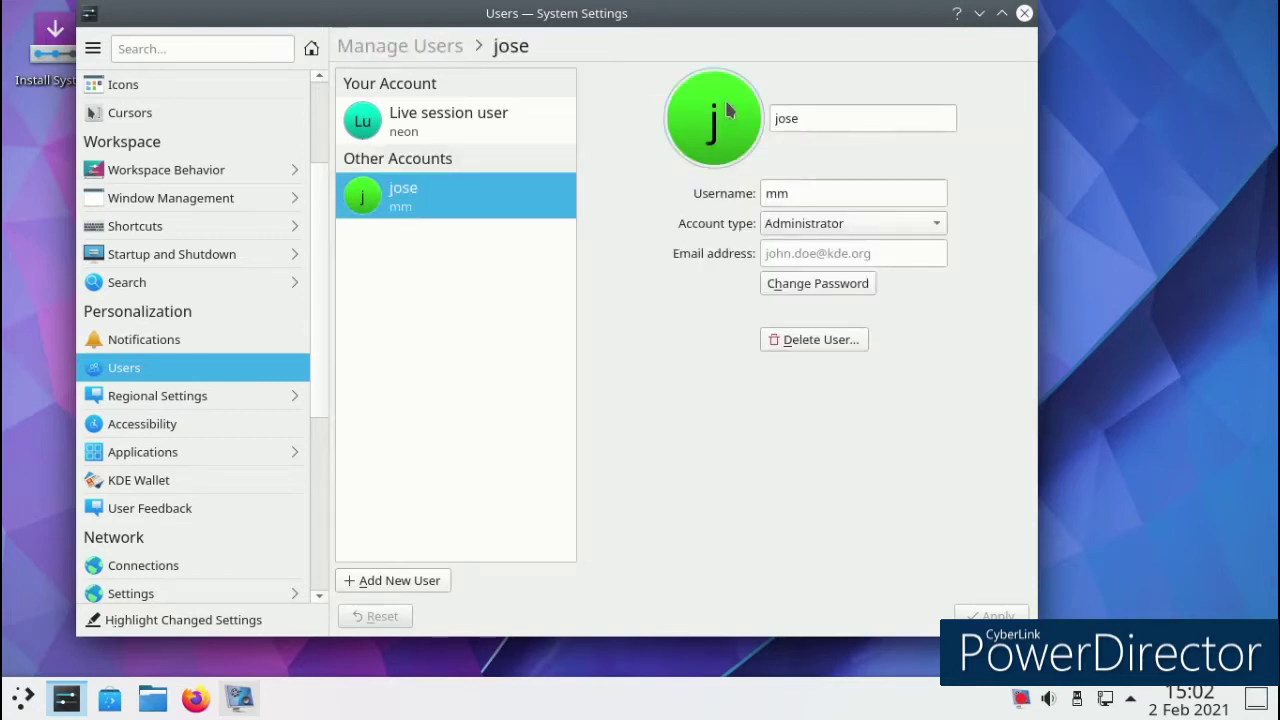
{"action": "left_click", "coordinate": [728, 114]}
{"action": "scroll", "coordinate": [830, 256], "scroll_direction": "down", "scroll_amount": 2}
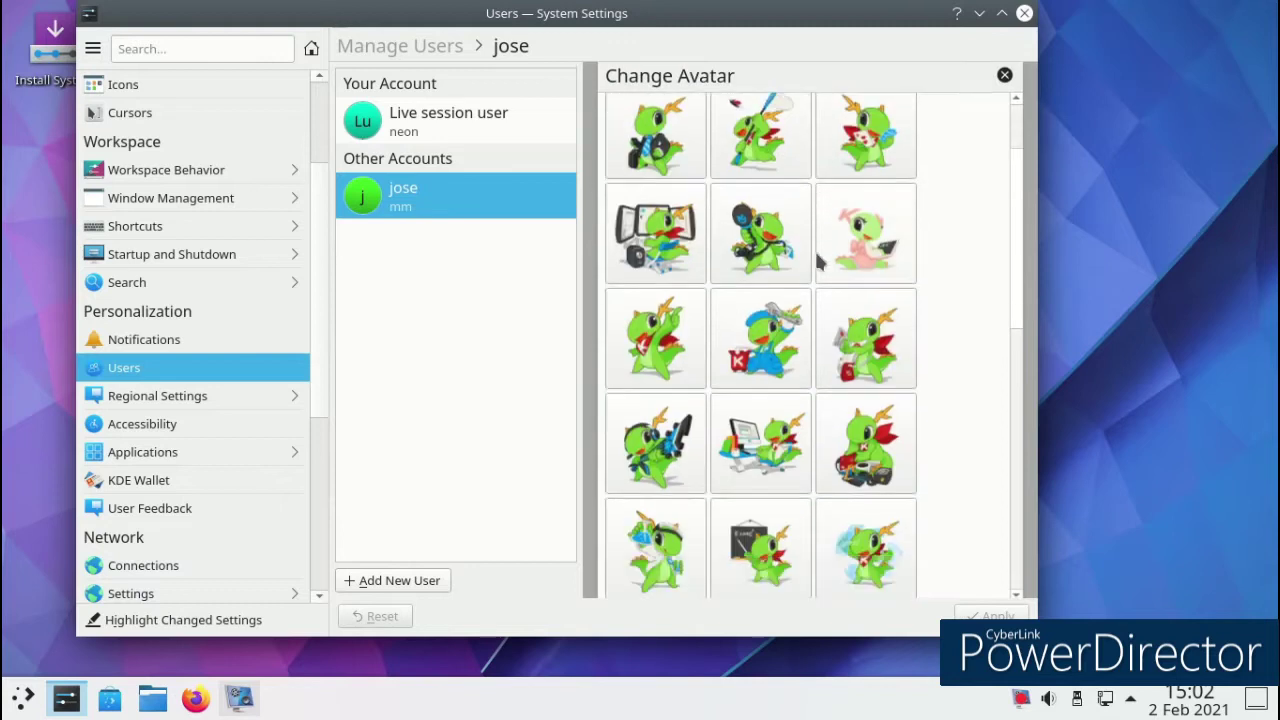
{"action": "scroll", "coordinate": [730, 265], "scroll_direction": "down", "scroll_amount": 1}
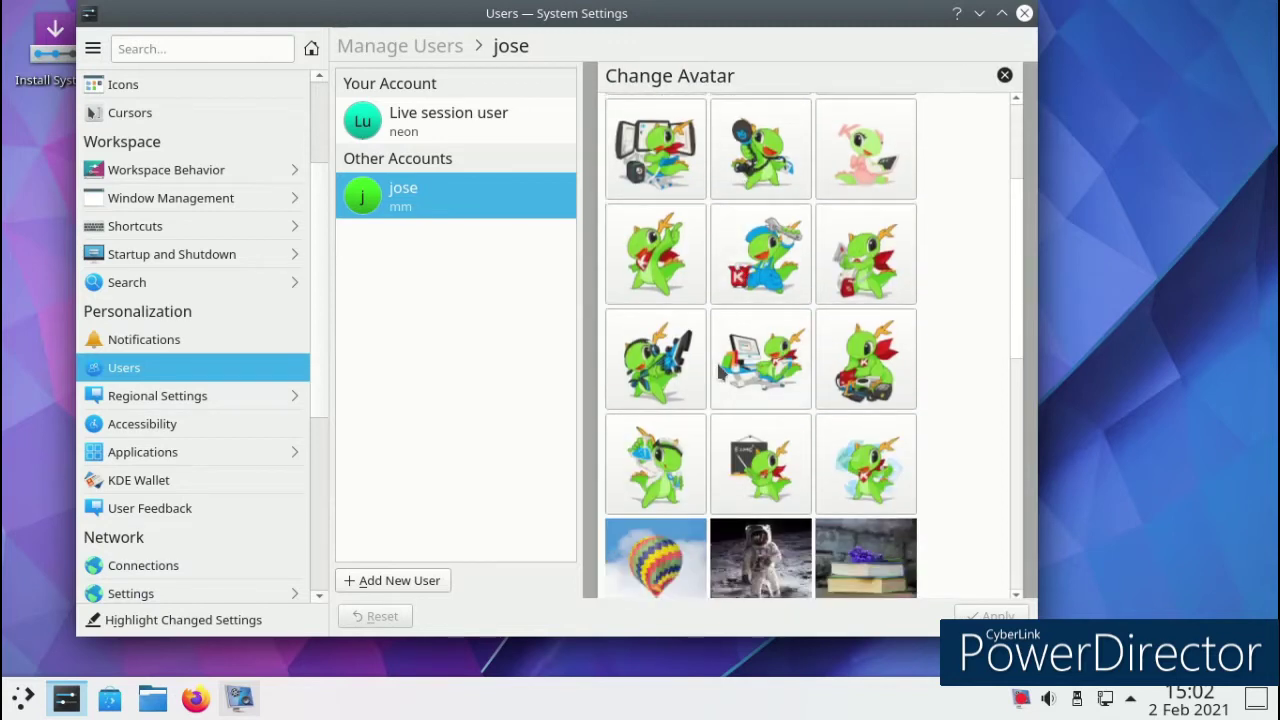
{"action": "left_click", "coordinate": [726, 368]}
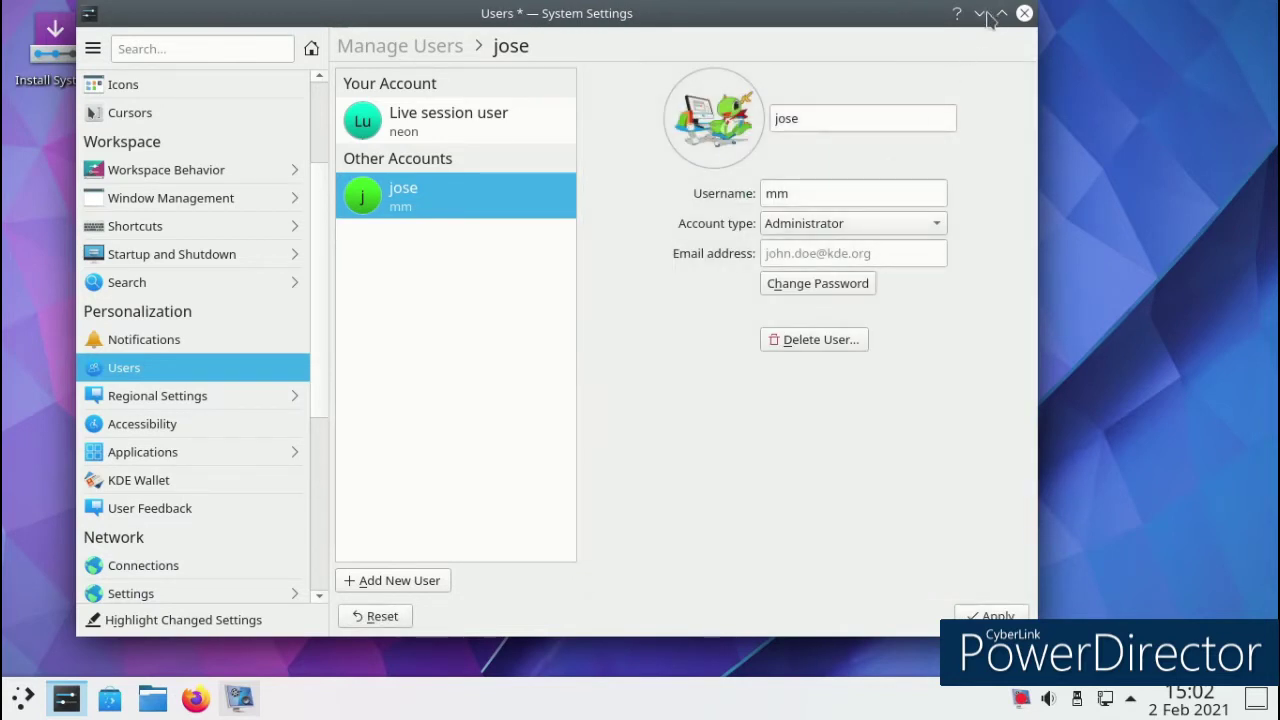
Close System Settings, applying the pending changes to the new user's account.
{"action": "left_click", "coordinate": [1024, 13]}
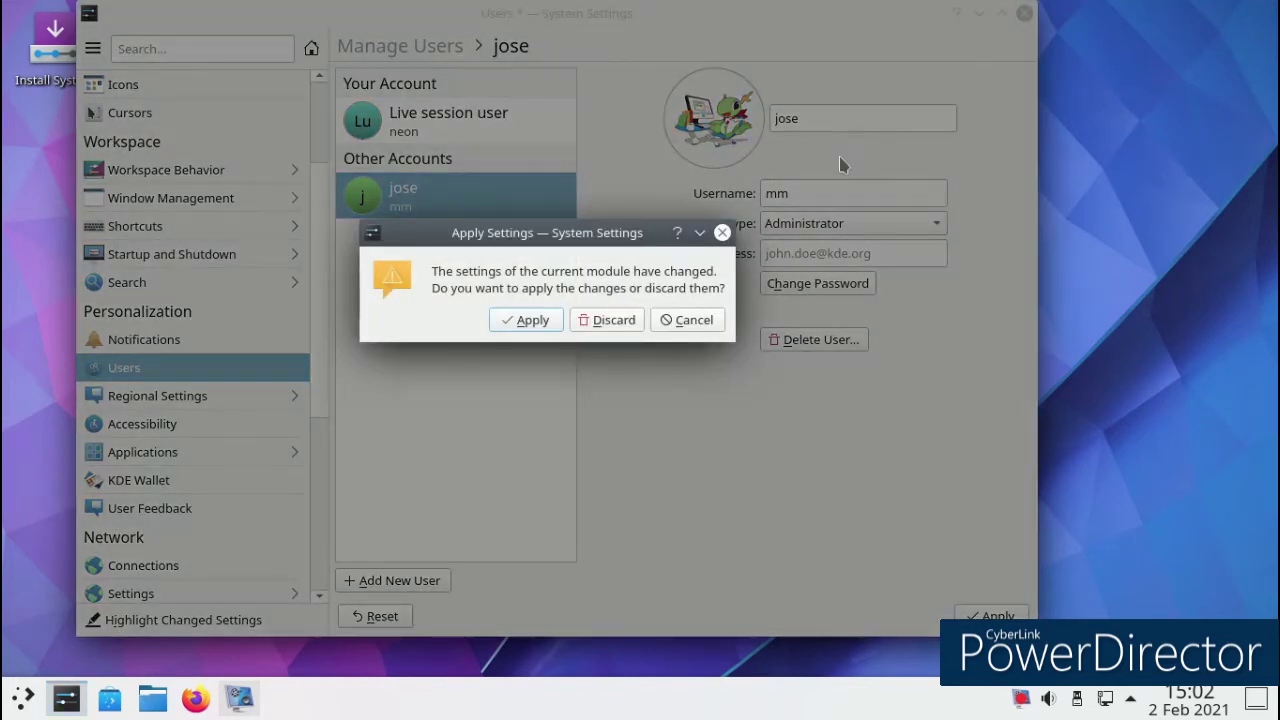
{"action": "left_click", "coordinate": [521, 325]}
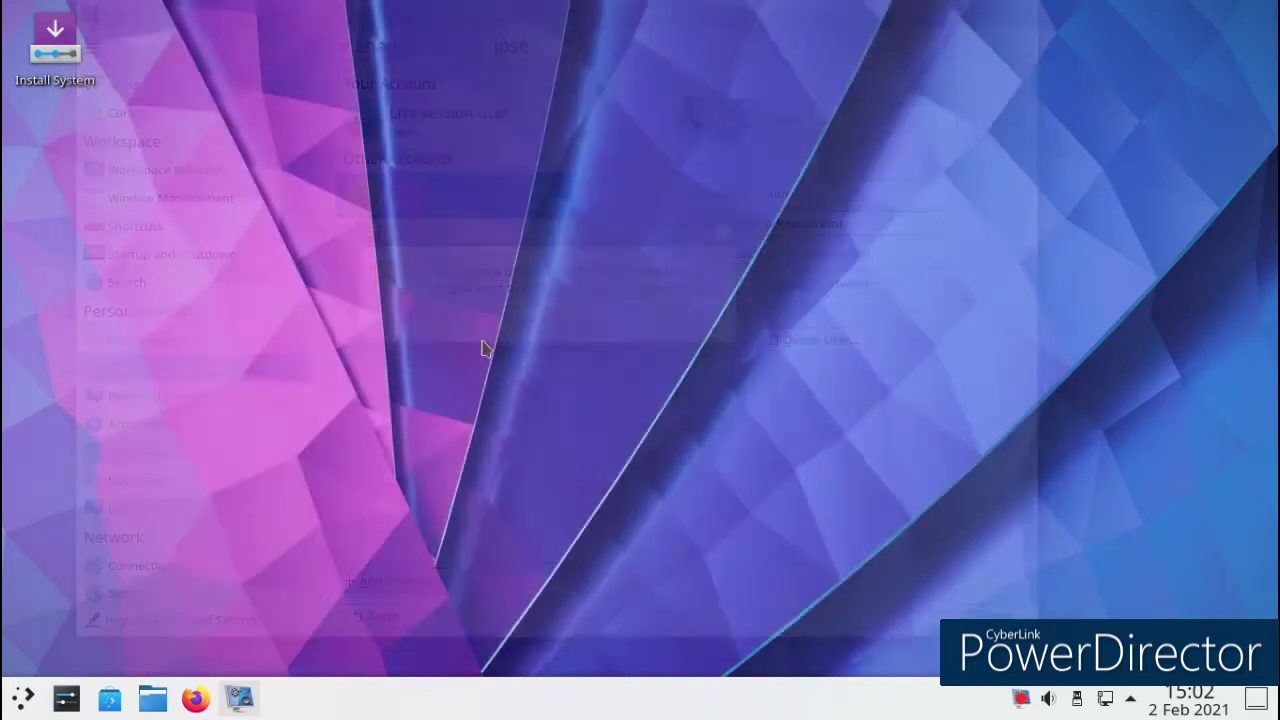
Launch the Firefox web browser and open a new blank tab.
{"action": "left_click", "coordinate": [18, 700]}
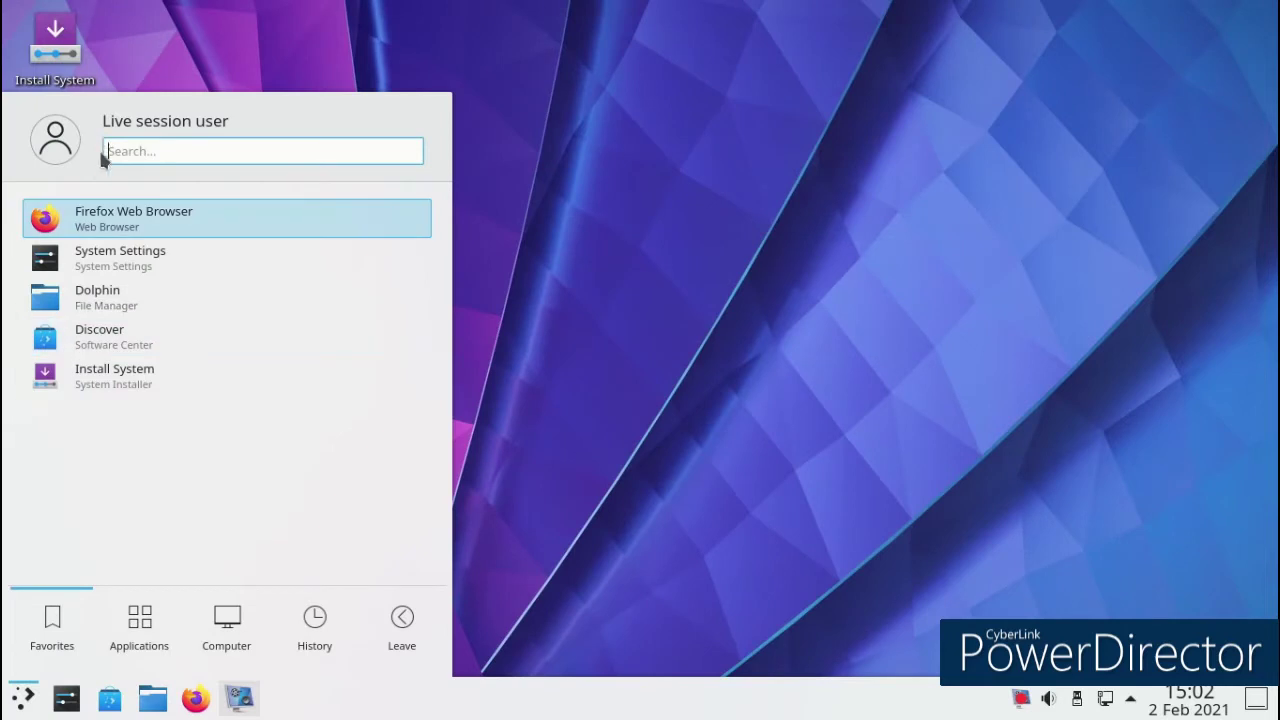
{"action": "left_click", "coordinate": [159, 229]}
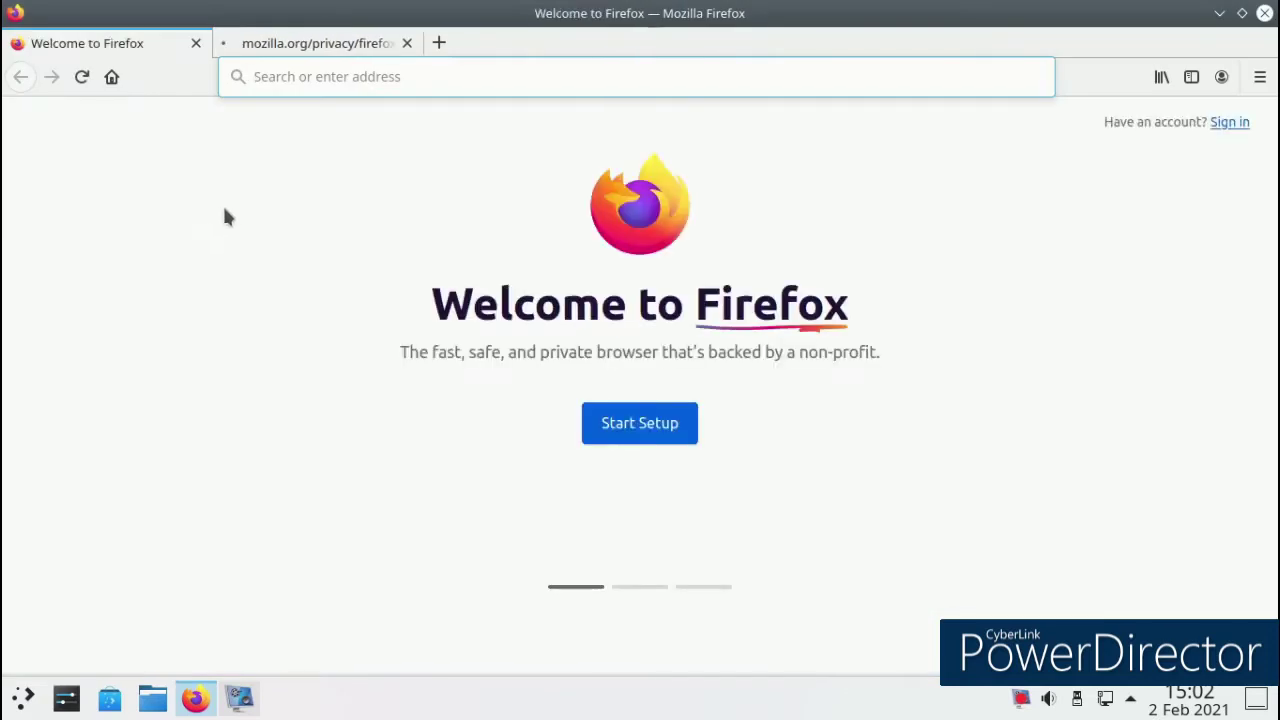
{"action": "left_click", "coordinate": [440, 43]}
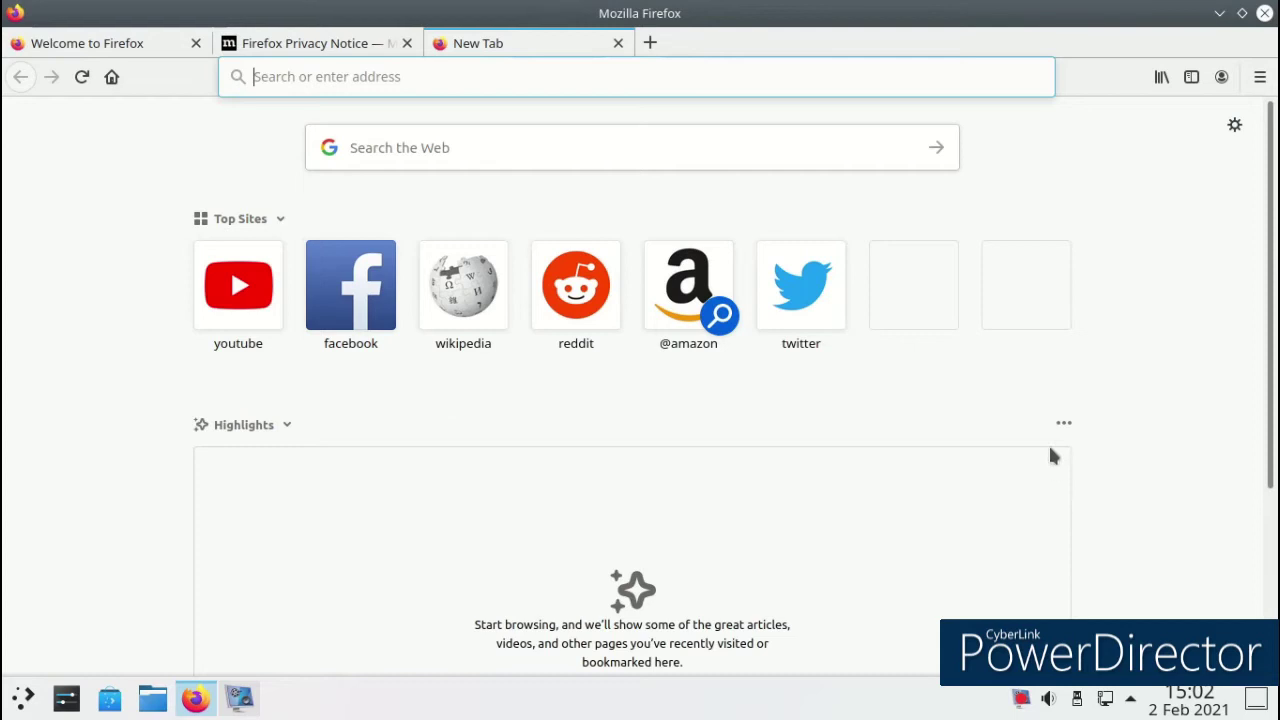
Set the Firefox search preferences to add the search bar in the toolbar, and quit the browser with all its tabs.
{"action": "left_click", "coordinate": [1259, 78]}
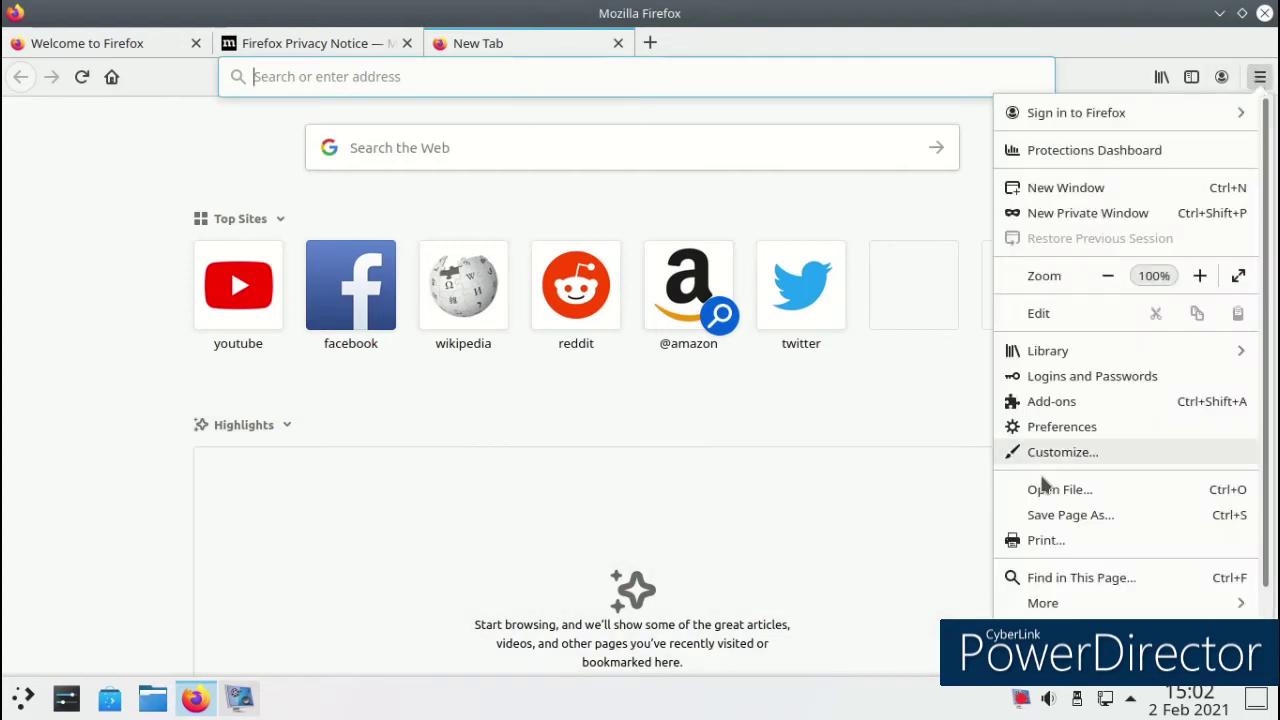
{"action": "left_click", "coordinate": [1035, 426]}
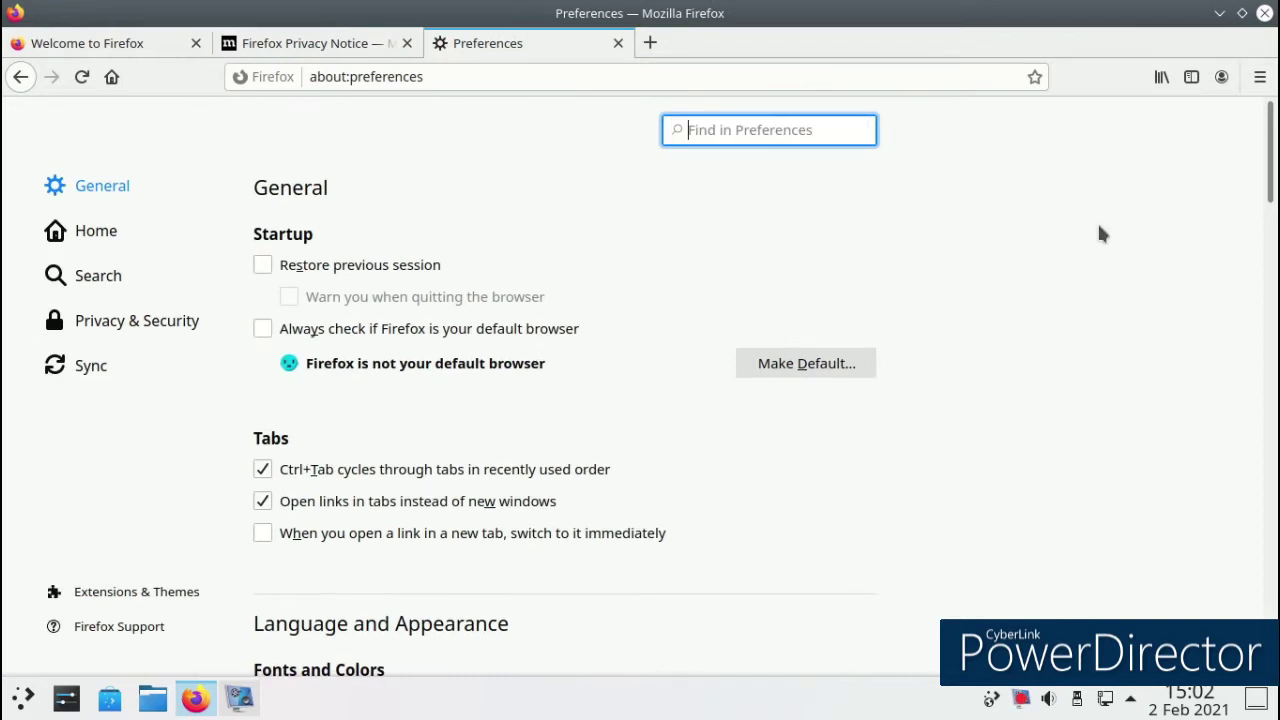
{"action": "left_click", "coordinate": [115, 318]}
{"action": "left_click", "coordinate": [95, 280]}
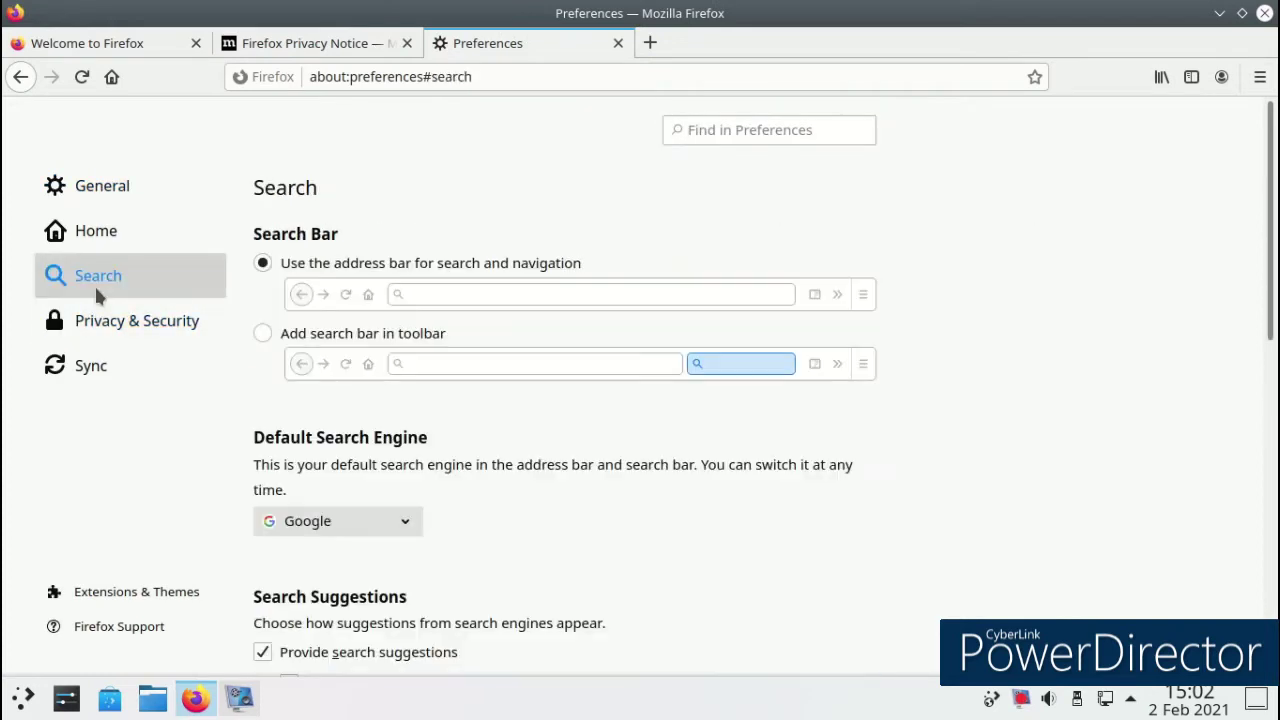
{"action": "left_click", "coordinate": [291, 338]}
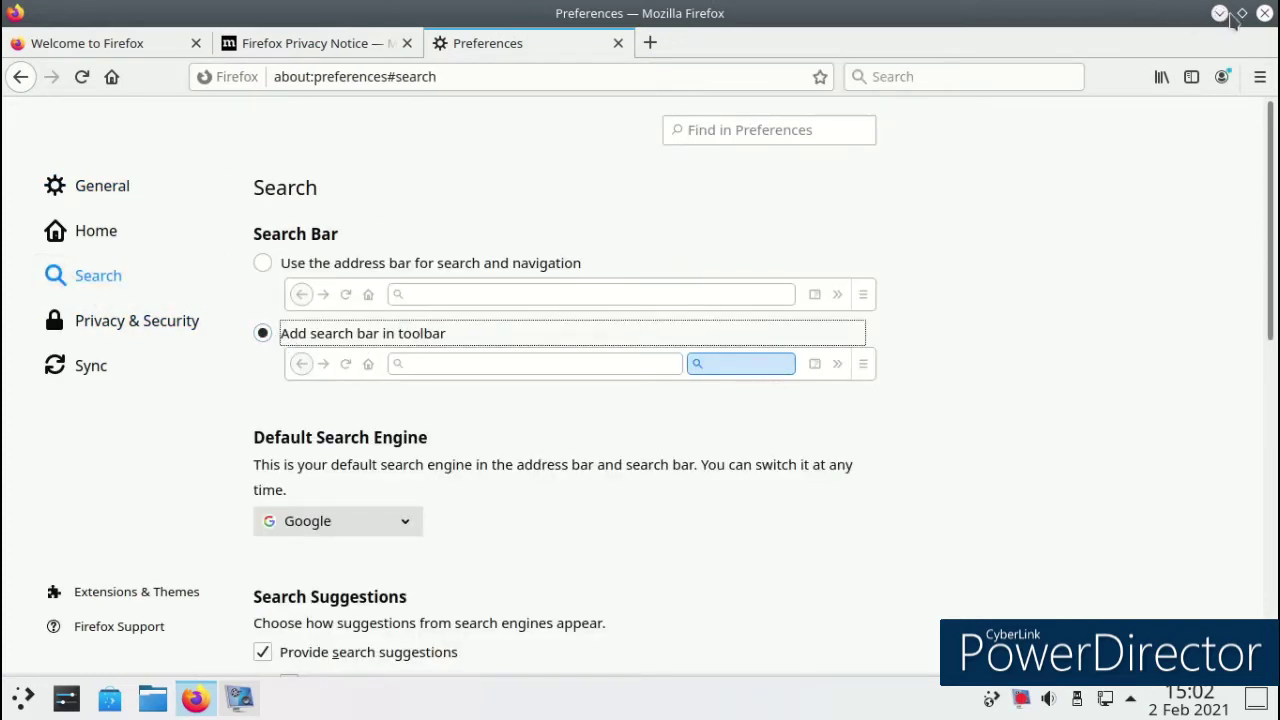
{"action": "left_click", "coordinate": [1264, 13]}
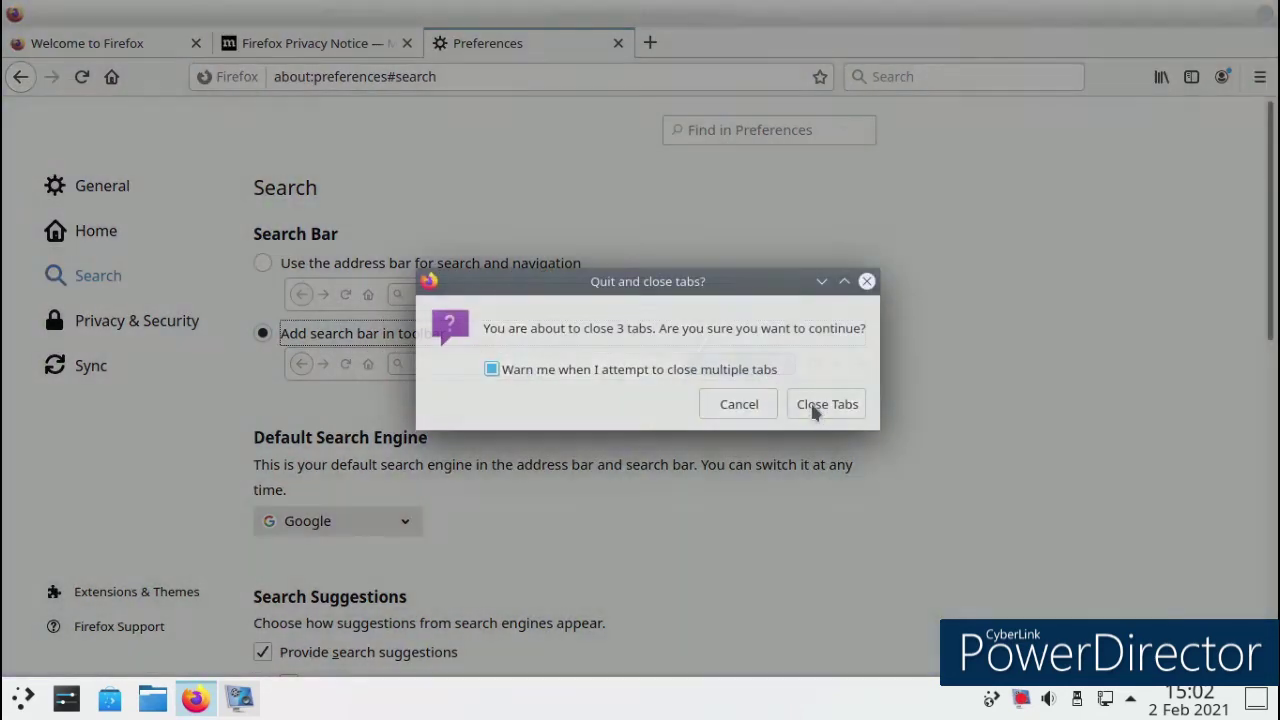
{"action": "left_click", "coordinate": [812, 404]}
Switch to vokoscreenNG and stop the running screen recording.
{"action": "left_click", "coordinate": [240, 697]}
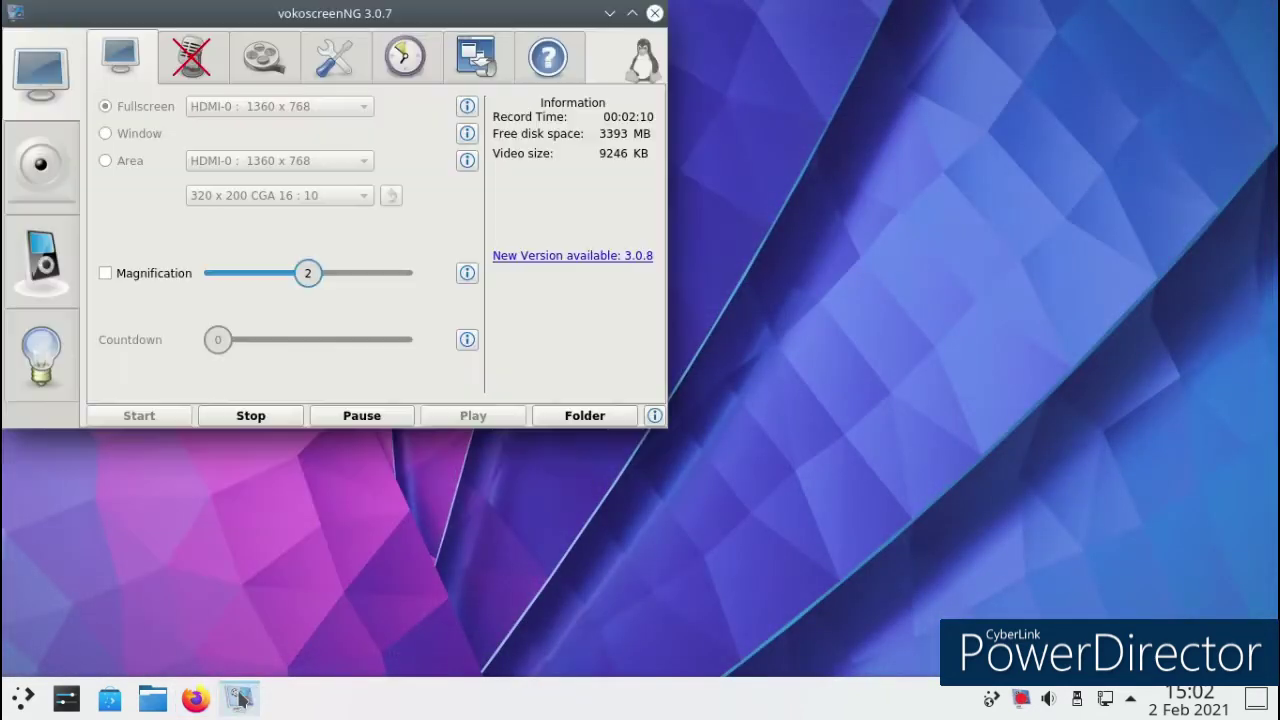
{"action": "left_click", "coordinate": [216, 415]}
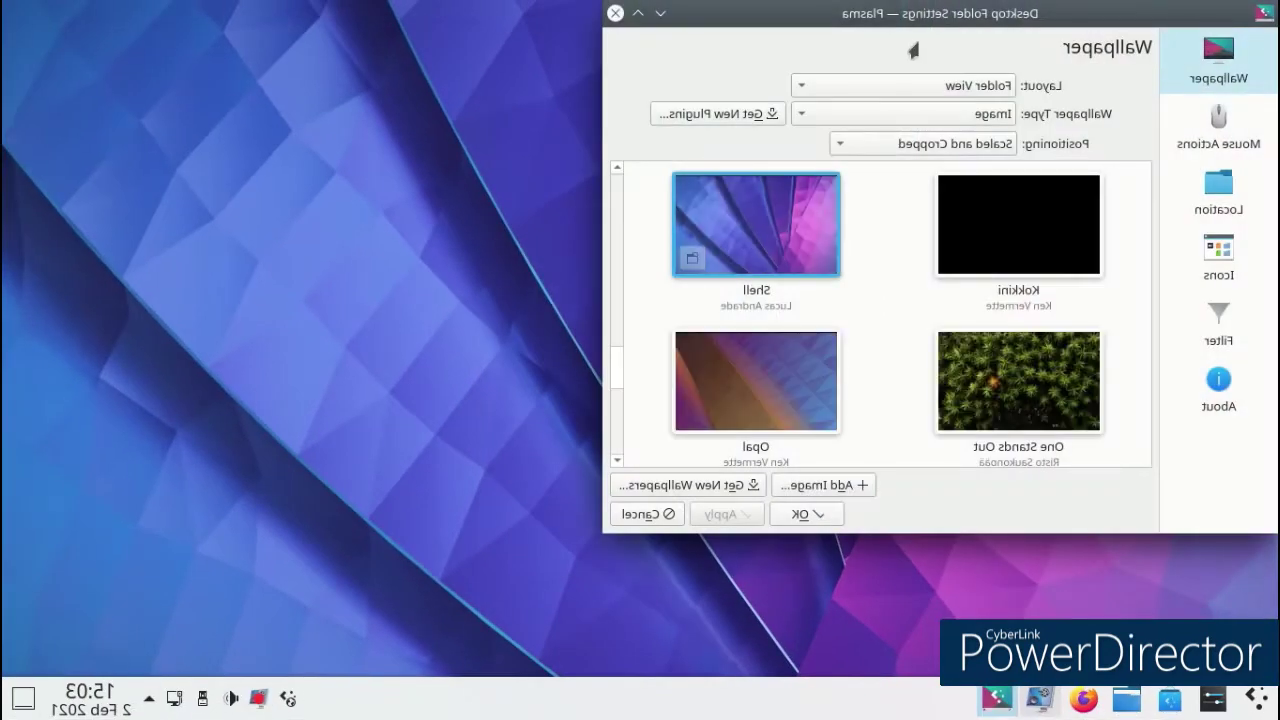
Install the tropical beach sunset wallpaper with palm trees from the downloadable wallpapers and use it as the desktop background.
{"action": "scroll", "coordinate": [791, 240], "scroll_direction": "down", "scroll_amount": 10}
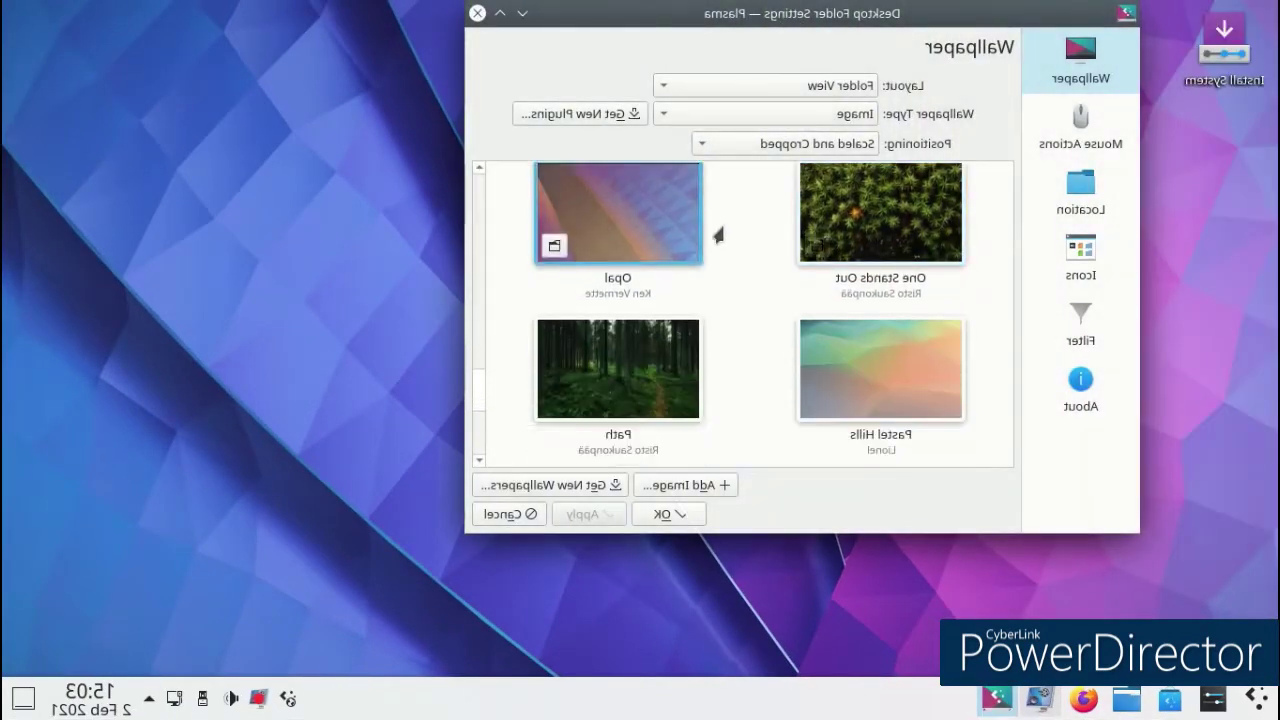
{"action": "left_click", "coordinate": [614, 487]}
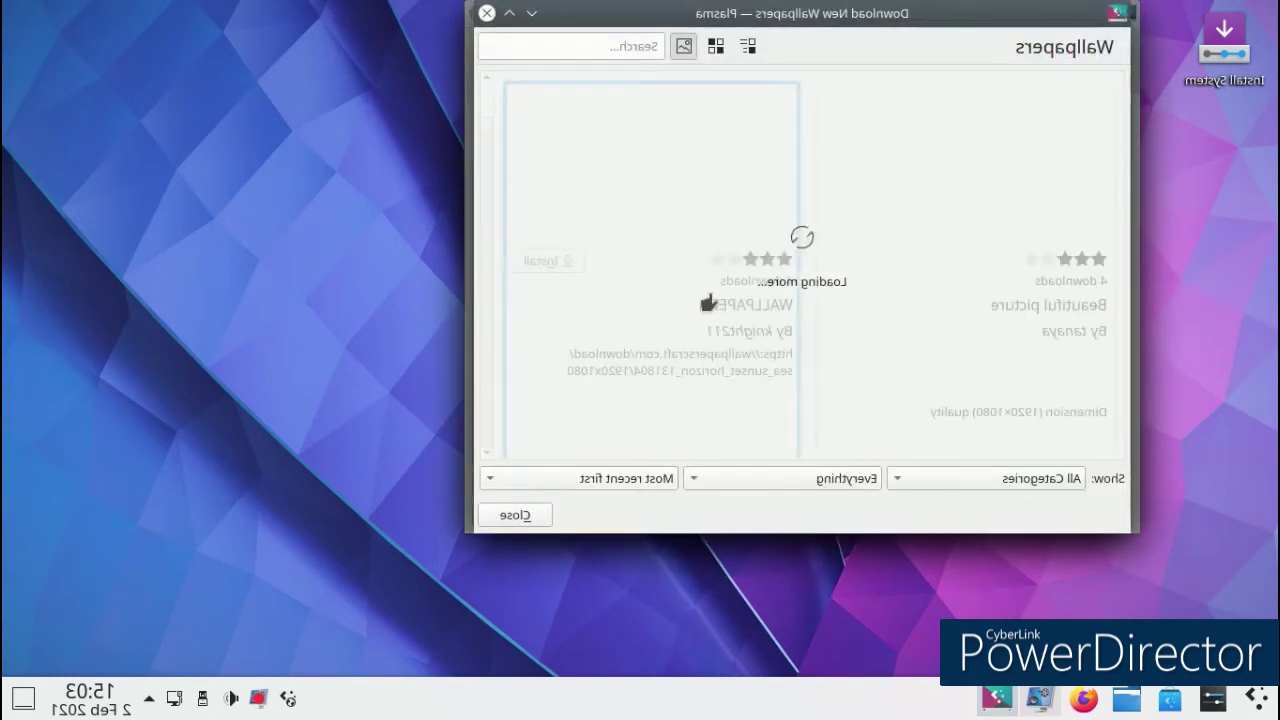
{"action": "scroll", "coordinate": [700, 290], "scroll_direction": "down", "scroll_amount": 2}
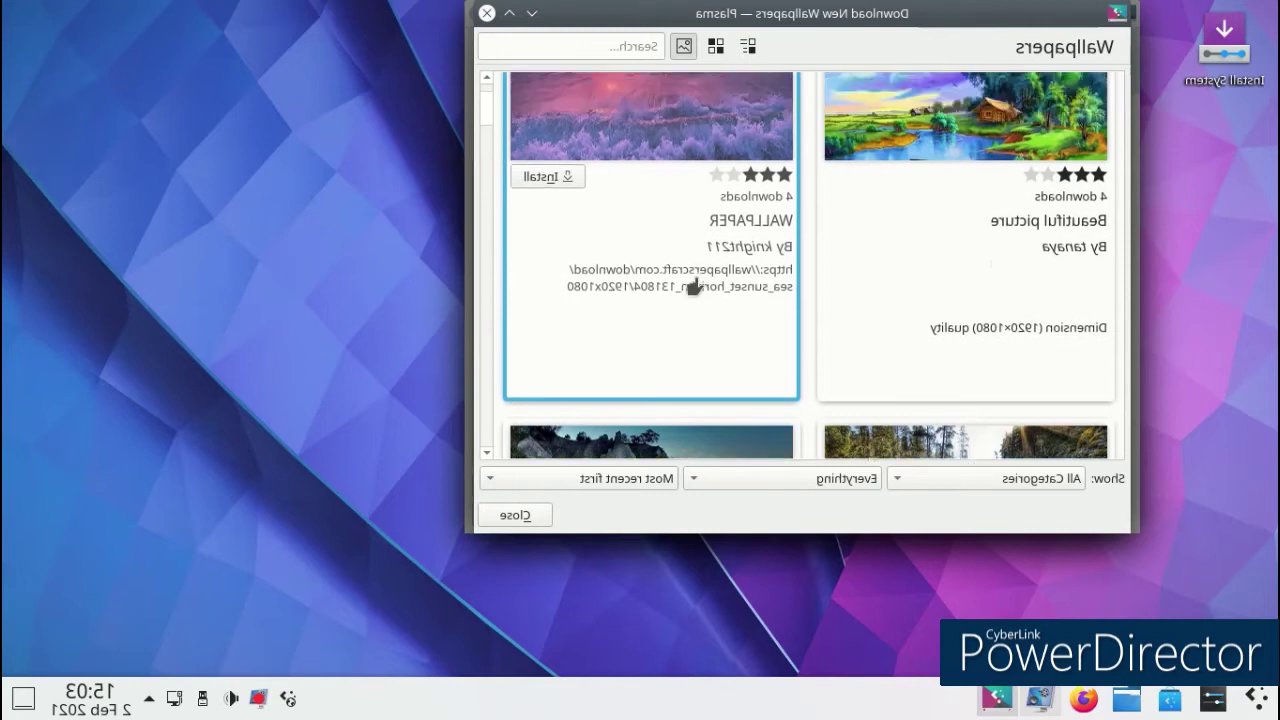
{"action": "scroll", "coordinate": [693, 288], "scroll_direction": "up", "scroll_amount": 2}
{"action": "scroll", "coordinate": [693, 288], "scroll_direction": "down", "scroll_amount": 7}
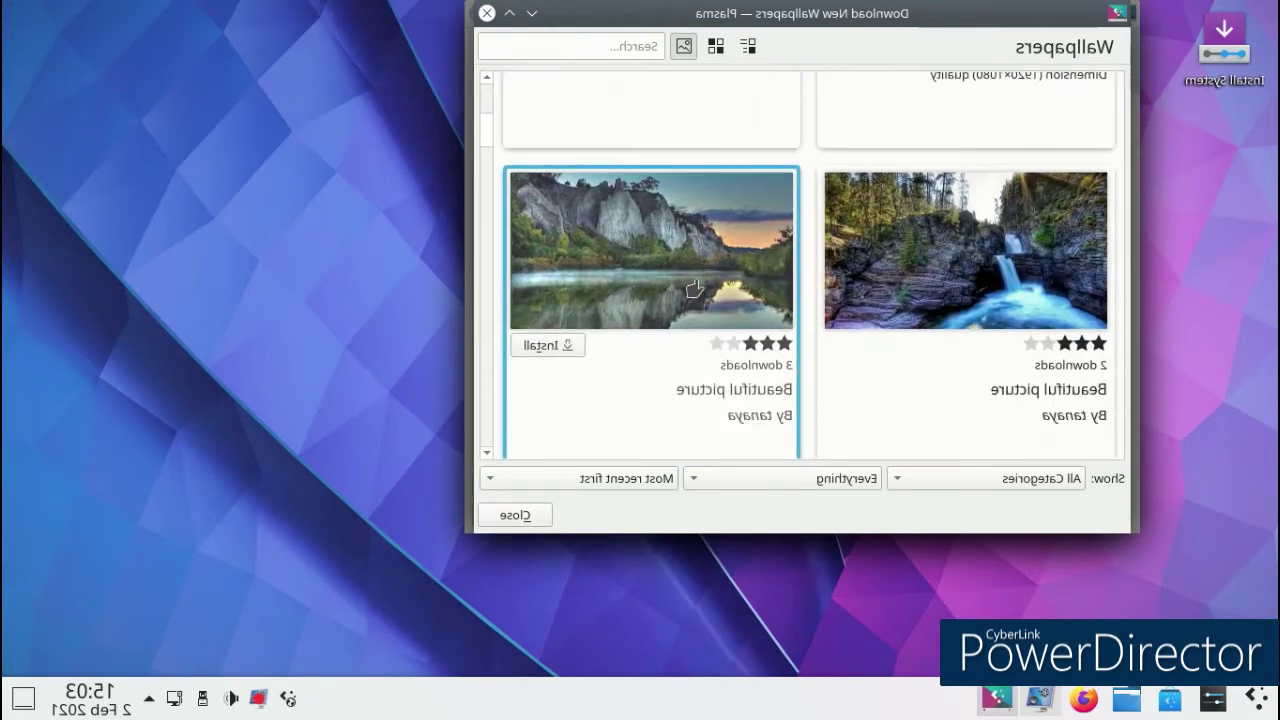
{"action": "scroll", "coordinate": [694, 289], "scroll_direction": "down", "scroll_amount": 9}
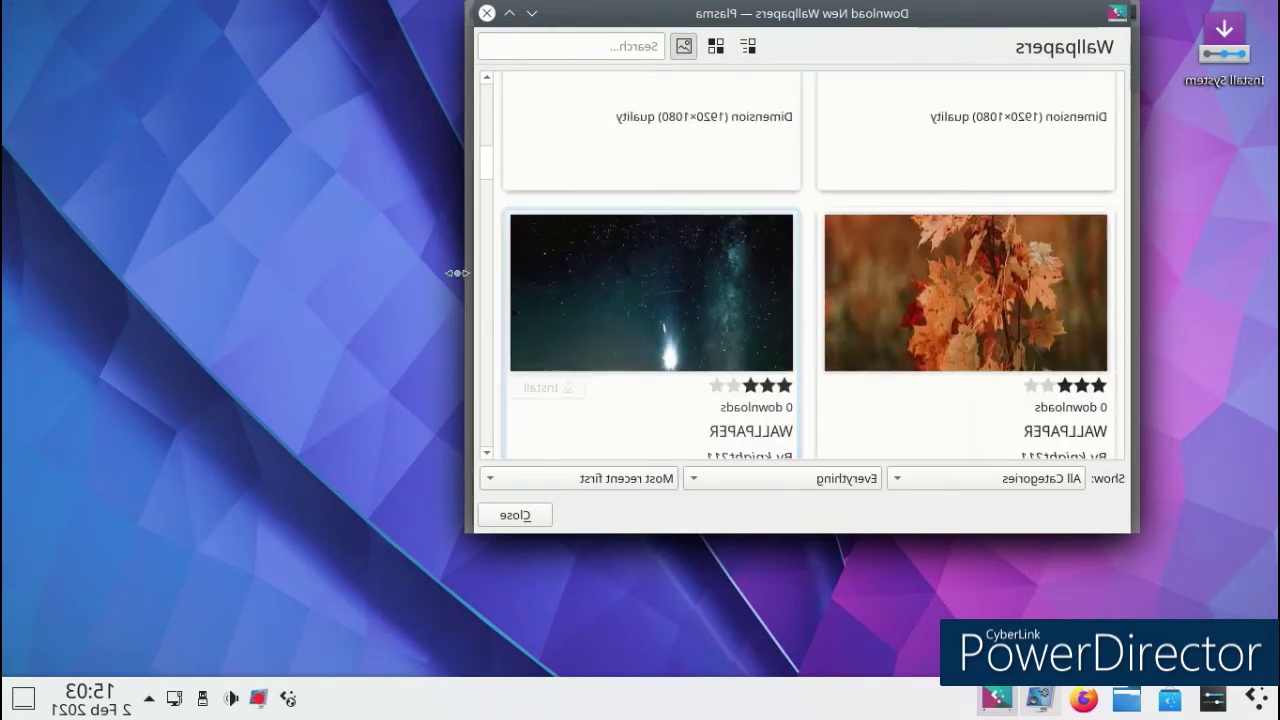
{"action": "scroll", "coordinate": [502, 283], "scroll_direction": "down", "scroll_amount": 9}
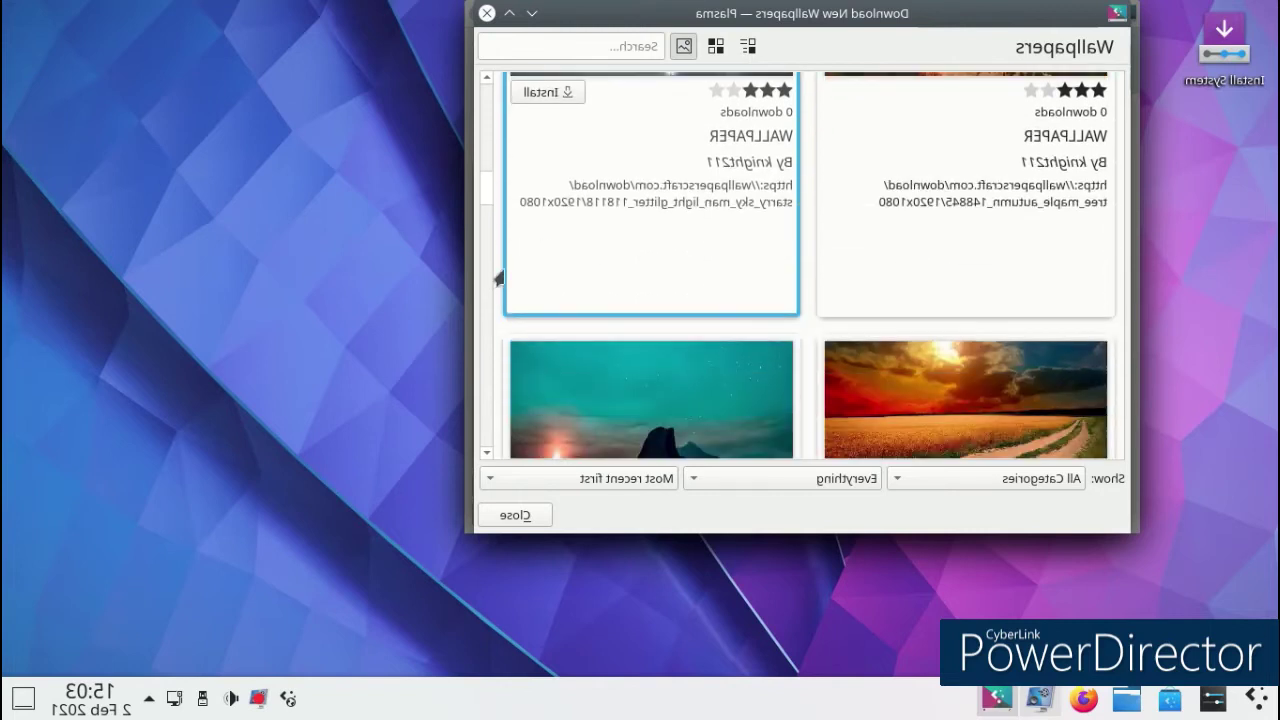
{"action": "scroll", "coordinate": [502, 281], "scroll_direction": "down", "scroll_amount": 9}
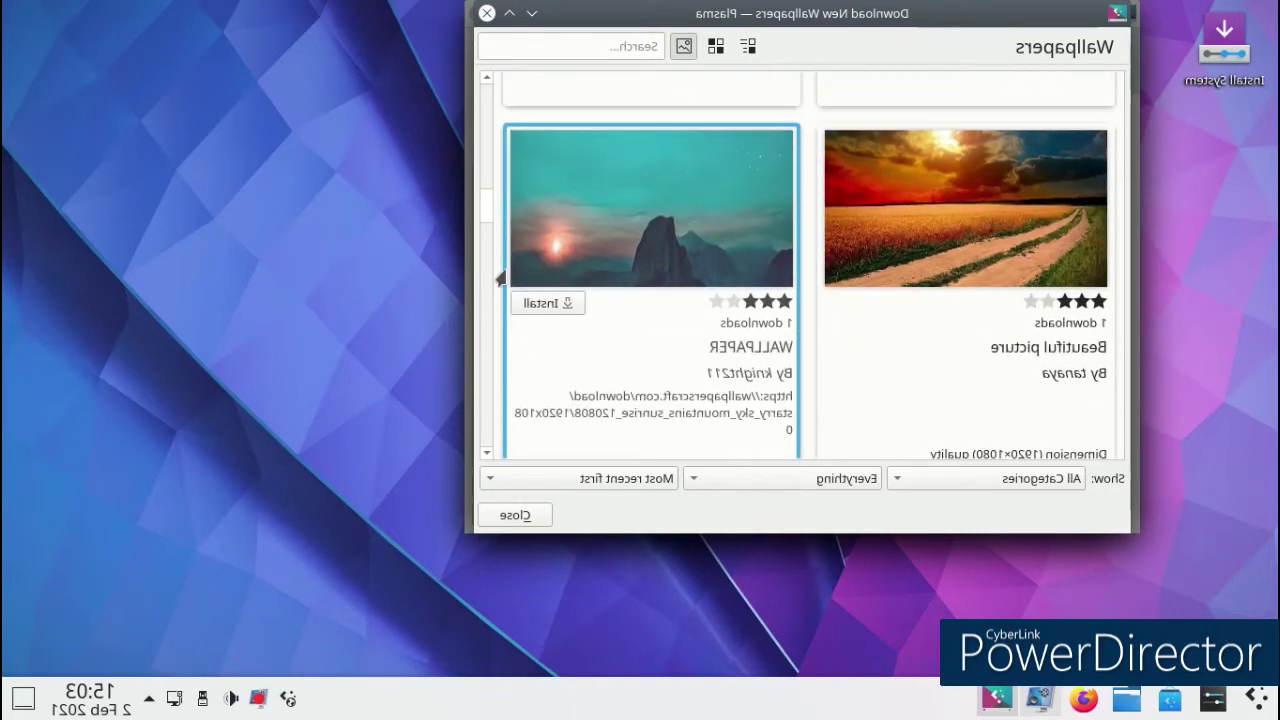
{"action": "scroll", "coordinate": [502, 281], "scroll_direction": "down", "scroll_amount": 10}
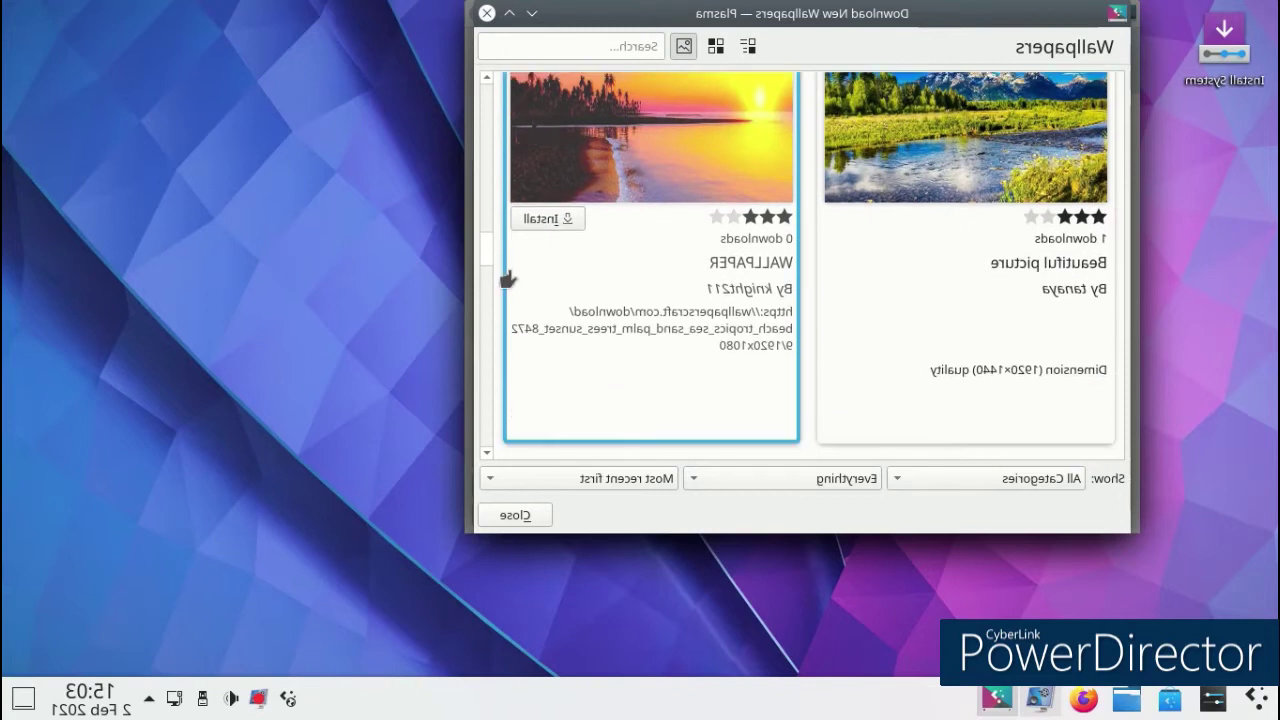
{"action": "scroll", "coordinate": [508, 279], "scroll_direction": "down", "scroll_amount": 10}
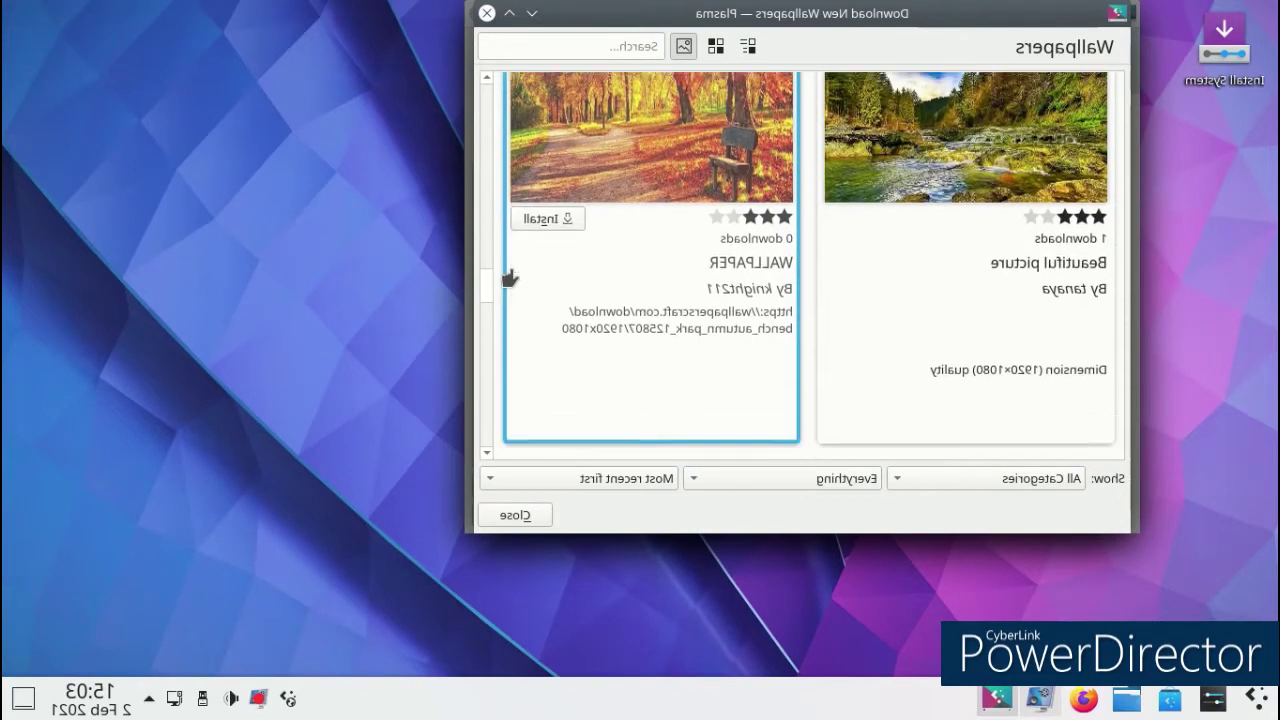
{"action": "scroll", "coordinate": [513, 278], "scroll_direction": "down", "scroll_amount": 10}
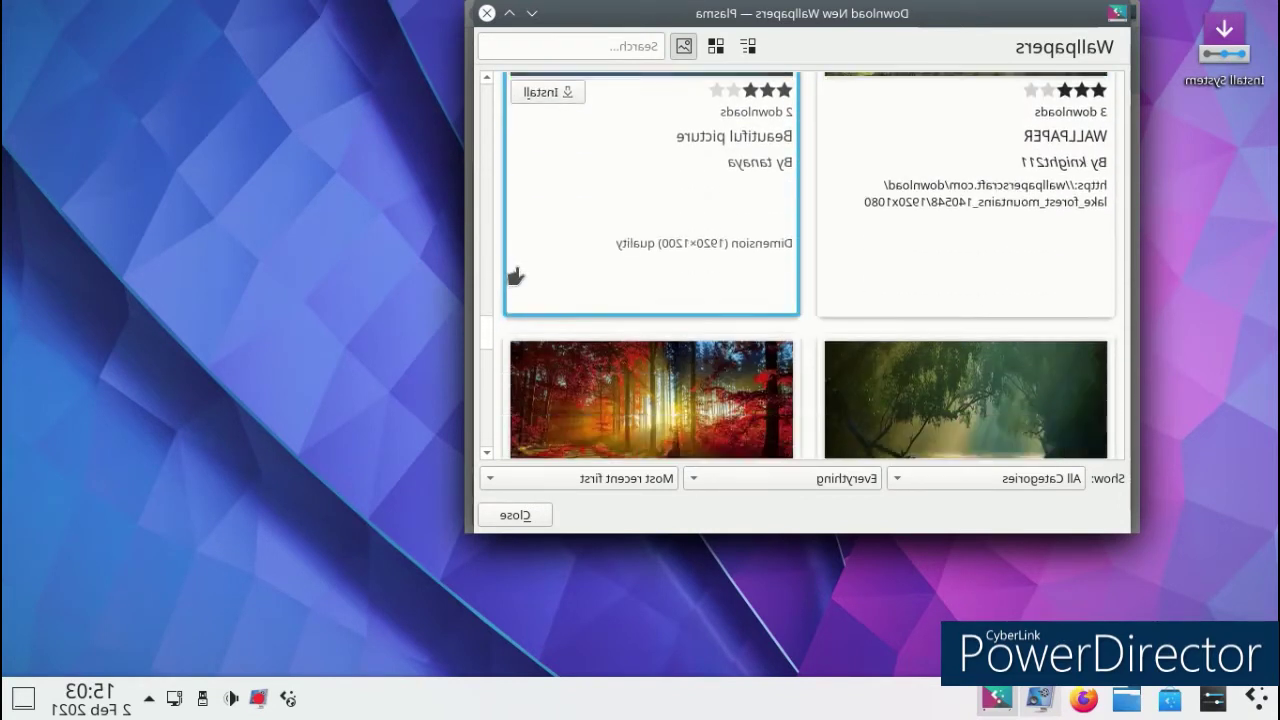
{"action": "scroll", "coordinate": [515, 279], "scroll_direction": "down", "scroll_amount": 10}
{"action": "scroll", "coordinate": [522, 295], "scroll_direction": "down", "scroll_amount": 10}
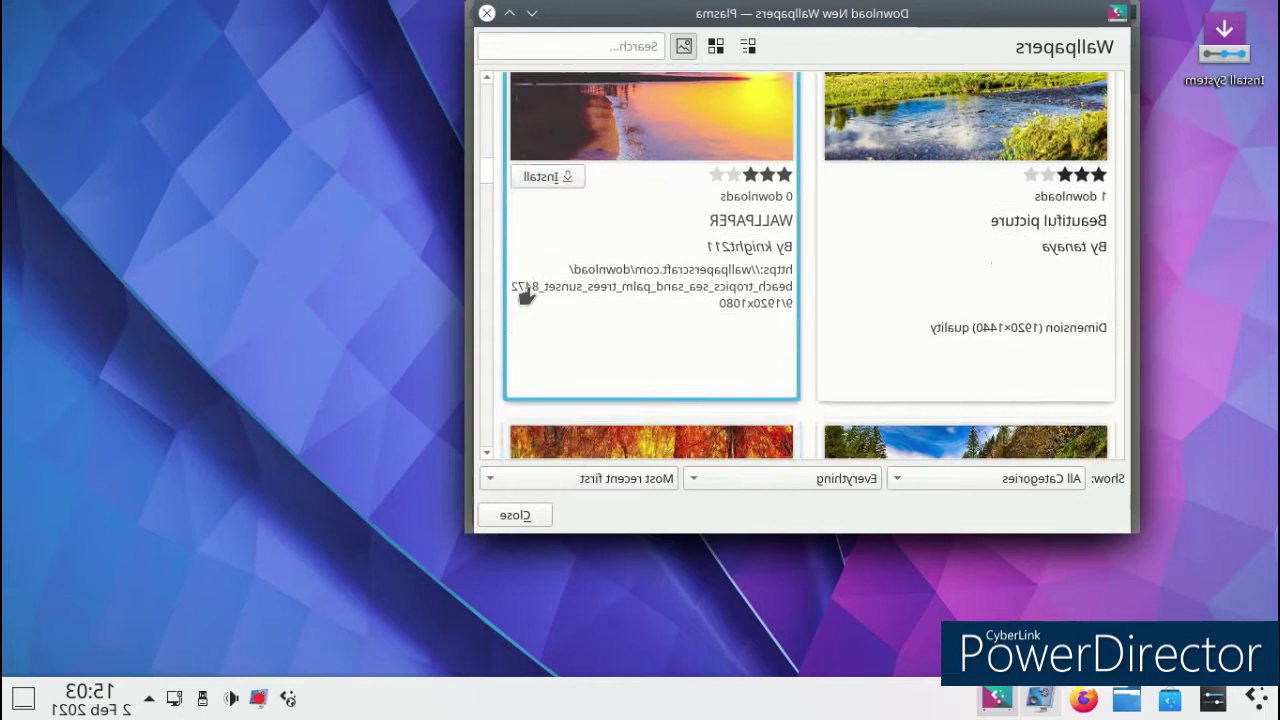
{"action": "scroll", "coordinate": [525, 293], "scroll_direction": "up", "scroll_amount": 2}
{"action": "left_click", "coordinate": [541, 305]}
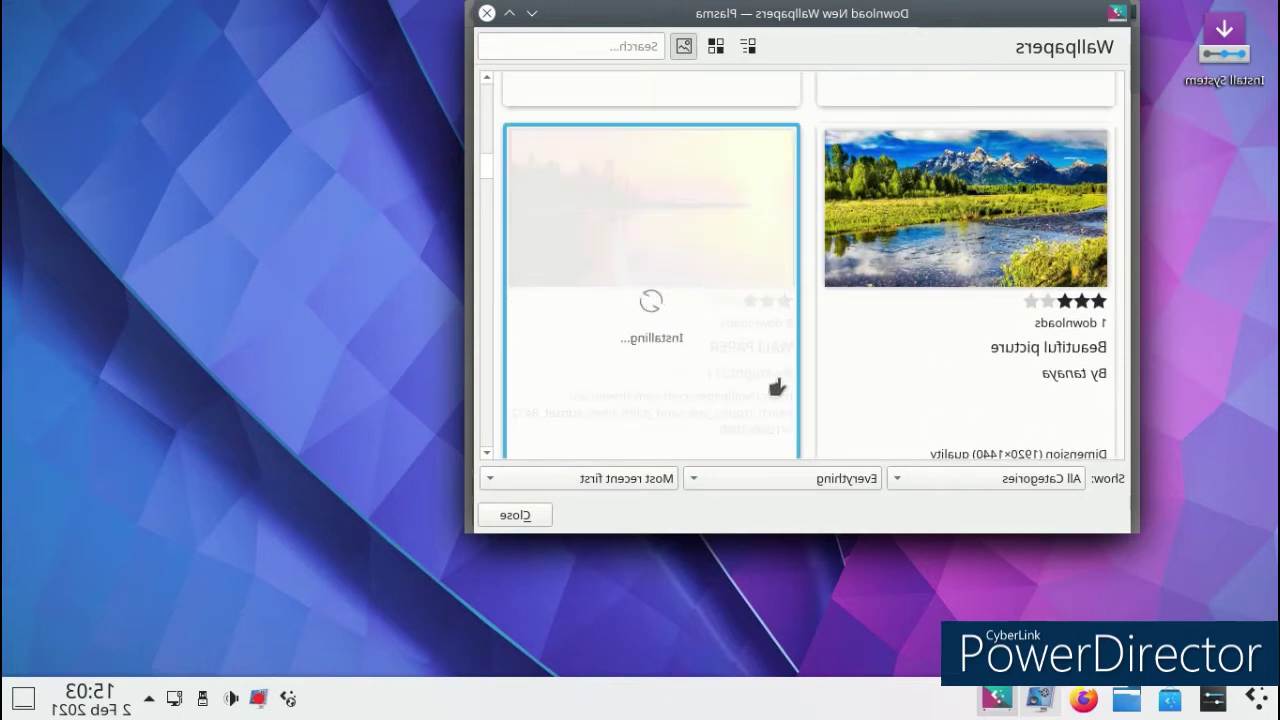
{"action": "left_click", "coordinate": [556, 304]}
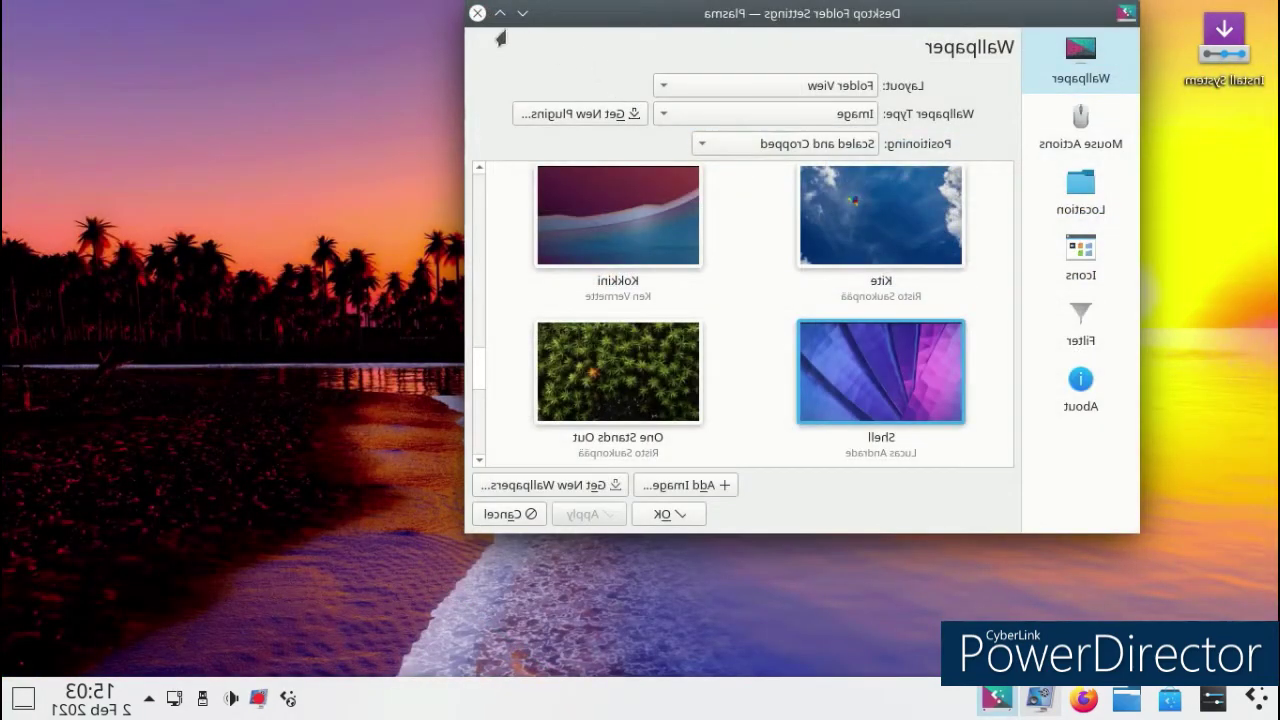
Reduce the desktop icon size by one notch, set the label text lines to 5, and apply the changes before closing the settings.
{"action": "left_click", "coordinate": [1088, 195]}
{"action": "left_click", "coordinate": [1097, 250]}
{"action": "left_click_drag", "start_coordinate": [694, 283], "coordinate": [724, 287]}
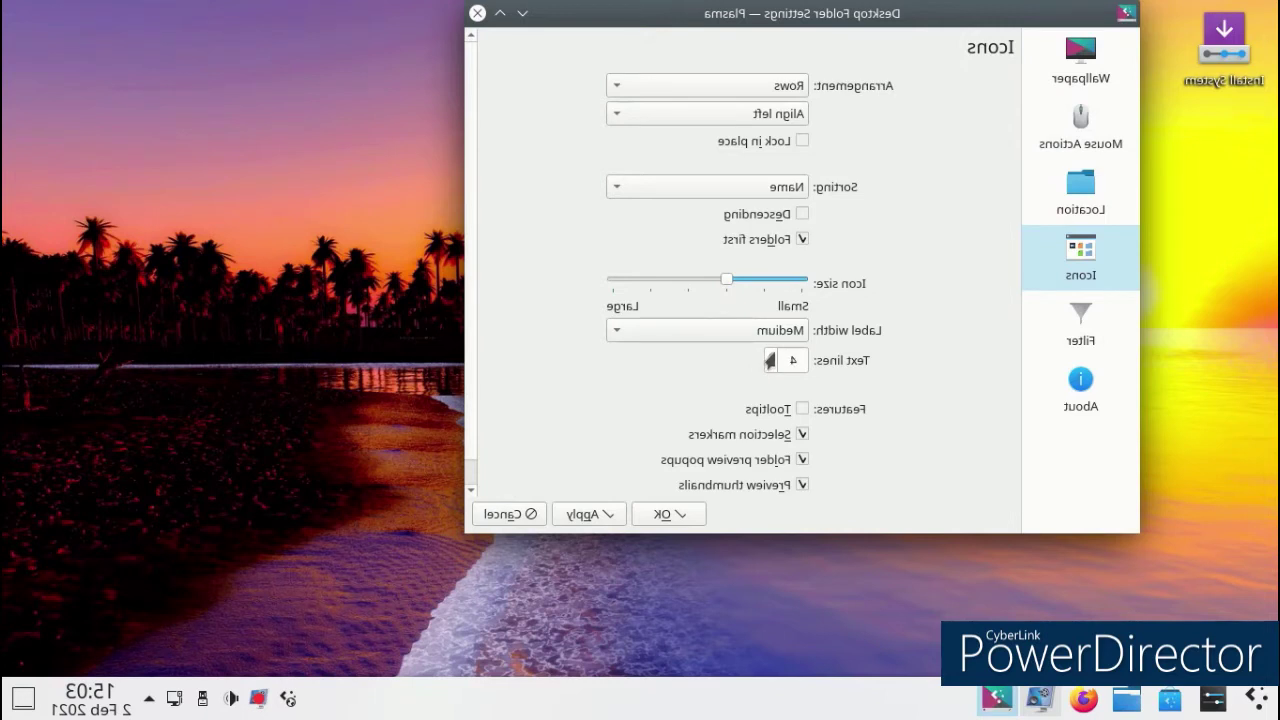
{"action": "left_click", "coordinate": [584, 522]}
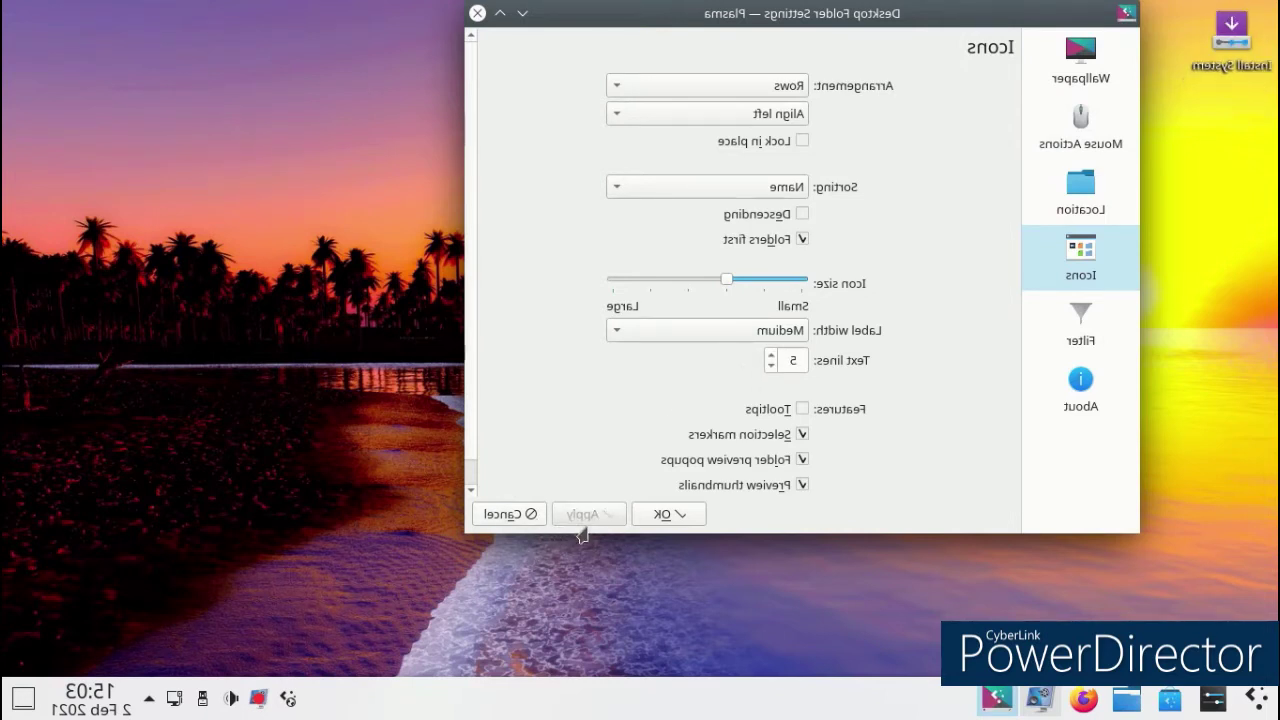
{"action": "left_click", "coordinate": [530, 522]}
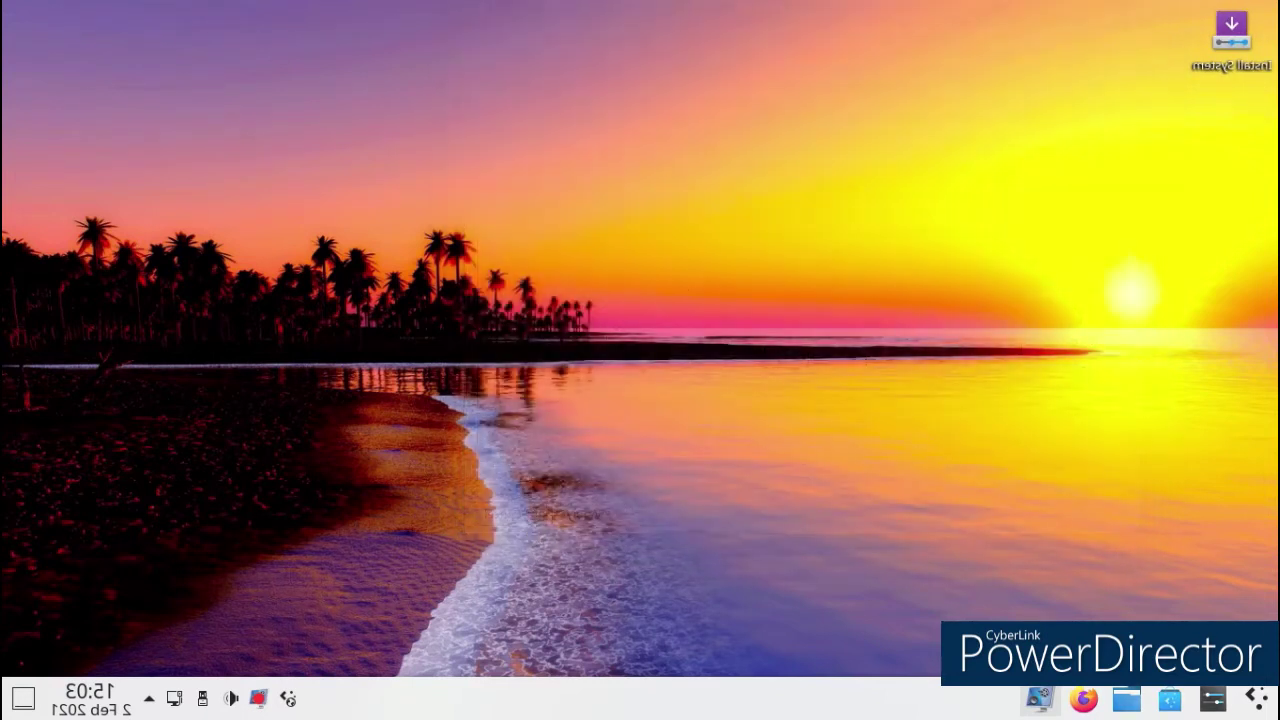
Launch VLC media player from the Multimedia category of the installed applications.
{"action": "left_click", "coordinate": [1258, 698]}
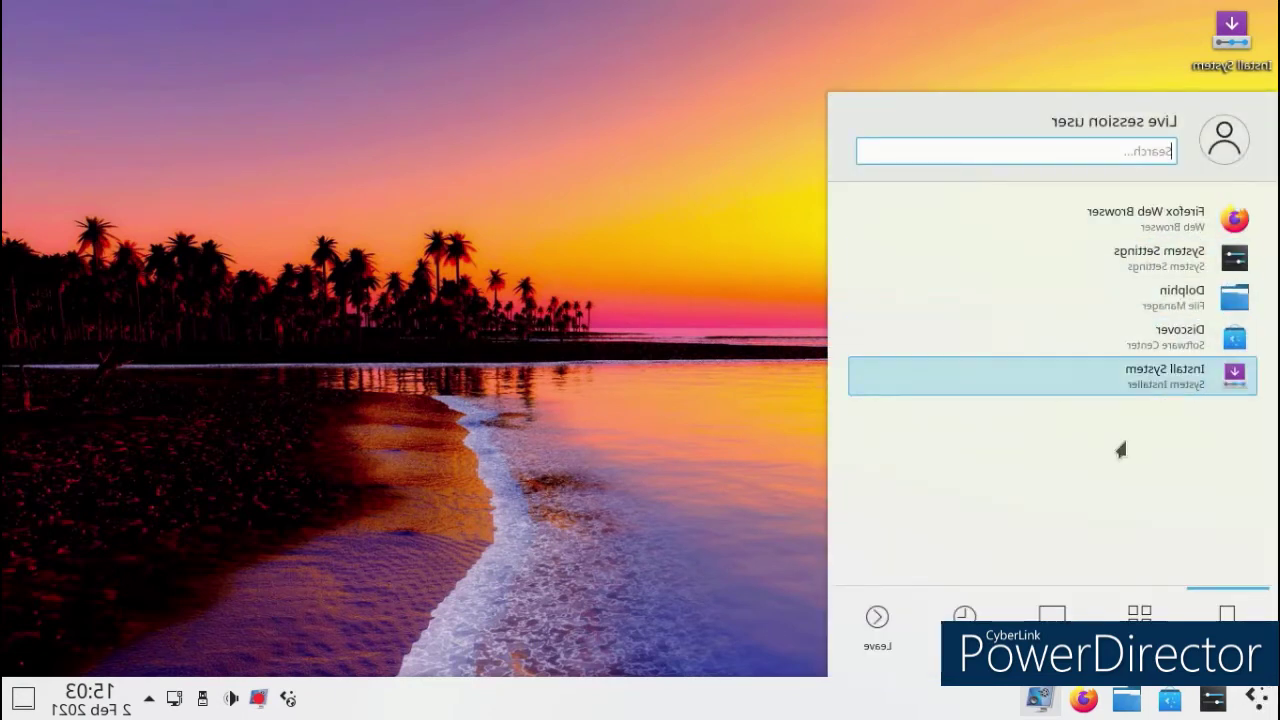
{"action": "left_click", "coordinate": [1140, 612]}
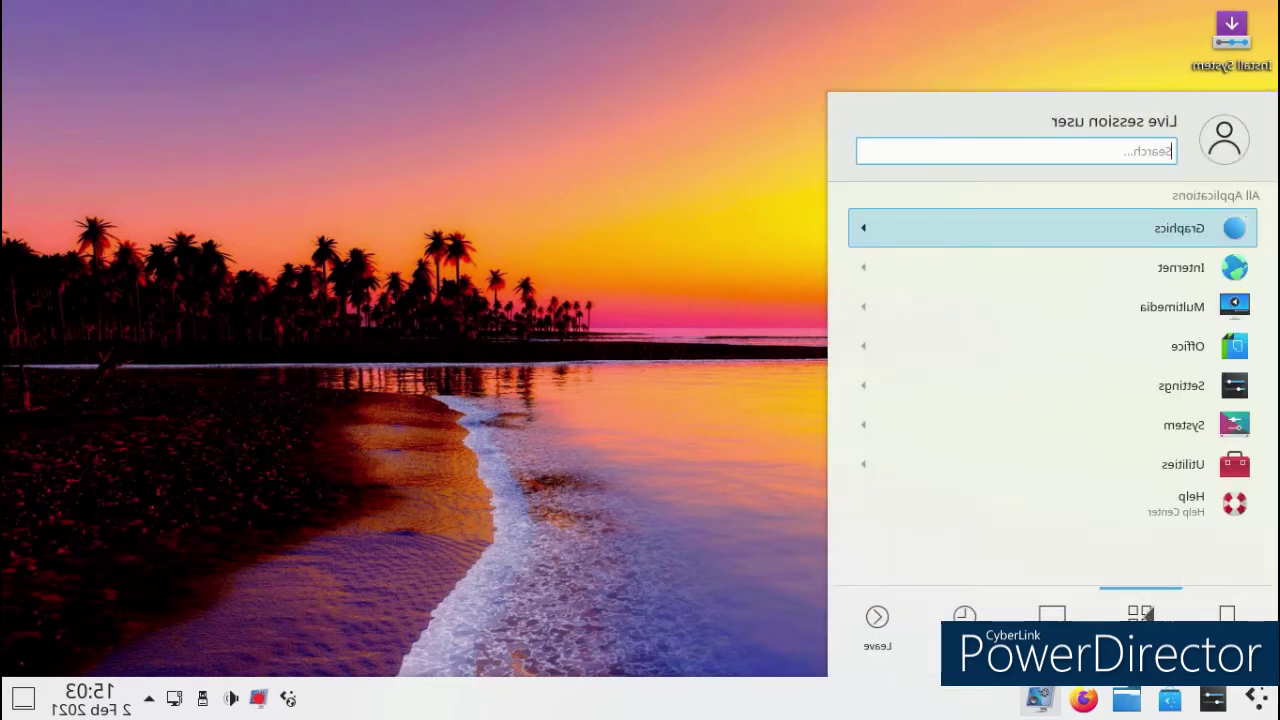
{"action": "left_click", "coordinate": [1045, 314]}
{"action": "left_click", "coordinate": [1021, 240]}
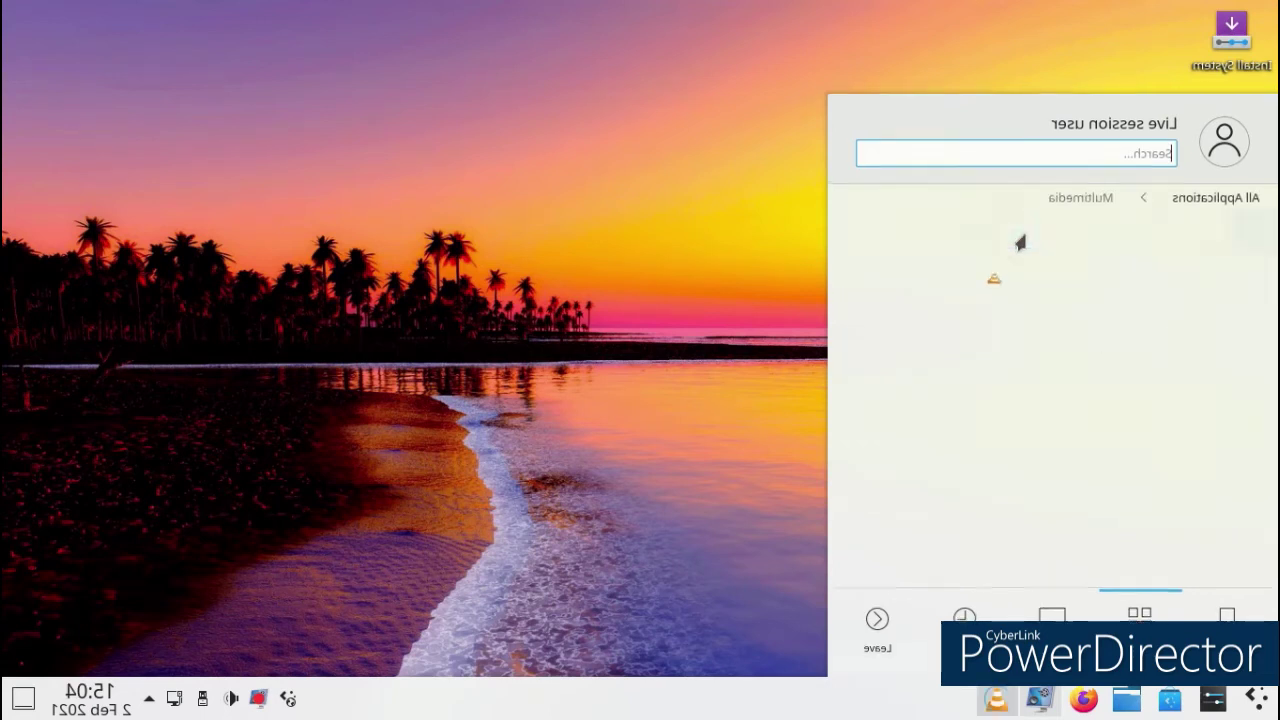
{"action": "left_click", "coordinate": [474, 517]}
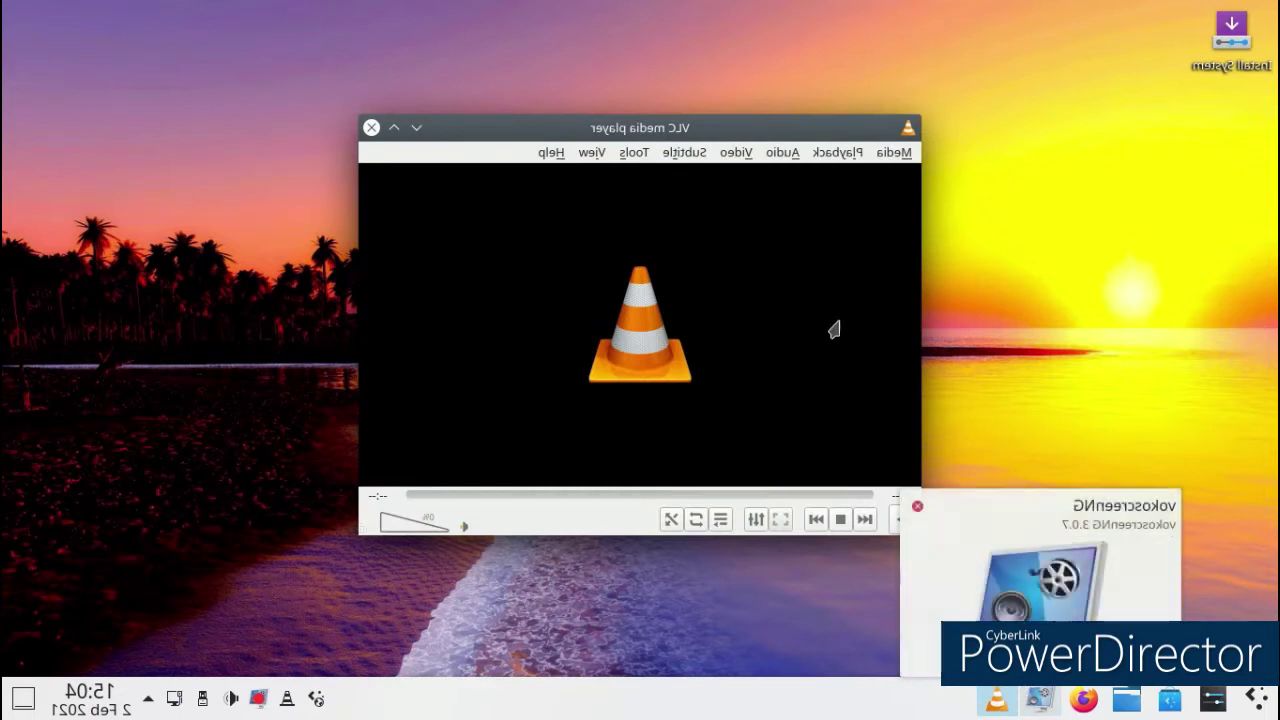
Open the home Videos directory in VLC to play the recordings stored there.
{"action": "left_click", "coordinate": [888, 160]}
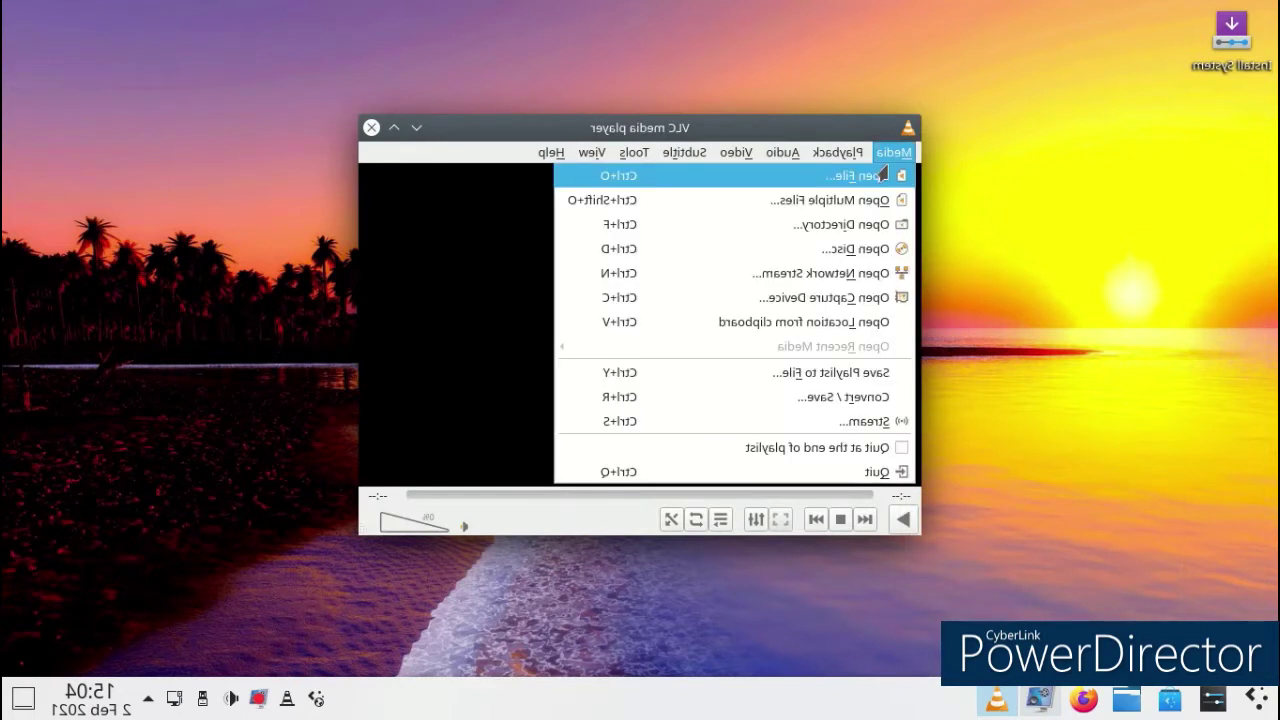
{"action": "left_click", "coordinate": [886, 226]}
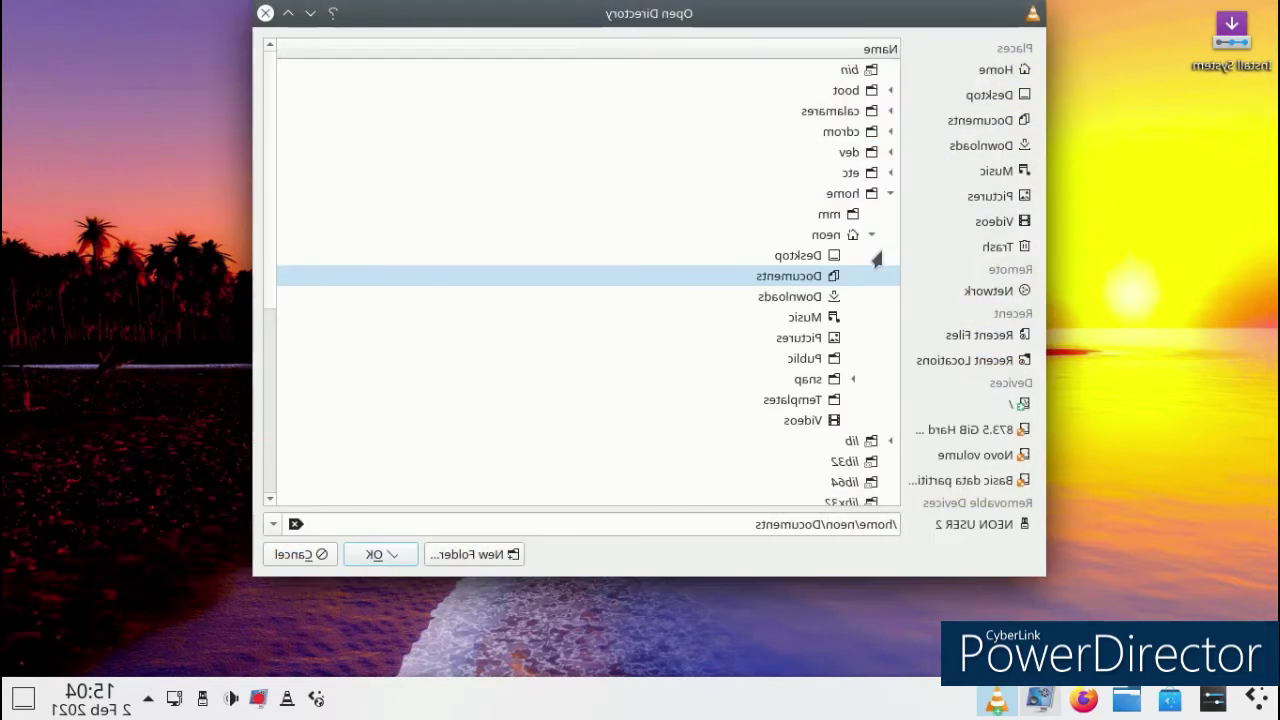
{"action": "left_click", "coordinate": [824, 422]}
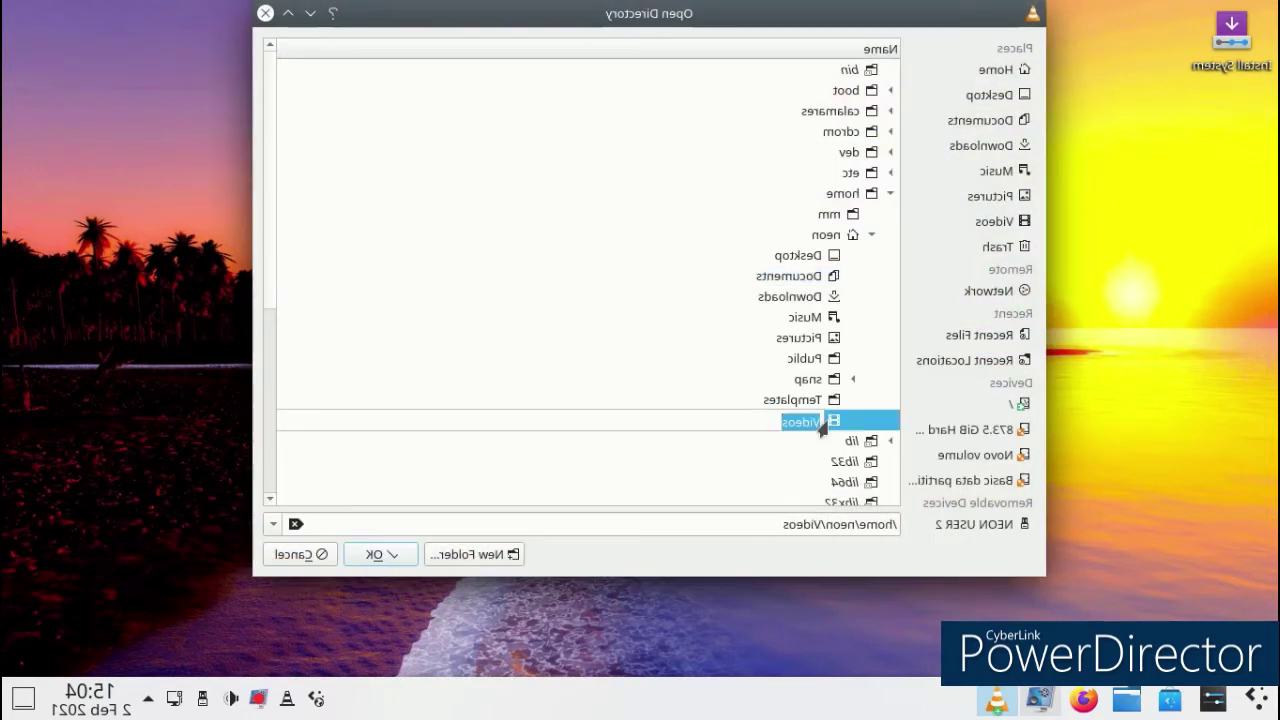
{"action": "left_click", "coordinate": [398, 558]}
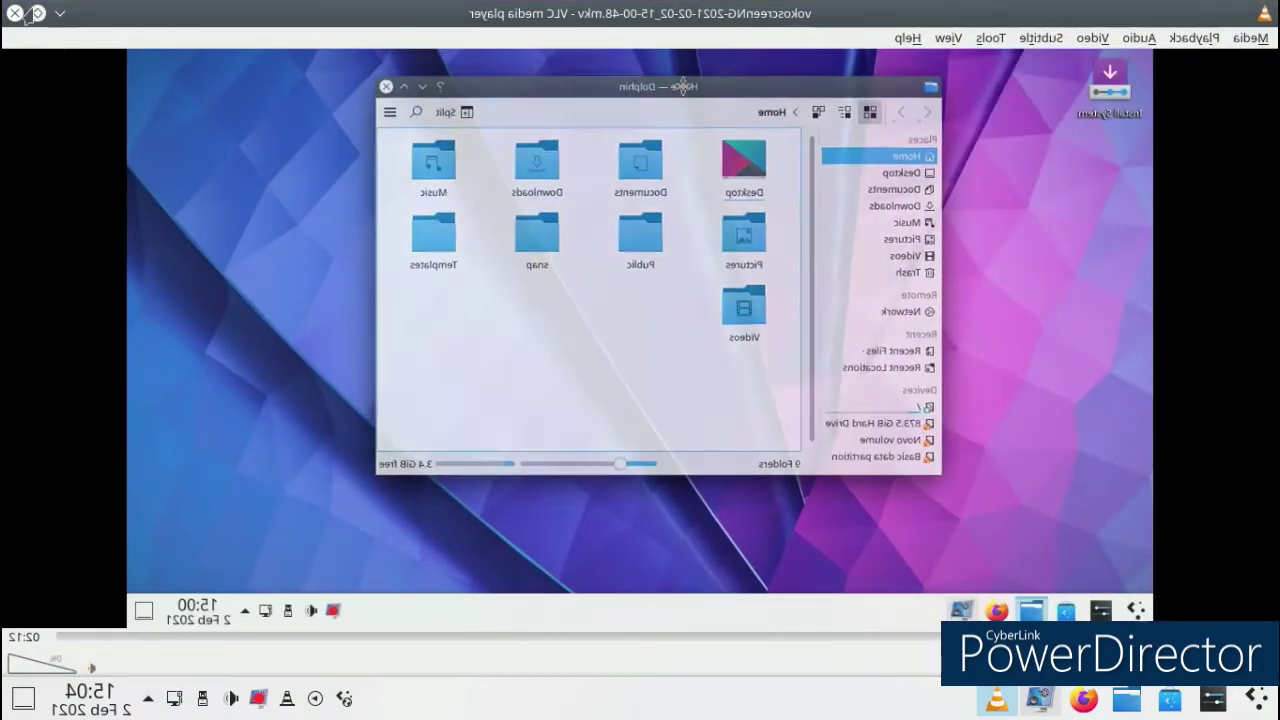
Restore the maximized player to a smaller window near the middle of the desktop and raise its volume to 54%.
{"action": "left_click_drag", "start_coordinate": [267, 29], "coordinate": [233, 86]}
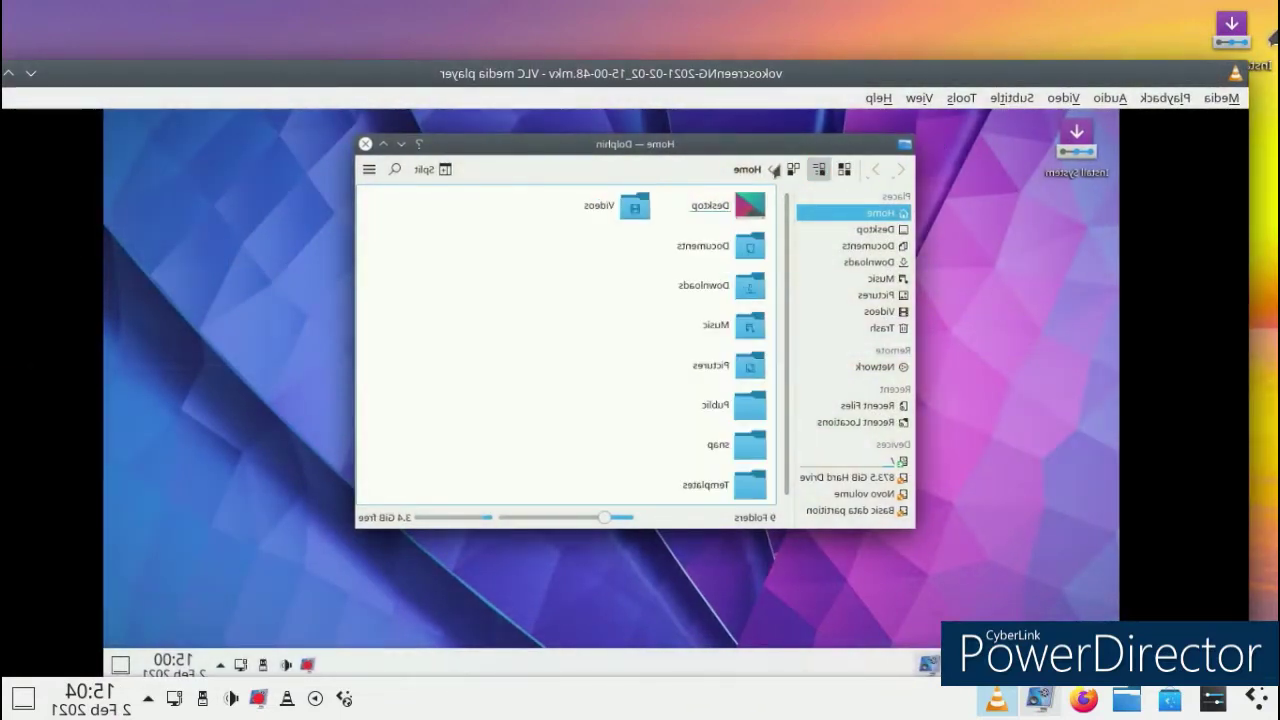
{"action": "left_click_drag", "start_coordinate": [756, 164], "coordinate": [495, 56]}
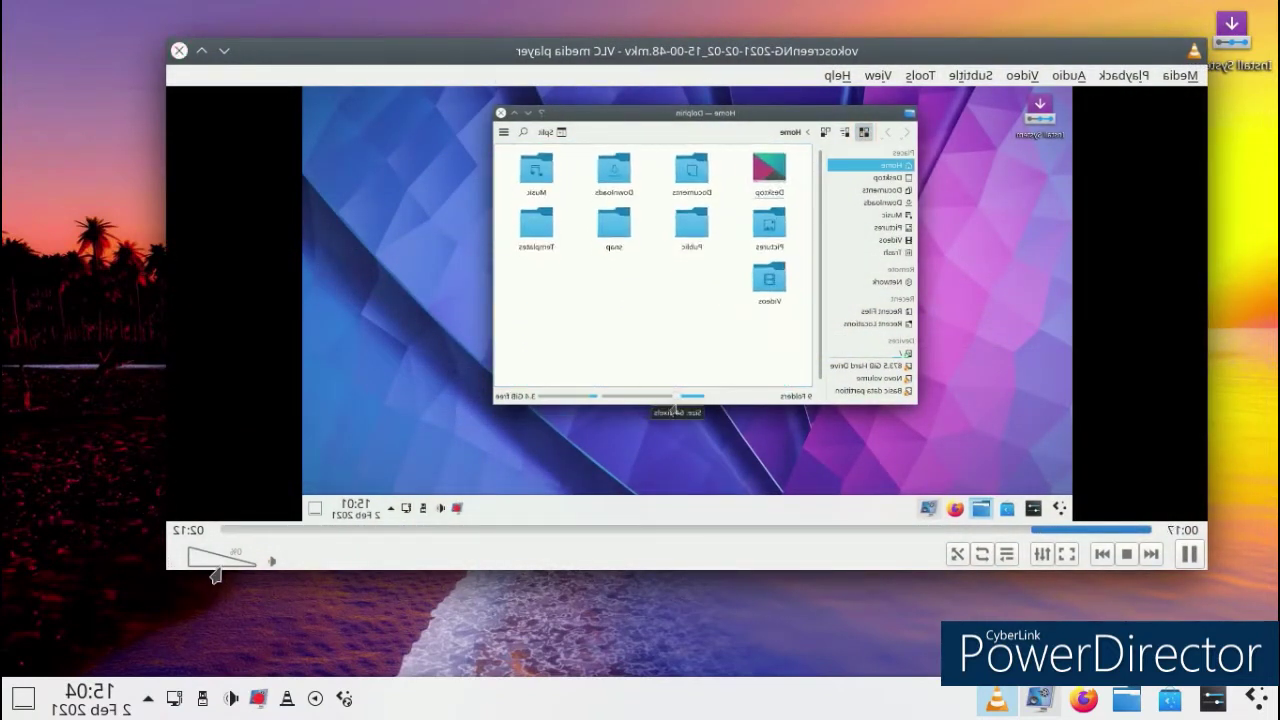
{"action": "mouse_move", "coordinate": [223, 560]}
{"action": "left_mouse_down"}
{"action": "mouse_move", "coordinate": [194, 560]}
{"action": "mouse_move", "coordinate": [229, 561]}
{"action": "left_mouse_up"}
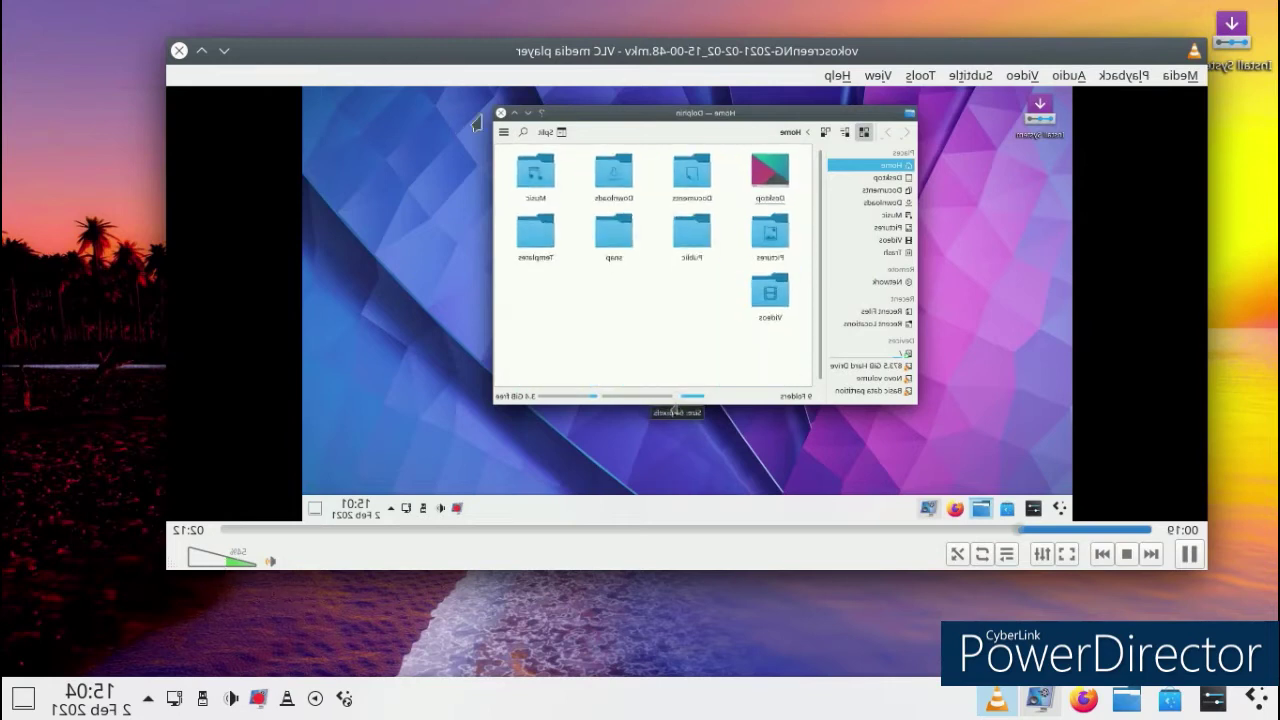
Look through VLC's video and audio options, and close the player.
{"action": "left_click", "coordinate": [1022, 75]}
{"action": "mouse_move", "coordinate": [1070, 80]}
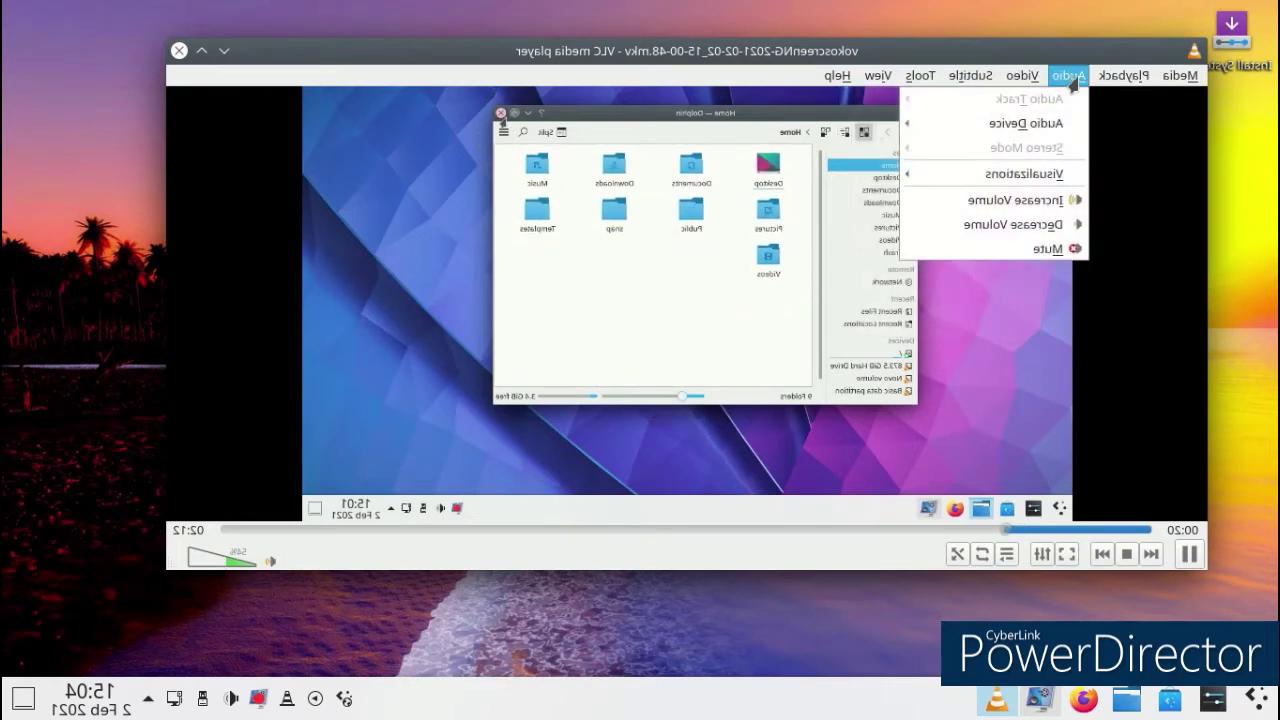
{"action": "left_click", "coordinate": [179, 50]}
{"action": "left_click", "coordinate": [179, 50]}
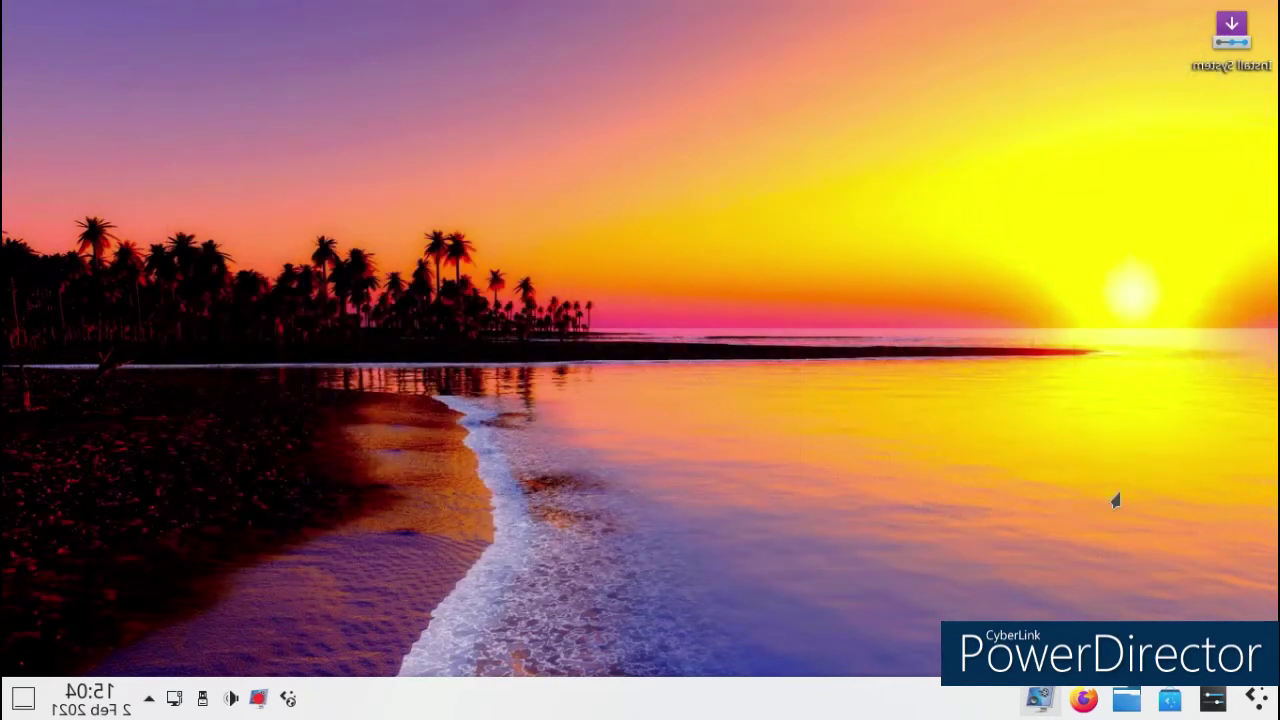
Launch the Spectacle screenshot tool from the Utilities category of the installed applications.
{"action": "left_click", "coordinate": [1256, 698]}
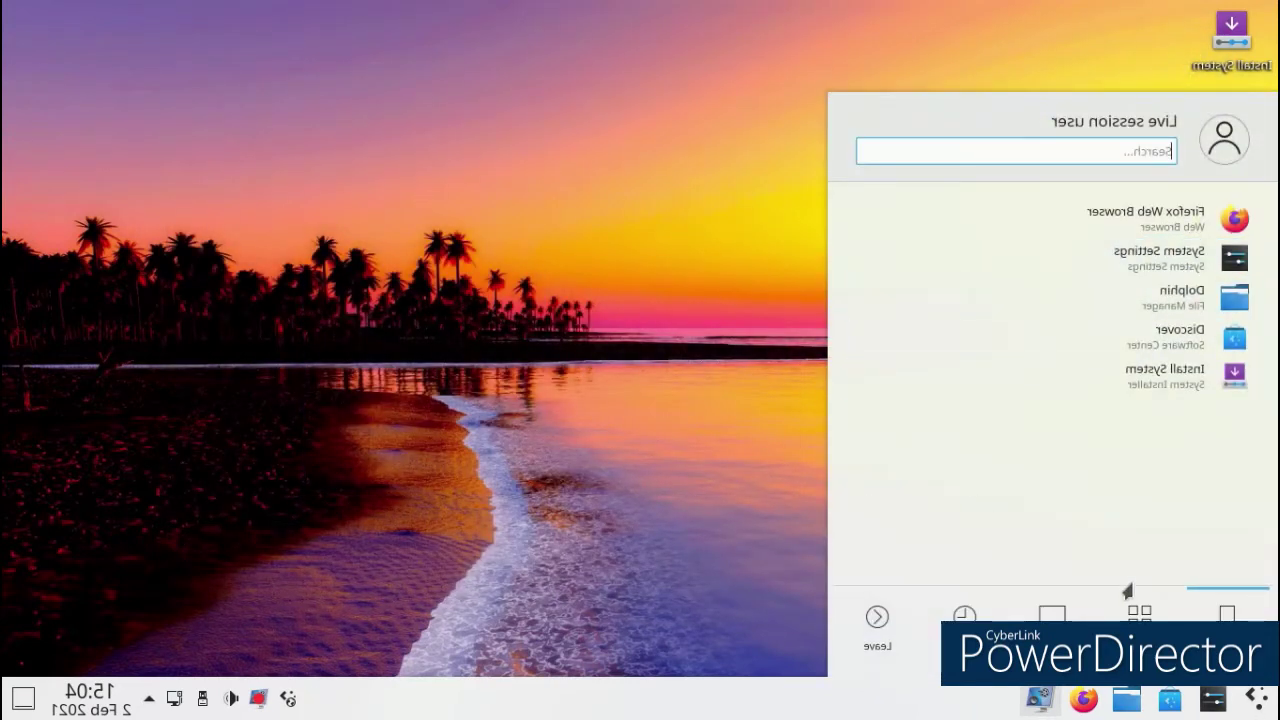
{"action": "left_click", "coordinate": [1132, 598]}
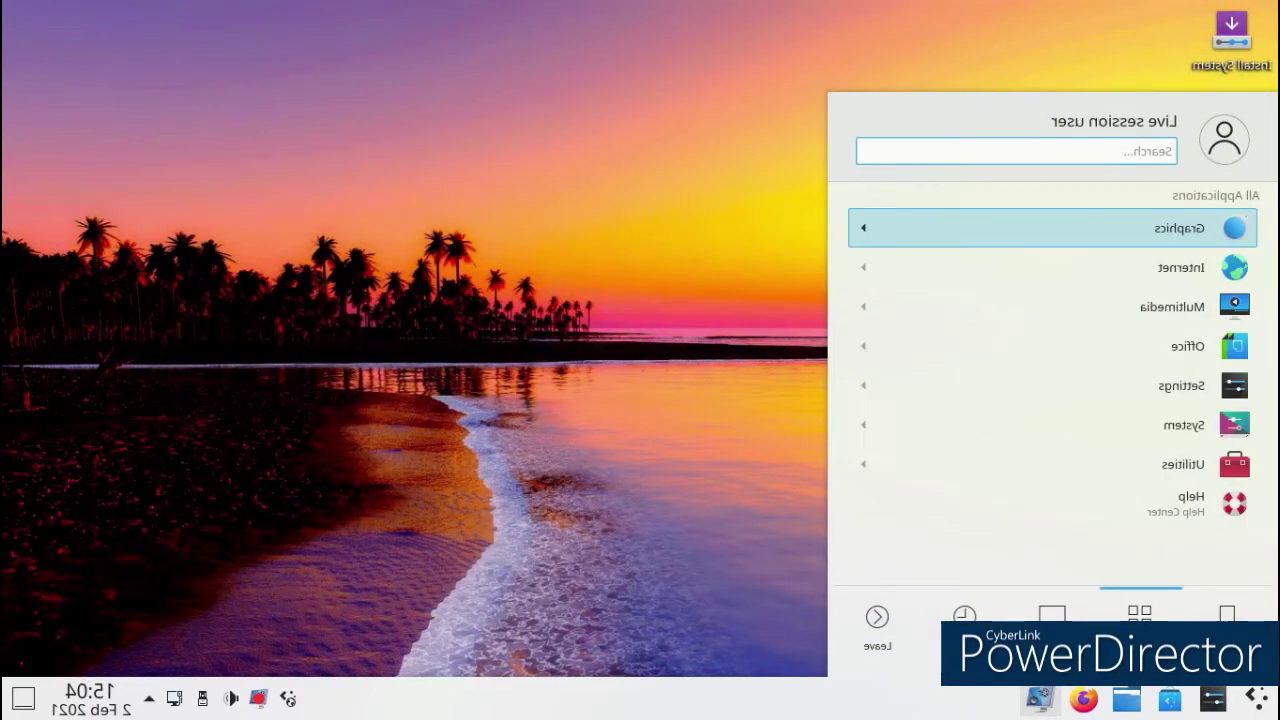
{"action": "left_click", "coordinate": [1143, 466]}
{"action": "left_click", "coordinate": [1141, 344]}
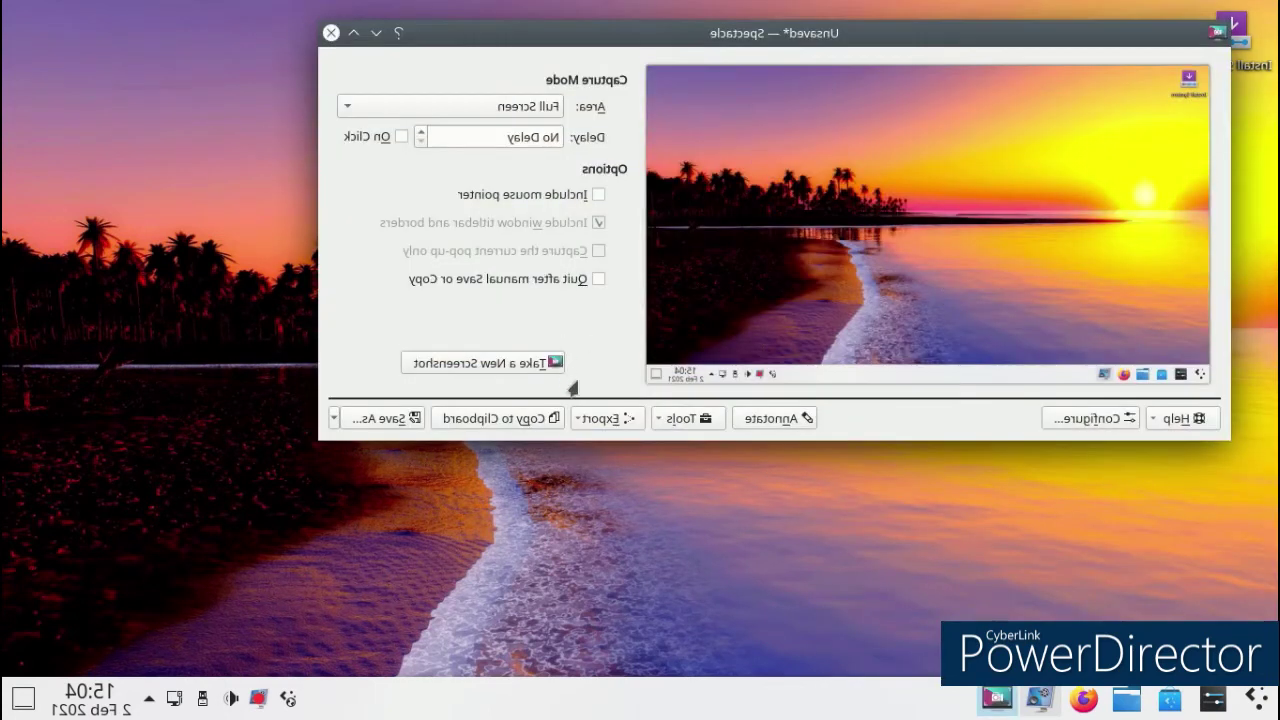
Take a new full-screen screenshot, save it as a PNG image in the Pictures folder, and close Spectacle.
{"action": "left_click", "coordinate": [506, 366]}
{"action": "left_click", "coordinate": [398, 419]}
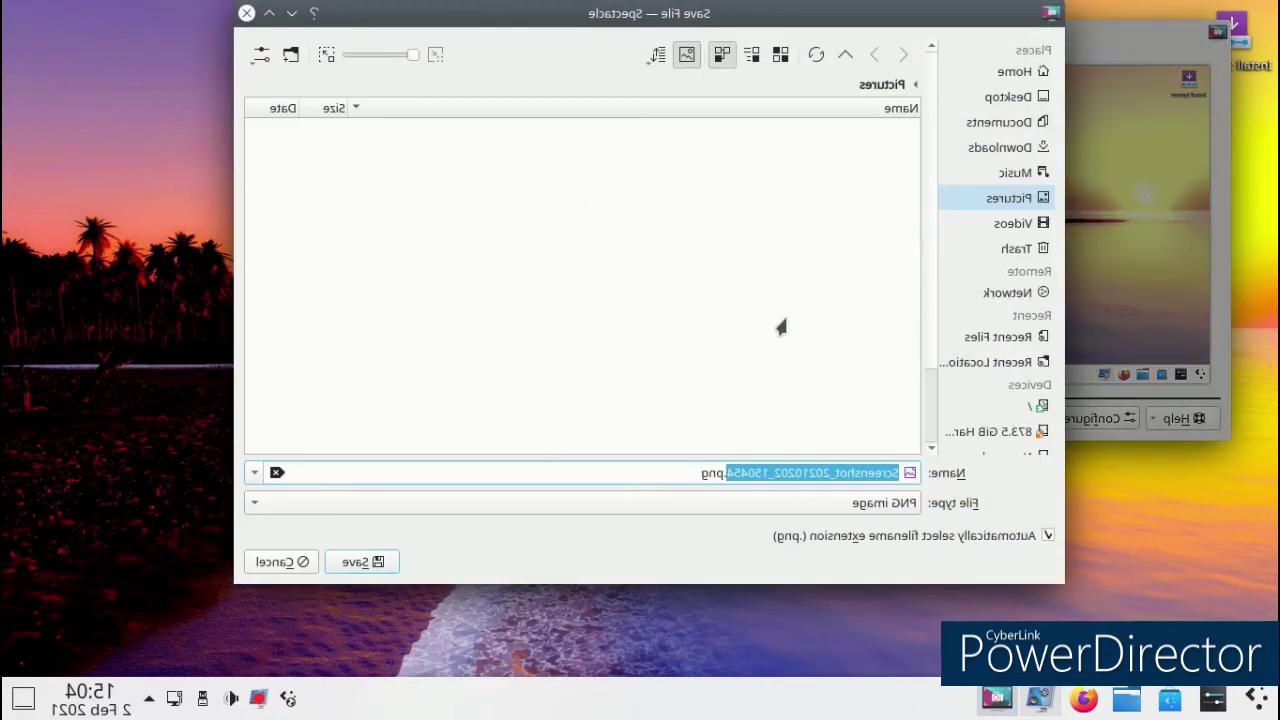
{"action": "left_click", "coordinate": [362, 563]}
{"action": "left_click", "coordinate": [331, 33]}
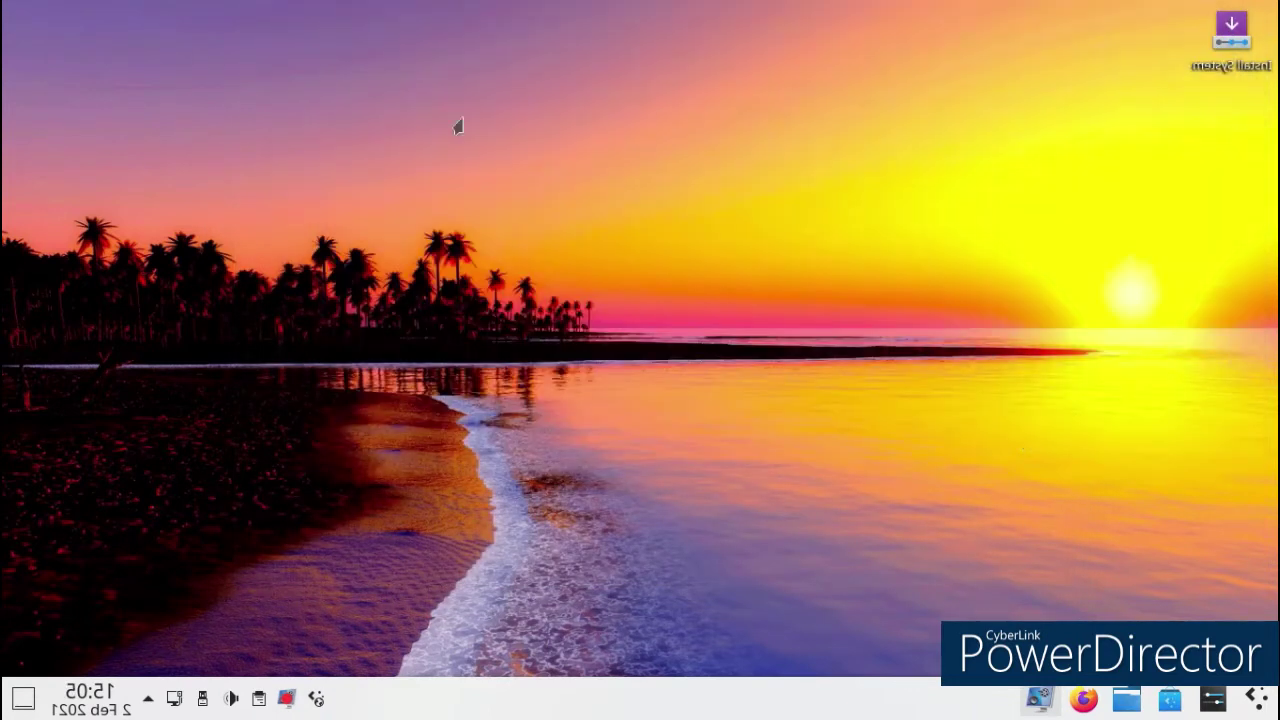
Replace the panel's Application Launcher with the alternative Application Menu widget.
{"action": "right_click", "coordinate": [1256, 698]}
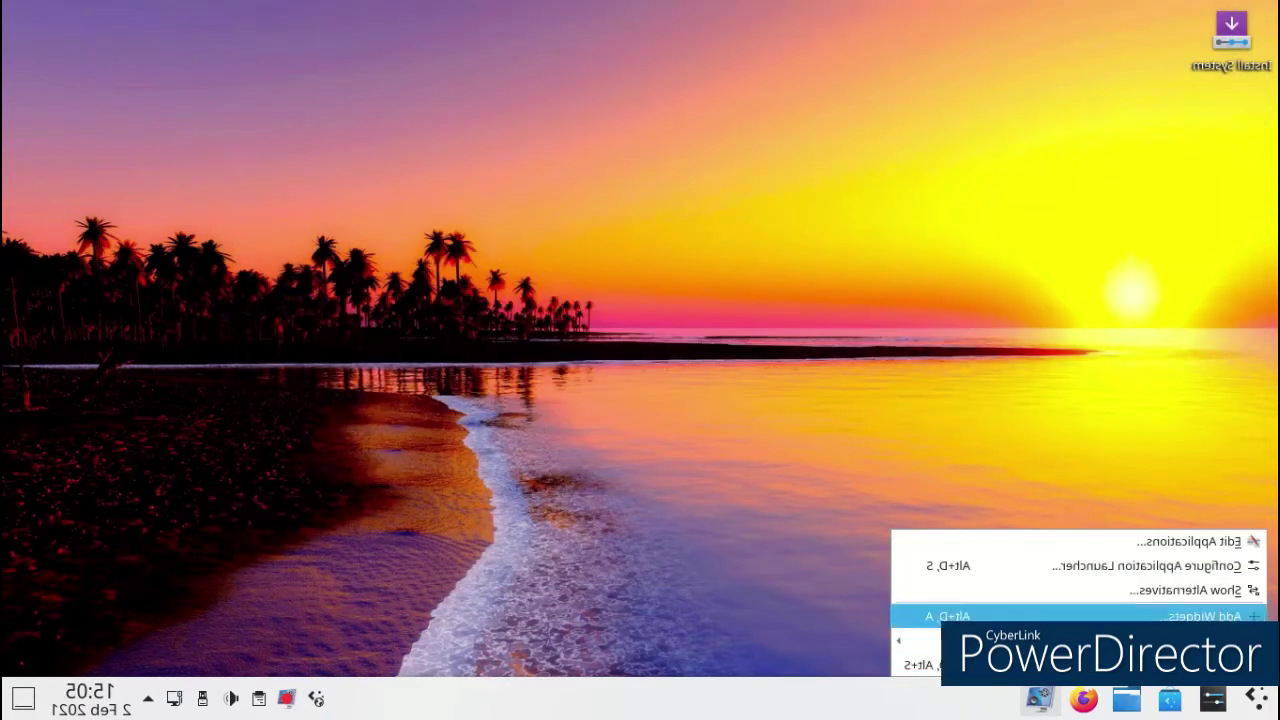
{"action": "left_click", "coordinate": [1228, 590]}
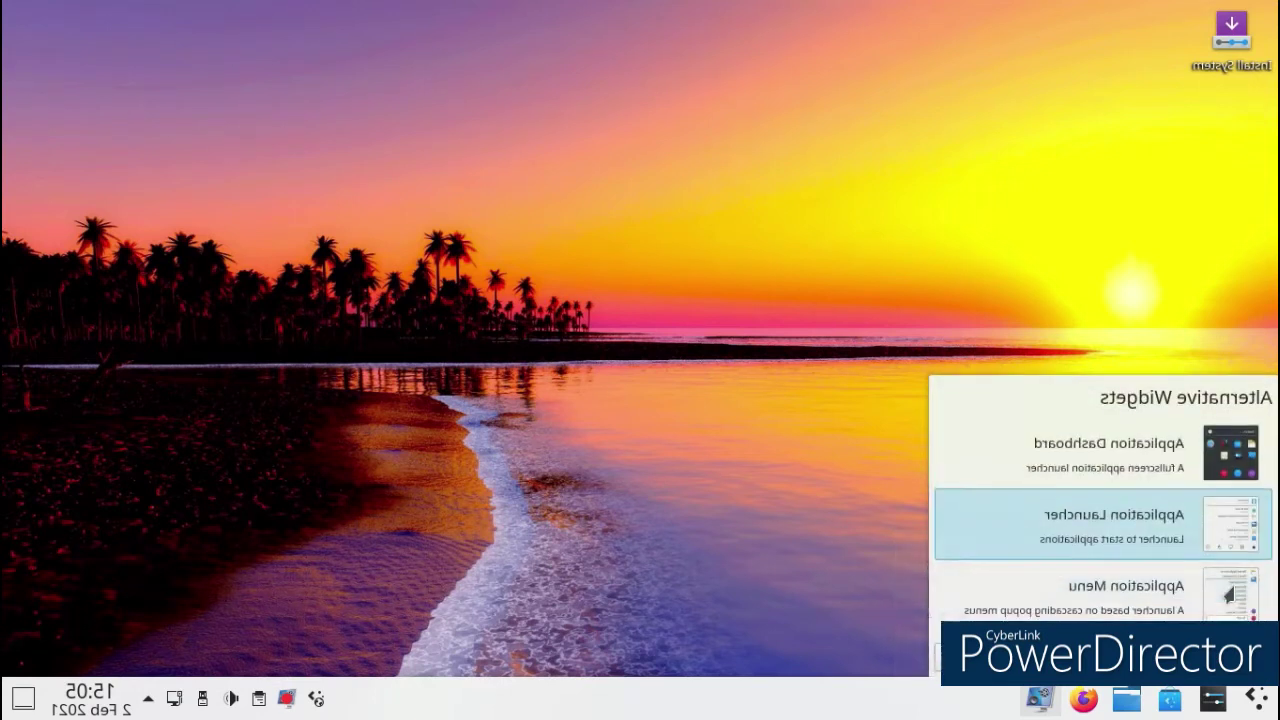
{"action": "left_click", "coordinate": [1228, 600]}
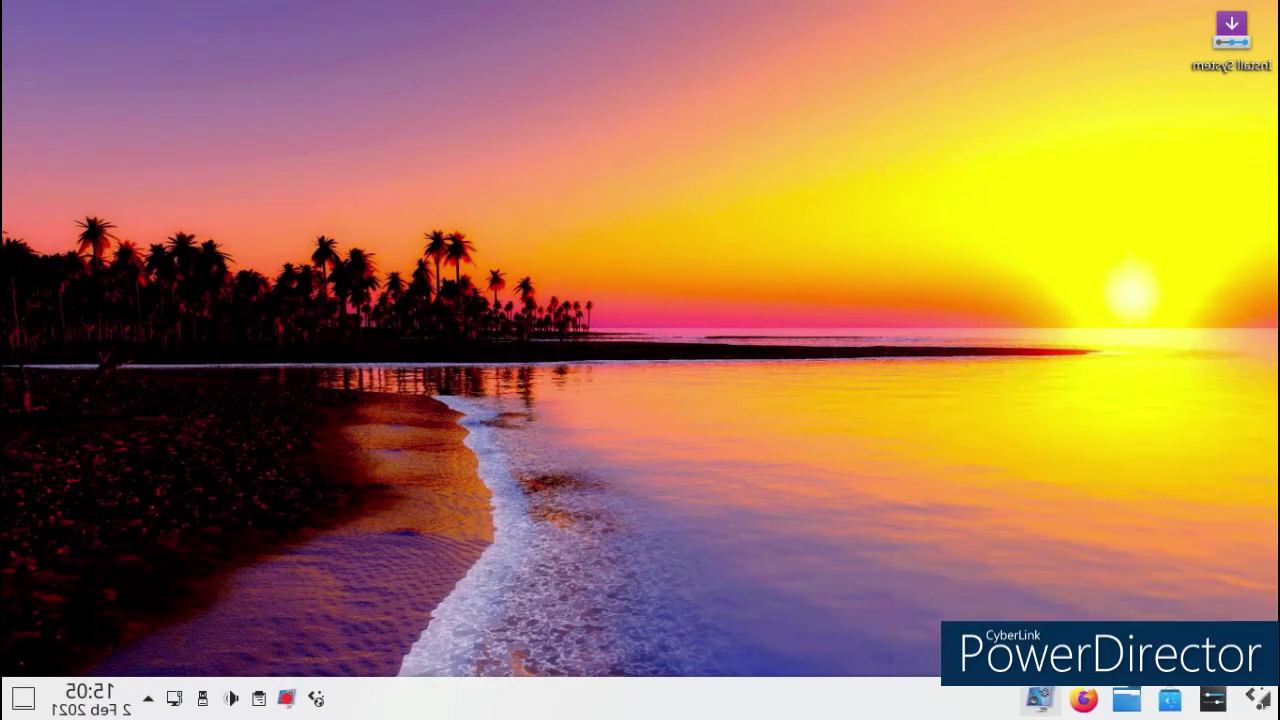
Open System Settings from the new application menu and go to the Plasma Style settings.
{"action": "left_click", "coordinate": [1258, 698]}
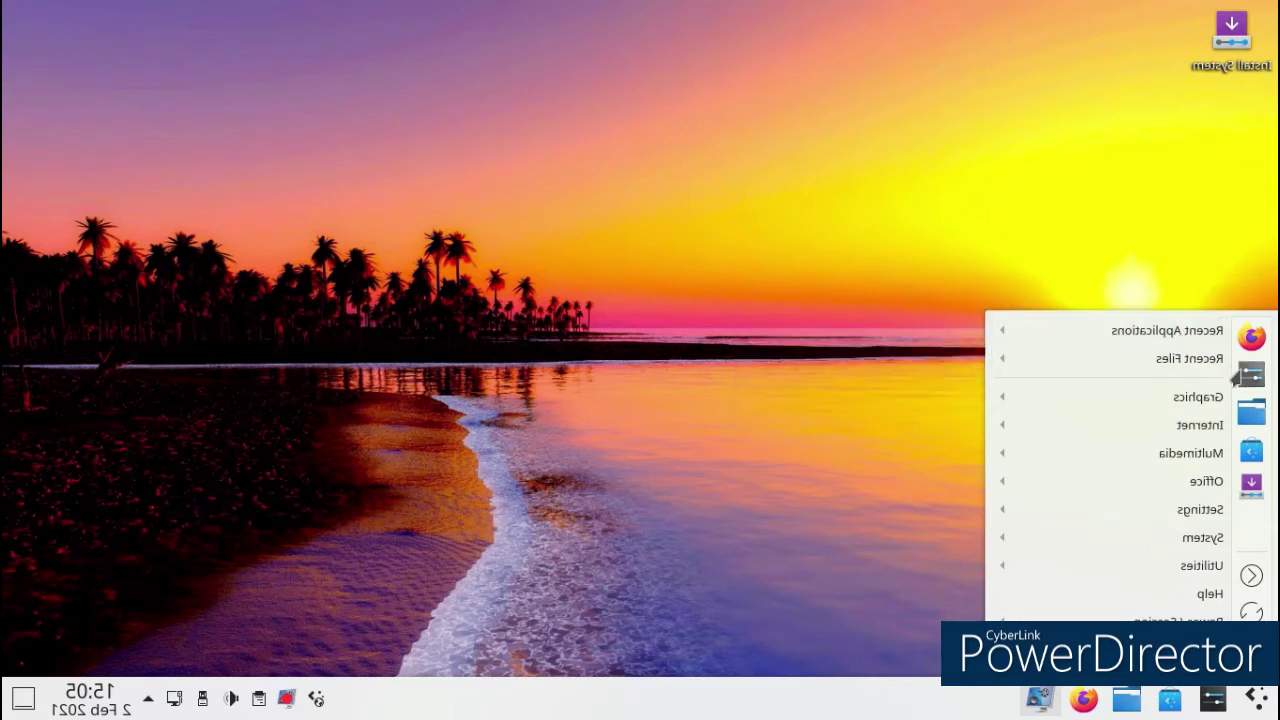
{"action": "left_click_drag", "start_coordinate": [1249, 372], "coordinate": [1162, 350]}
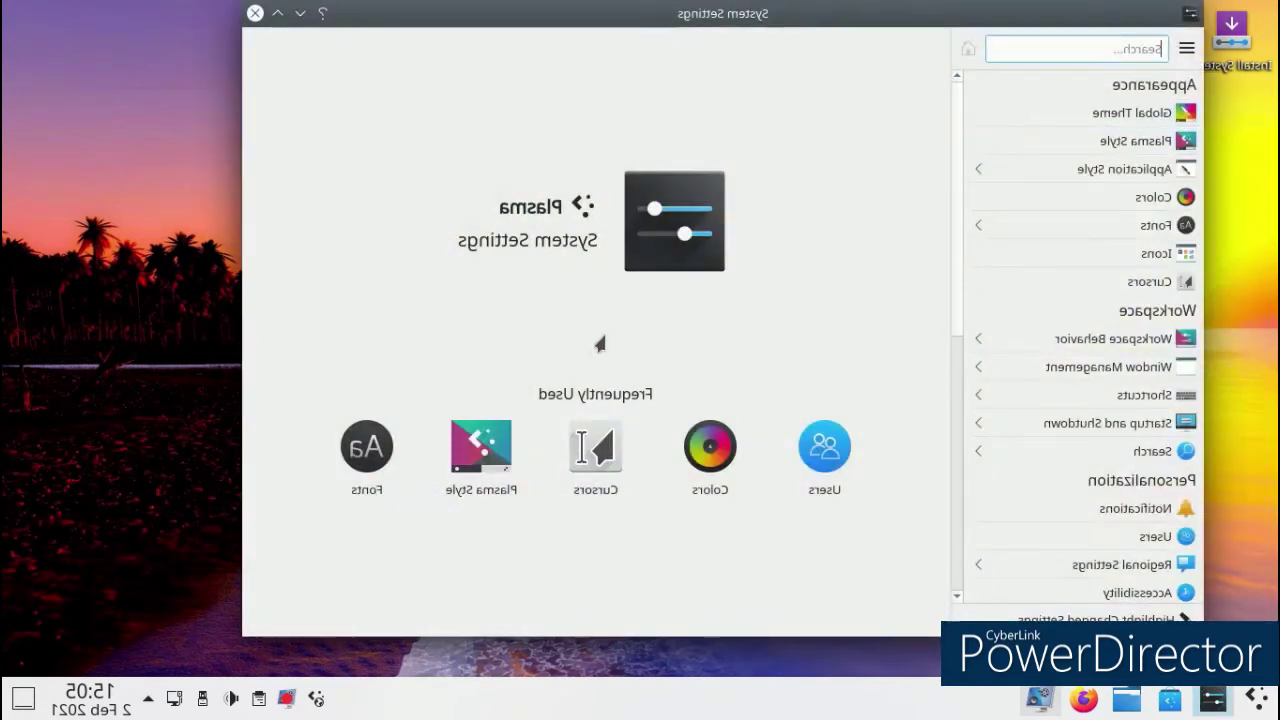
{"action": "left_click", "coordinate": [485, 455]}
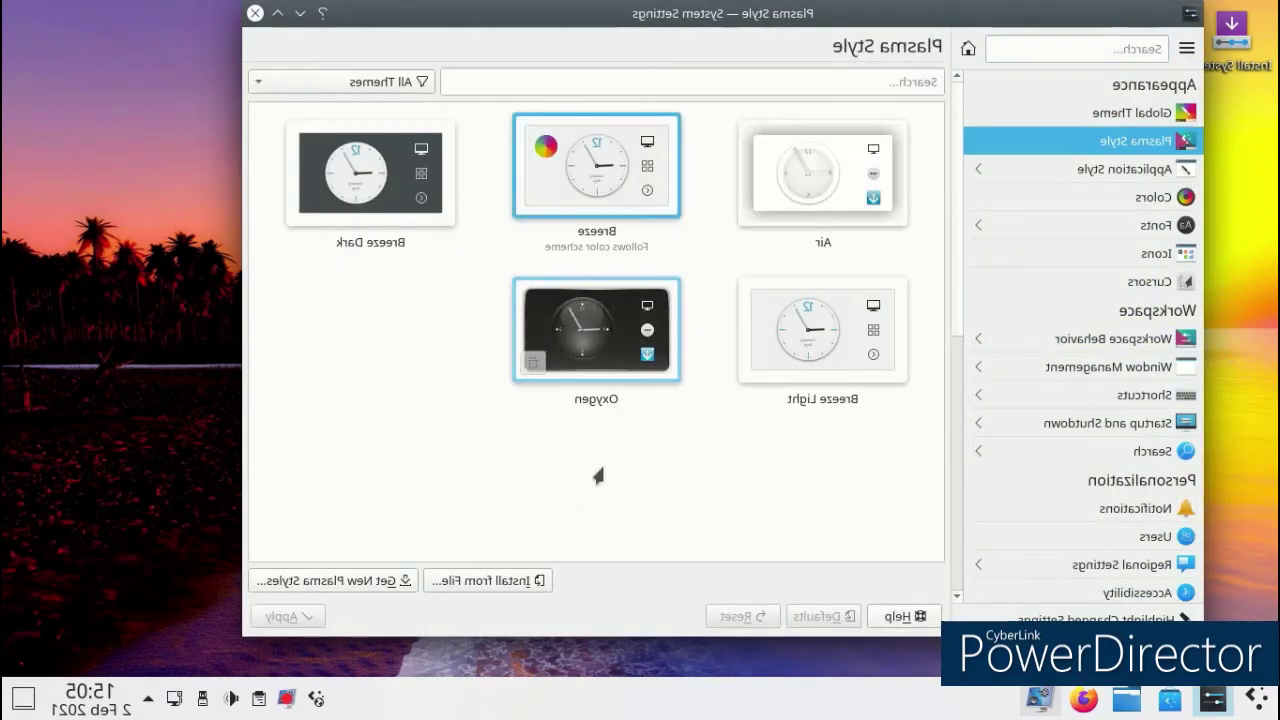
Install the We10XOS-light-alt Plasma Theme from the downloadable Plasma styles and close the download window.
{"action": "left_click", "coordinate": [382, 580]}
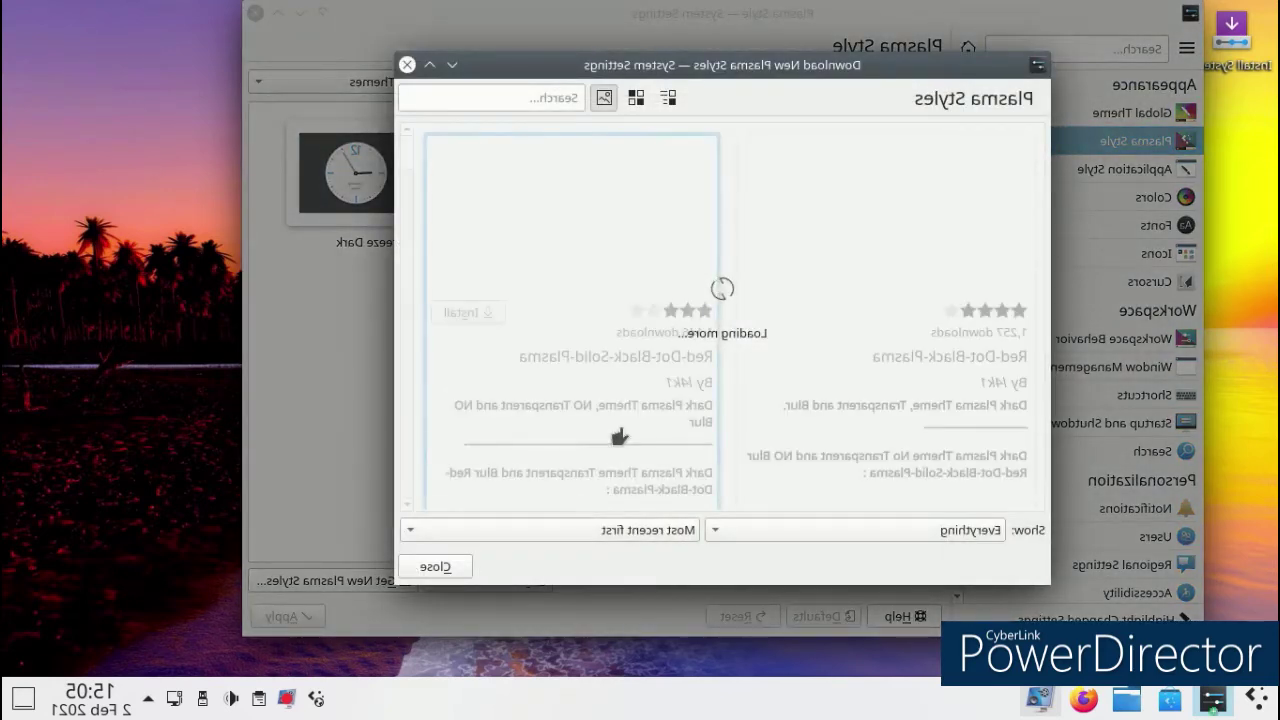
{"action": "scroll", "coordinate": [577, 343], "scroll_direction": "down", "scroll_amount": 5}
{"action": "scroll", "coordinate": [577, 343], "scroll_direction": "down", "scroll_amount": 12}
{"action": "scroll", "coordinate": [591, 338], "scroll_direction": "down", "scroll_amount": 7}
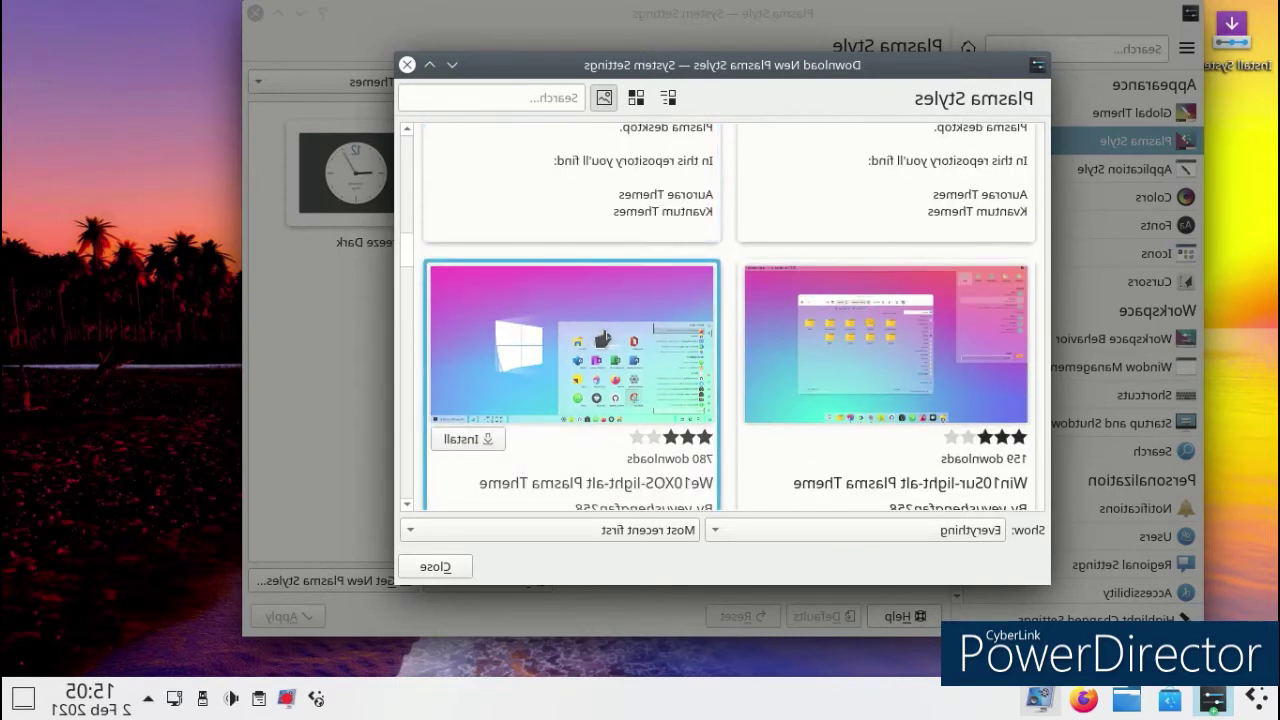
{"action": "left_click", "coordinate": [462, 440]}
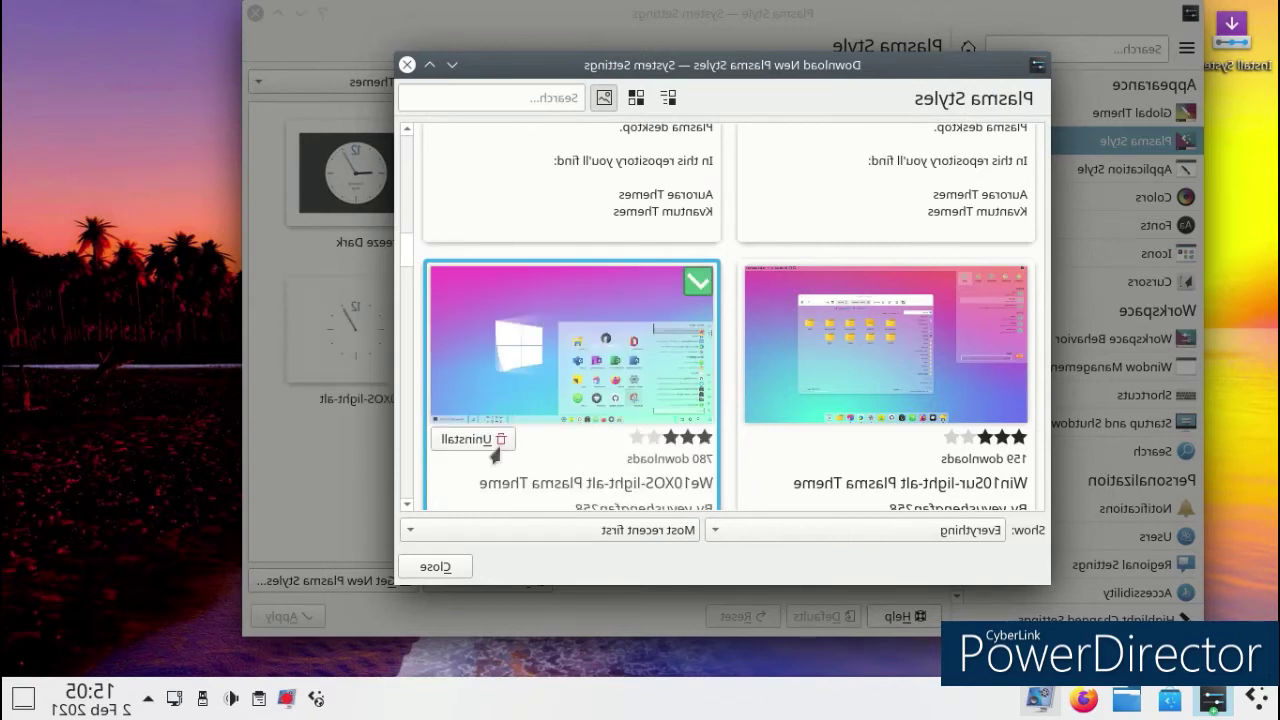
{"action": "scroll", "coordinate": [478, 460], "scroll_direction": "down", "scroll_amount": 1}
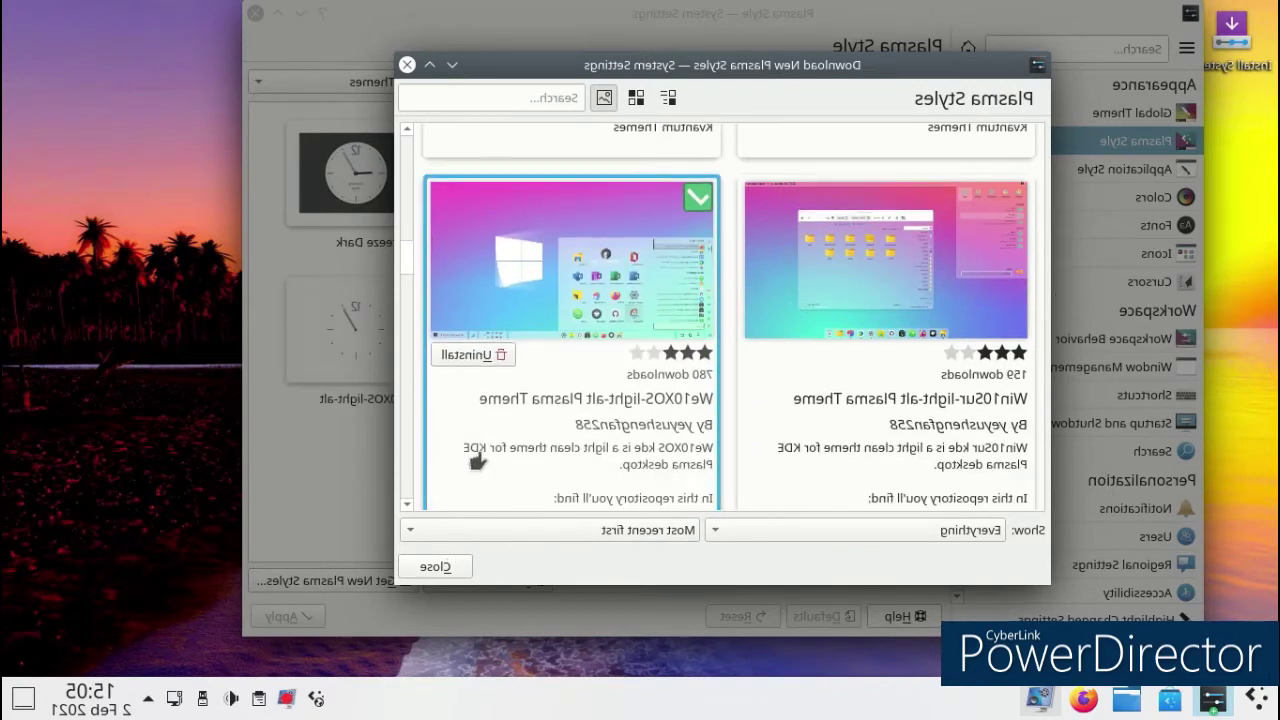
{"action": "left_click", "coordinate": [443, 567]}
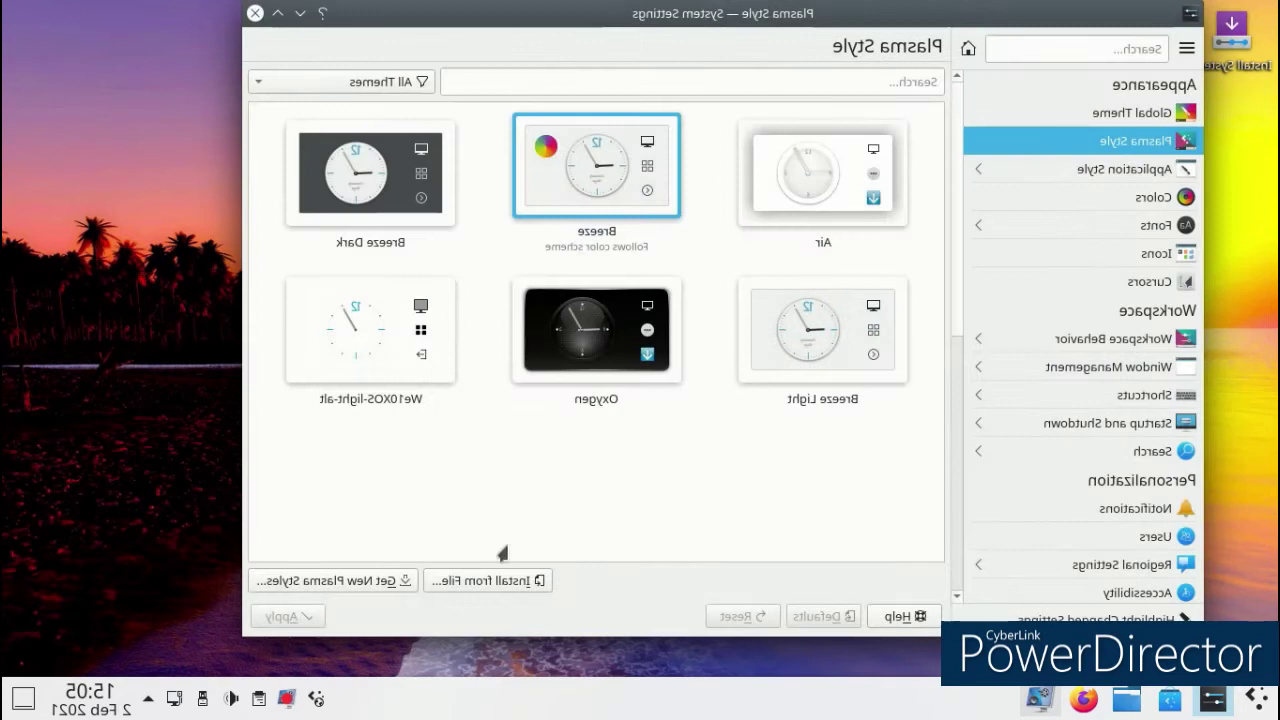
Apply the We10XOS-light-alt Plasma style and open the application menu to check its new look.
{"action": "left_click", "coordinate": [306, 362]}
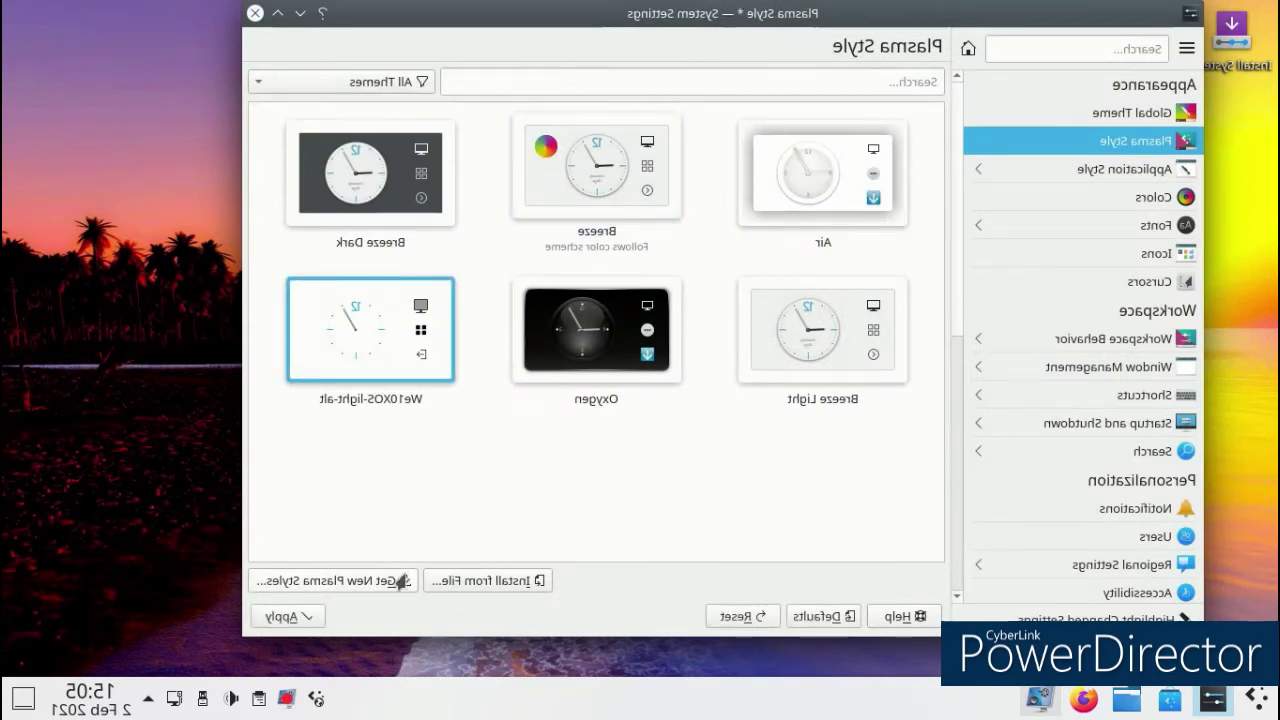
{"action": "left_click", "coordinate": [304, 620]}
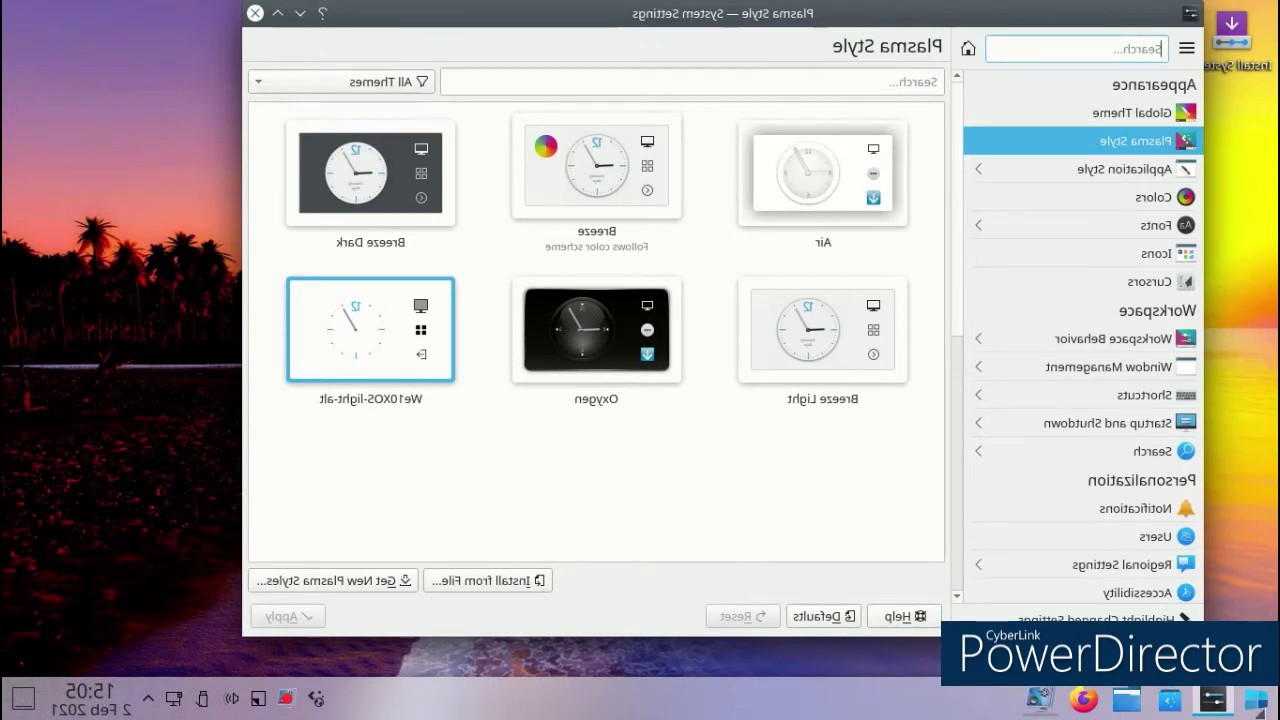
{"action": "left_click", "coordinate": [1255, 702]}
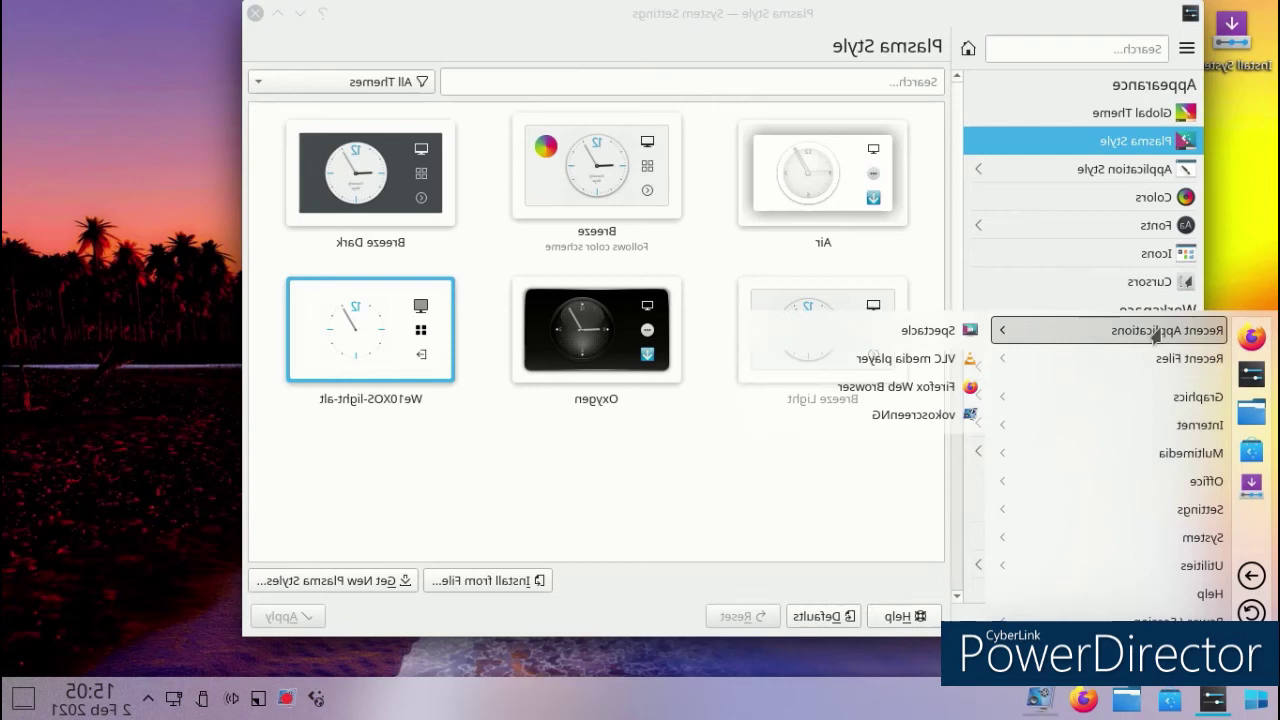
Go to the Icons settings and browse the downloadable icon themes.
{"action": "left_click", "coordinate": [687, 85]}
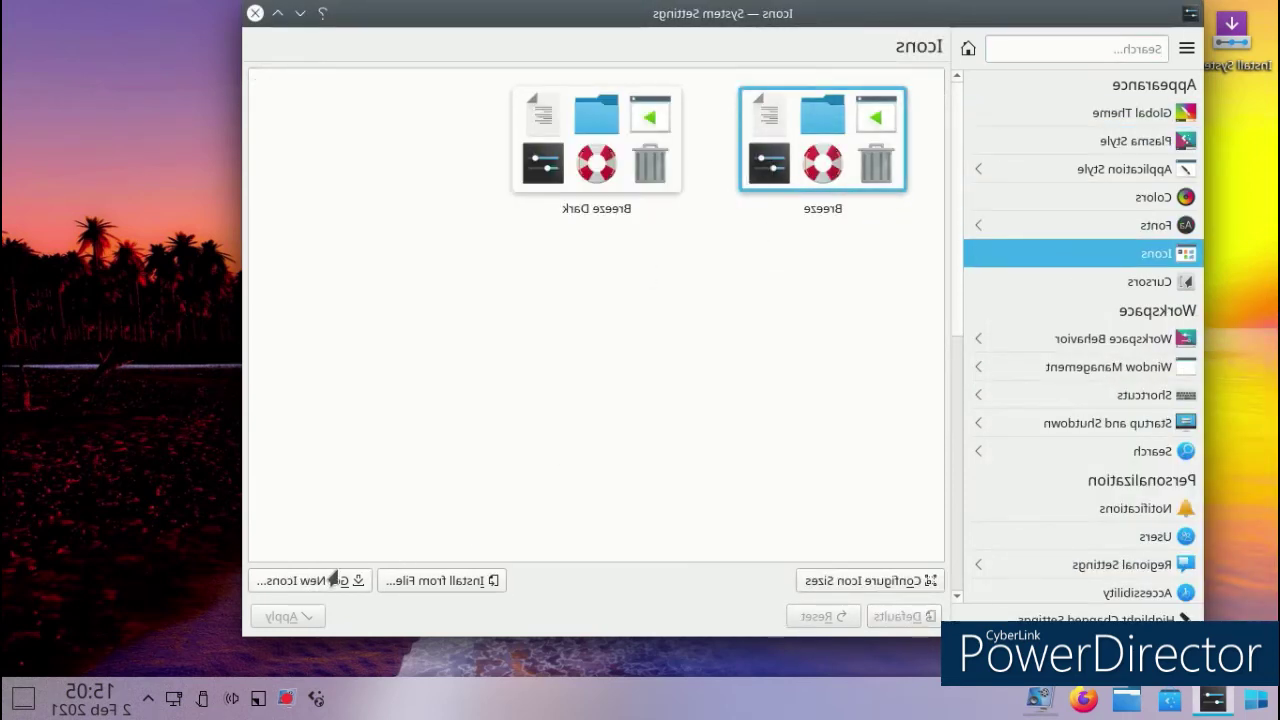
{"action": "left_click", "coordinate": [333, 580]}
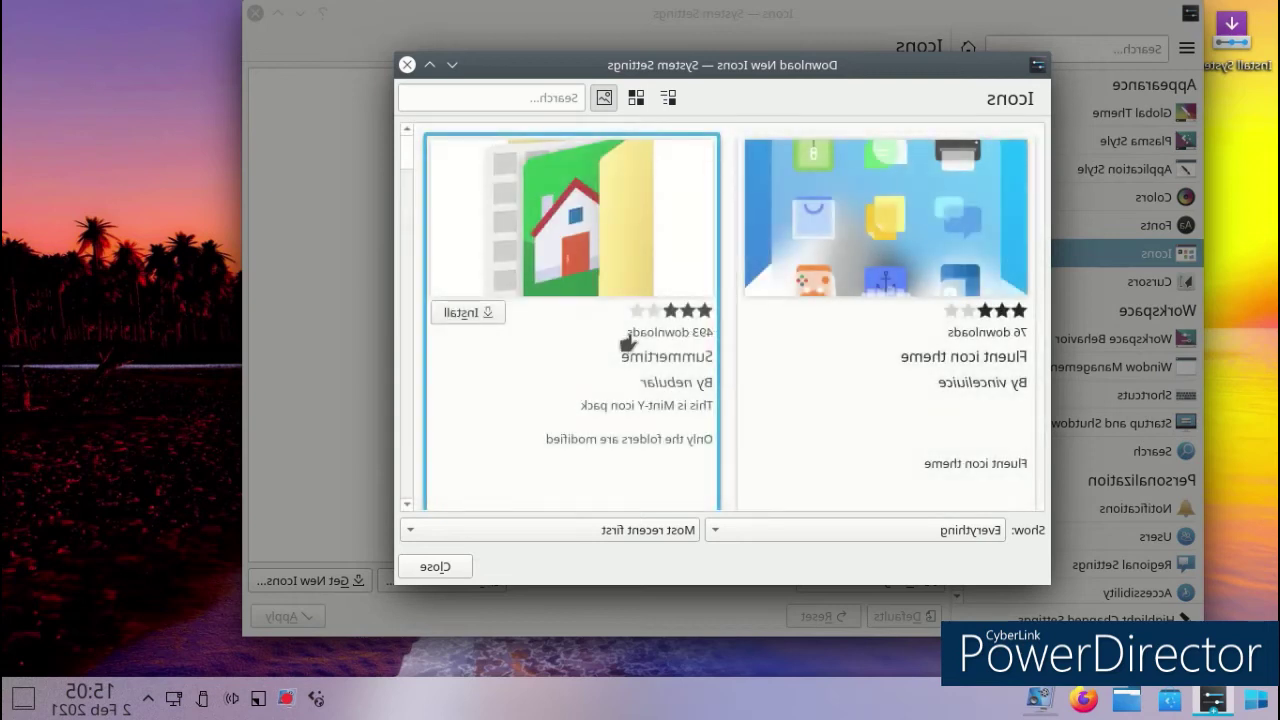
{"action": "scroll", "coordinate": [771, 360], "scroll_direction": "down", "scroll_amount": 5}
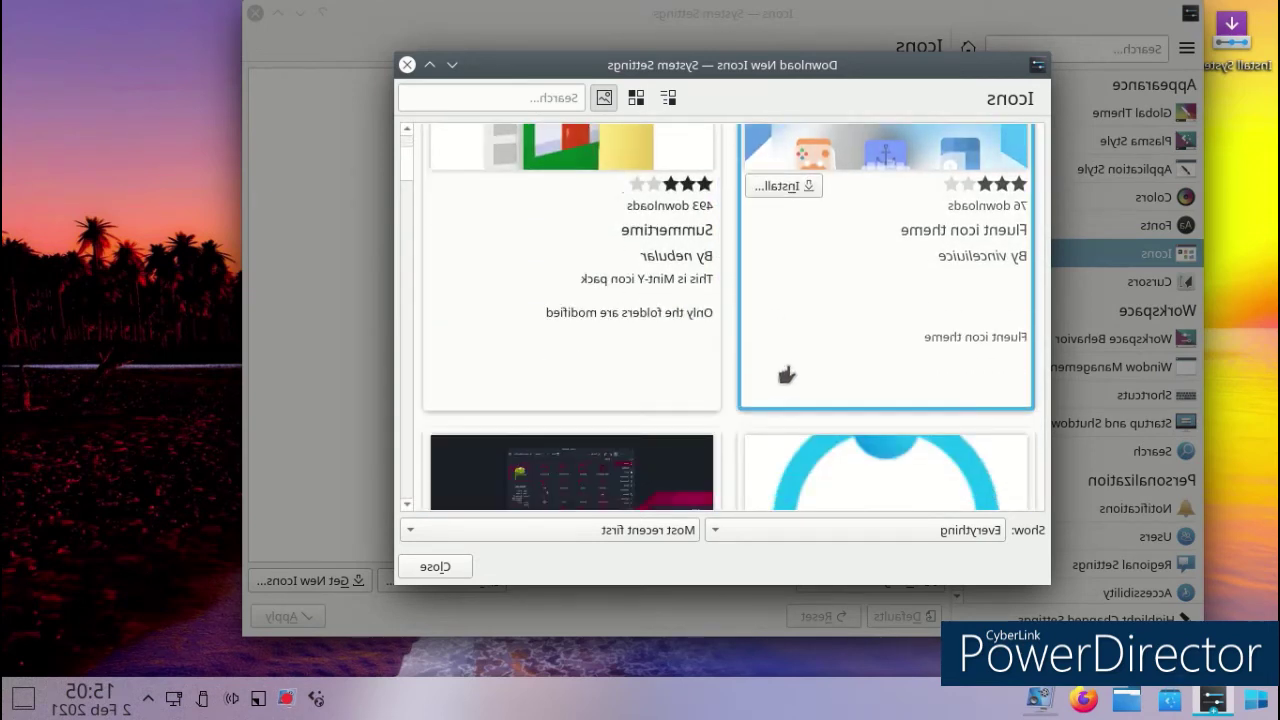
{"action": "scroll", "coordinate": [792, 383], "scroll_direction": "down", "scroll_amount": 10}
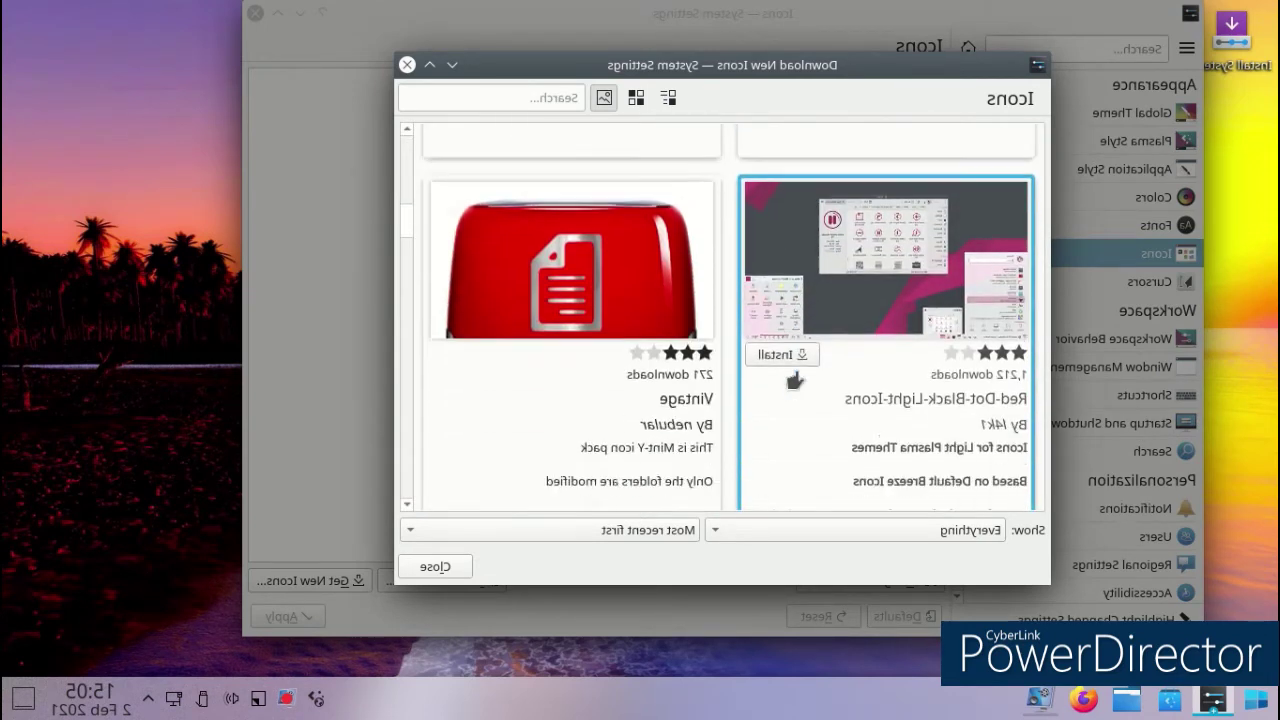
{"action": "scroll", "coordinate": [795, 381], "scroll_direction": "down", "scroll_amount": 5}
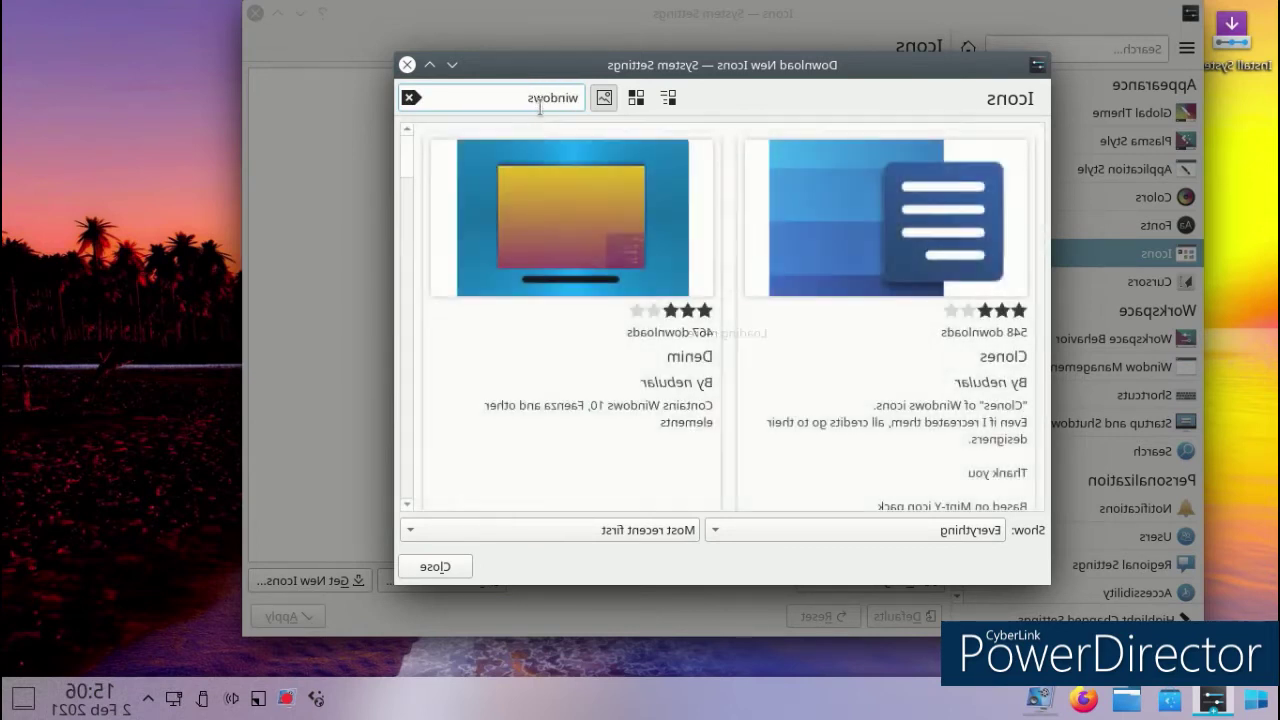
Search the downloadable icon themes for "windows" and install KwinDE -- Windows 10 Icons.
{"action": "scroll", "coordinate": [535, 285], "scroll_direction": "down", "scroll_amount": 2}
{"action": "scroll", "coordinate": [535, 285], "scroll_direction": "down", "scroll_amount": 5}
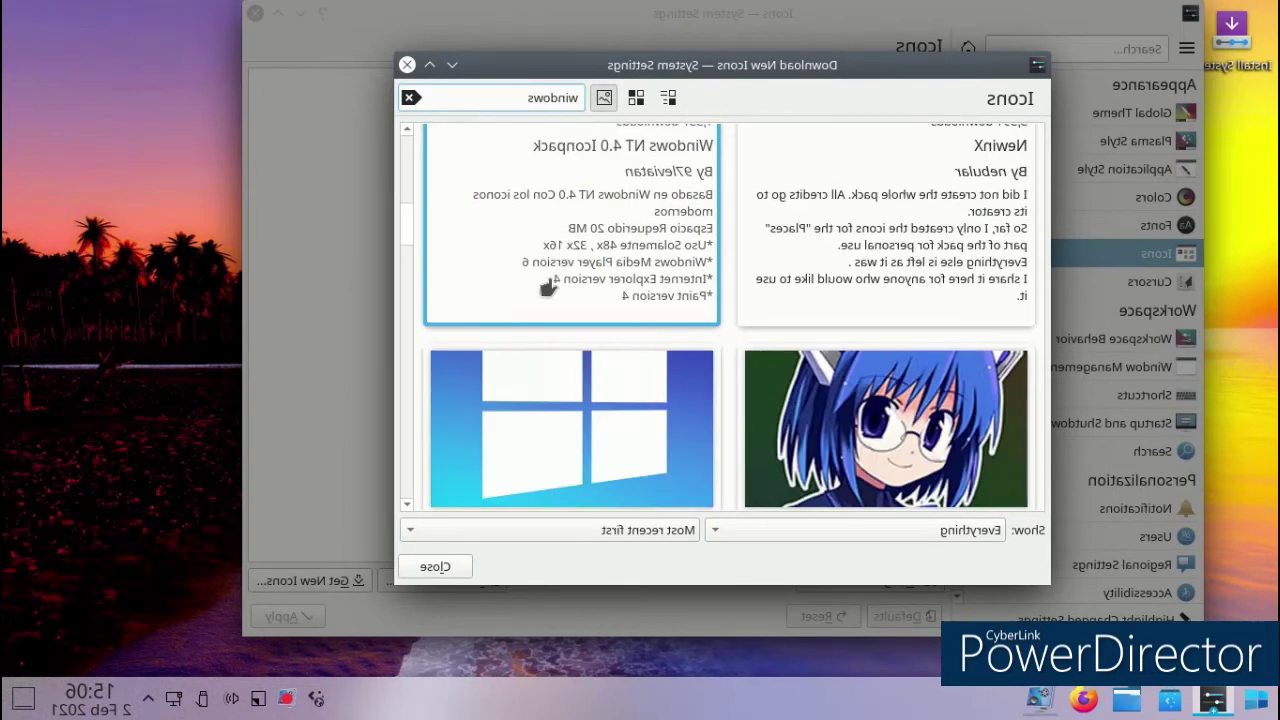
{"action": "scroll", "coordinate": [548, 287], "scroll_direction": "down", "scroll_amount": 2}
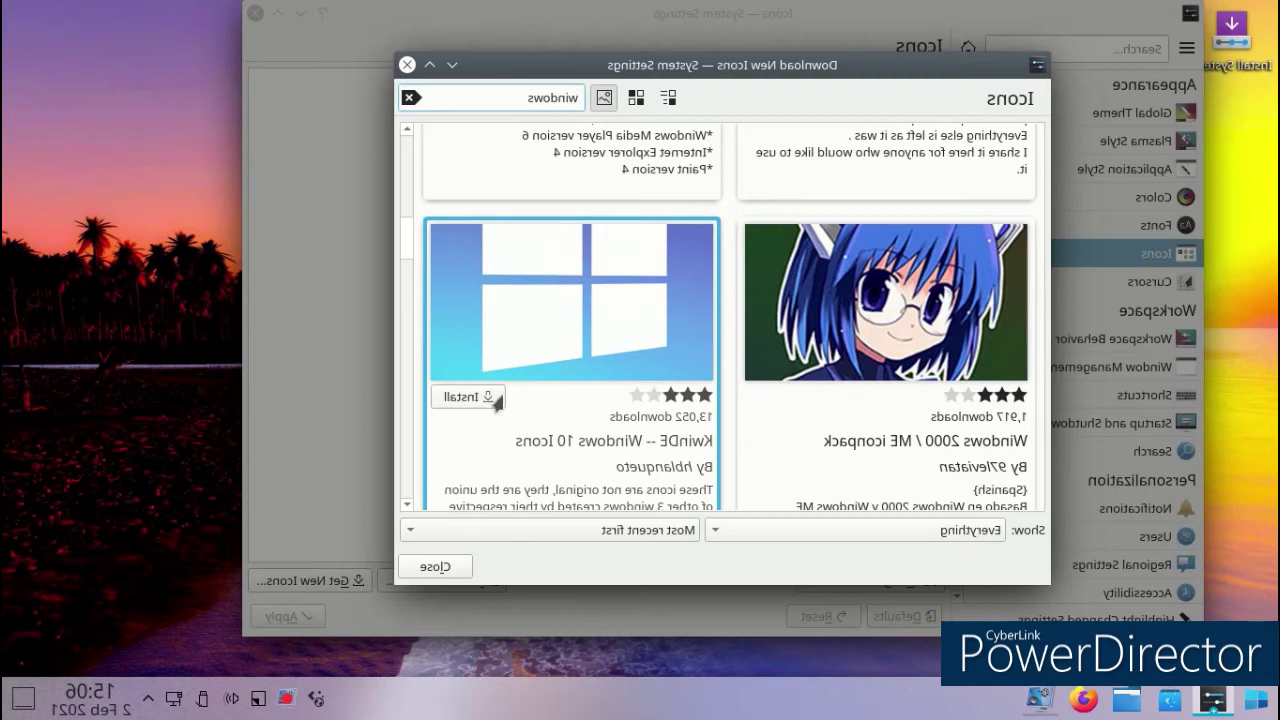
{"action": "left_click", "coordinate": [480, 402]}
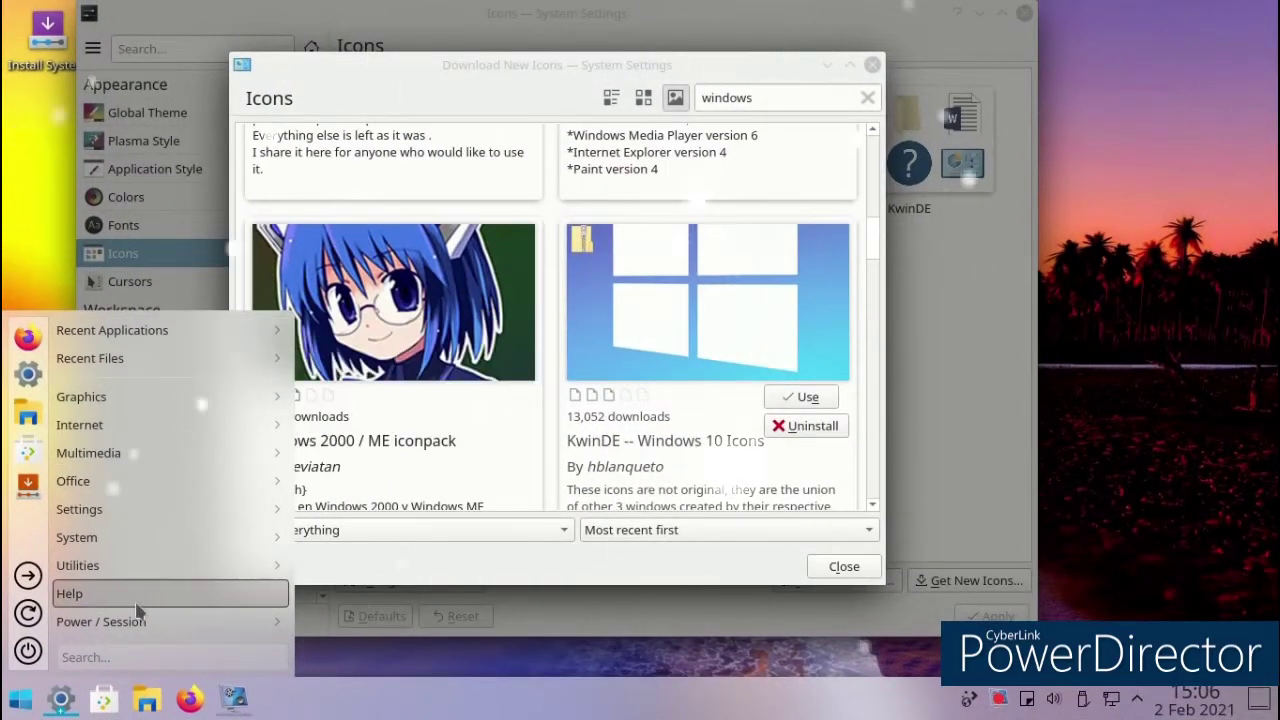
Look through the remaining Windows-style icon packs, and close the download window and System Settings.
{"action": "left_click", "coordinate": [660, 491]}
{"action": "scroll", "coordinate": [544, 373], "scroll_direction": "down", "scroll_amount": 5}
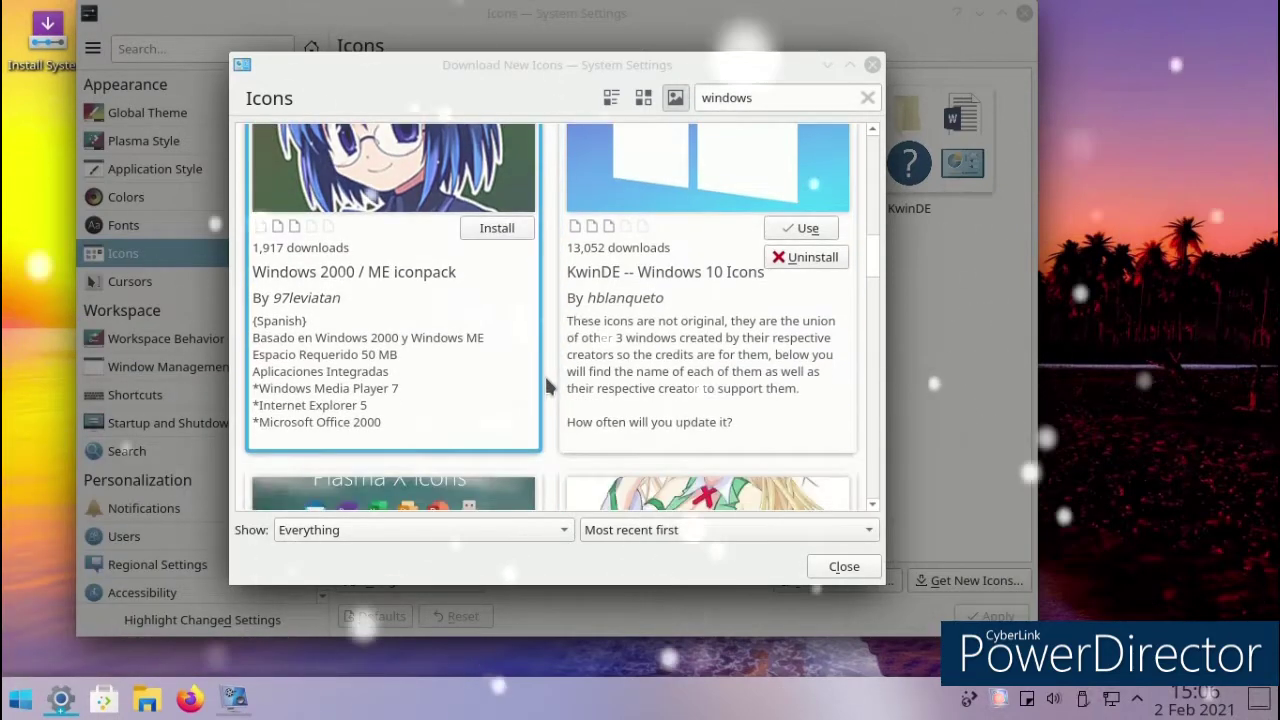
{"action": "scroll", "coordinate": [533, 390], "scroll_direction": "down", "scroll_amount": 4}
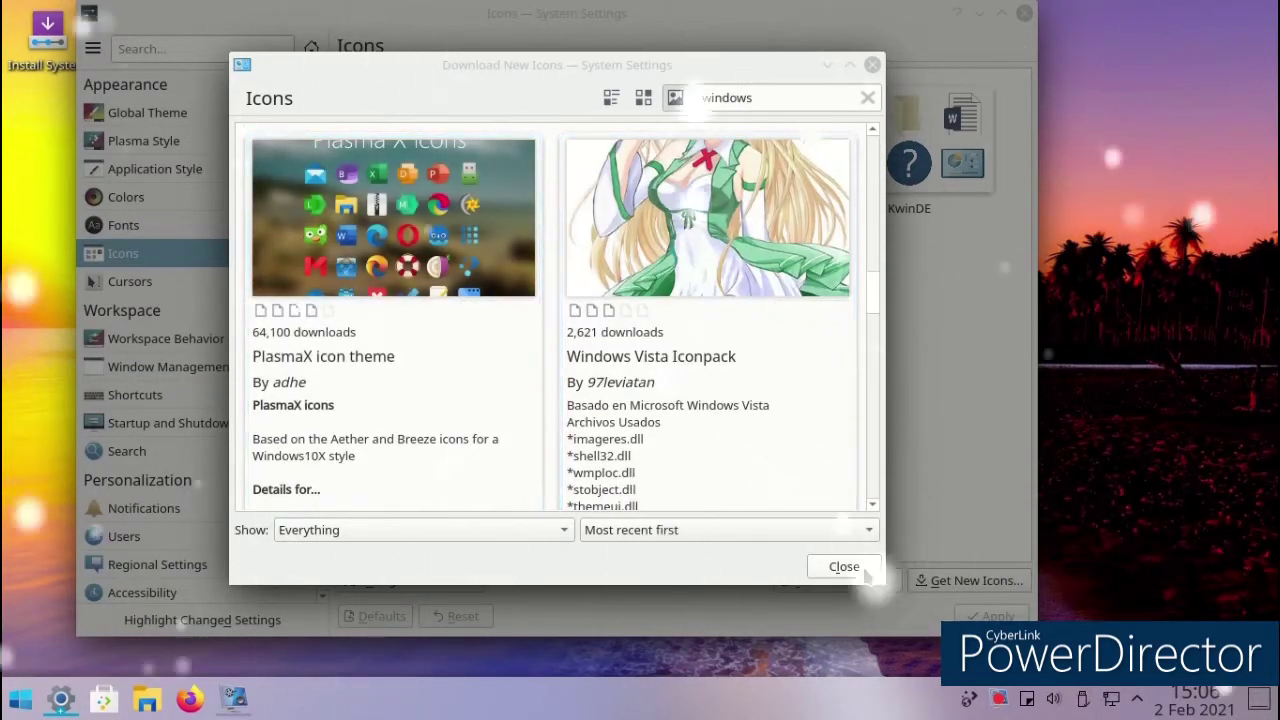
{"action": "left_click", "coordinate": [838, 567]}
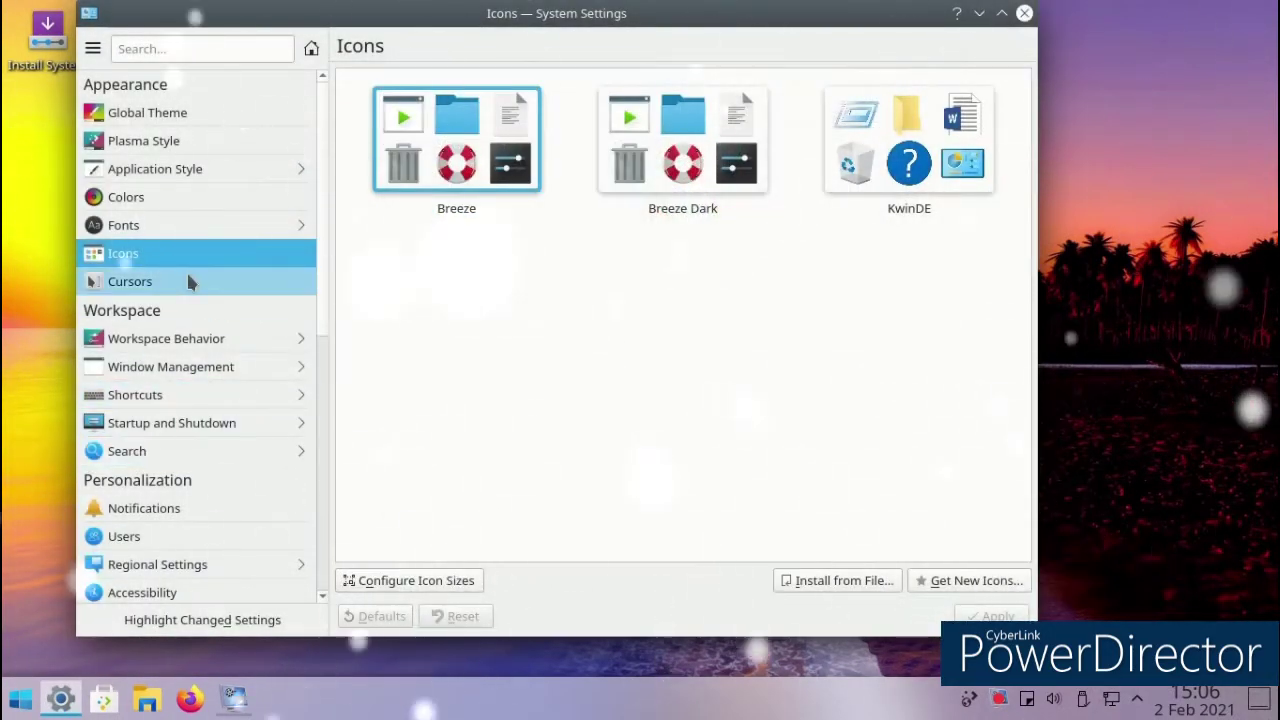
{"action": "key", "text": "alt+F4"}
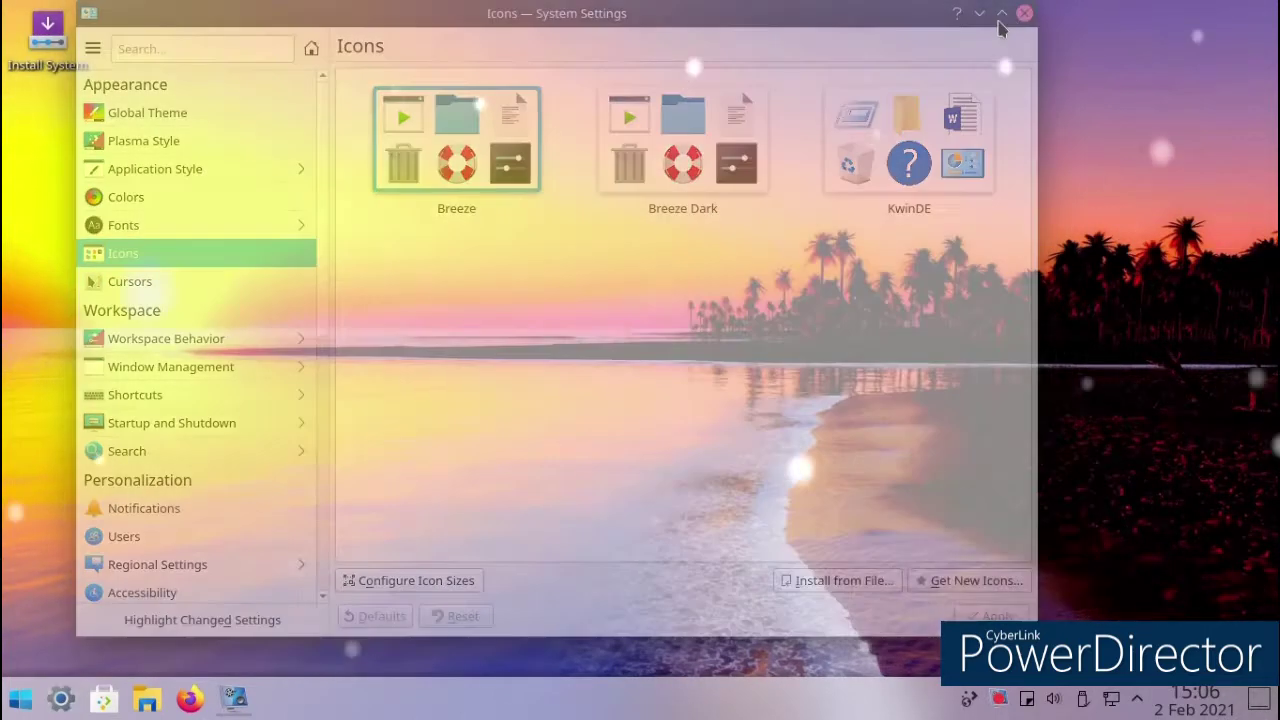
Reopen System Settings and go to the Window Decorations settings within Application Style.
{"action": "left_click", "coordinate": [20, 698]}
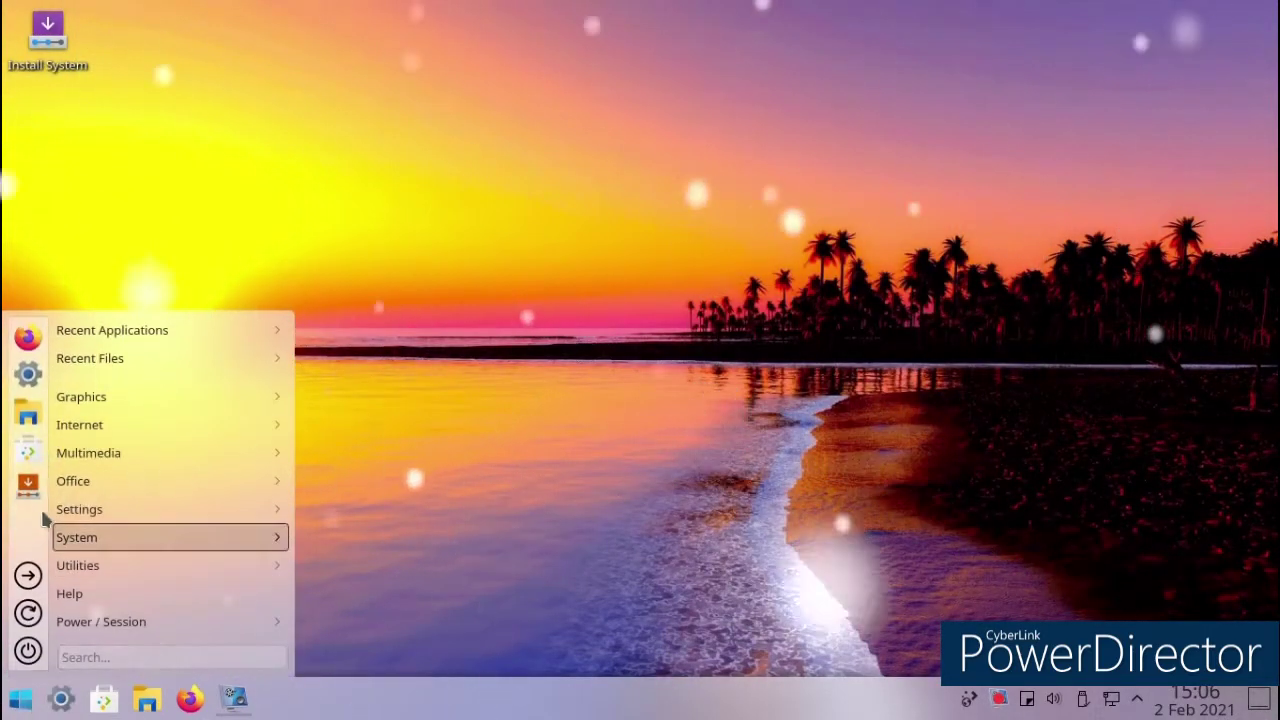
{"action": "left_click", "coordinate": [28, 374]}
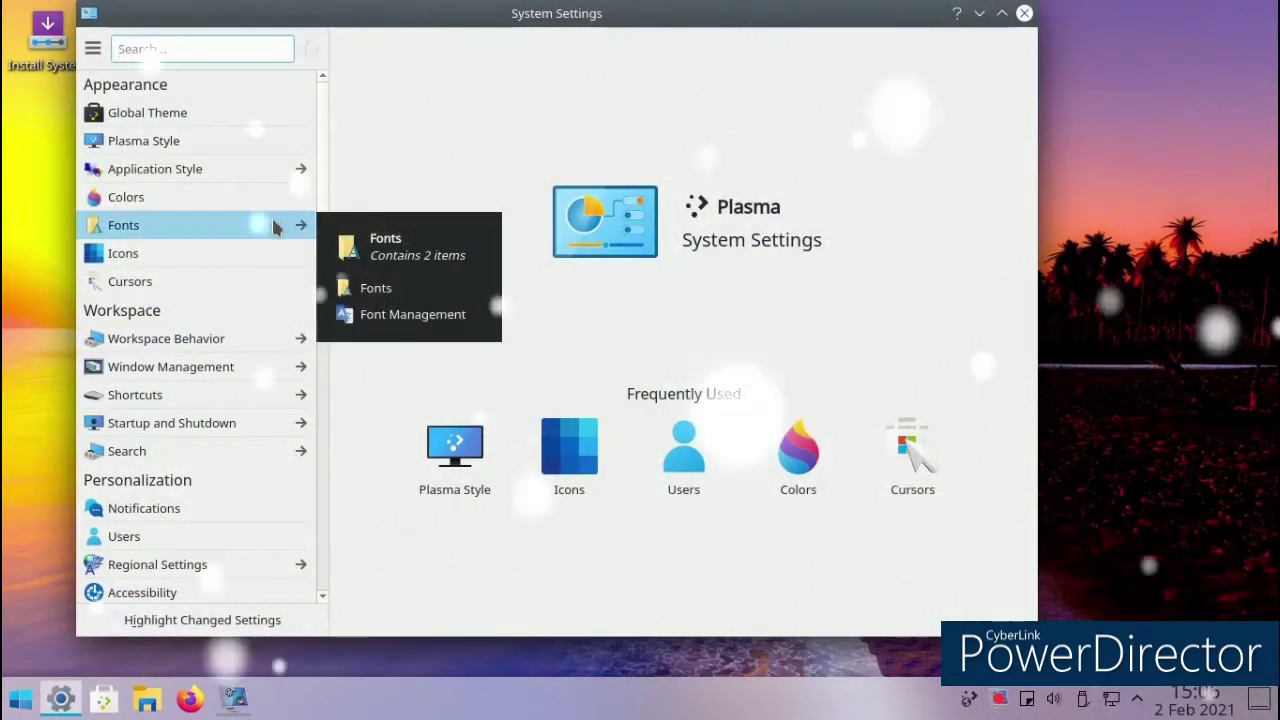
{"action": "left_click", "coordinate": [255, 196]}
{"action": "left_click", "coordinate": [254, 174]}
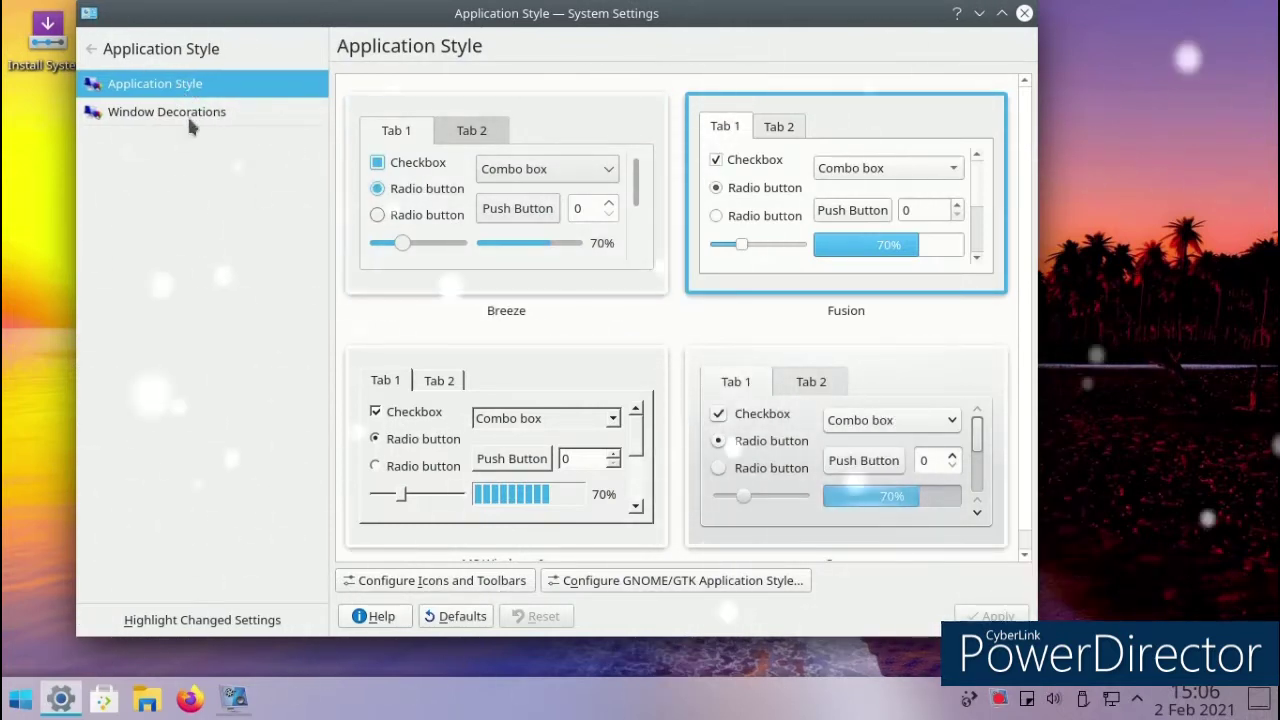
{"action": "left_click", "coordinate": [196, 120]}
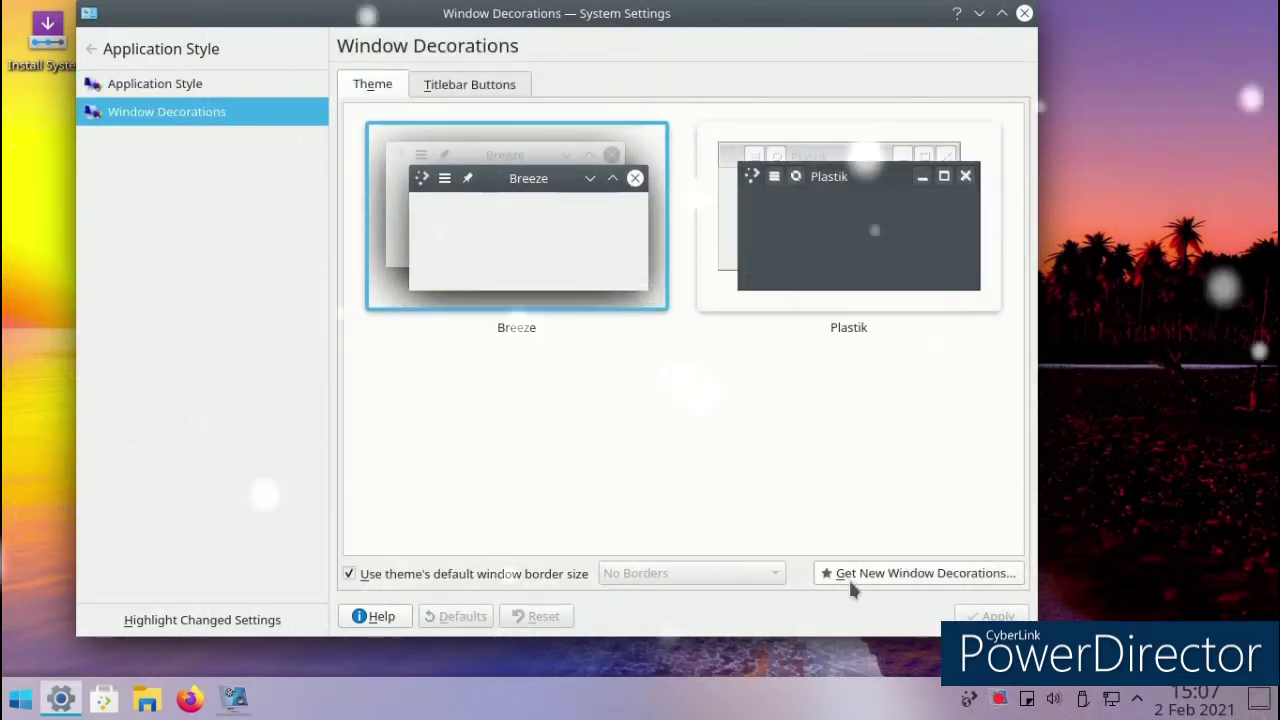
Install the WhiteSur Aurorae theme from the downloadable window decorations and close the download window.
{"action": "left_click", "coordinate": [851, 580]}
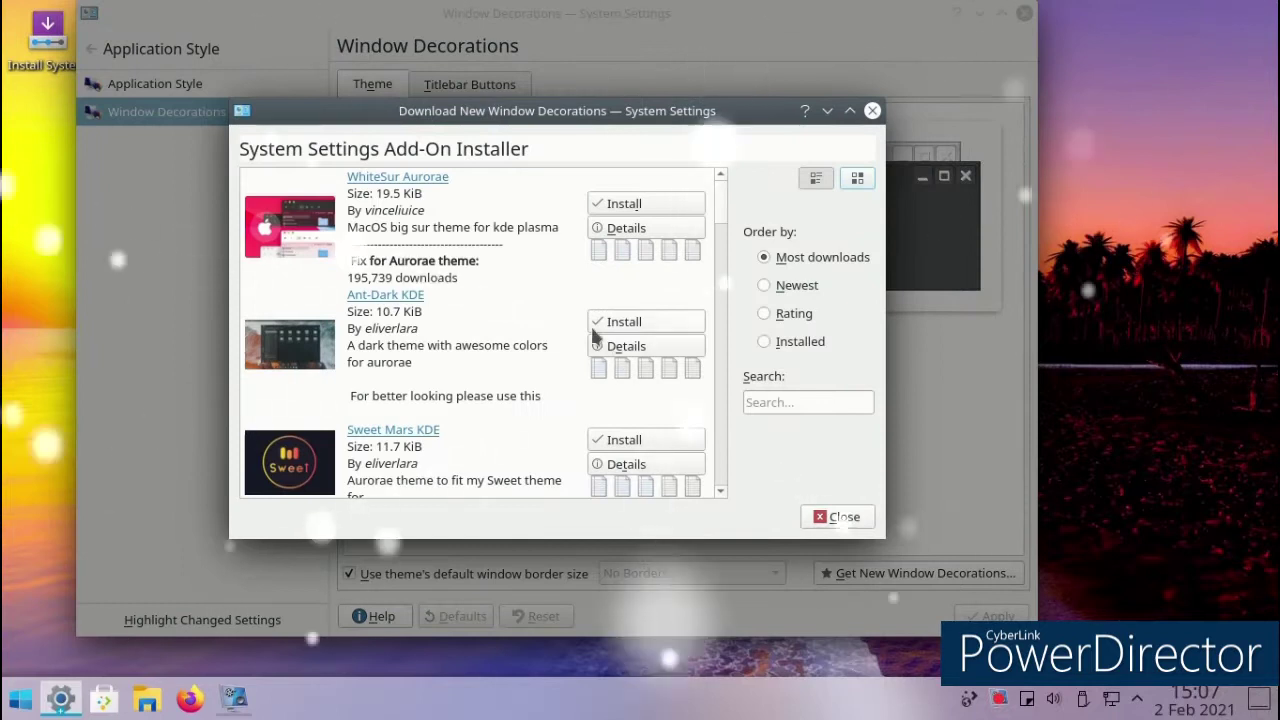
{"action": "scroll", "coordinate": [592, 335], "scroll_direction": "down", "scroll_amount": 2}
{"action": "scroll", "coordinate": [592, 335], "scroll_direction": "up", "scroll_amount": 2}
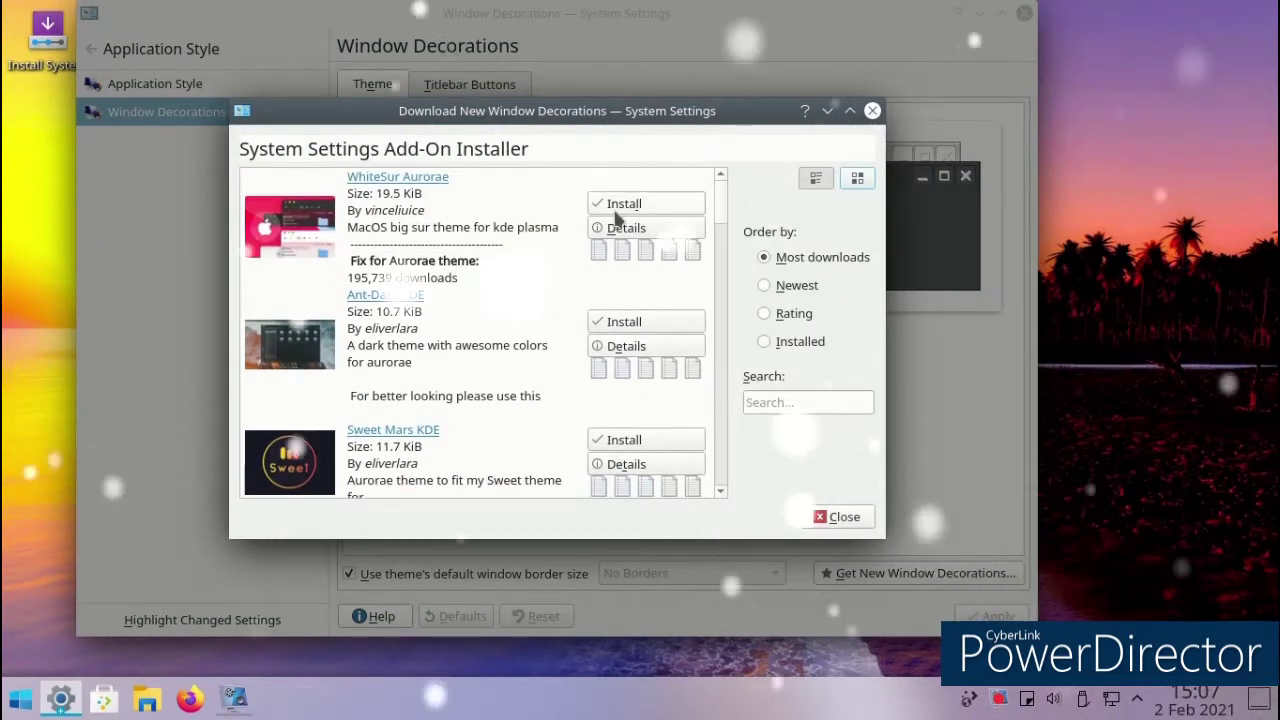
{"action": "left_click", "coordinate": [619, 204]}
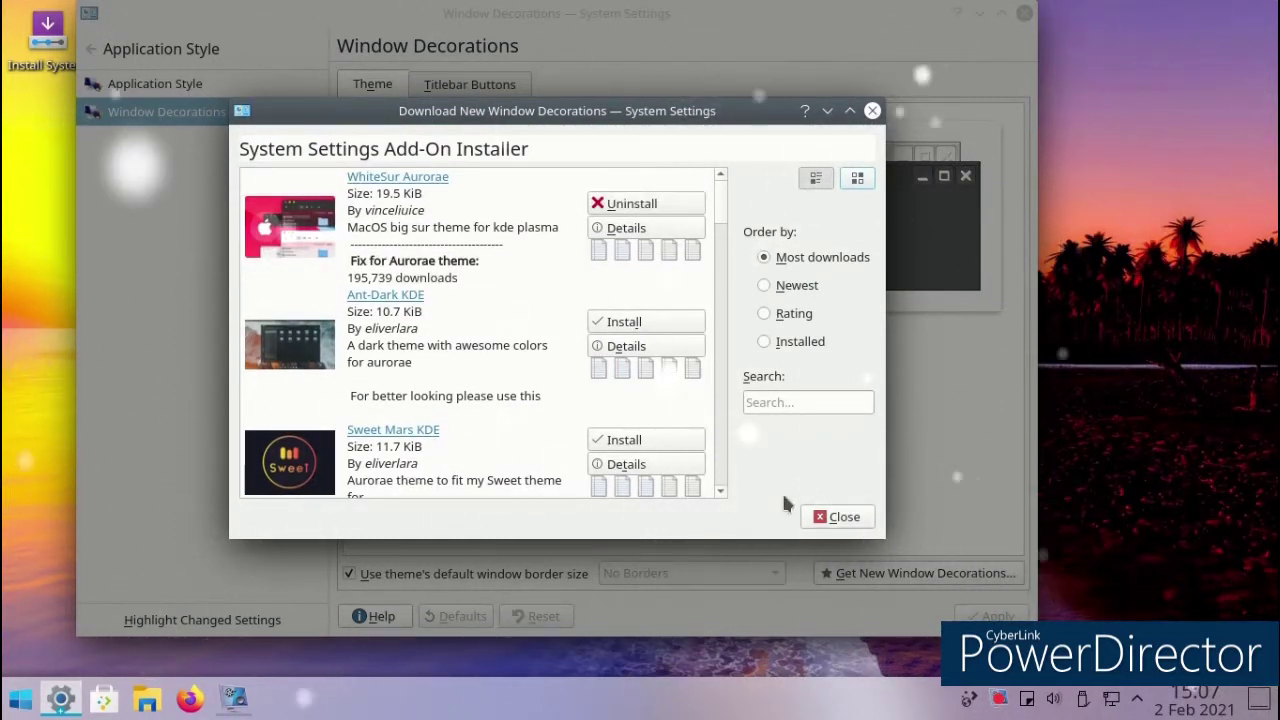
{"action": "left_click", "coordinate": [832, 519]}
Apply the WhiteSur_x2.0 window decoration from the installed themes.
{"action": "scroll", "coordinate": [785, 460], "scroll_direction": "down", "scroll_amount": 3}
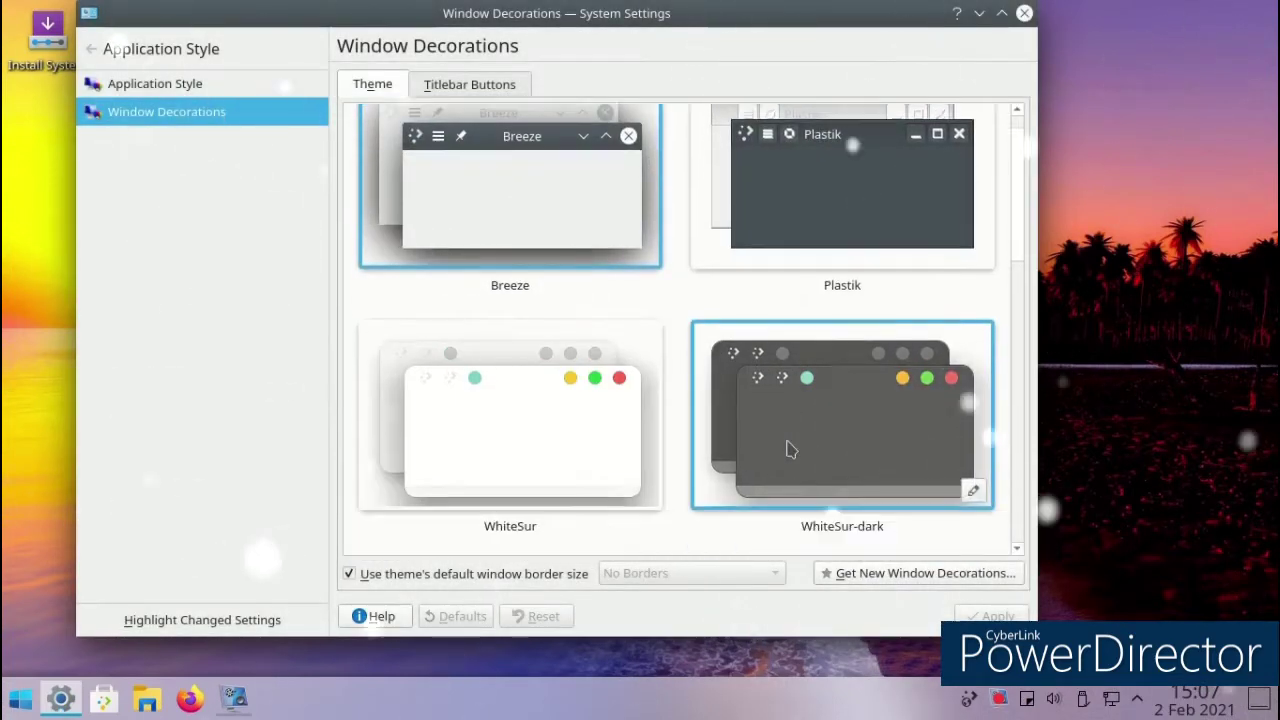
{"action": "scroll", "coordinate": [775, 450], "scroll_direction": "down", "scroll_amount": 5}
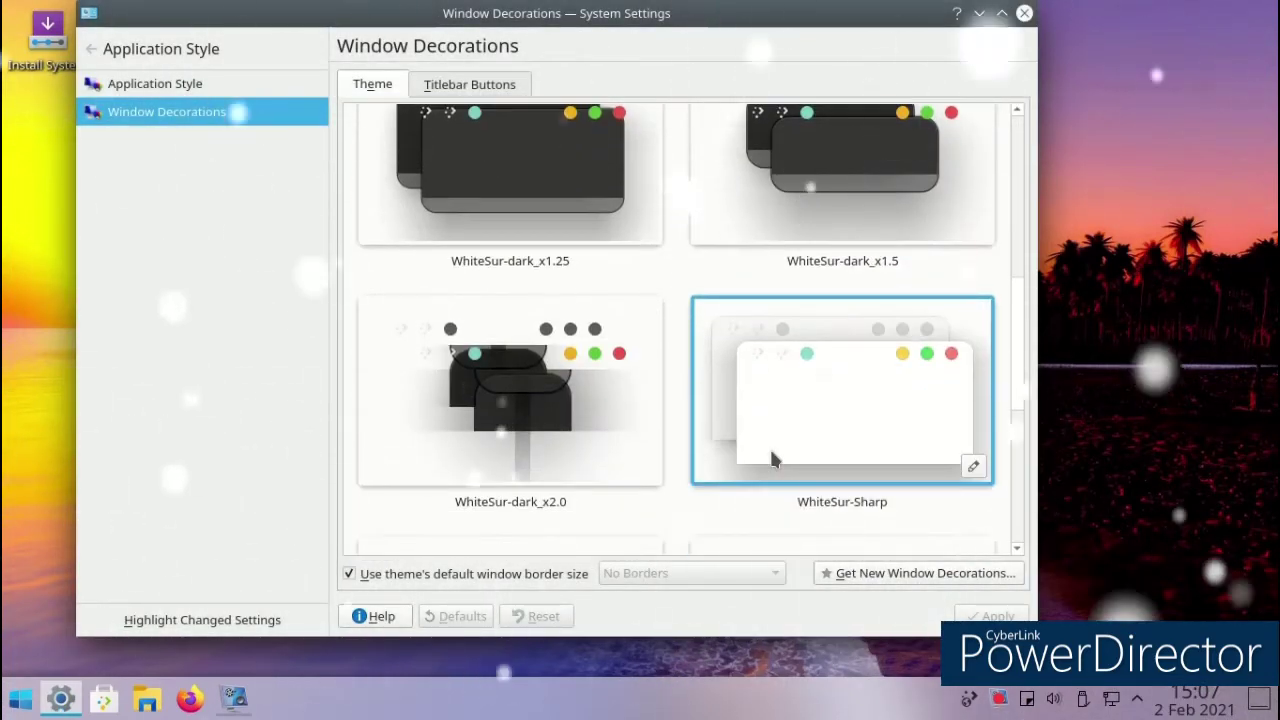
{"action": "scroll", "coordinate": [768, 460], "scroll_direction": "down", "scroll_amount": 3}
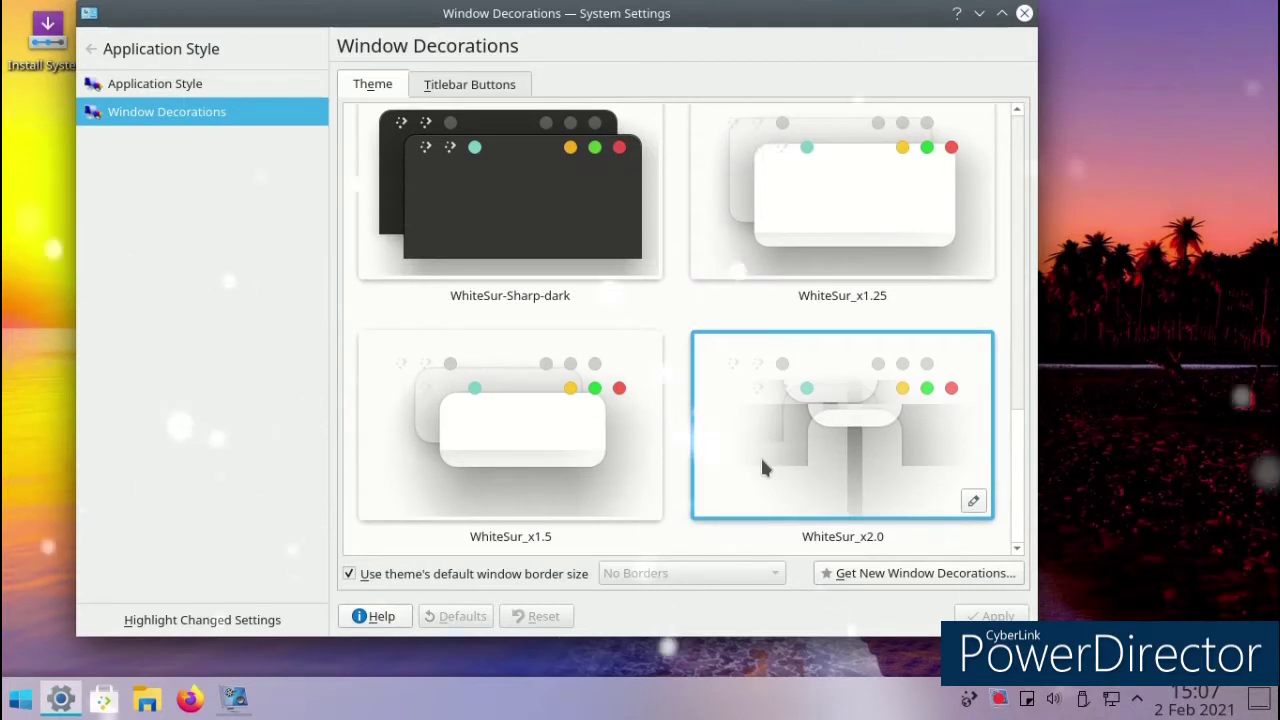
{"action": "left_click", "coordinate": [767, 453]}
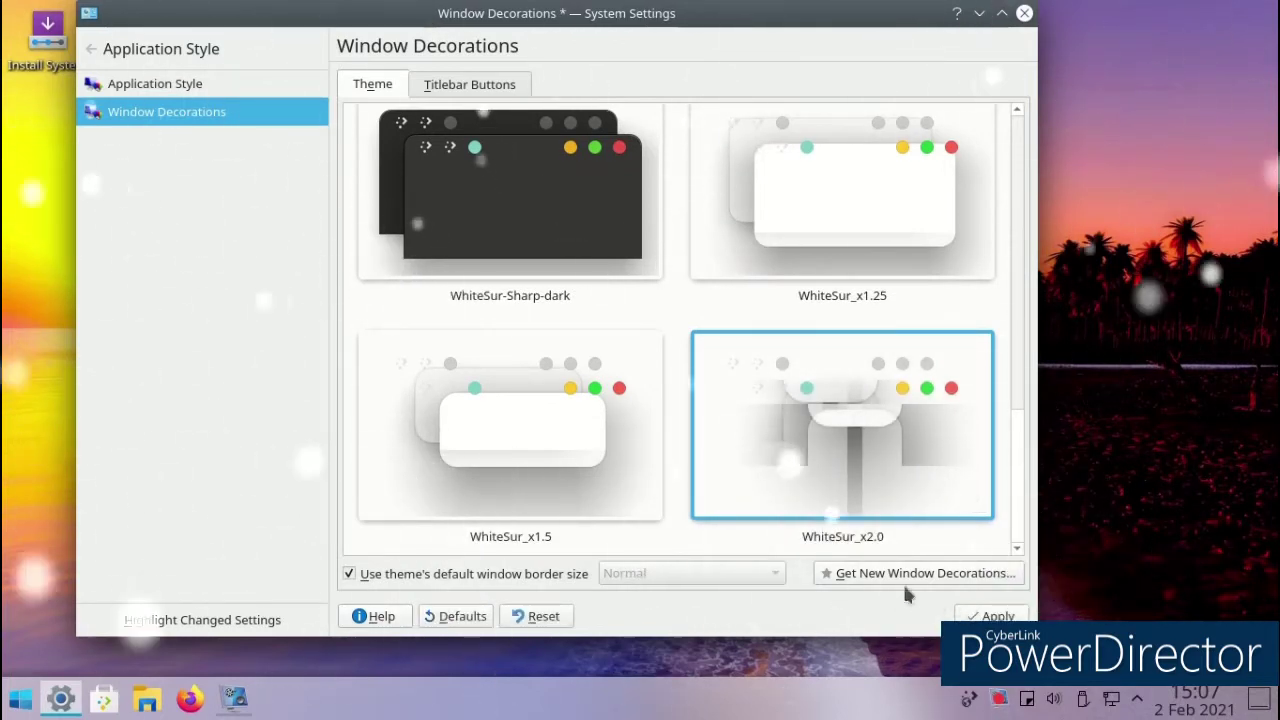
{"action": "left_click", "coordinate": [990, 616]}
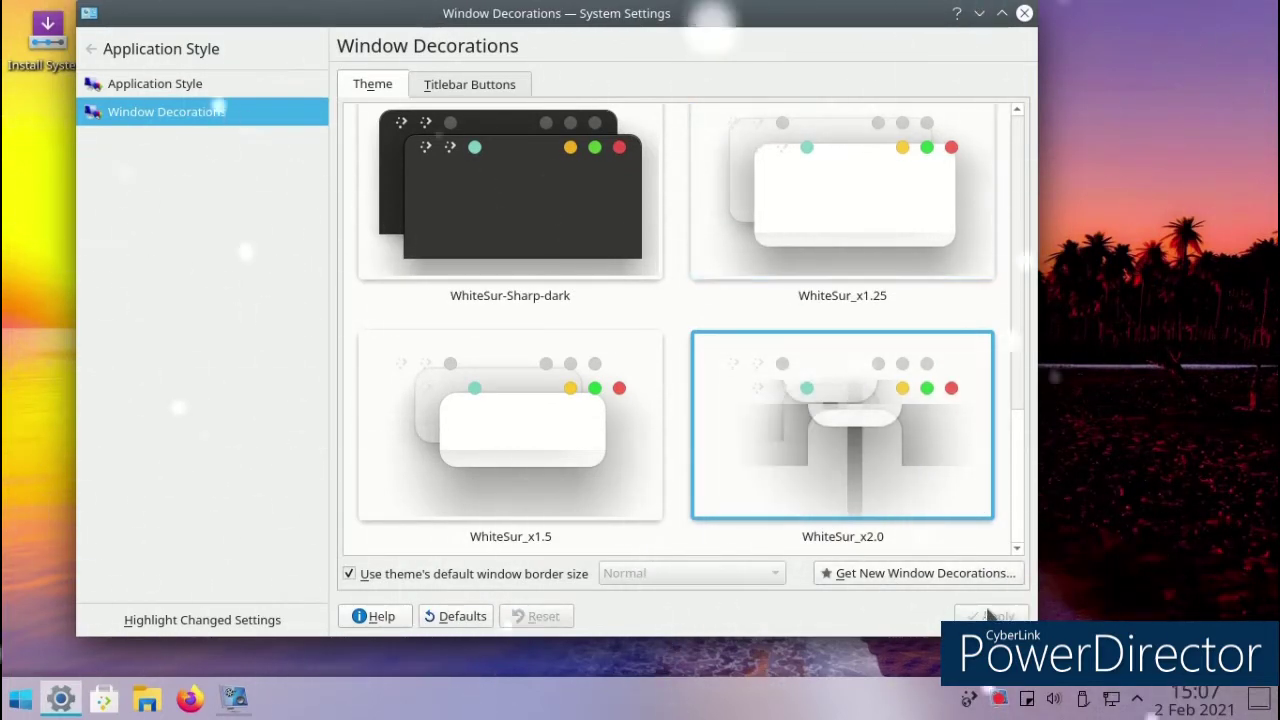
Move the System Settings window lower on the desktop to inspect its new title bar, and close it.
{"action": "left_click_drag", "start_coordinate": [710, 14], "coordinate": [701, 69]}
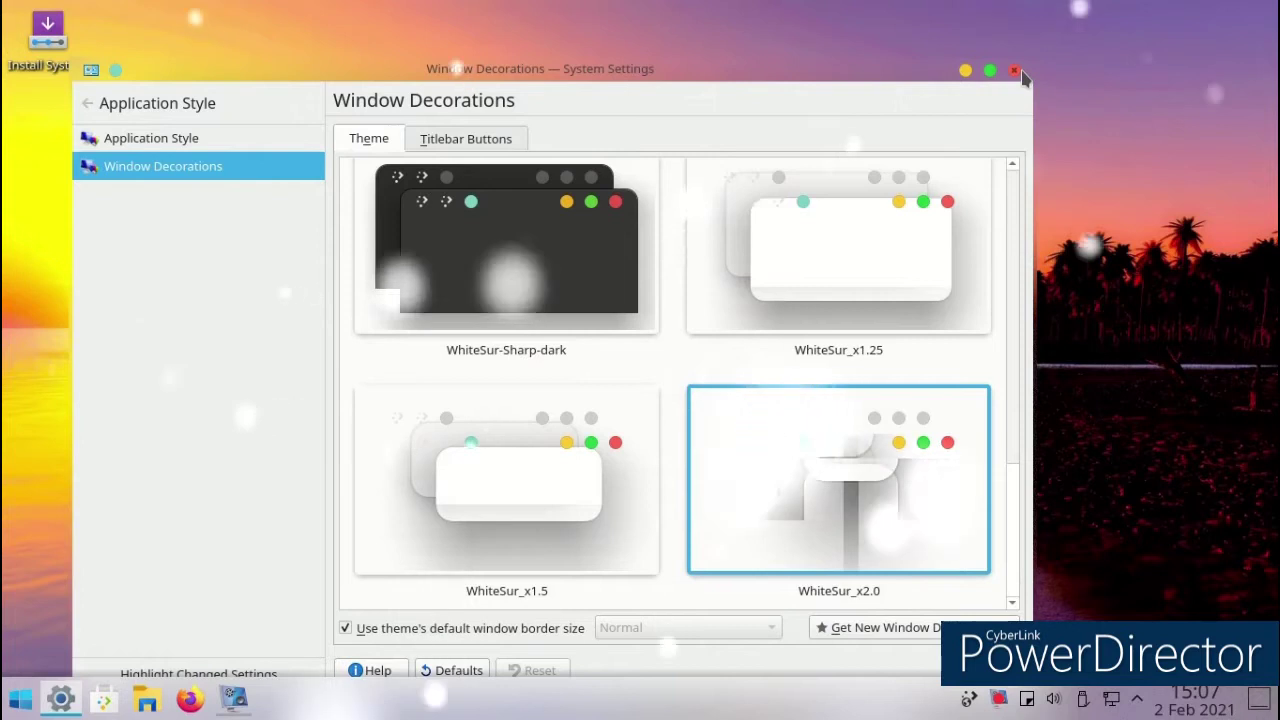
{"action": "scroll", "coordinate": [812, 350], "scroll_direction": "up", "scroll_amount": 3}
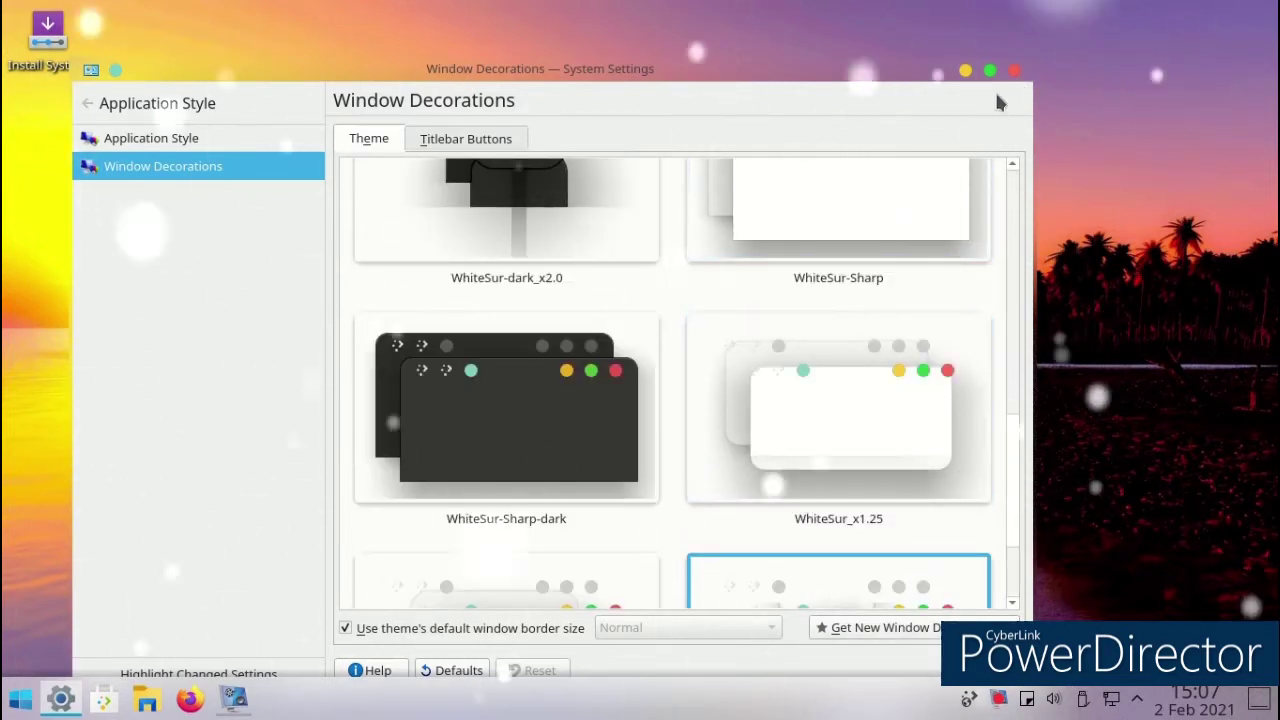
{"action": "left_click", "coordinate": [1015, 71]}
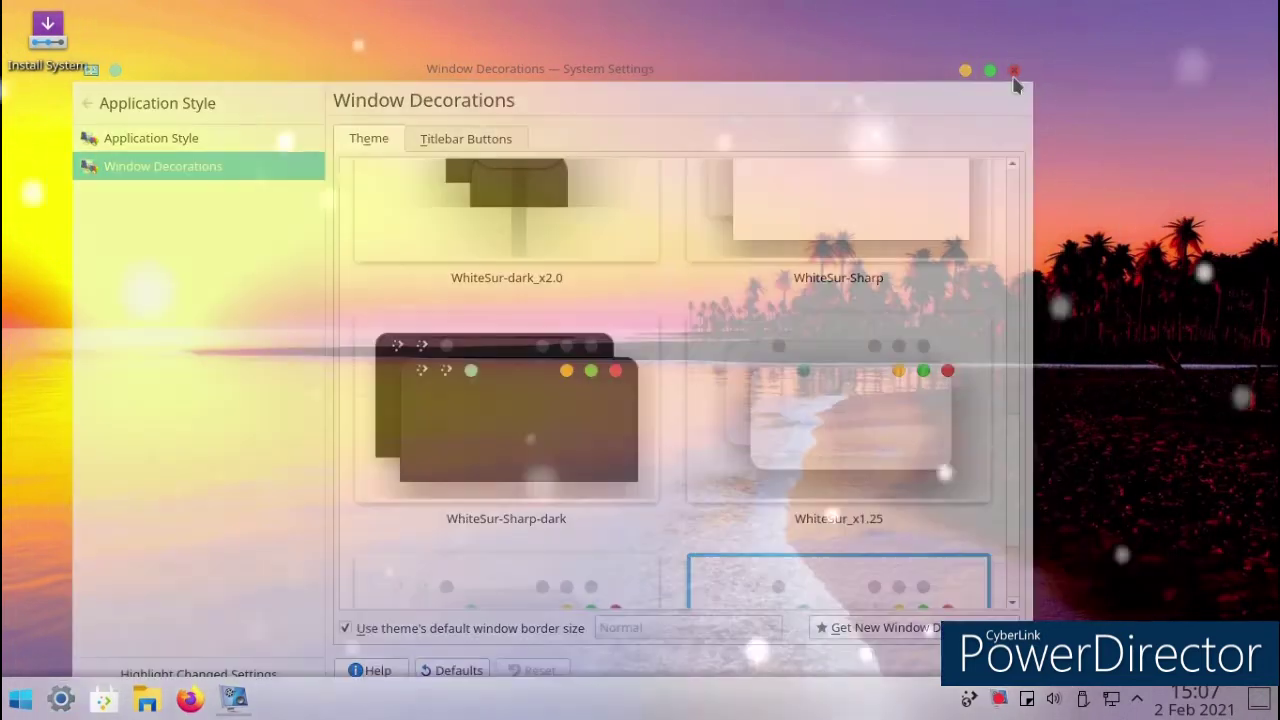
Open Discover, search for "games" and look through the resulting applications.
{"action": "key", "text": "super"}
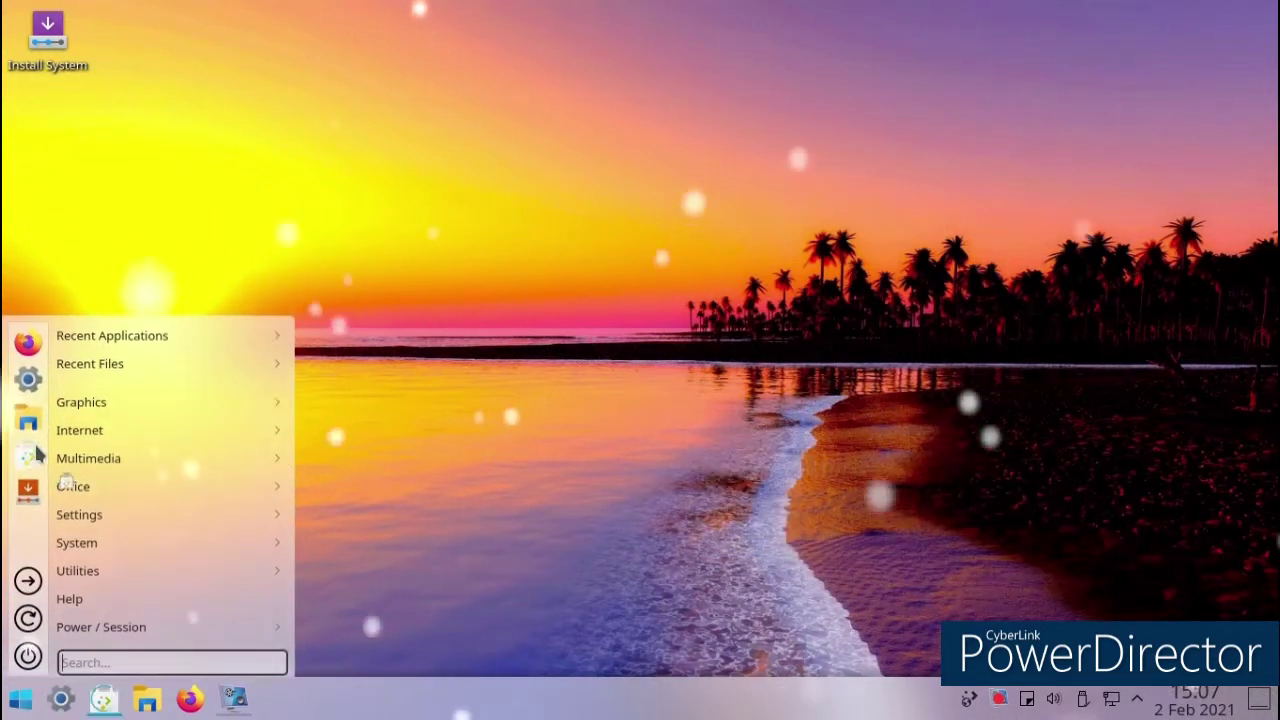
{"action": "left_click", "coordinate": [27, 452]}
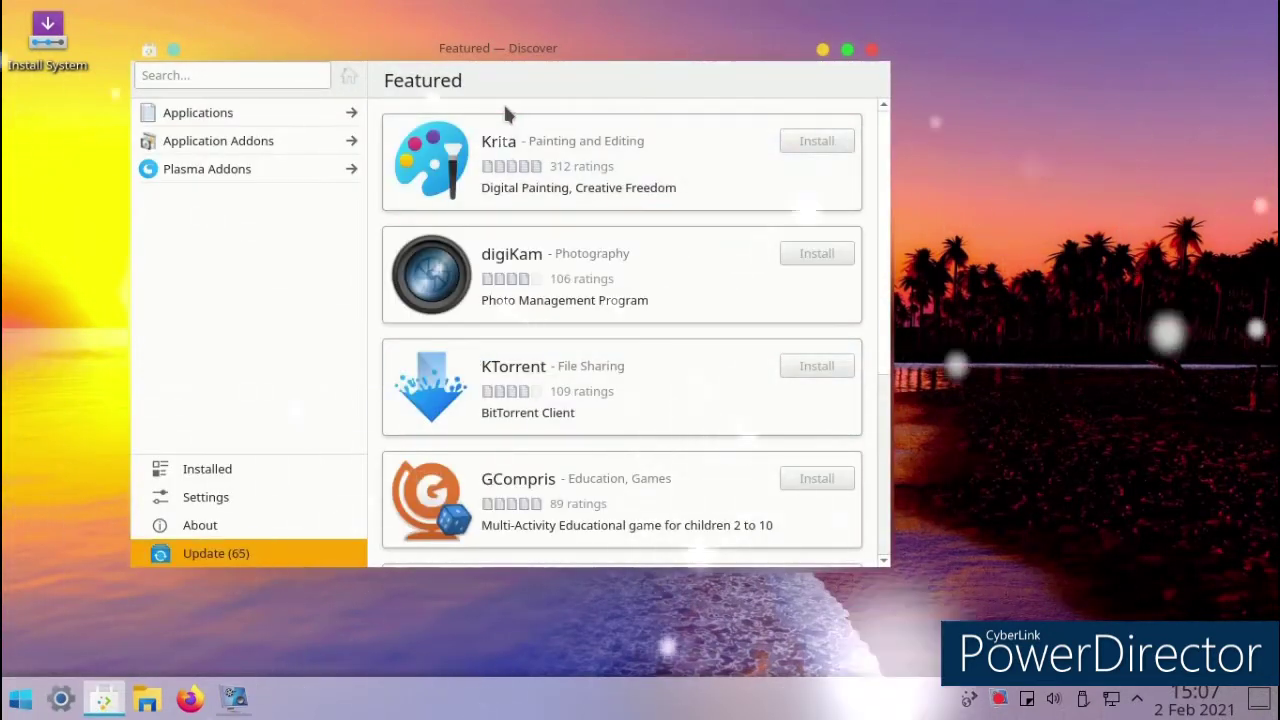
{"action": "left_click", "coordinate": [294, 75]}
{"action": "type", "text": "games"}
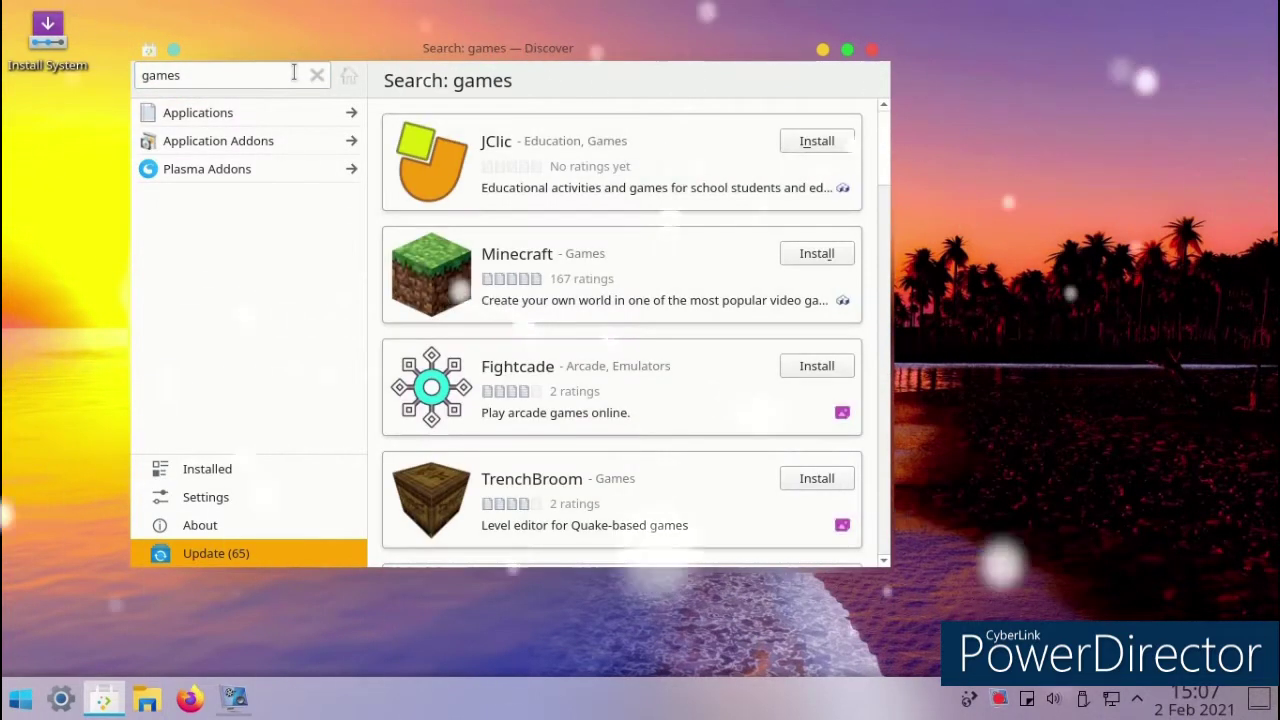
{"action": "scroll", "coordinate": [523, 246], "scroll_direction": "down", "scroll_amount": 6}
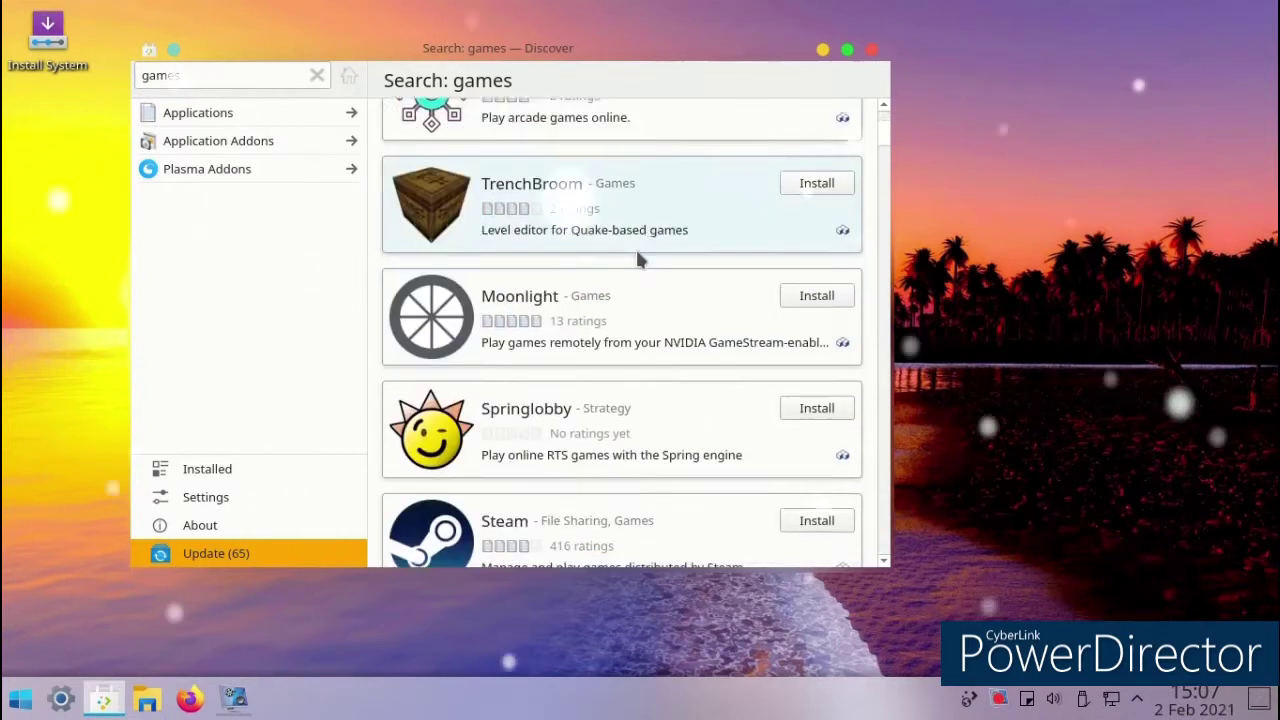
{"action": "scroll", "coordinate": [710, 246], "scroll_direction": "down", "scroll_amount": 5}
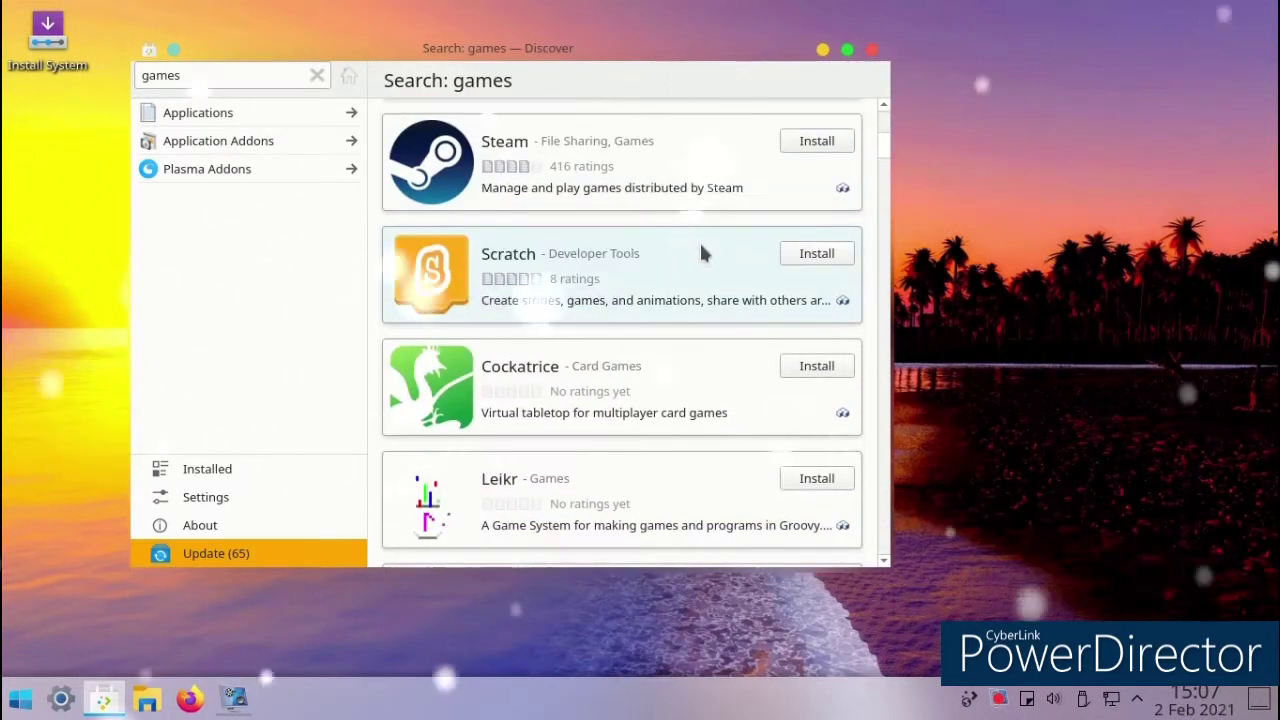
{"action": "scroll", "coordinate": [698, 253], "scroll_direction": "down", "scroll_amount": 5}
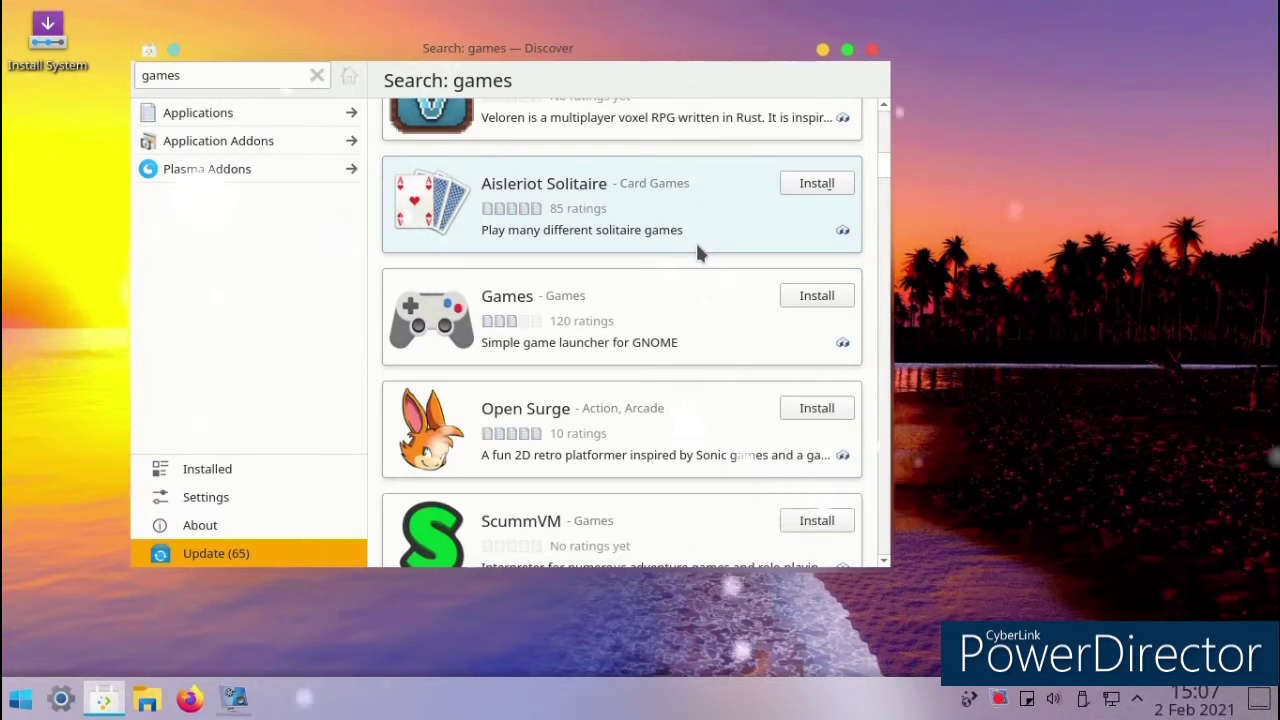
{"action": "scroll", "coordinate": [698, 253], "scroll_direction": "down", "scroll_amount": 4}
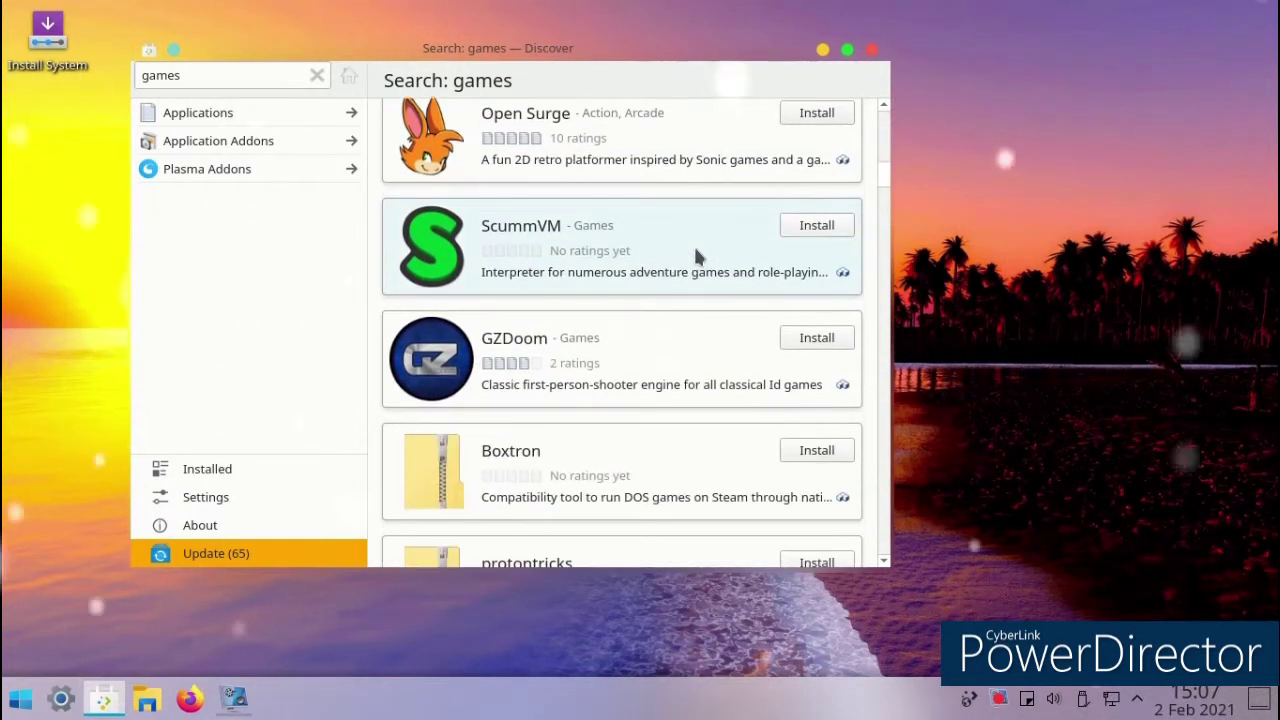
{"action": "scroll", "coordinate": [693, 256], "scroll_direction": "down", "scroll_amount": 5}
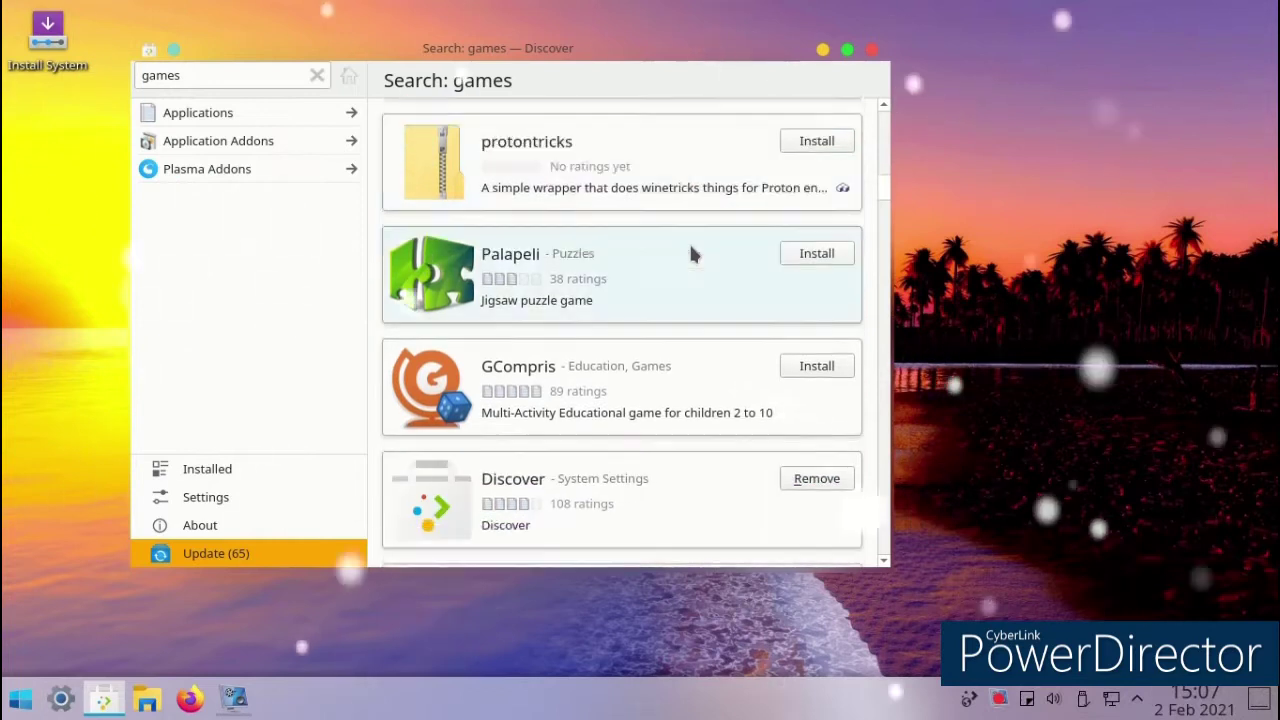
Find SuperTuxKart among the games search results in Discover and install it.
{"action": "scroll", "coordinate": [690, 253], "scroll_direction": "down", "scroll_amount": 5}
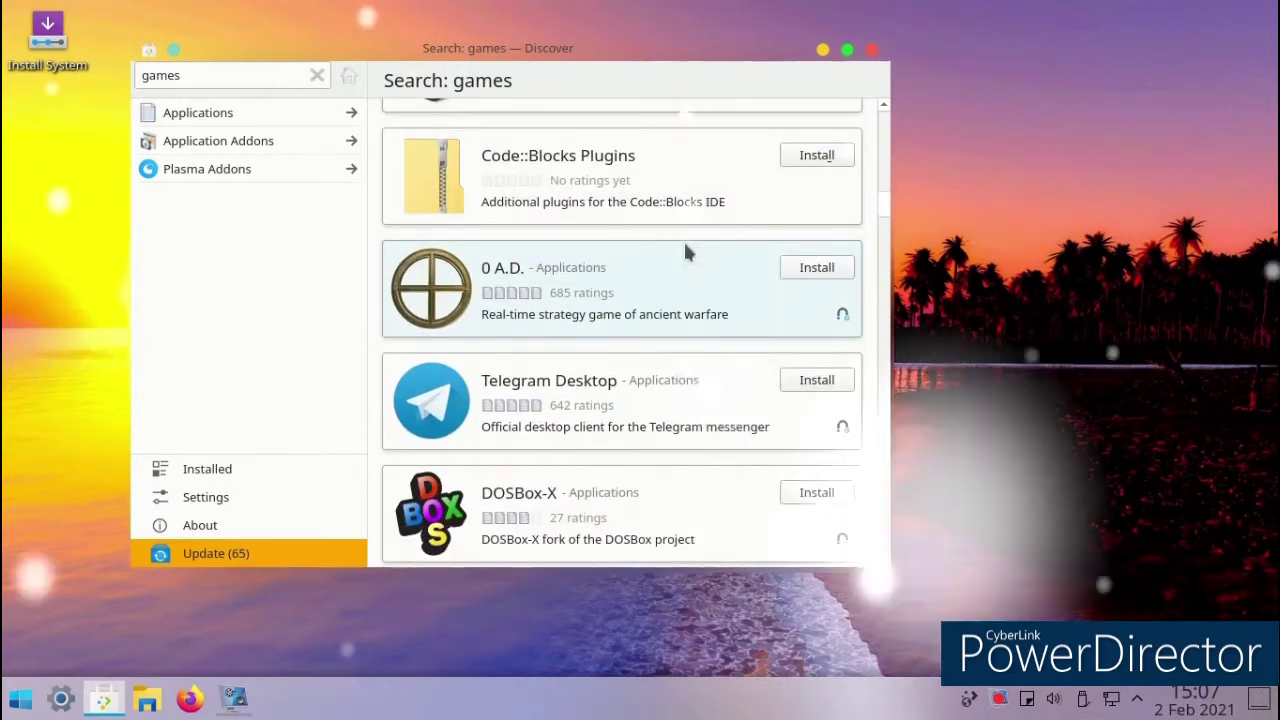
{"action": "scroll", "coordinate": [685, 245], "scroll_direction": "down", "scroll_amount": 1}
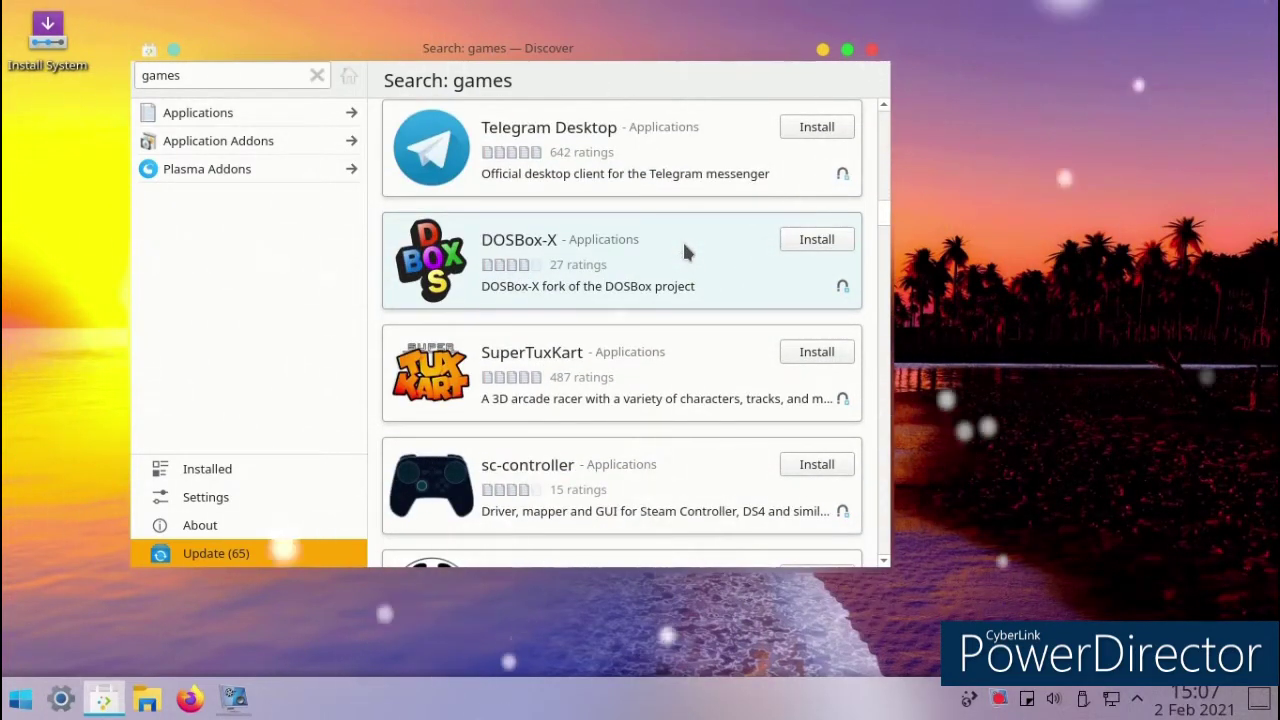
{"action": "left_click", "coordinate": [816, 351]}
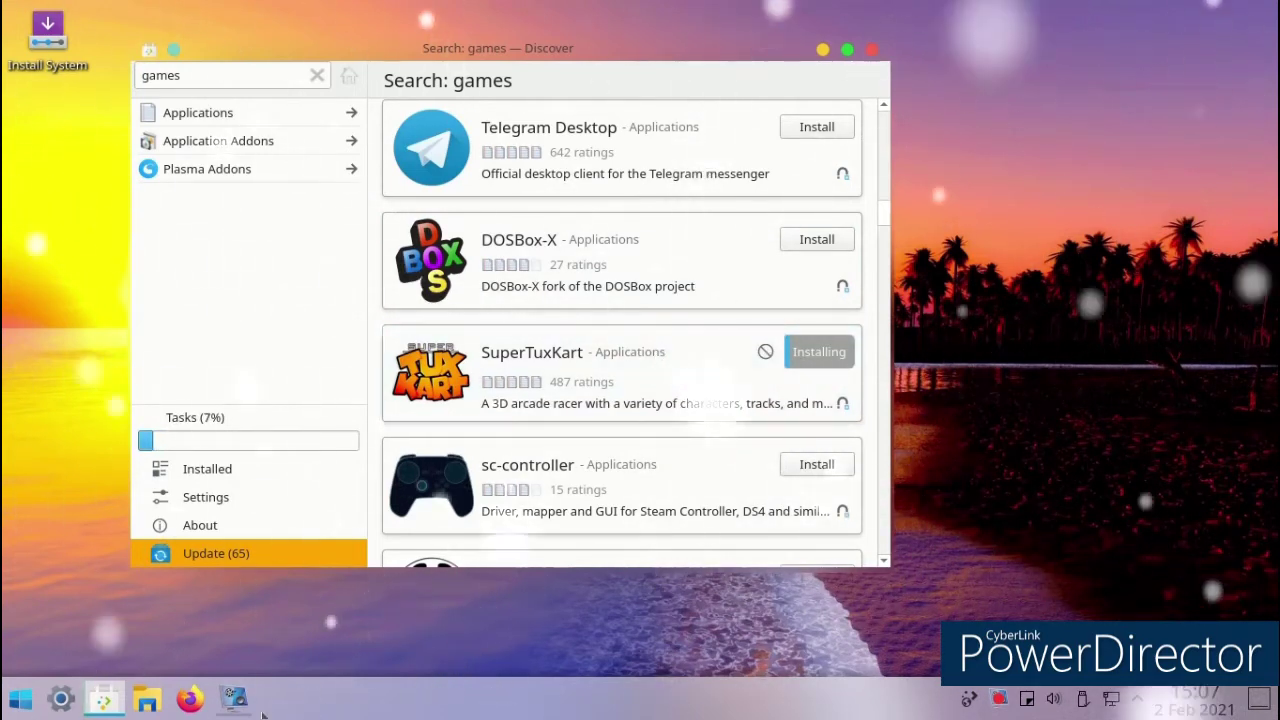
{"action": "left_click", "coordinate": [232, 700]}
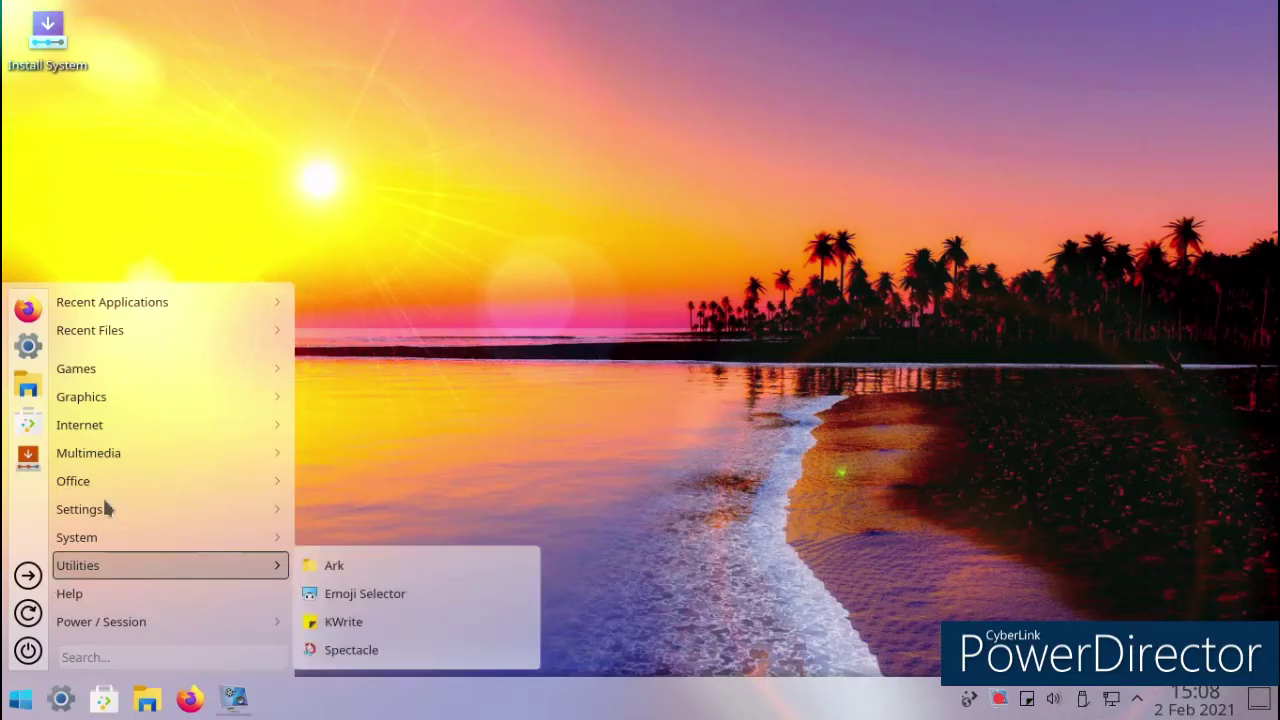
Launch SuperTuxKart from the Arcade games in the application launcher.
{"action": "mouse_move", "coordinate": [108, 509]}
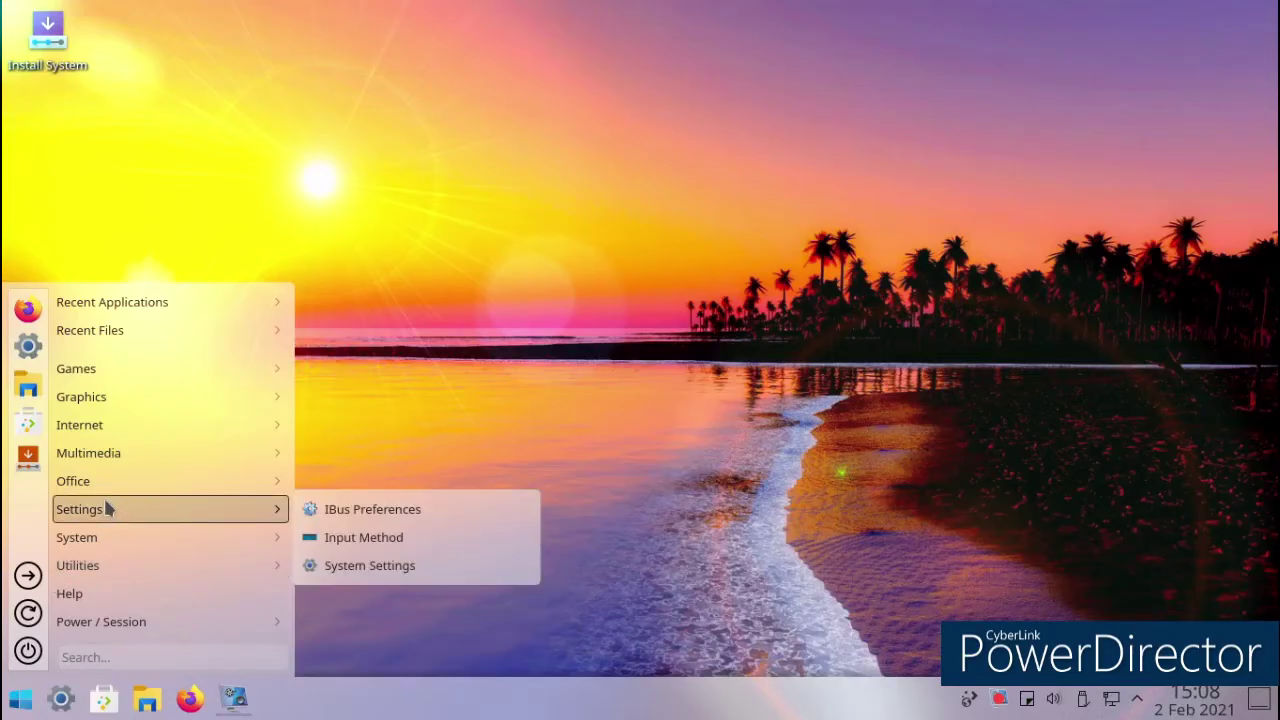
{"action": "mouse_move", "coordinate": [123, 362]}
{"action": "mouse_move", "coordinate": [363, 380]}
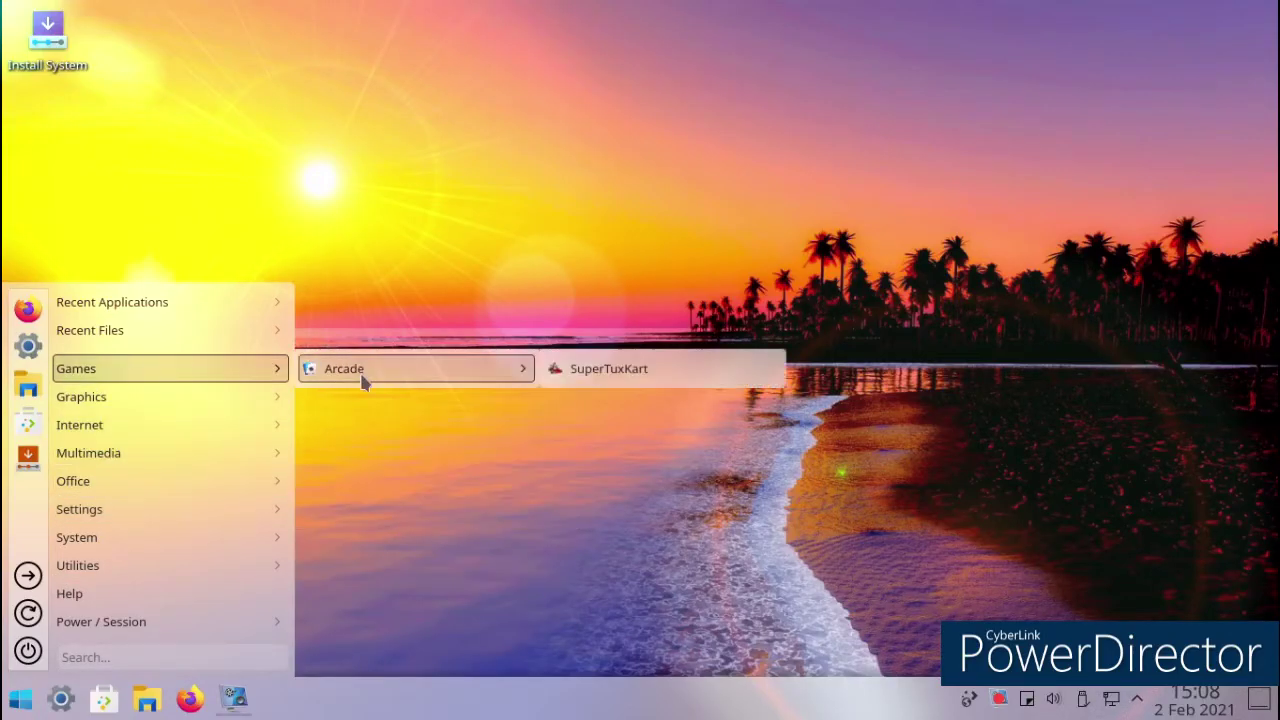
{"action": "left_click", "coordinate": [618, 360]}
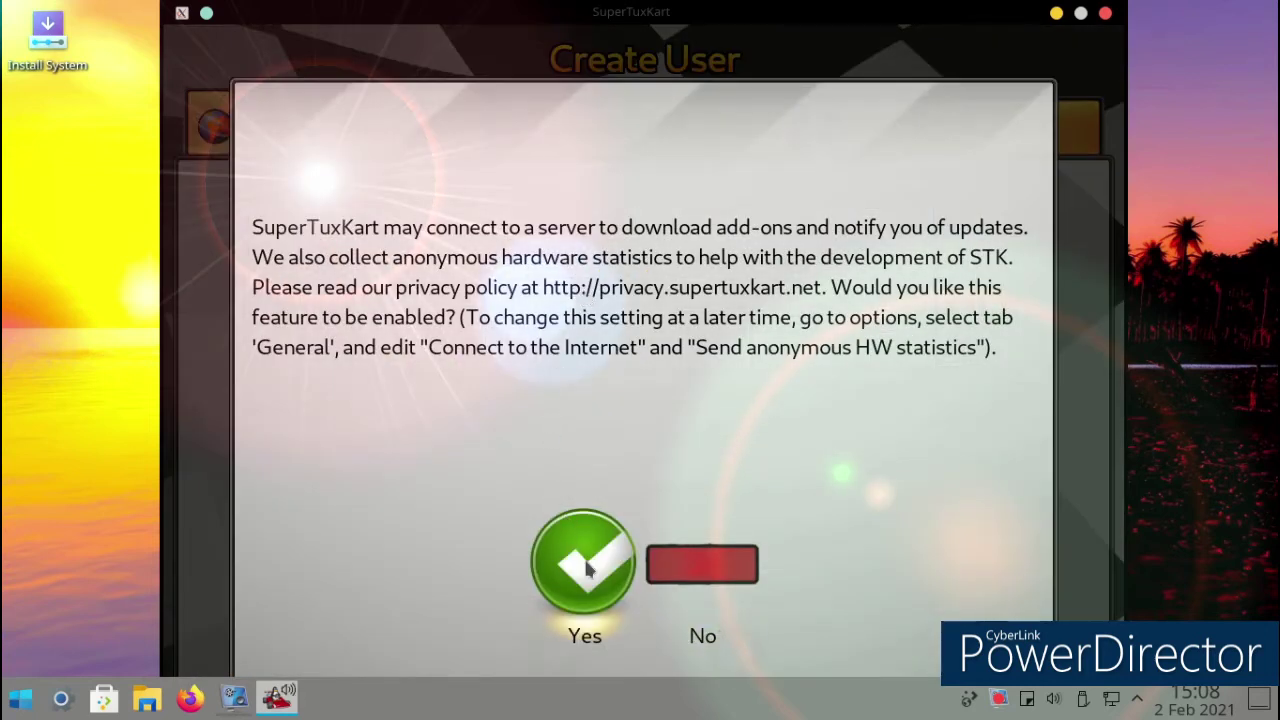
Allow SuperTuxKart to connect to the Internet, leave account creation for the existing local profile, and decline the tutorial.
{"action": "left_click", "coordinate": [588, 568]}
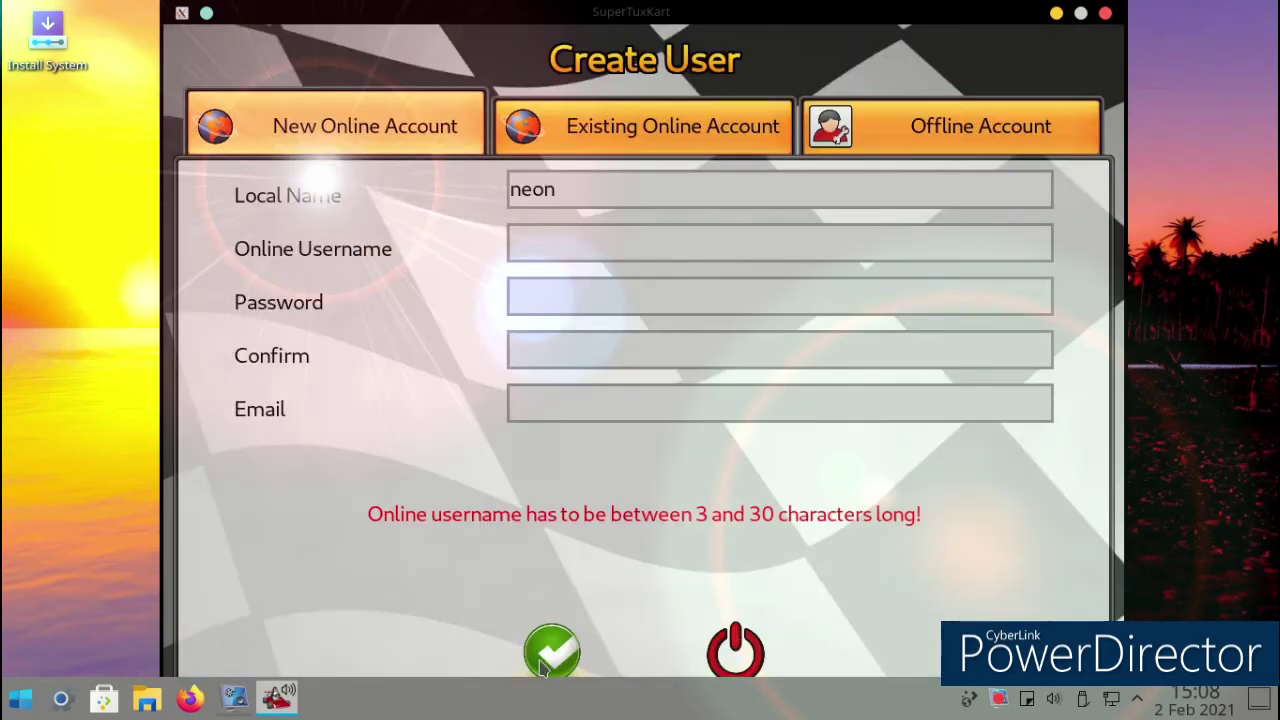
{"action": "left_click", "coordinate": [736, 652]}
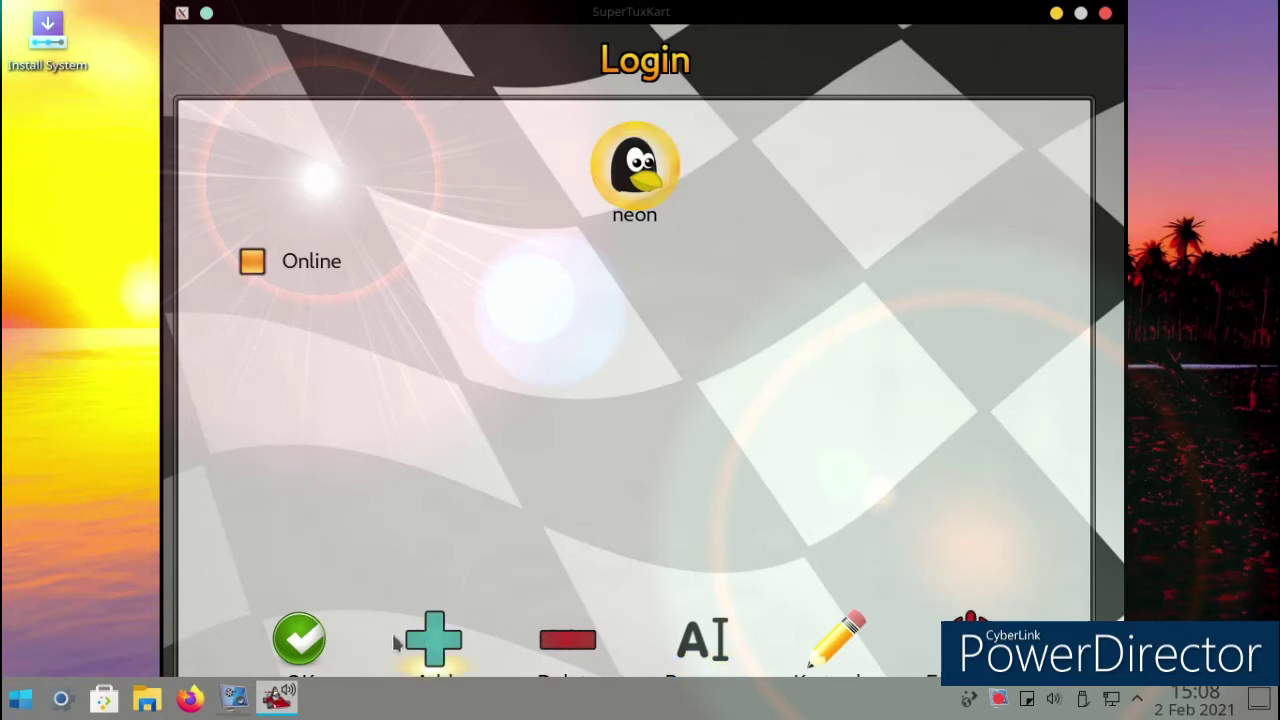
{"action": "left_click", "coordinate": [272, 630]}
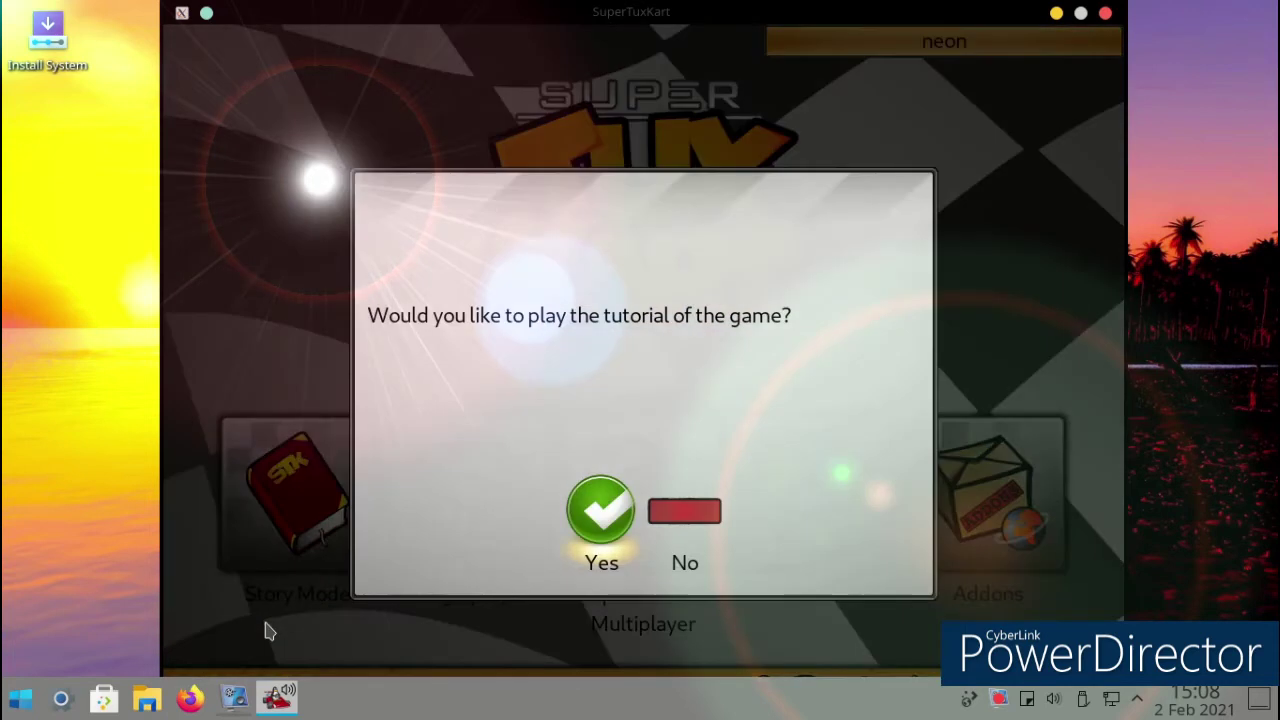
{"action": "left_click", "coordinate": [686, 572]}
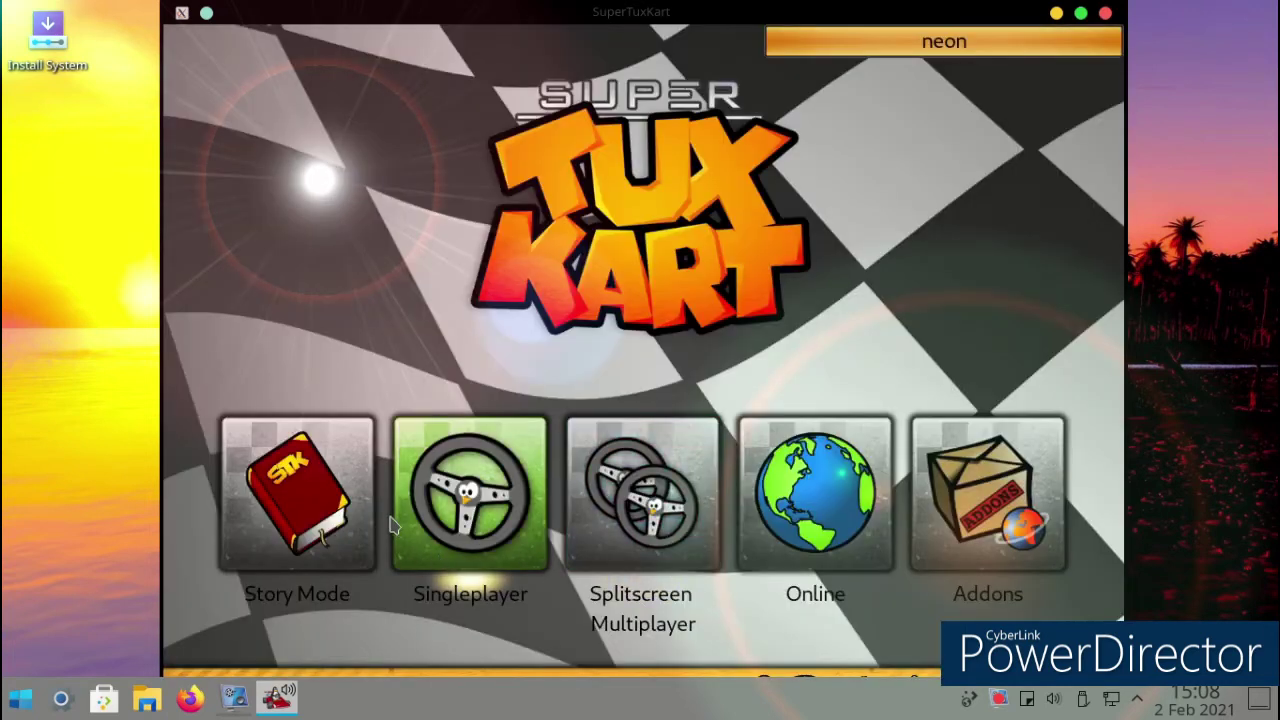
Start a single-player follow-the-leader race at Novice difficulty on Nessie's Pond with the Konqi kart and 4 AI karts.
{"action": "left_click", "coordinate": [460, 515]}
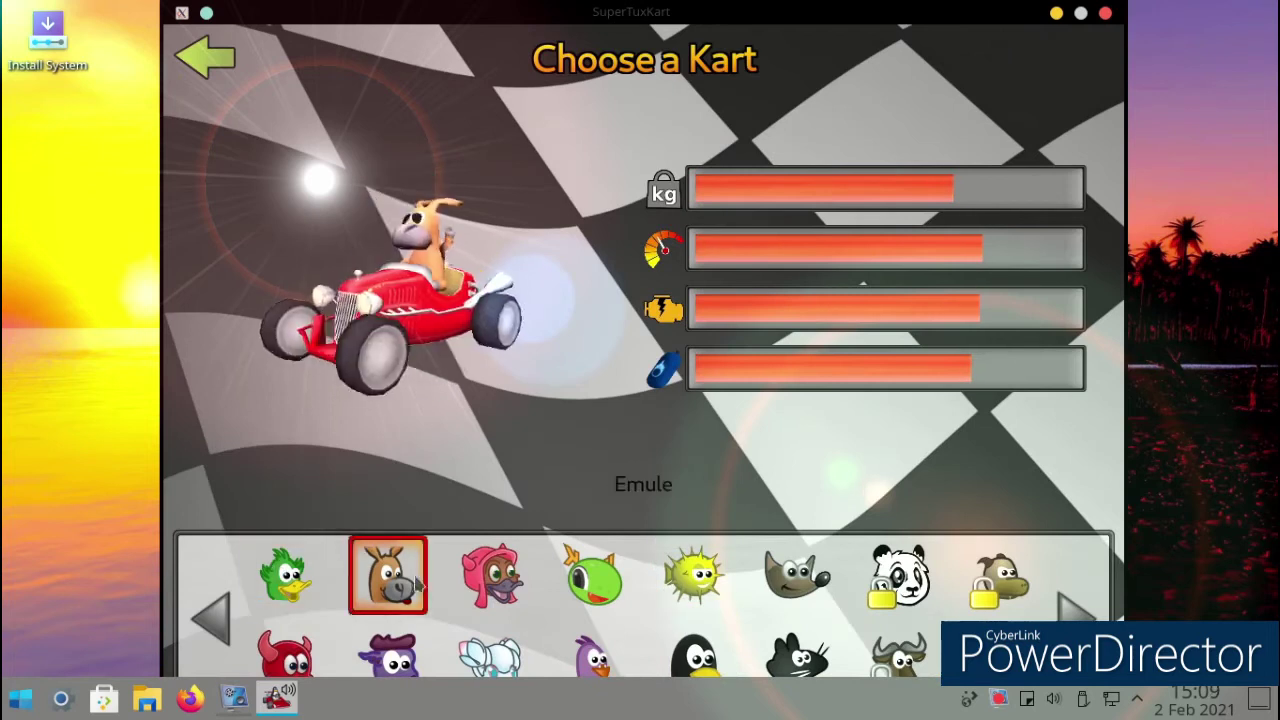
{"action": "left_click", "coordinate": [566, 602]}
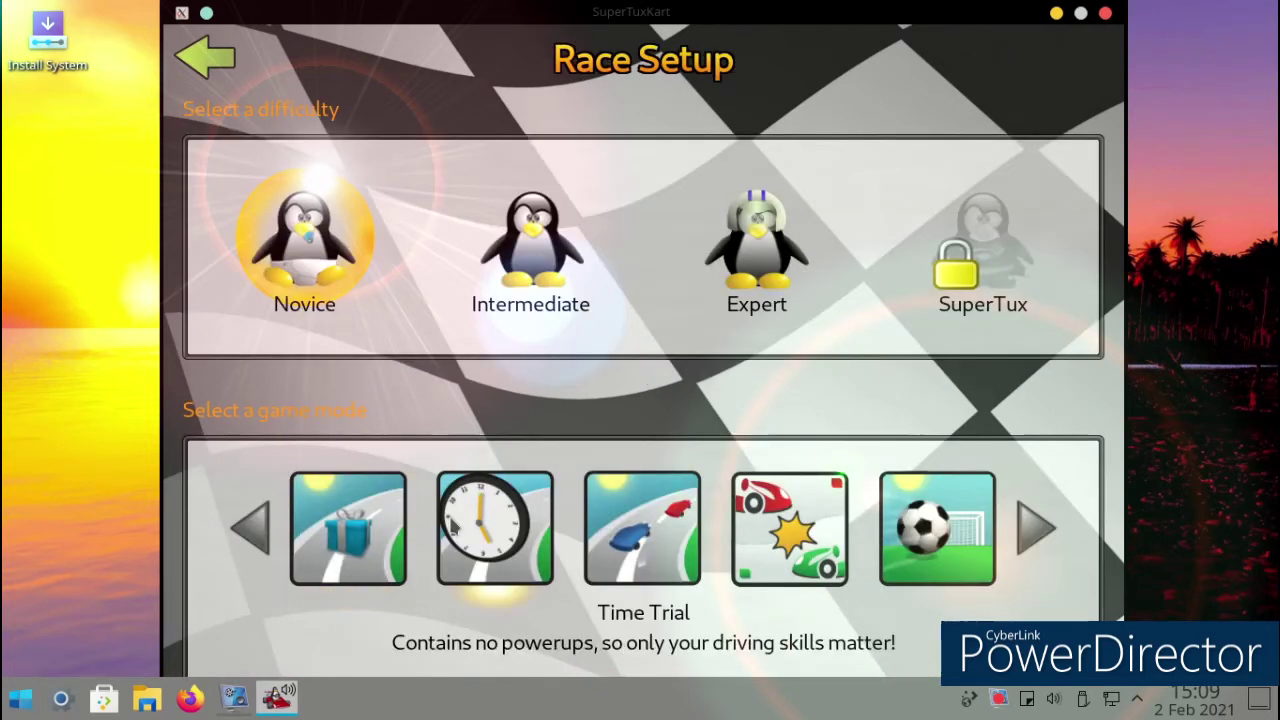
{"action": "left_click", "coordinate": [620, 528]}
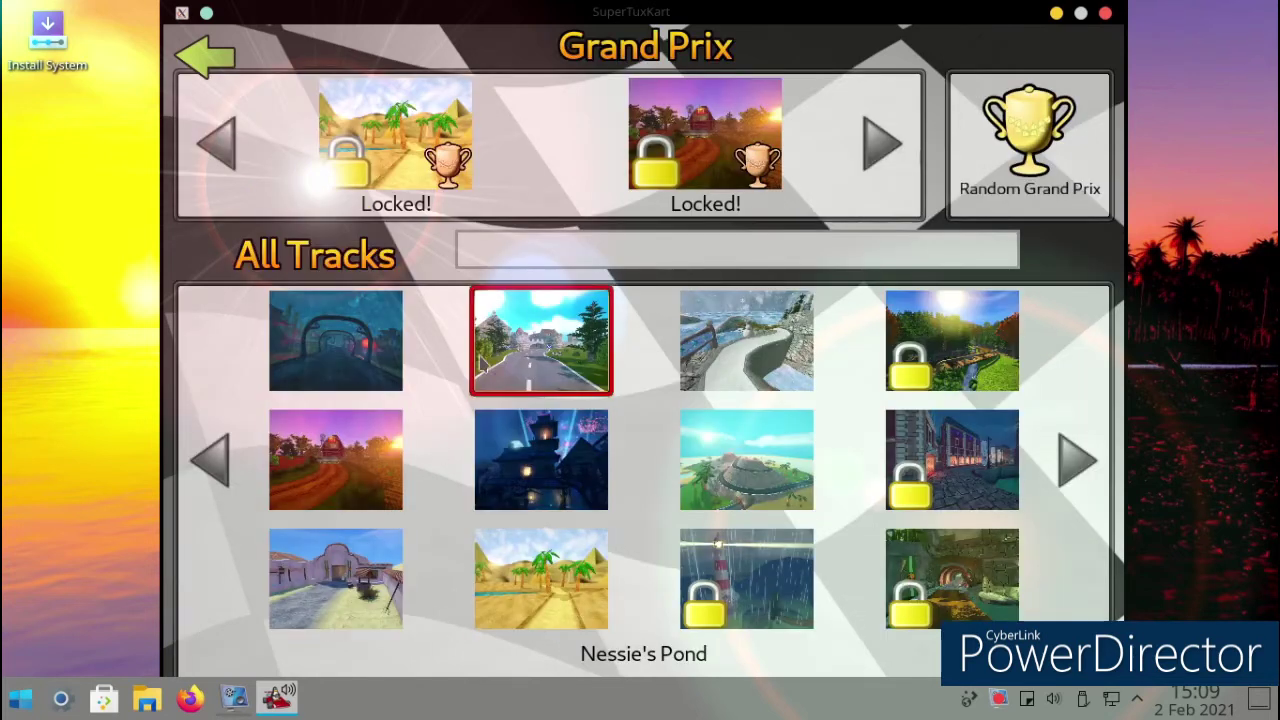
{"action": "left_click", "coordinate": [482, 364]}
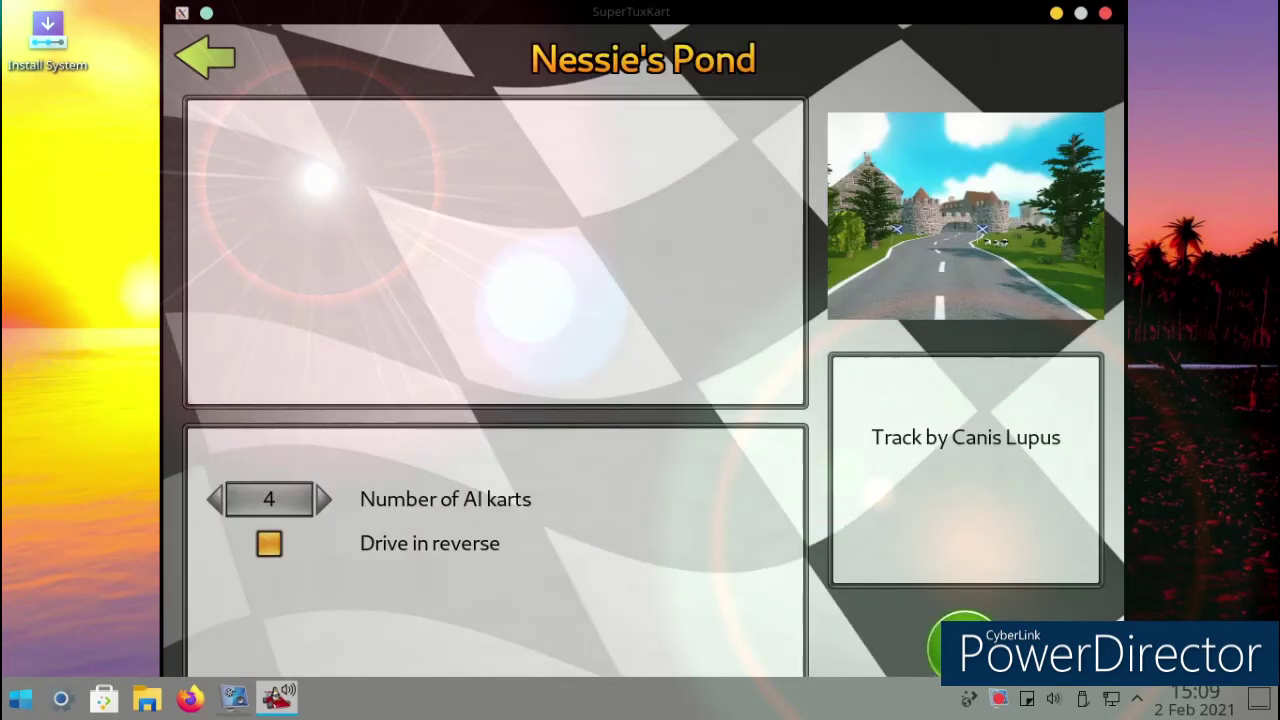
{"action": "key", "text": "Return"}
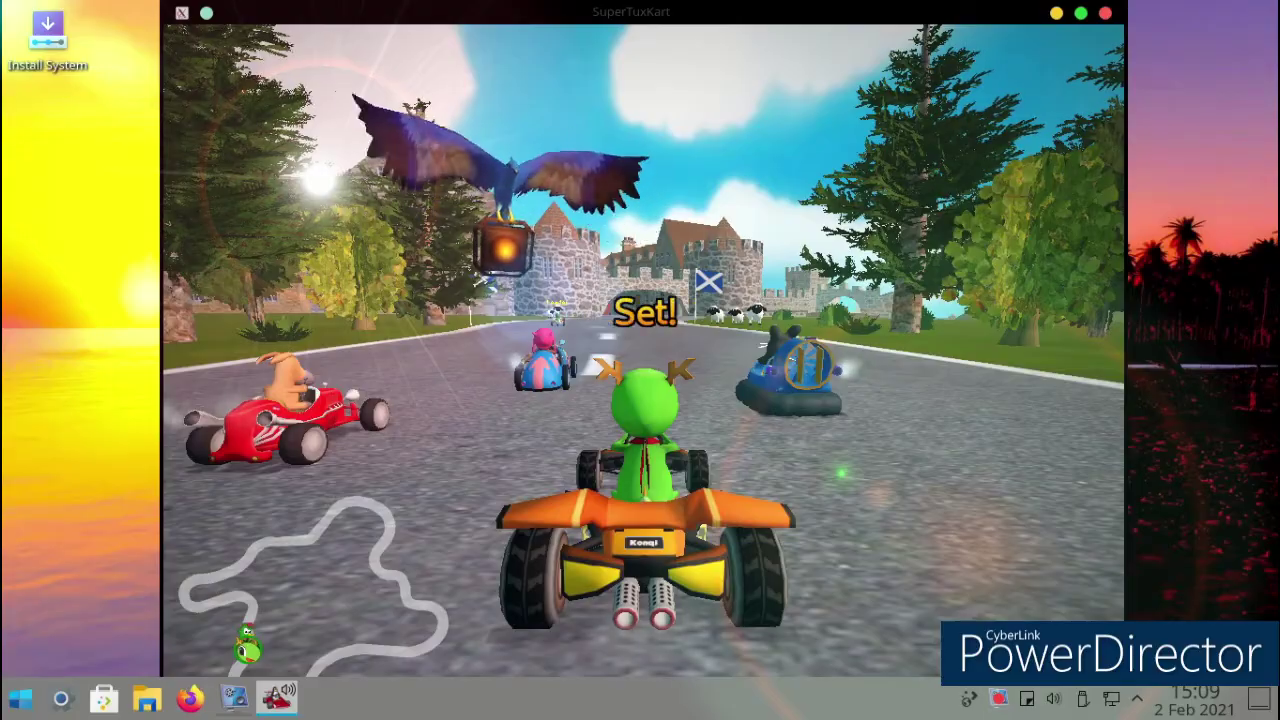
Drive the kart forward in the race and steer it right across the grass beside the water.
{"action": "key", "text": "Up"}
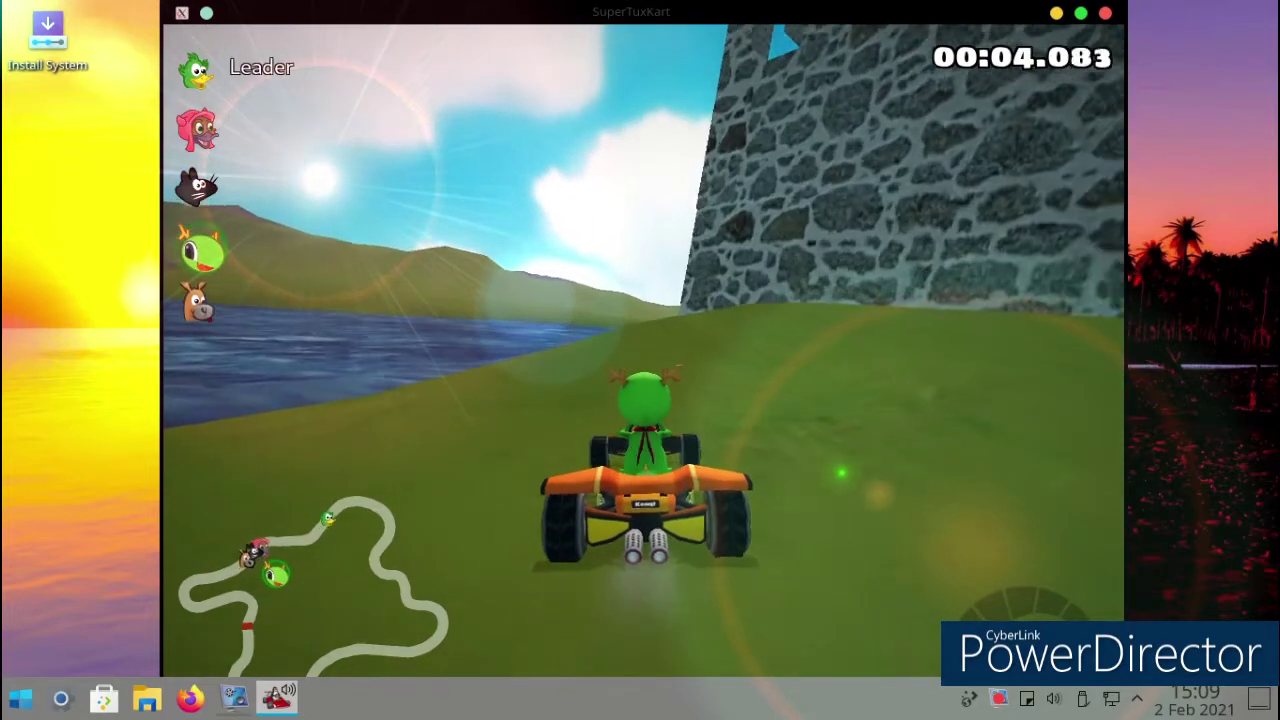
{"action": "key", "text": "Up"}
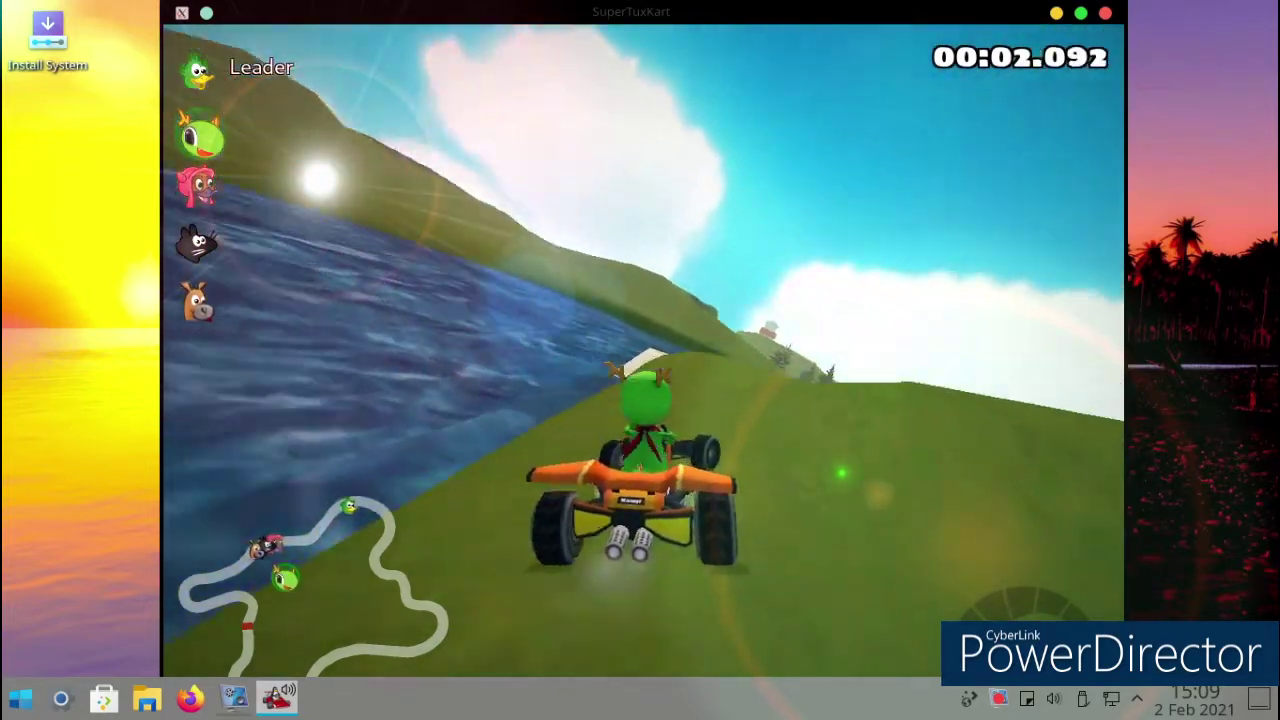
{"action": "key", "text": "Right"}
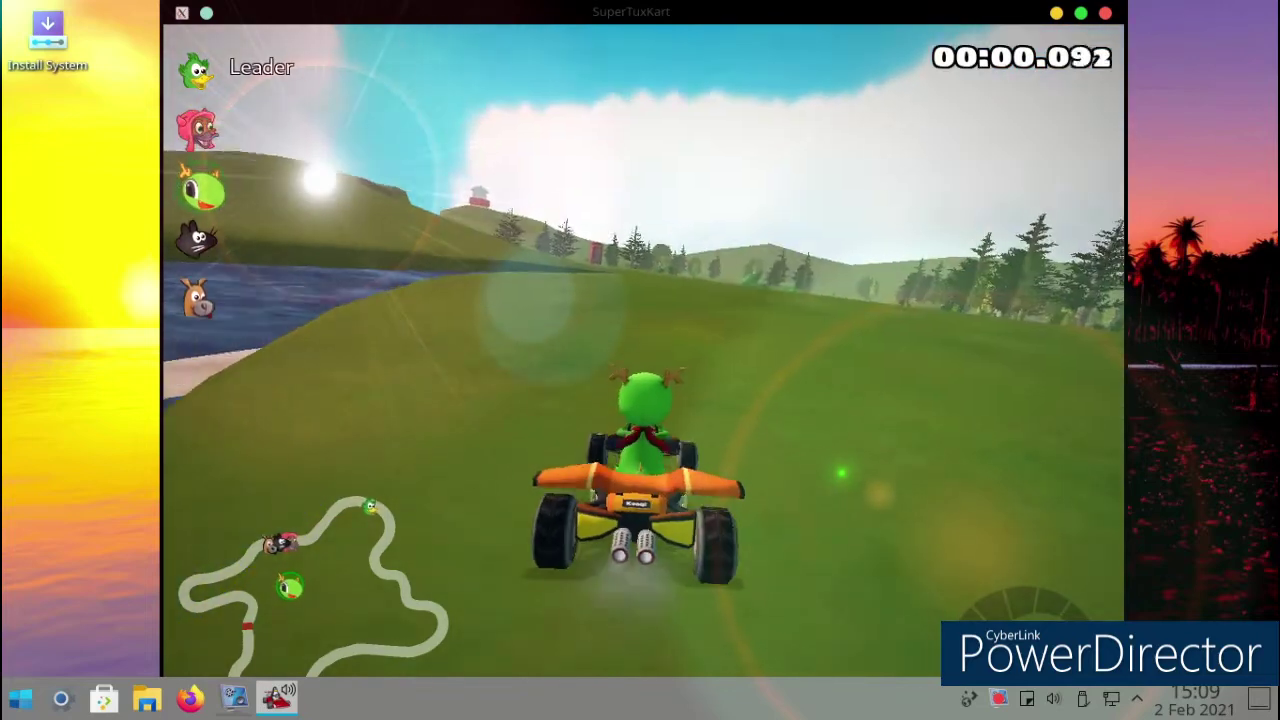
Pause and exit the race, and close SuperTuxKart.
{"action": "key", "text": "Escape"}
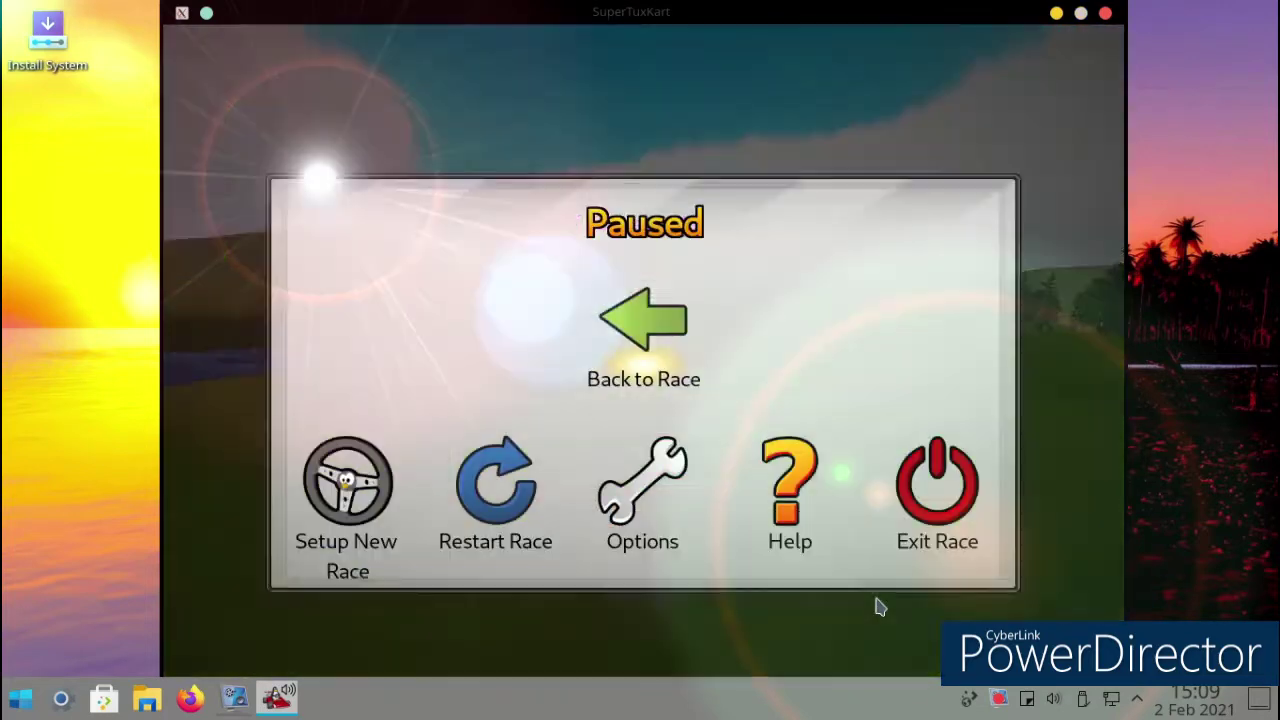
{"action": "left_click", "coordinate": [915, 508]}
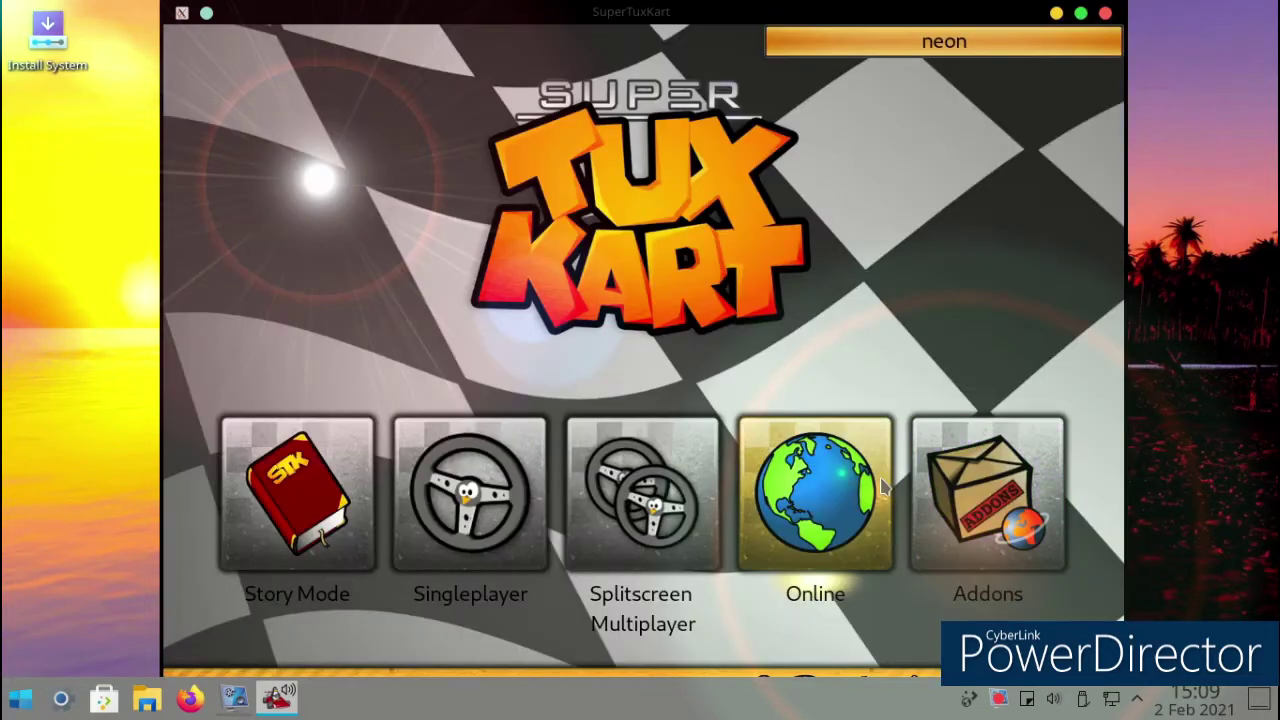
{"action": "left_click", "coordinate": [1106, 14]}
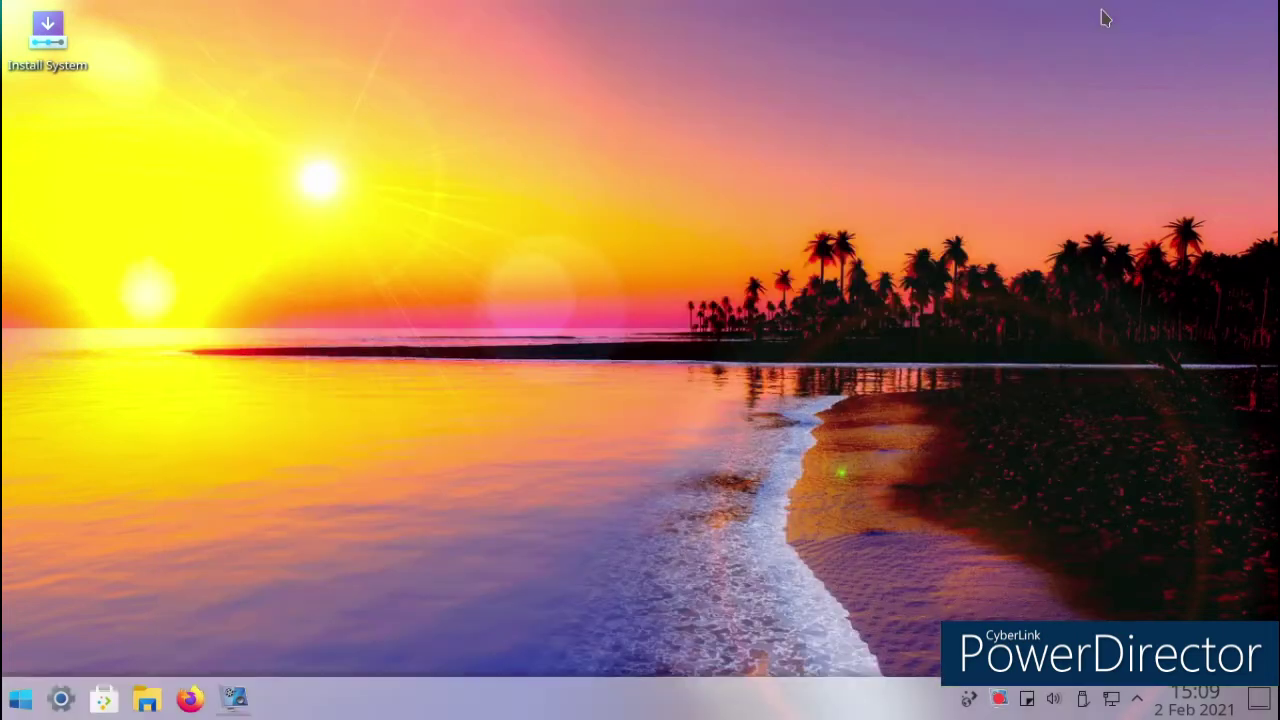
Open System Settings and view the System Information page for the software and hardware details.
{"action": "left_click", "coordinate": [16, 700]}
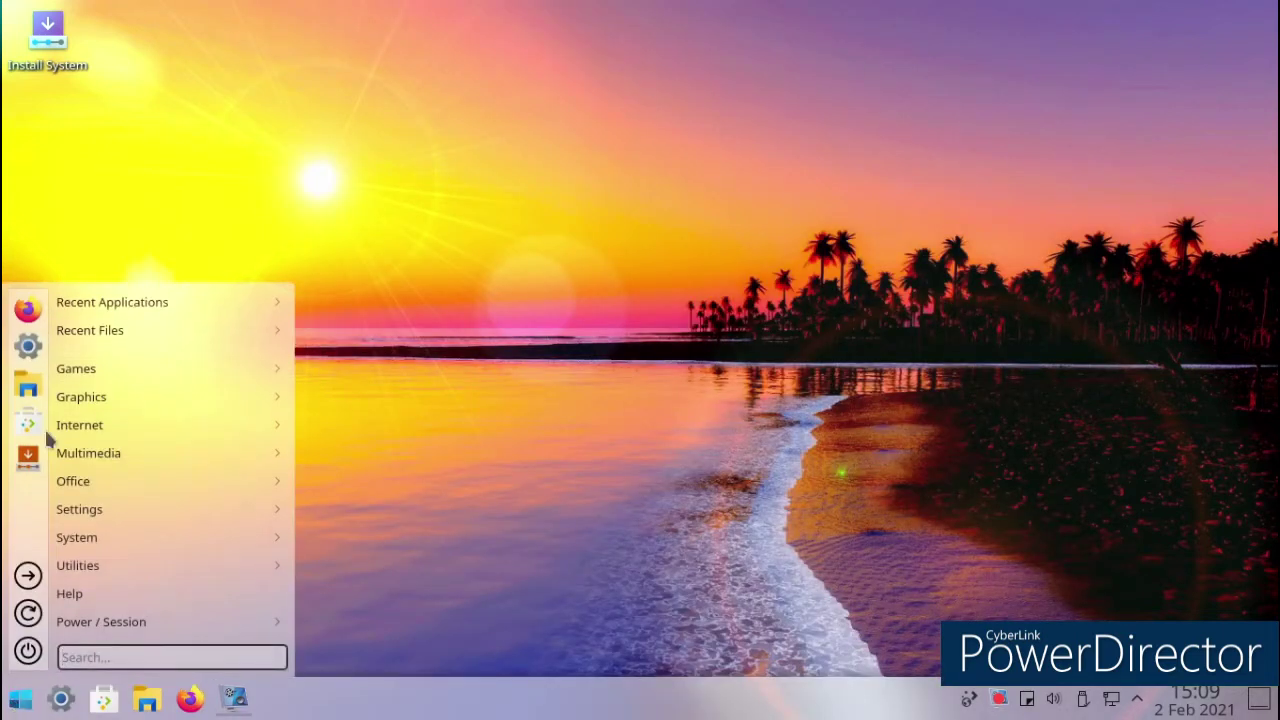
{"action": "left_click", "coordinate": [35, 350]}
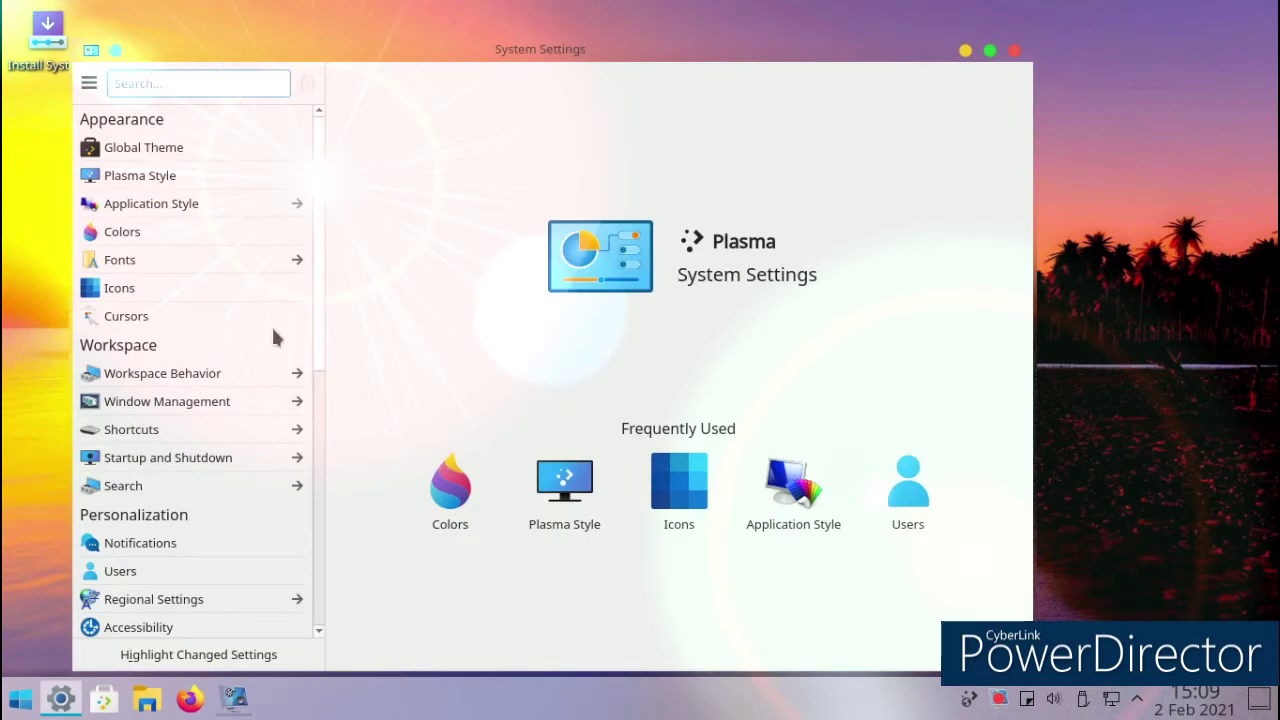
{"action": "scroll", "coordinate": [233, 340], "scroll_direction": "down", "scroll_amount": 6}
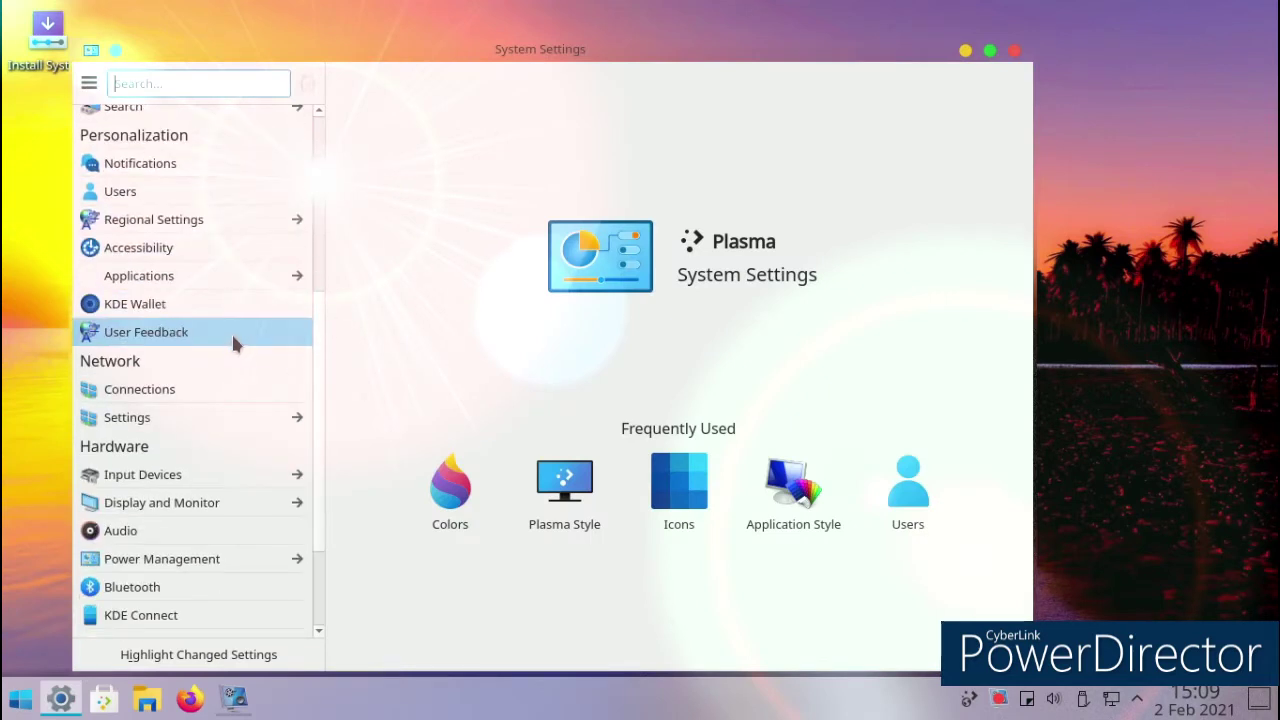
{"action": "scroll", "coordinate": [231, 331], "scroll_direction": "down", "scroll_amount": 3}
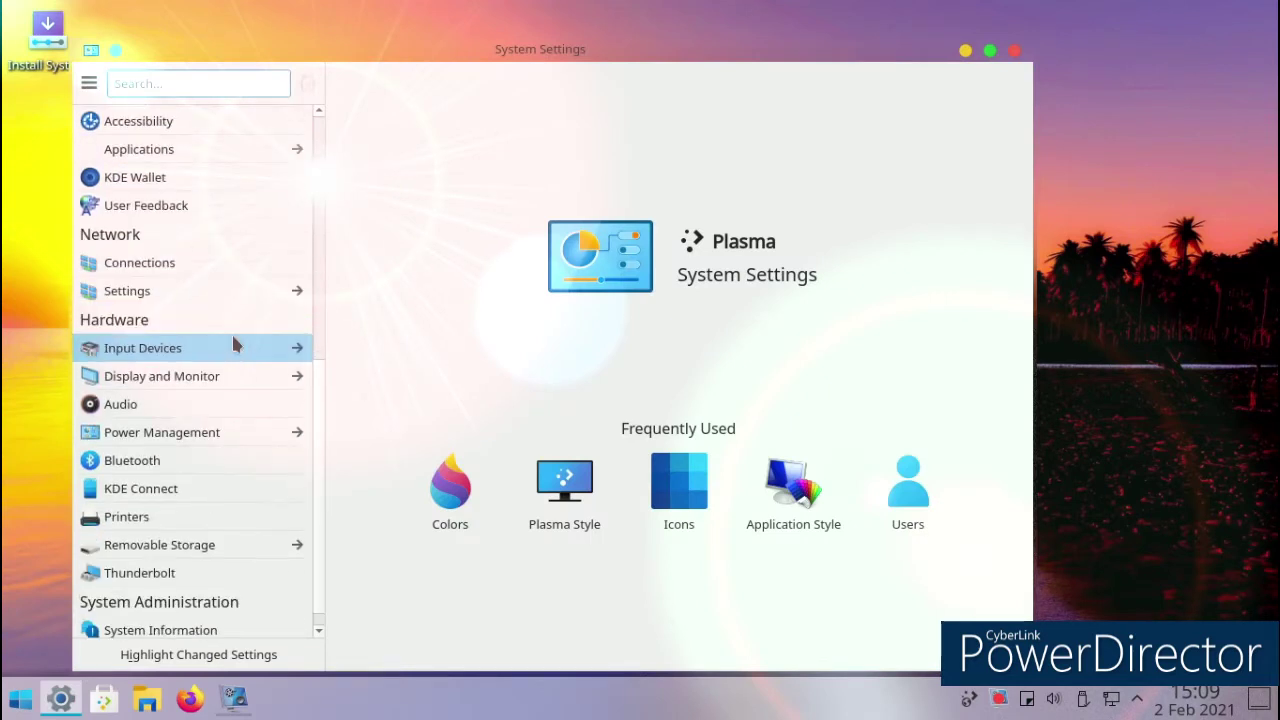
{"action": "left_click", "coordinate": [179, 620]}
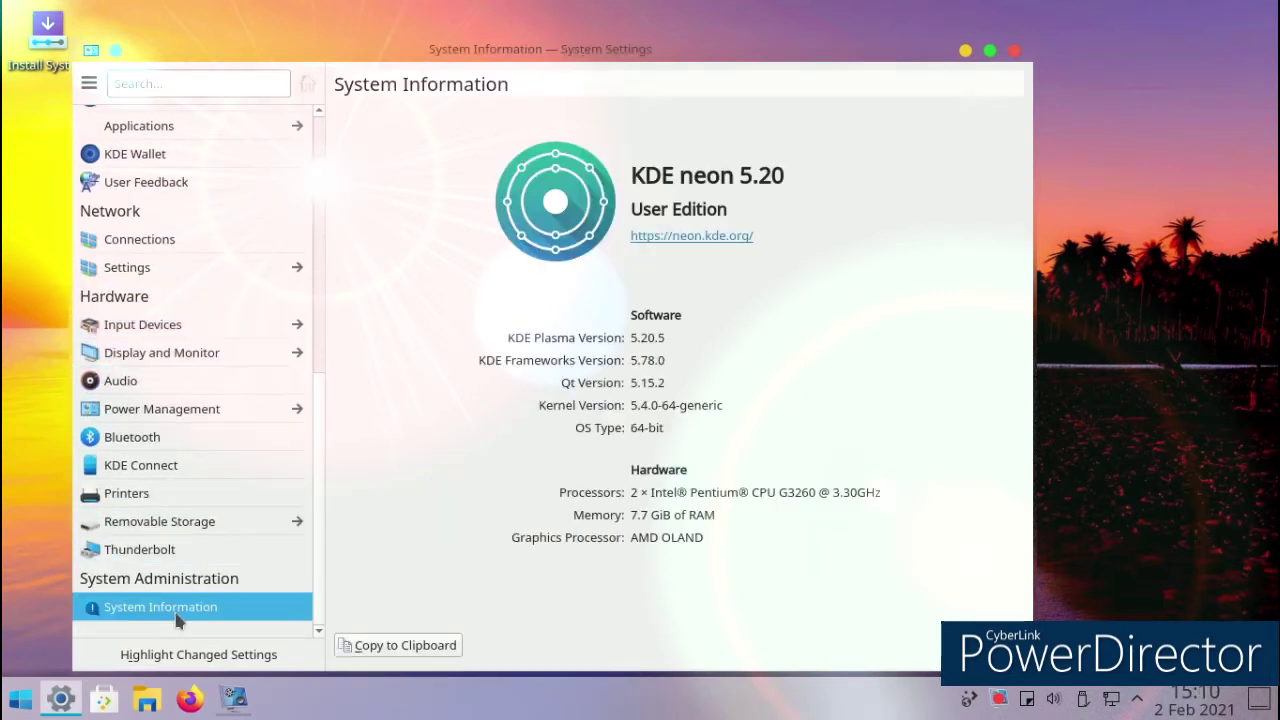
Look through the Thunderbolt page and the network Proxy, Cookies and Browser Identification settings, and close System Settings.
{"action": "left_click", "coordinate": [145, 555]}
{"action": "left_click", "coordinate": [98, 265]}
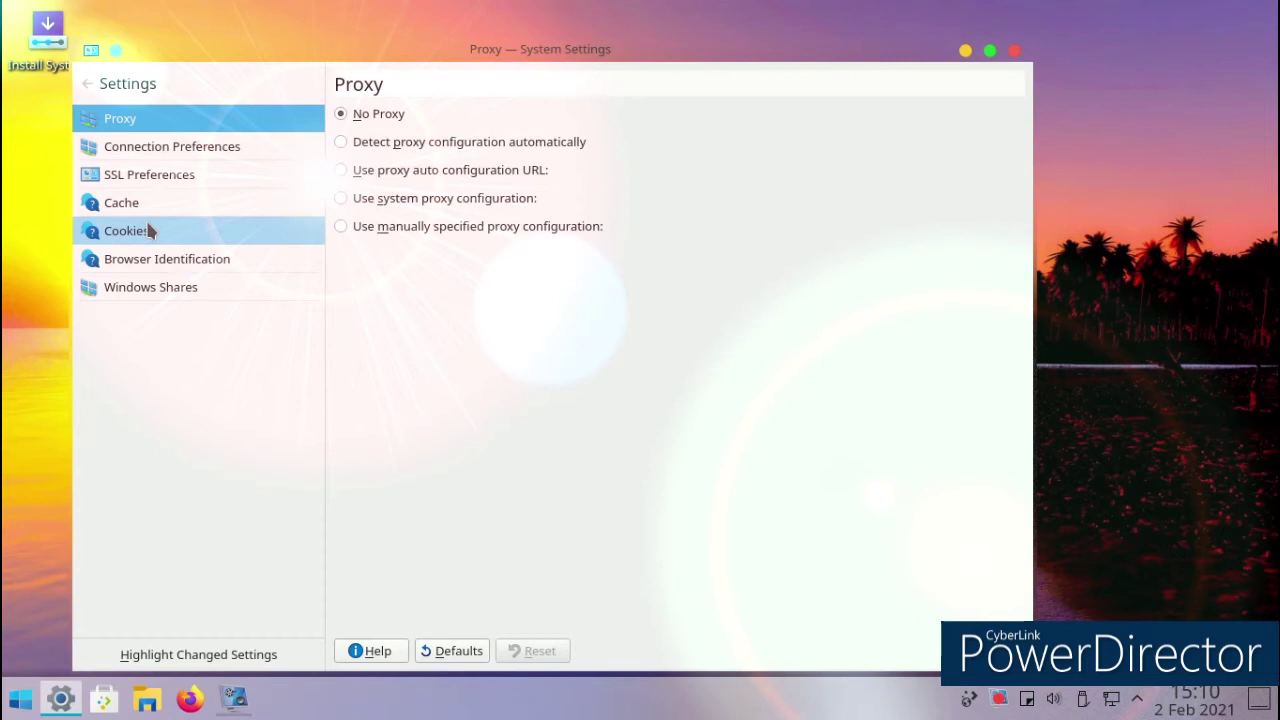
{"action": "left_click", "coordinate": [148, 230]}
{"action": "left_click", "coordinate": [148, 260]}
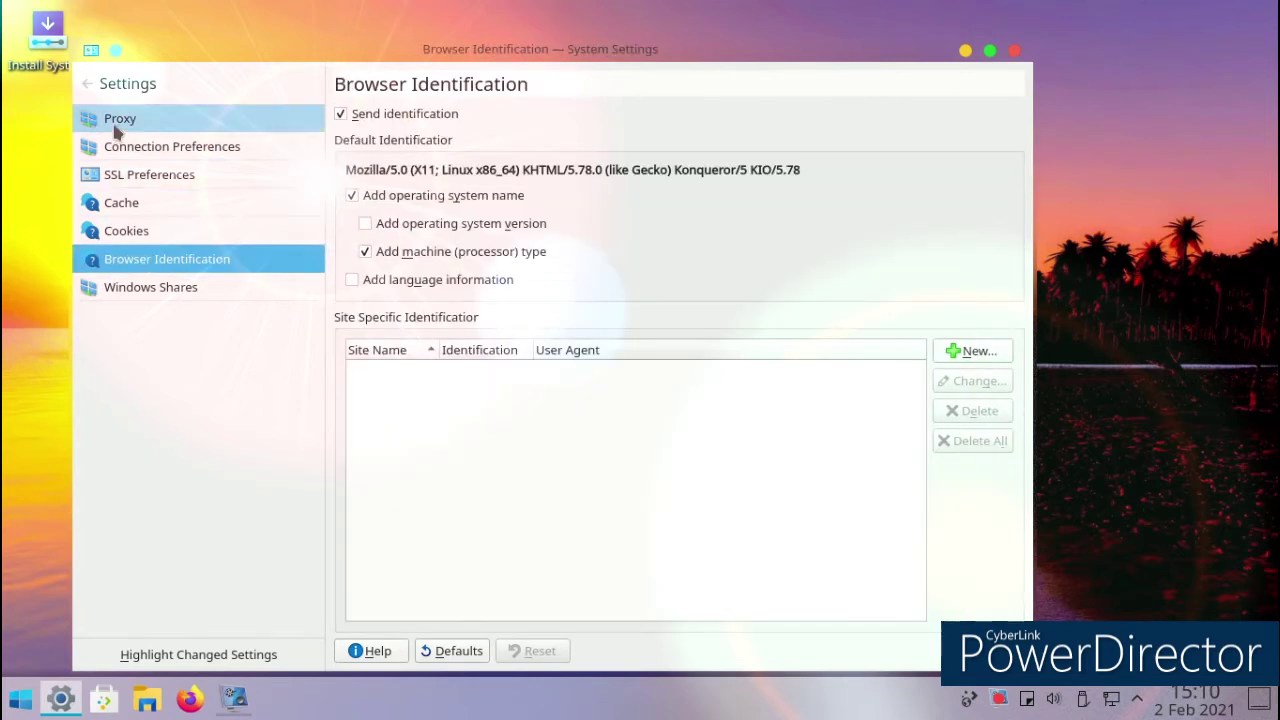
{"action": "left_click", "coordinate": [88, 85]}
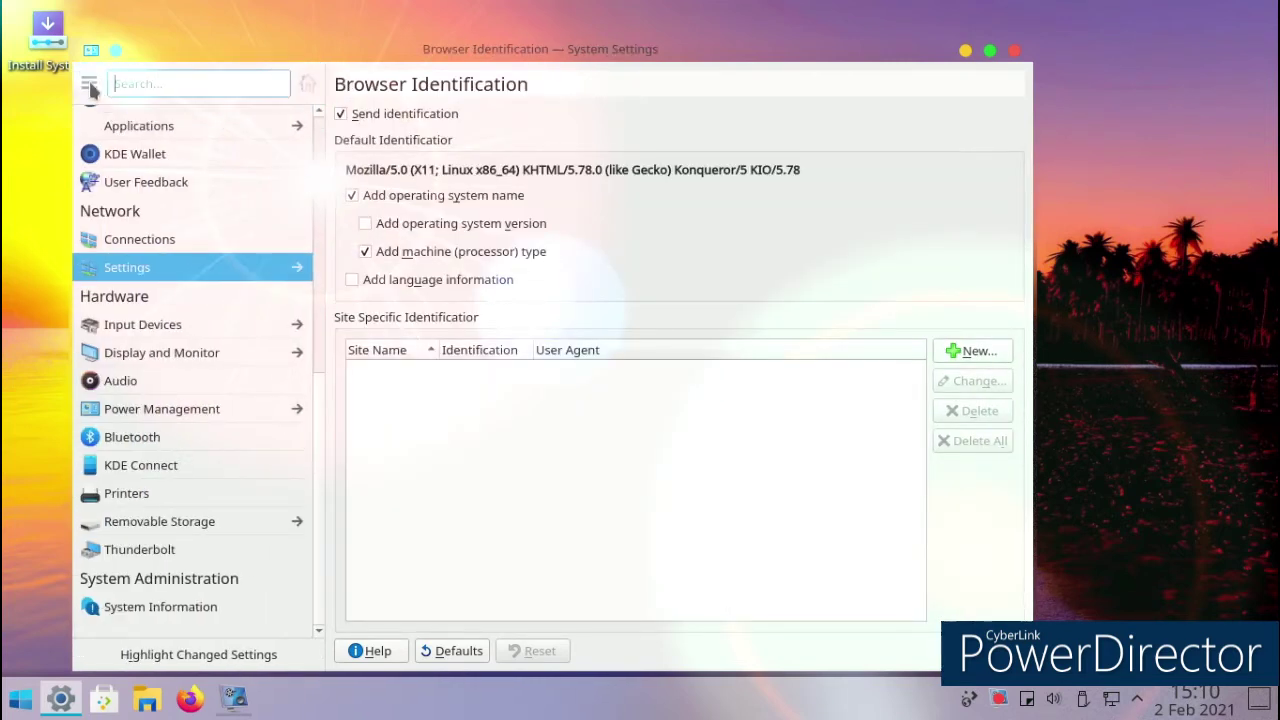
{"action": "left_click", "coordinate": [1016, 51]}
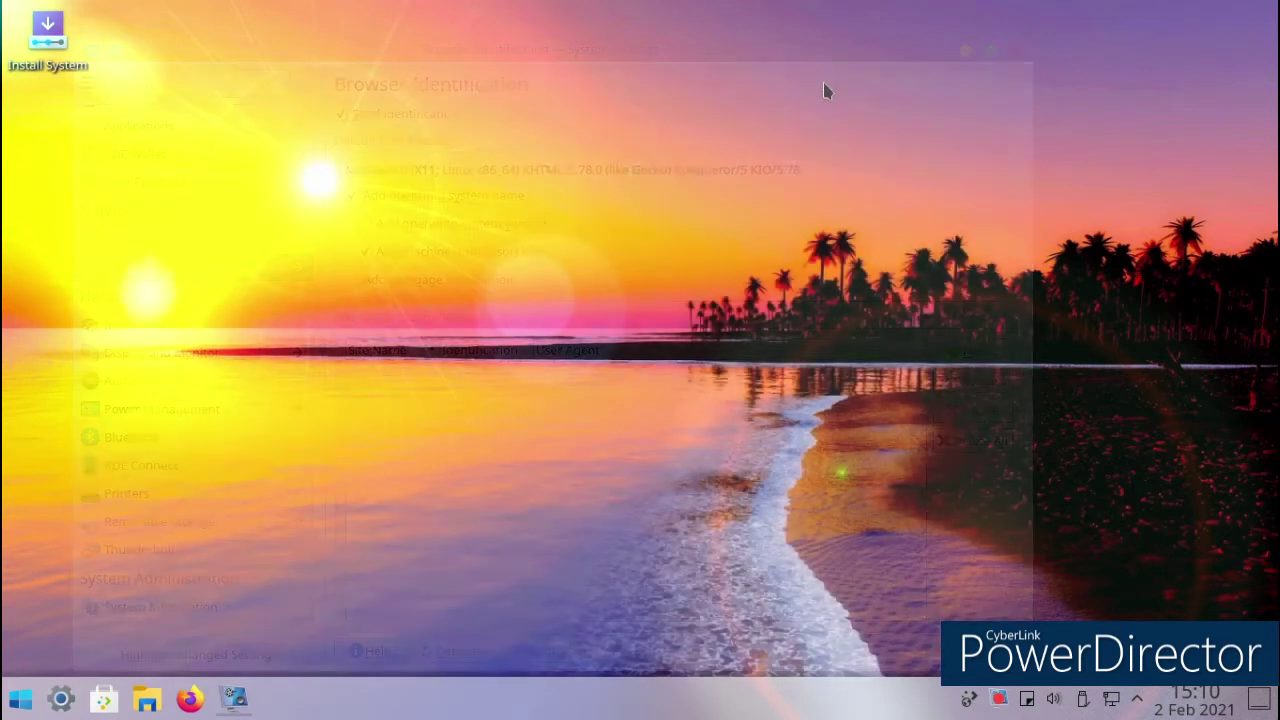
Open Discover, install KolourPaint from the featured applications, and close Discover.
{"action": "left_click", "coordinate": [18, 703]}
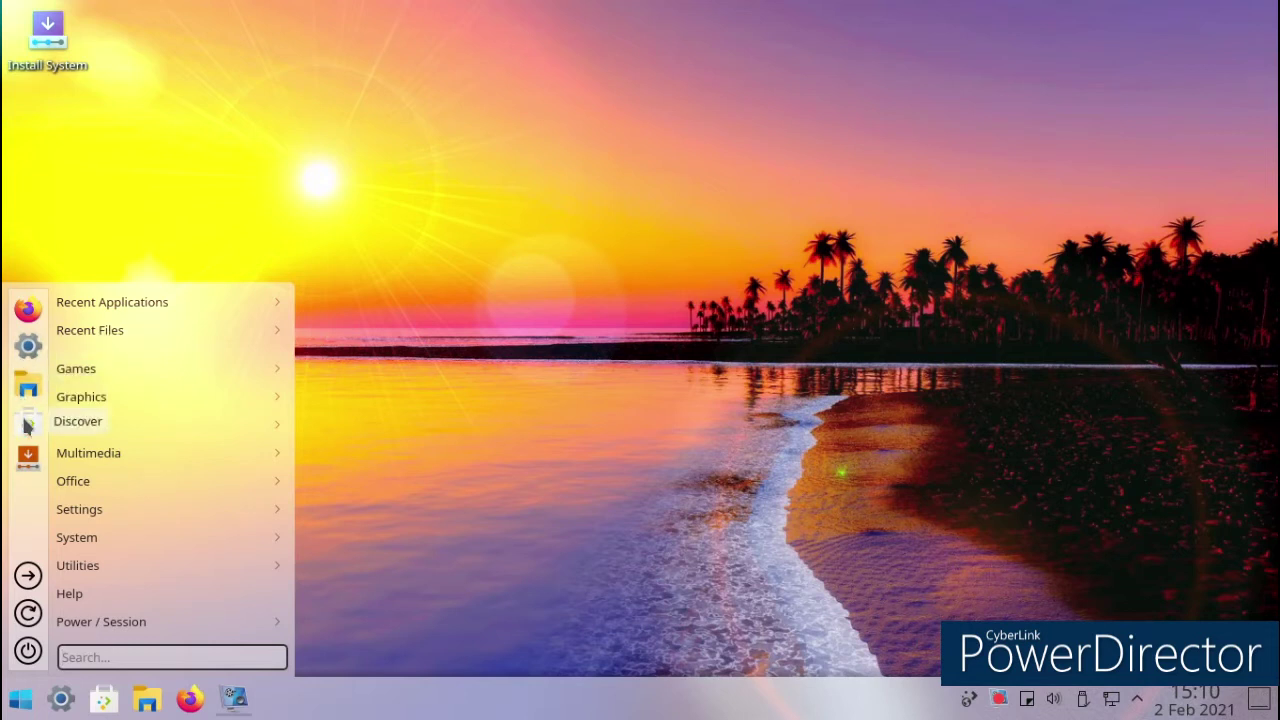
{"action": "left_click", "coordinate": [28, 425]}
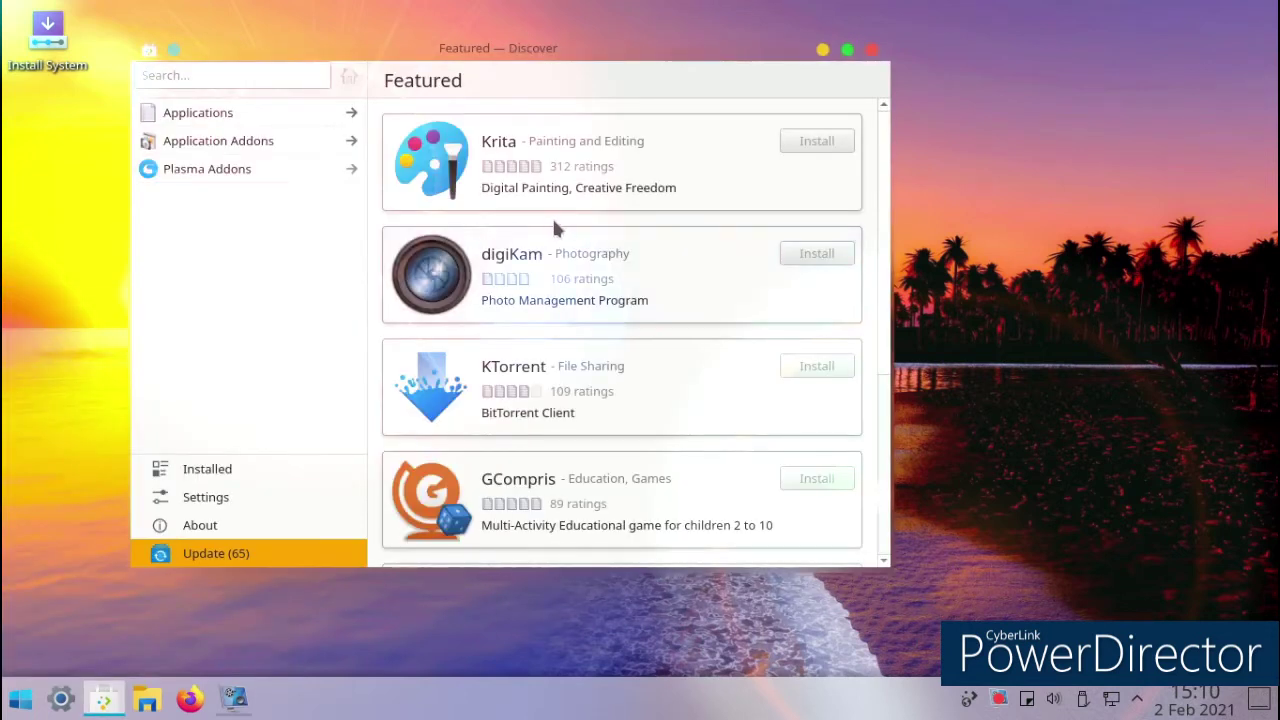
{"action": "scroll", "coordinate": [560, 240], "scroll_direction": "down", "scroll_amount": 5}
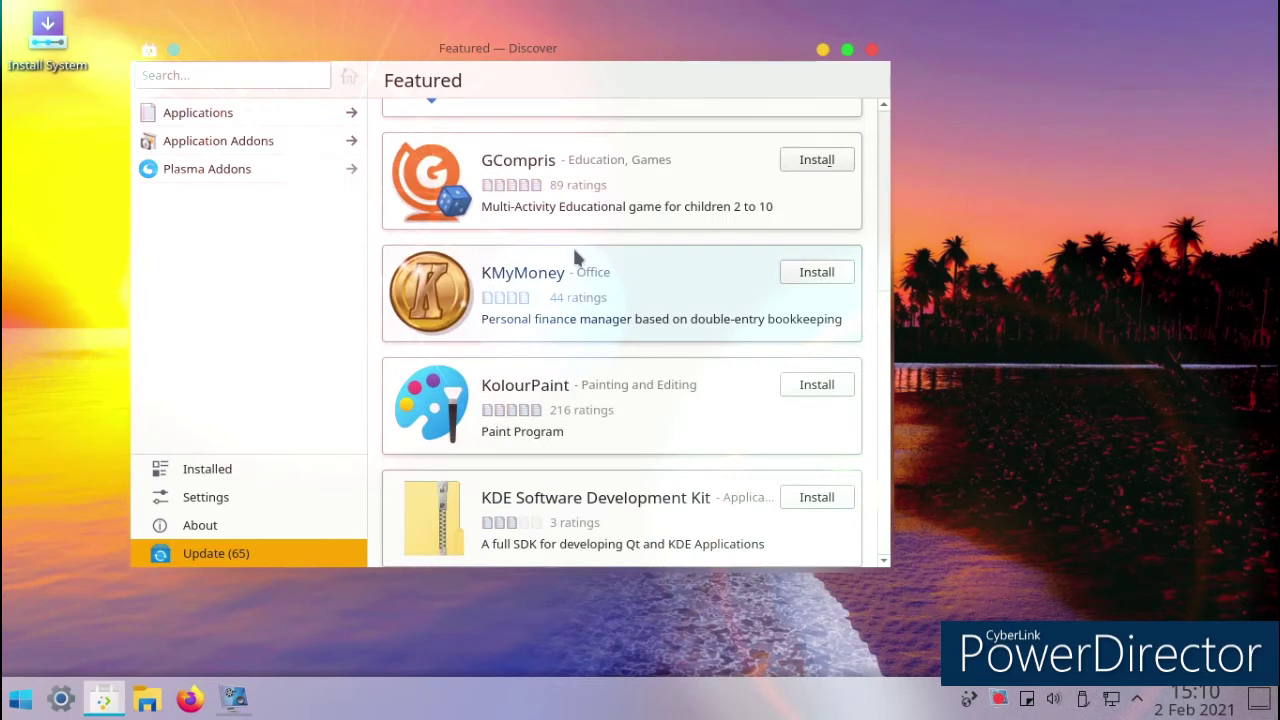
{"action": "left_click", "coordinate": [814, 392]}
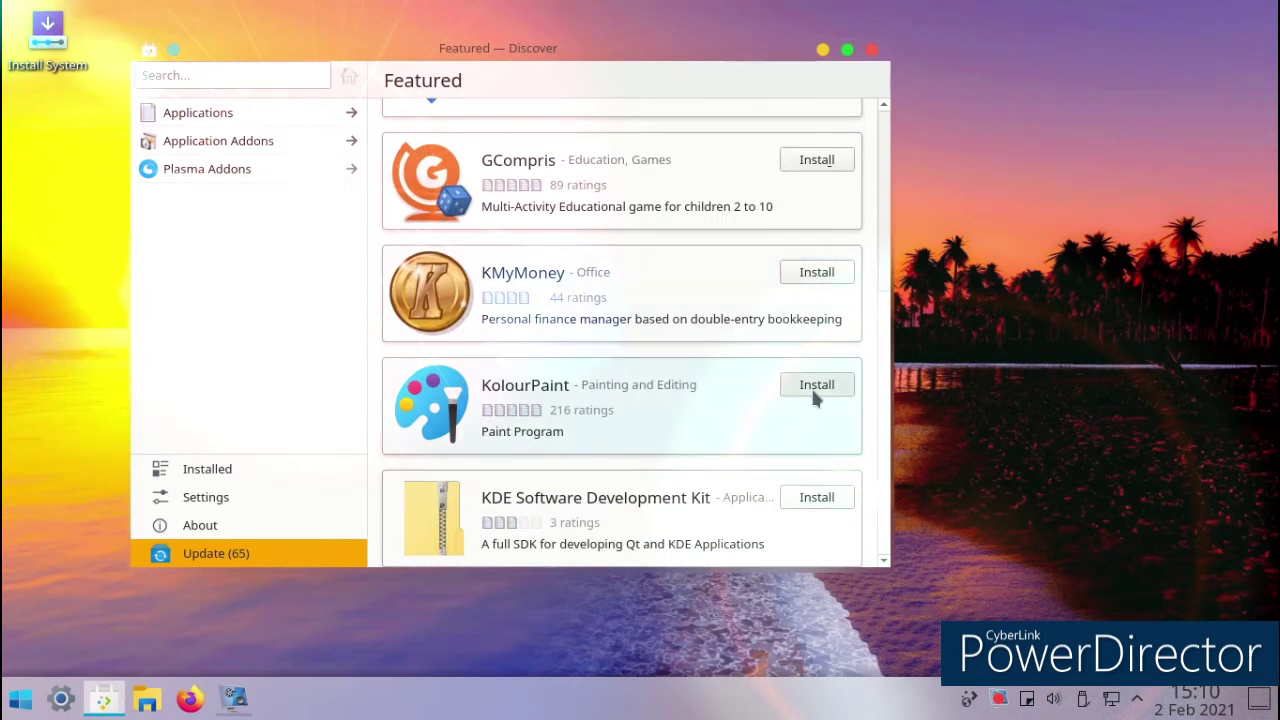
{"action": "left_click", "coordinate": [240, 703]}
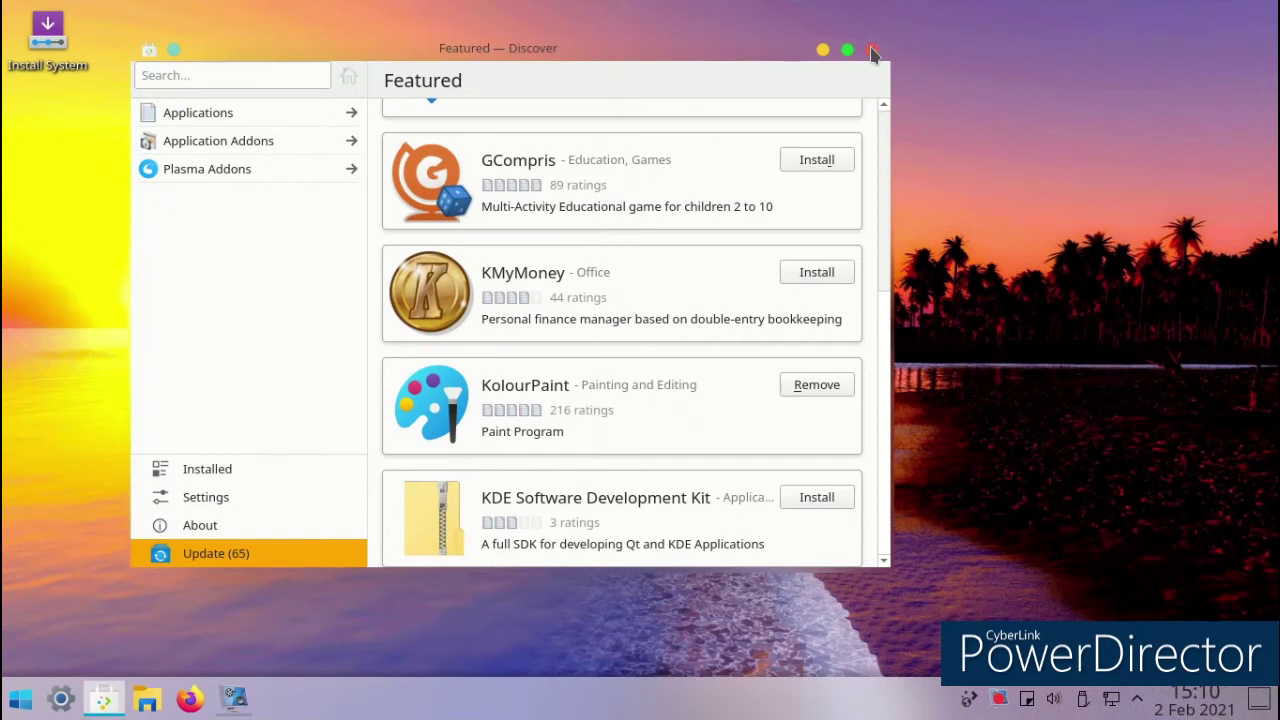
{"action": "left_click", "coordinate": [871, 50]}
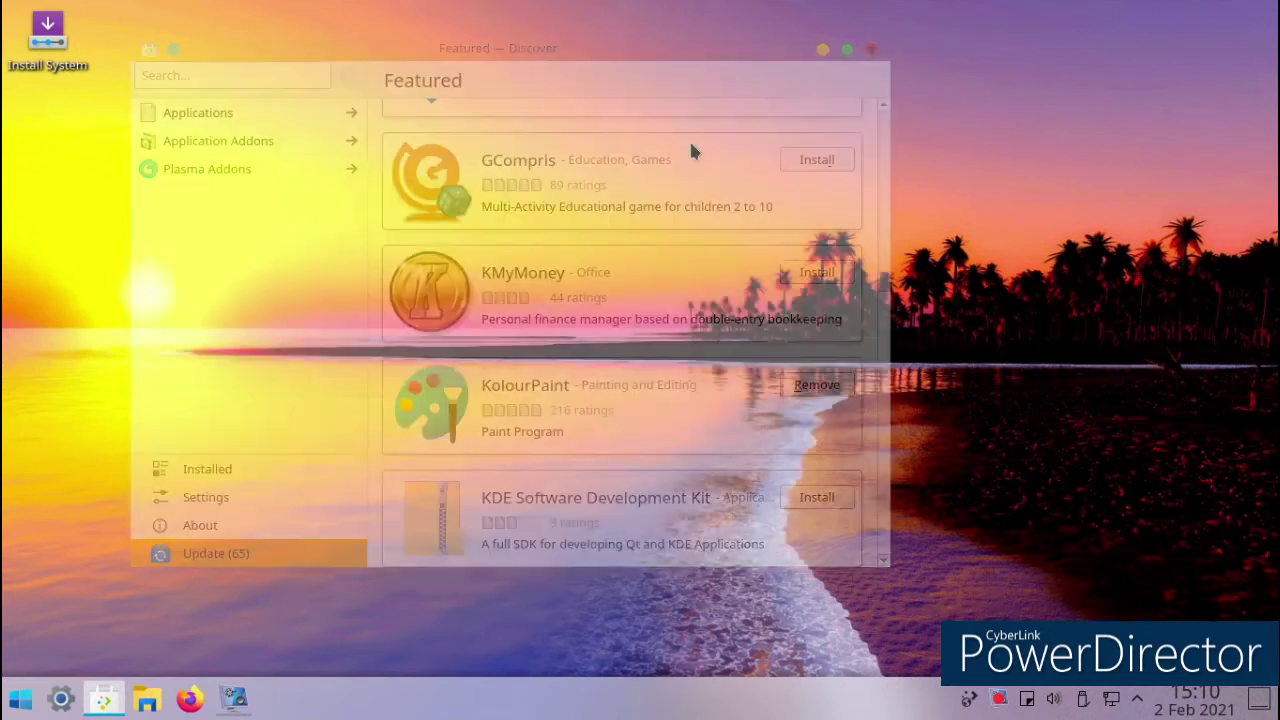
Launch KolourPaint from the Graphics applications.
{"action": "left_click", "coordinate": [20, 703]}
{"action": "mouse_move", "coordinate": [113, 455]}
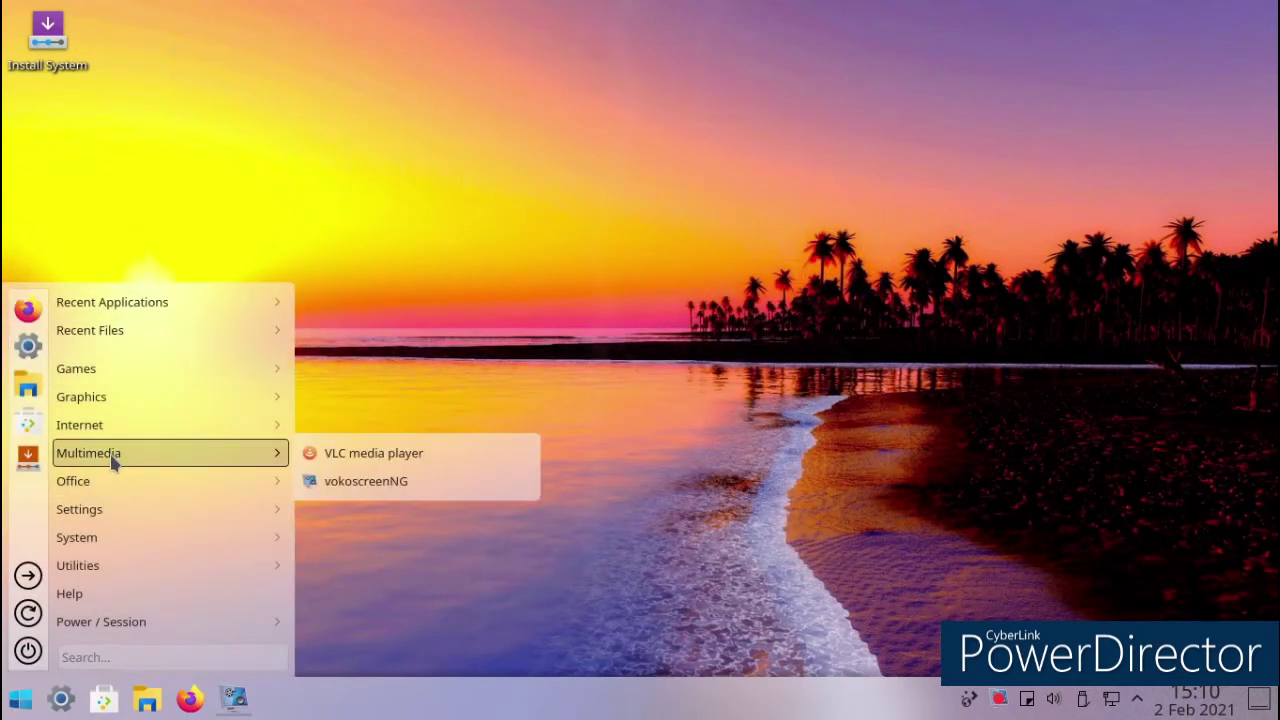
{"action": "mouse_move", "coordinate": [128, 397]}
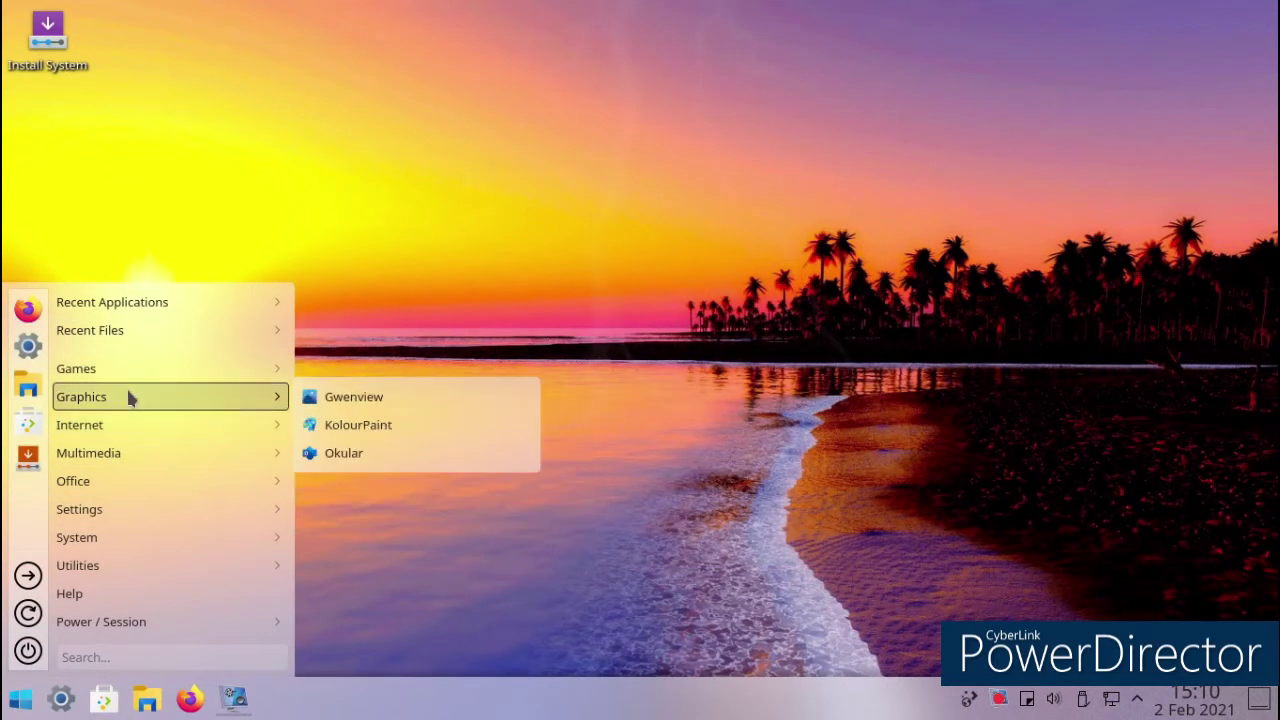
{"action": "left_click", "coordinate": [358, 427]}
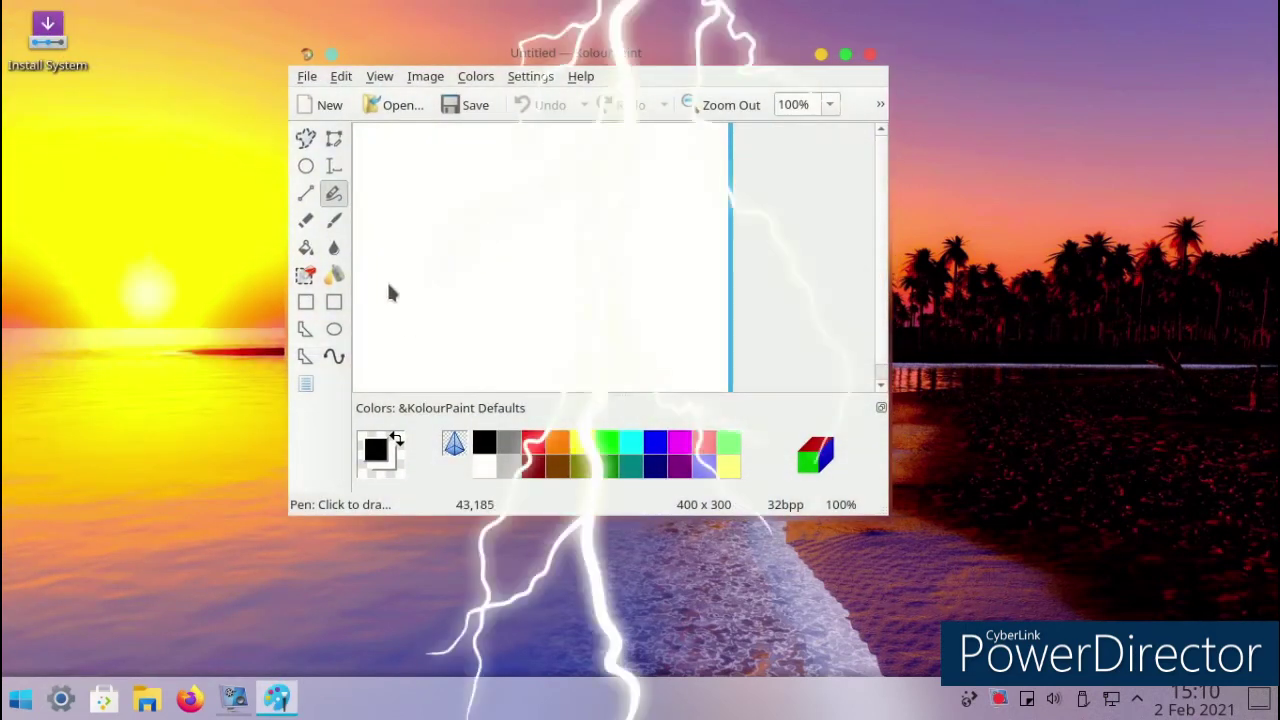
Brush a closed black outline with a pointed top on the canvas and a green outline around its base.
{"action": "left_click", "coordinate": [333, 220]}
{"action": "mouse_move", "coordinate": [462, 190]}
{"action": "left_mouse_down"}
{"action": "mouse_move", "coordinate": [412, 242]}
{"action": "mouse_move", "coordinate": [392, 329]}
{"action": "mouse_move", "coordinate": [464, 361]}
{"action": "mouse_move", "coordinate": [506, 245]}
{"action": "mouse_move", "coordinate": [456, 166]}
{"action": "left_mouse_up"}
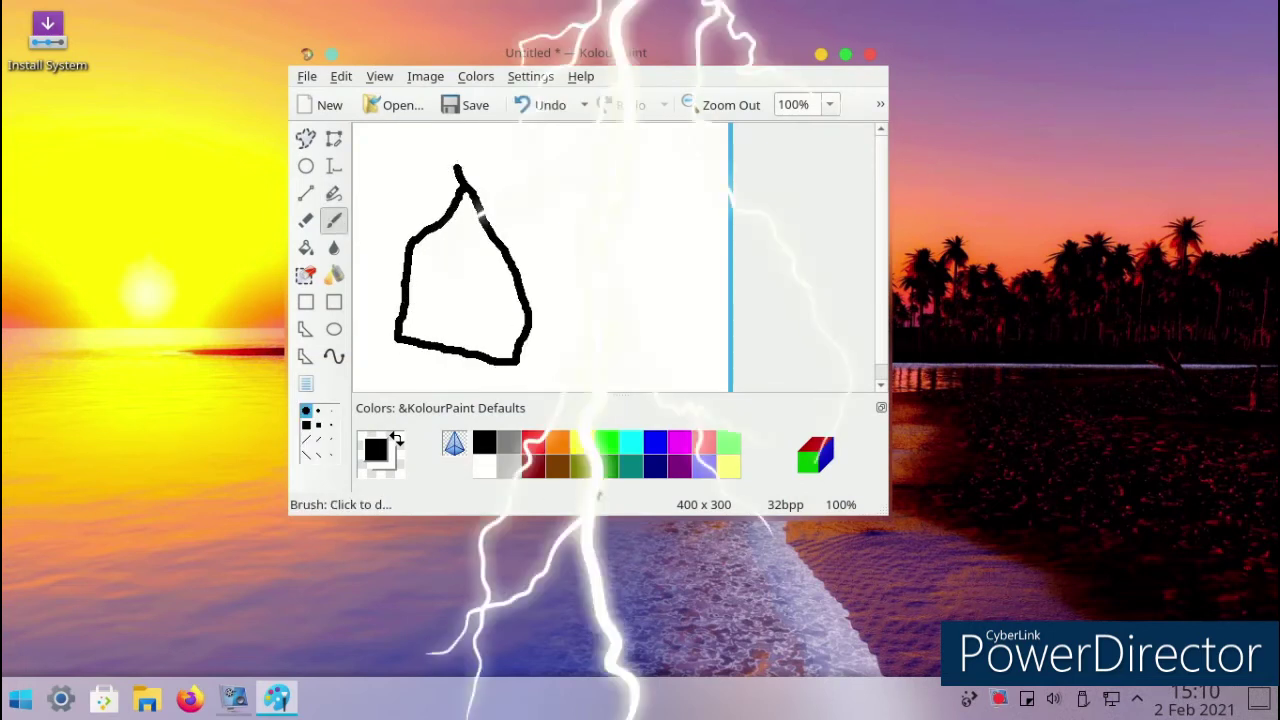
{"action": "left_click", "coordinate": [604, 445]}
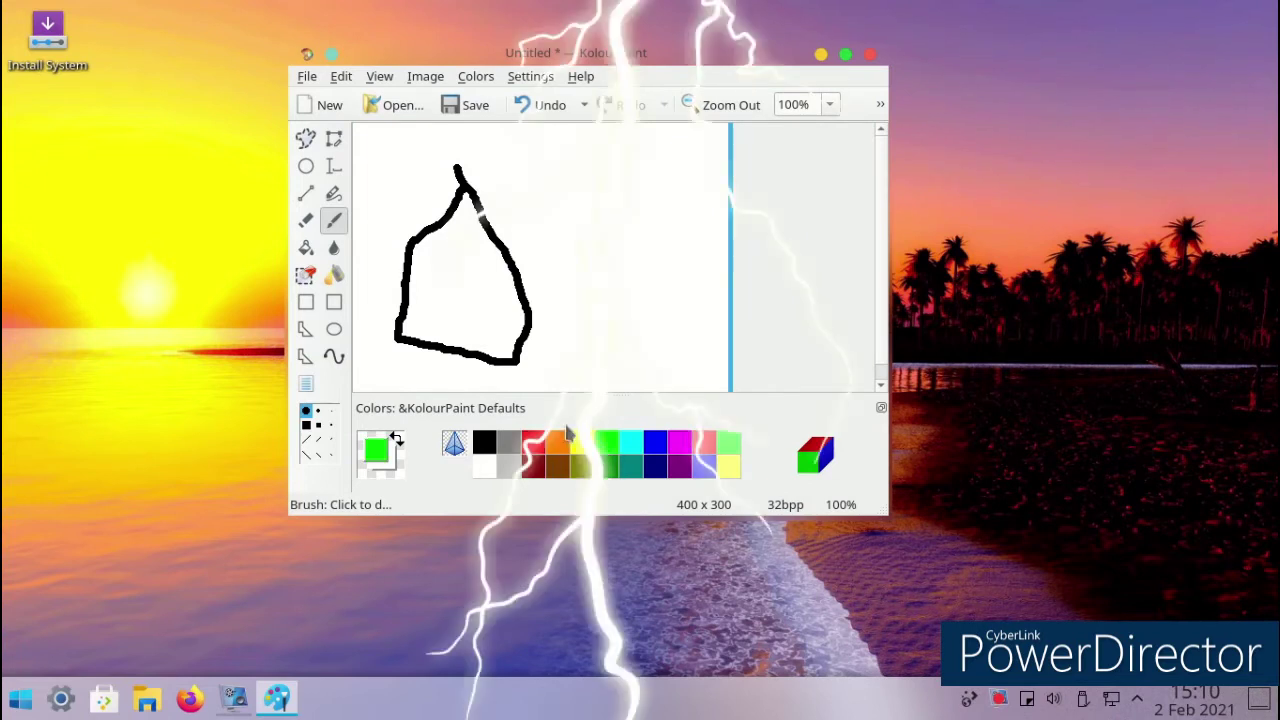
{"action": "mouse_move", "coordinate": [586, 376]}
{"action": "left_mouse_down"}
{"action": "mouse_move", "coordinate": [524, 385]}
{"action": "mouse_move", "coordinate": [391, 371]}
{"action": "mouse_move", "coordinate": [363, 329]}
{"action": "mouse_move", "coordinate": [395, 290]}
{"action": "left_mouse_up"}
{"action": "left_click_drag", "start_coordinate": [516, 290], "coordinate": [585, 357]}
Set the drawing colour to yellow and try to draw an ellipse beside the black shape with the elliptical selection tool.
{"action": "left_click", "coordinate": [305, 166]}
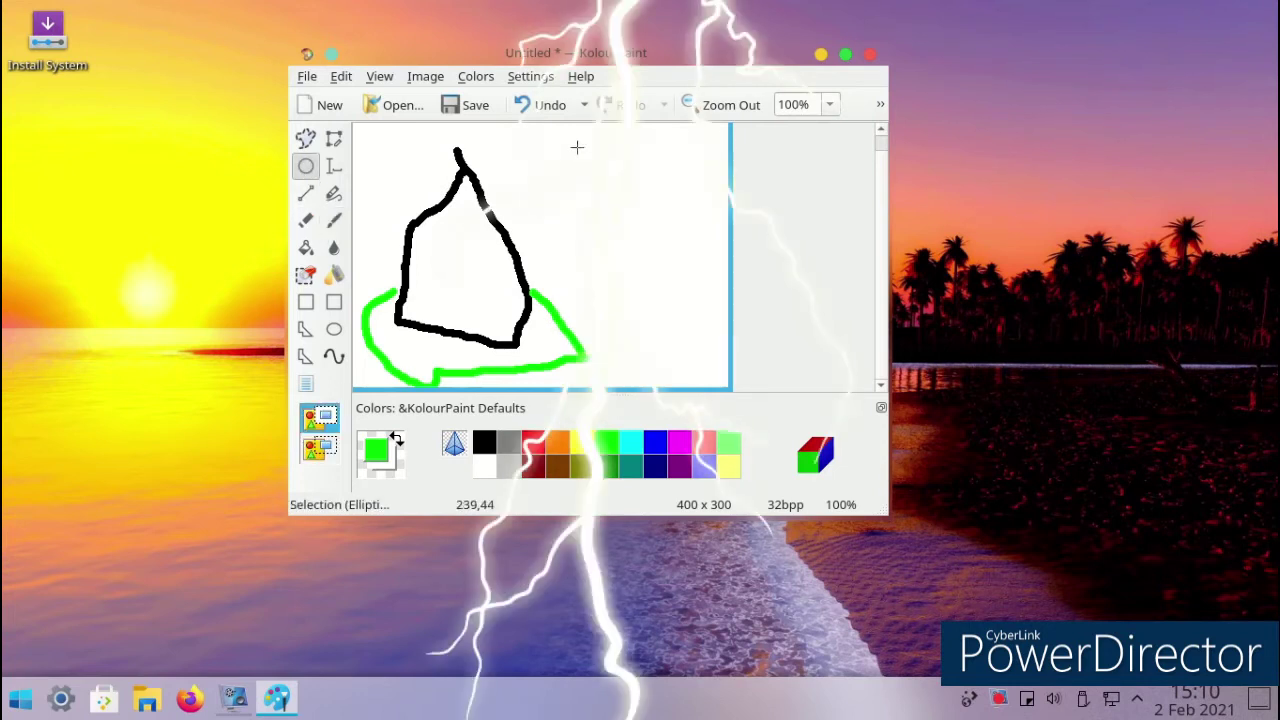
{"action": "left_click", "coordinate": [580, 441]}
{"action": "left_click_drag", "start_coordinate": [674, 150], "coordinate": [704, 229]}
{"action": "left_click", "coordinate": [640, 194]}
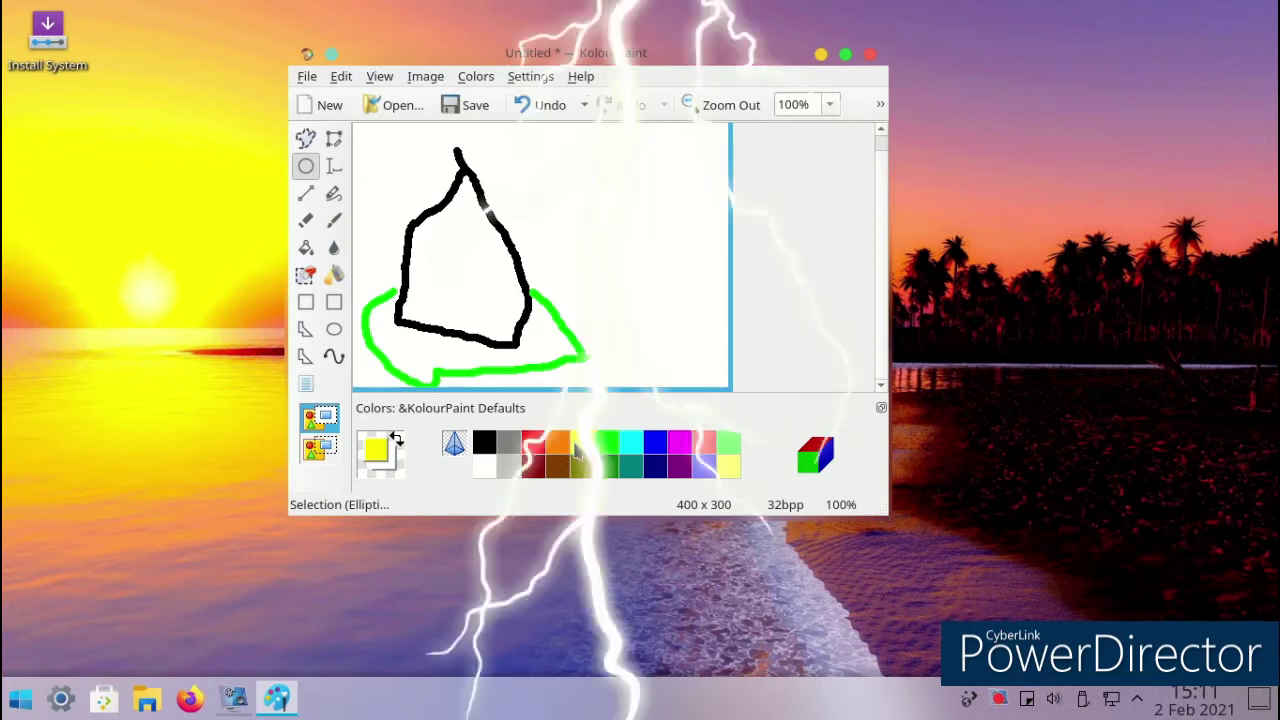
{"action": "left_click_drag", "start_coordinate": [562, 150], "coordinate": [672, 238]}
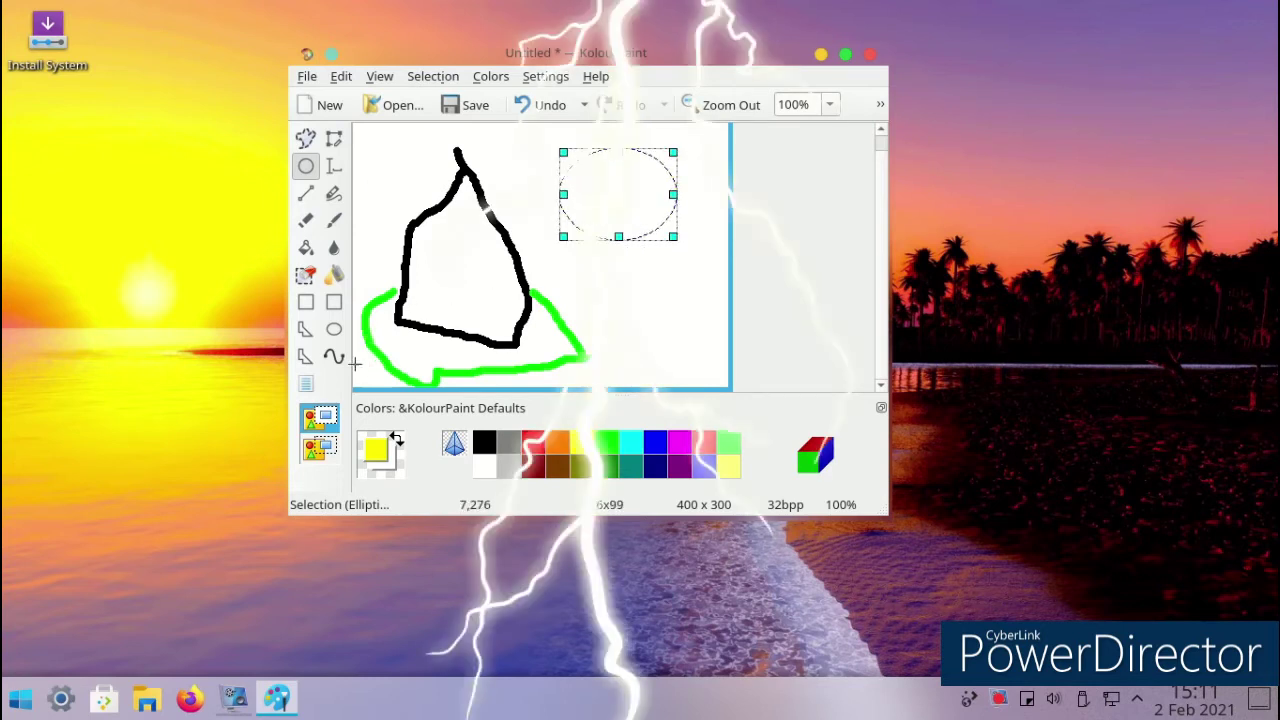
{"action": "left_click", "coordinate": [334, 277]}
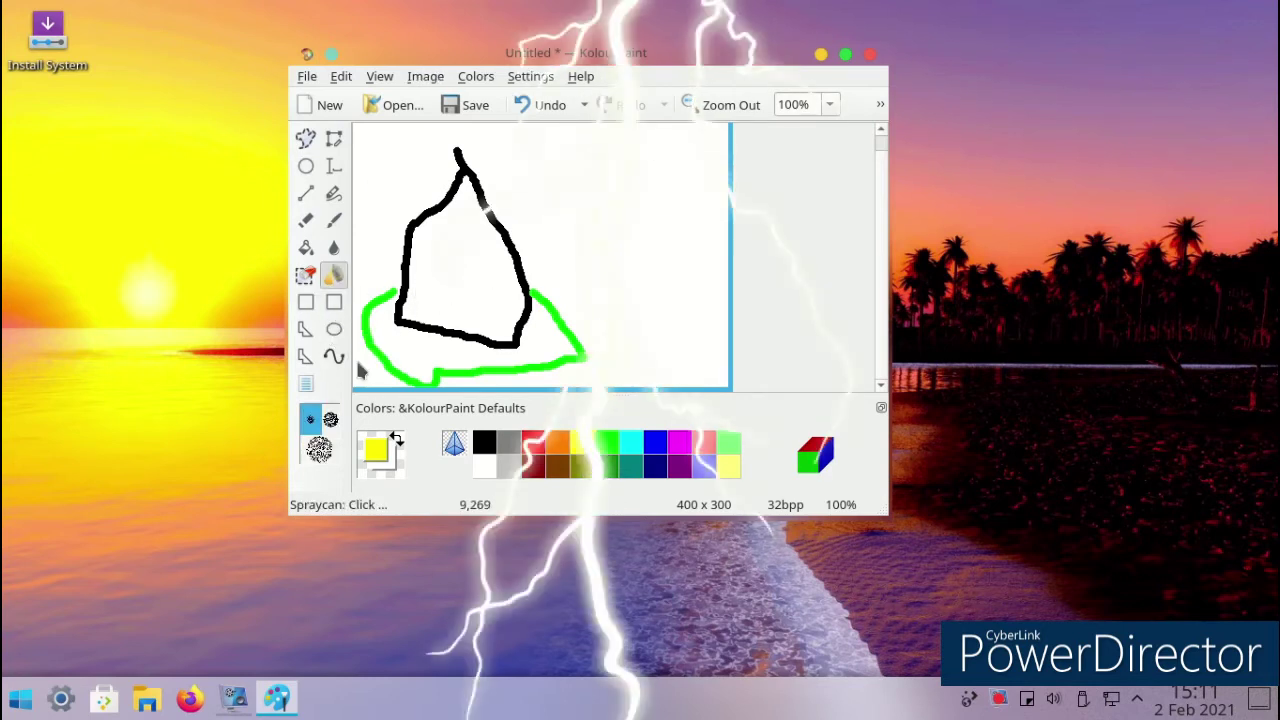
Flood-fill the inside of the black shape and its outline with yellow.
{"action": "left_click", "coordinate": [305, 247]}
{"action": "left_click", "coordinate": [451, 262]}
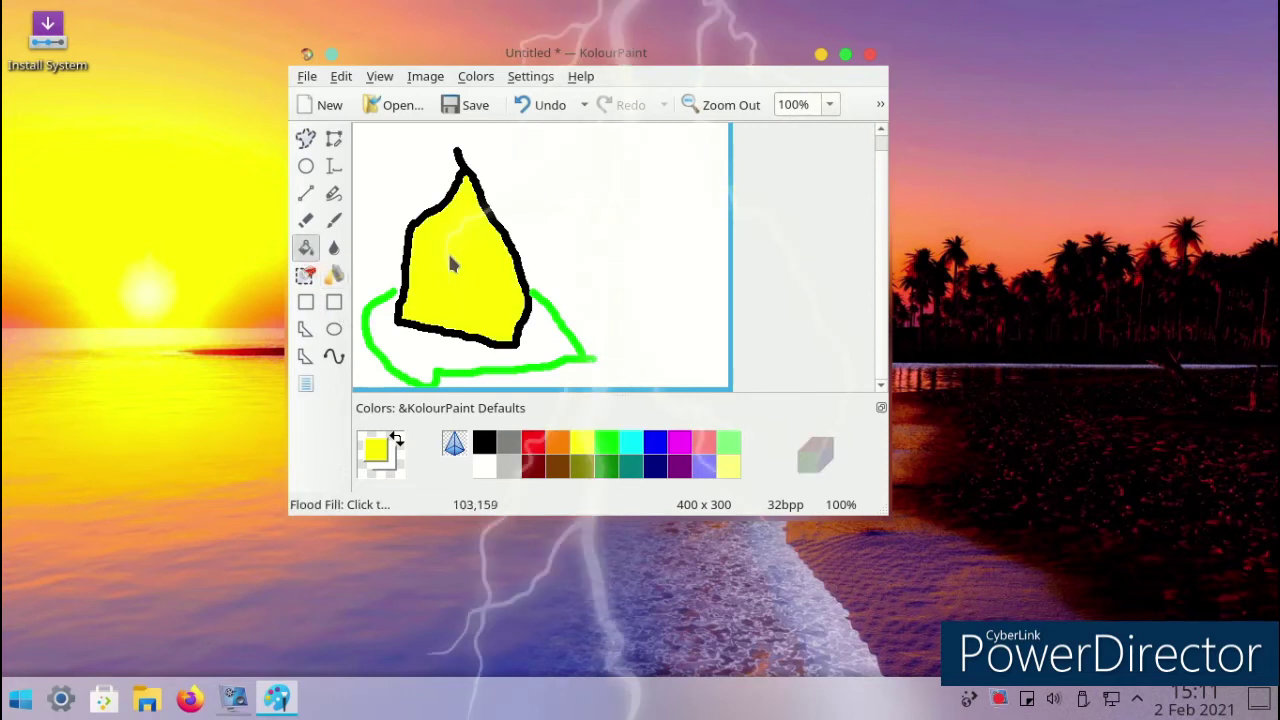
{"action": "left_click", "coordinate": [492, 344]}
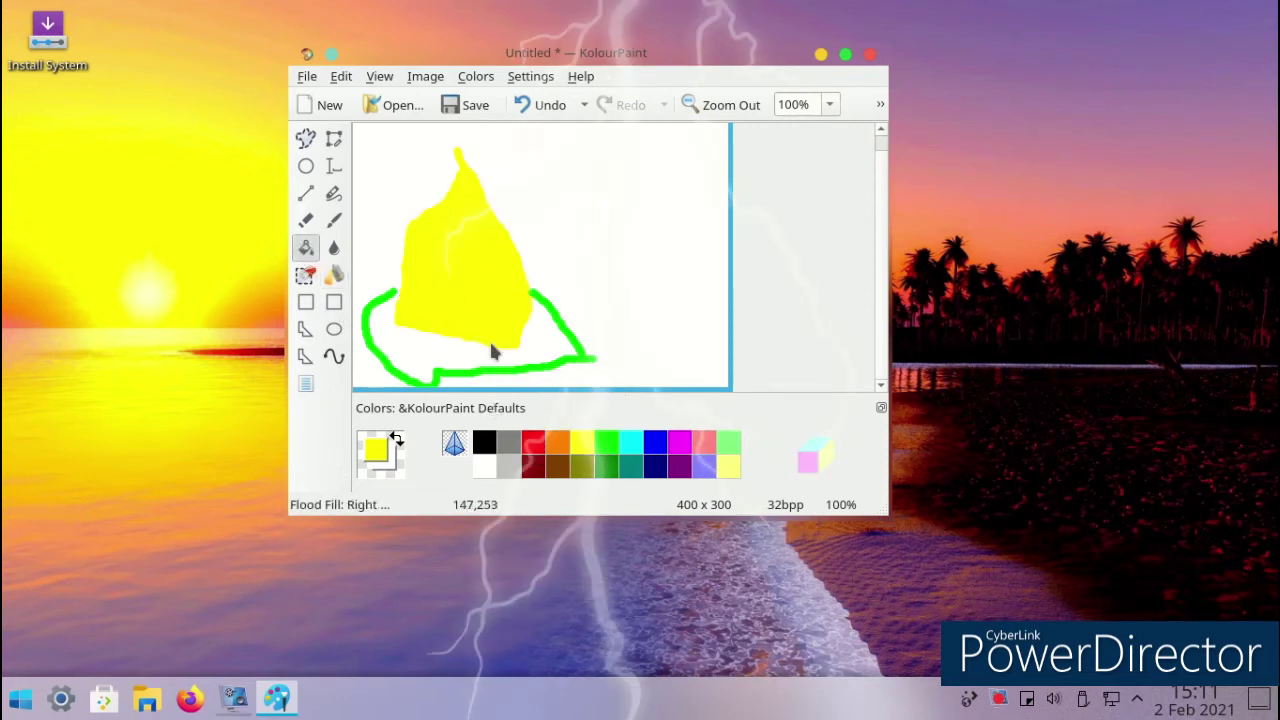
Brush the green base outline up to the yellow shape and flood-fill both the shape and the base with green.
{"action": "left_click", "coordinate": [610, 441]}
{"action": "left_click", "coordinate": [333, 221]}
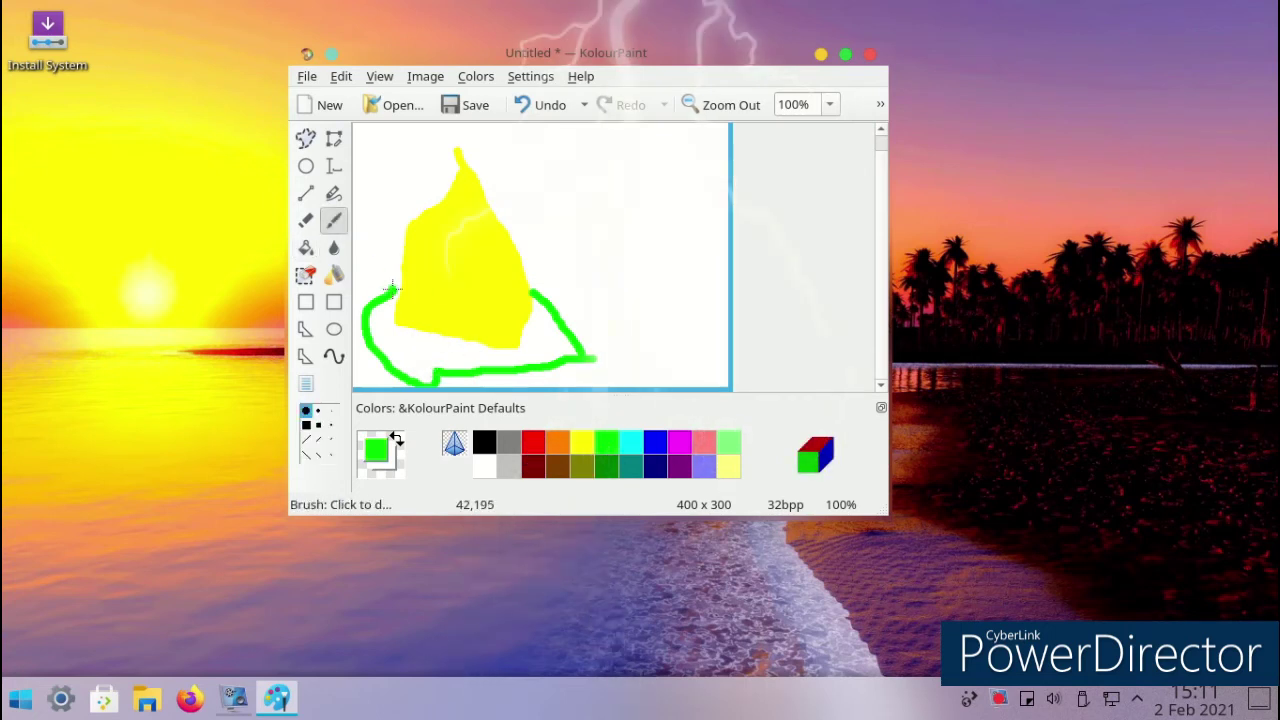
{"action": "left_click_drag", "start_coordinate": [391, 289], "coordinate": [404, 283]}
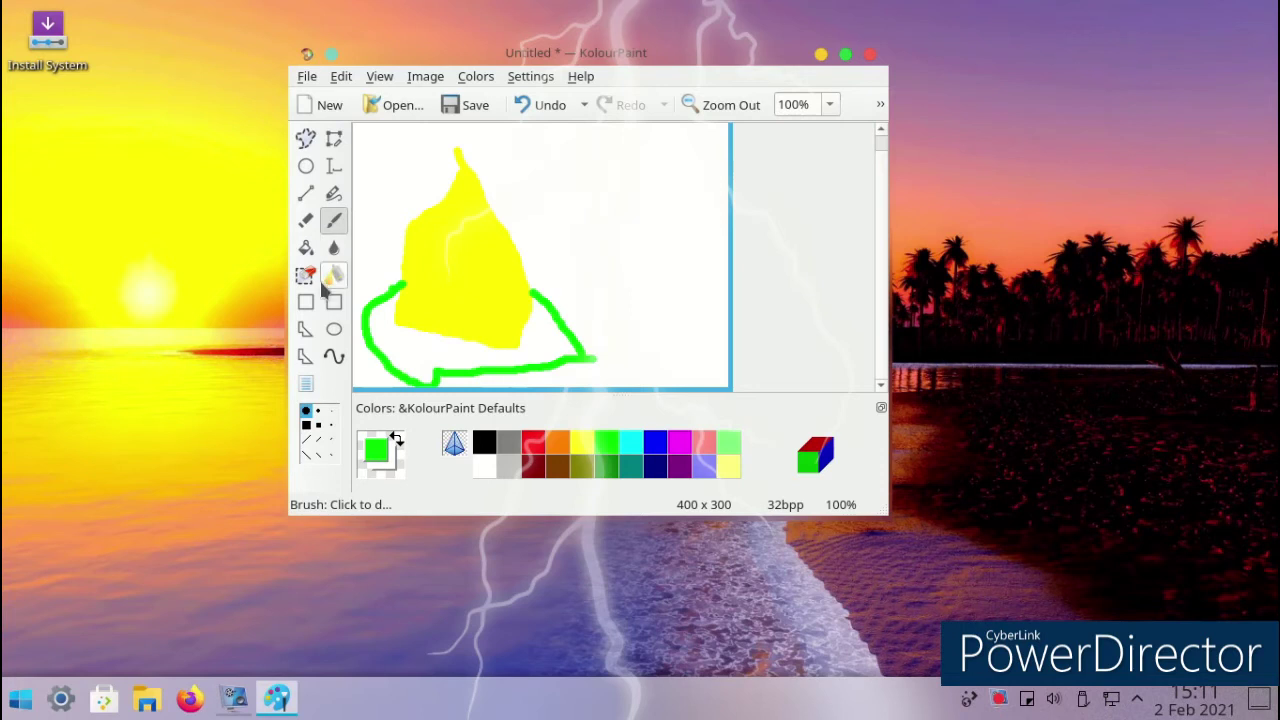
{"action": "left_click", "coordinate": [305, 247]}
{"action": "left_click", "coordinate": [420, 338]}
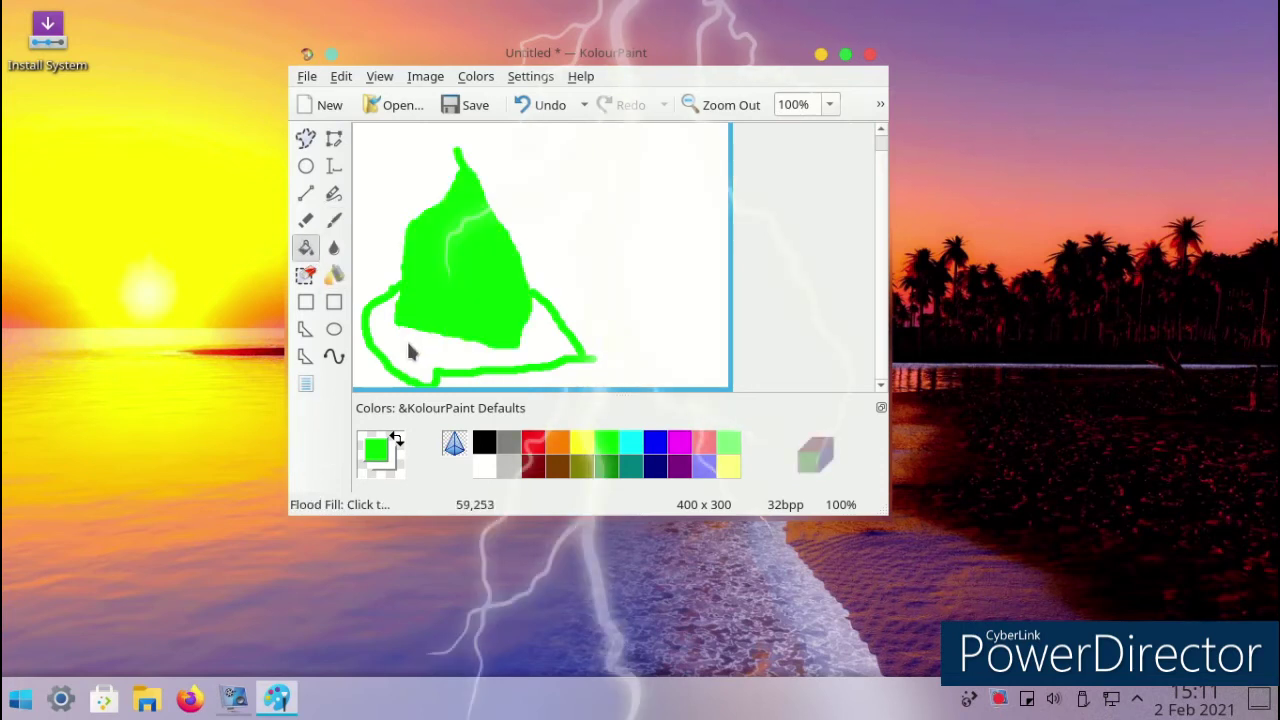
{"action": "left_click", "coordinate": [408, 350]}
Brush a black curve across the green shape and blue ground lines on both sides, flood-filling the area below them with blue.
{"action": "left_click", "coordinate": [484, 443]}
{"action": "left_click", "coordinate": [333, 220]}
{"action": "left_click_drag", "start_coordinate": [394, 296], "coordinate": [406, 295]}
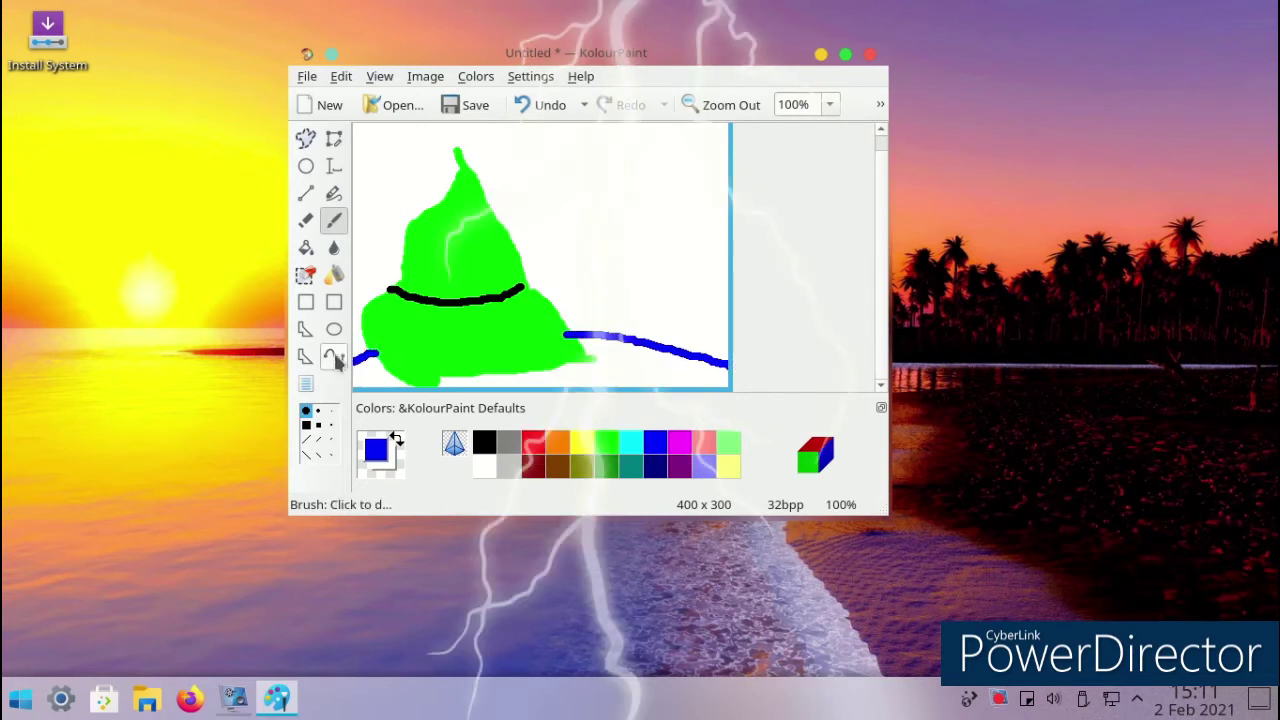
{"action": "left_click", "coordinate": [306, 250]}
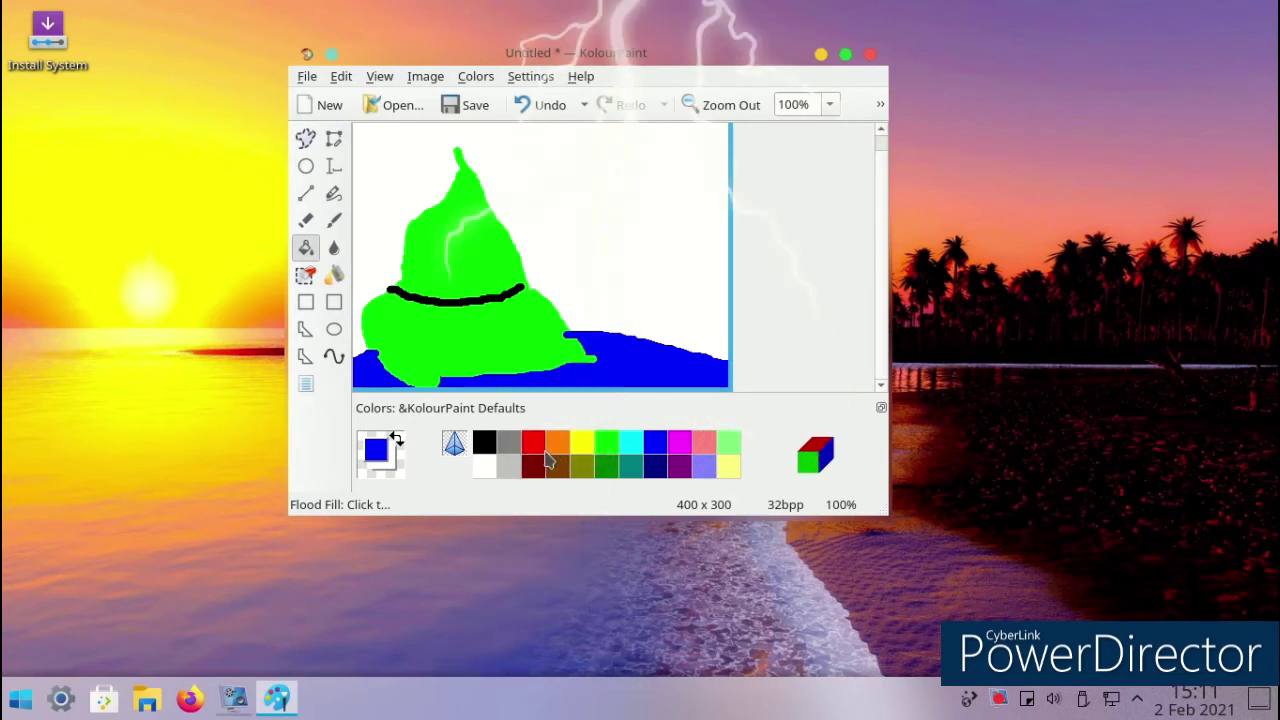
Brush a slanted red stroke beside the green shape, recolour it orange, and add two more orange strokes around it.
{"action": "left_click", "coordinate": [334, 220]}
{"action": "left_click_drag", "start_coordinate": [547, 237], "coordinate": [560, 222]}
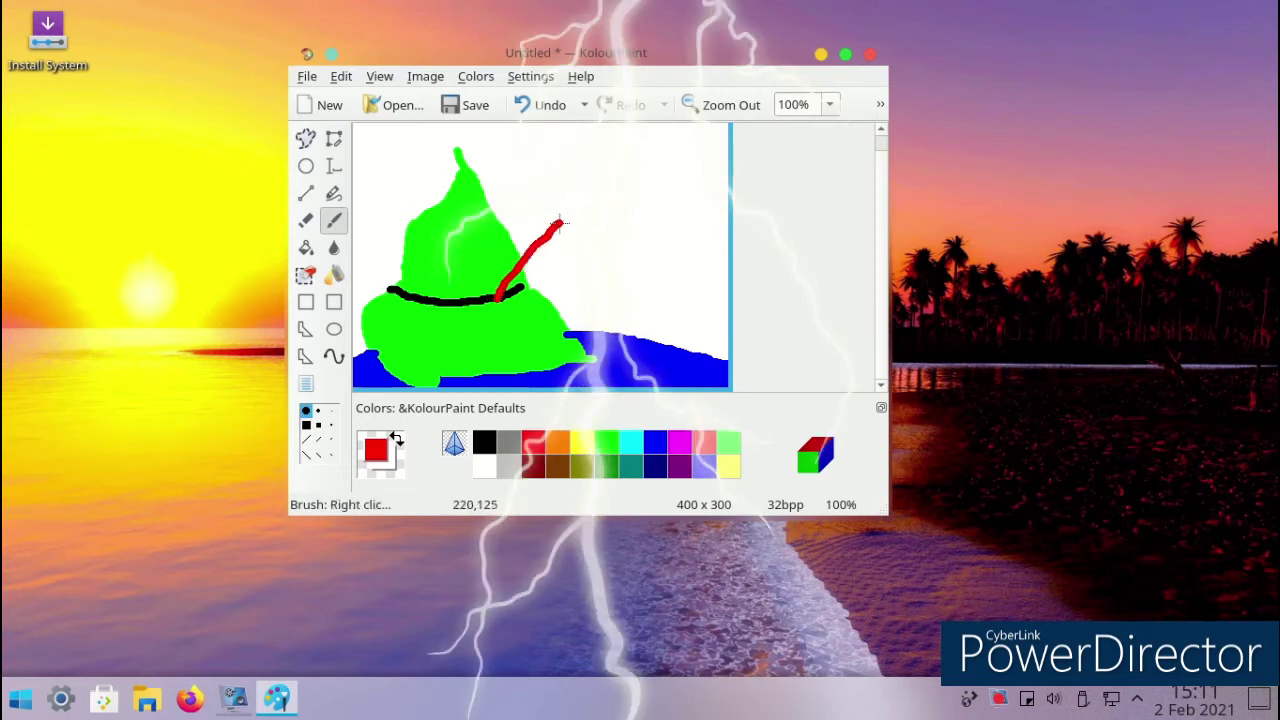
{"action": "left_click", "coordinate": [306, 247]}
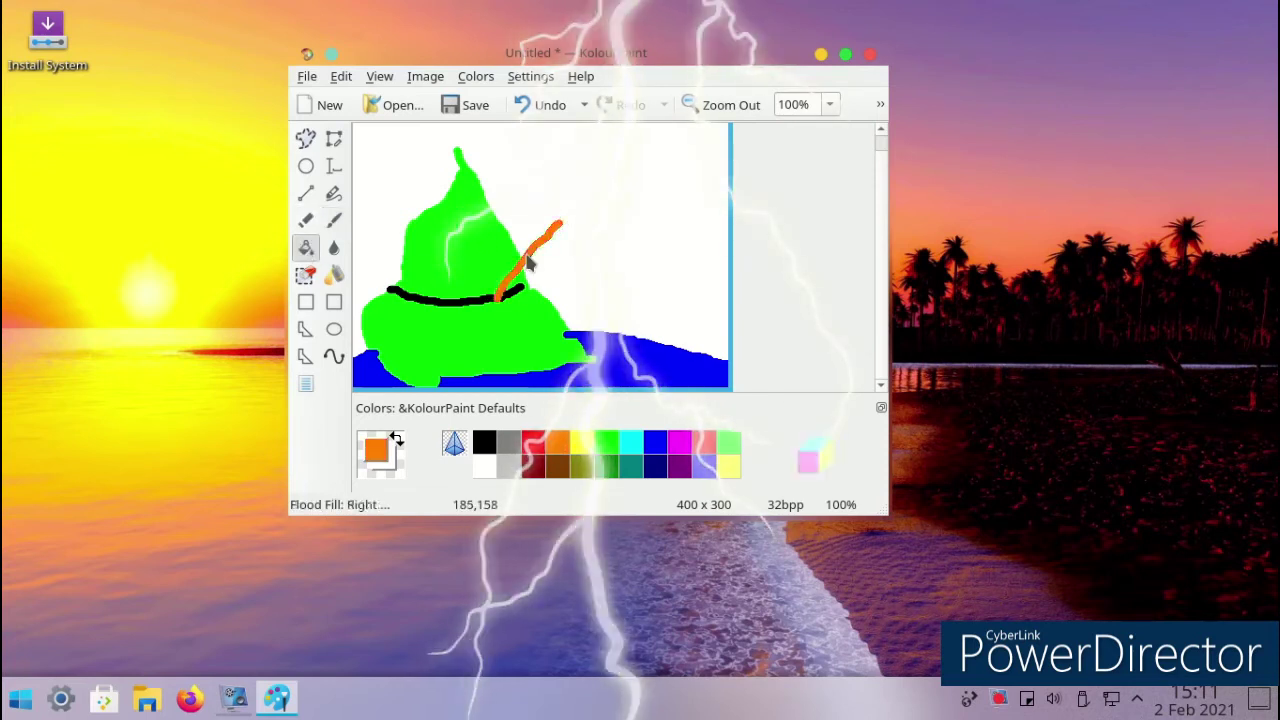
{"action": "left_click", "coordinate": [334, 220]}
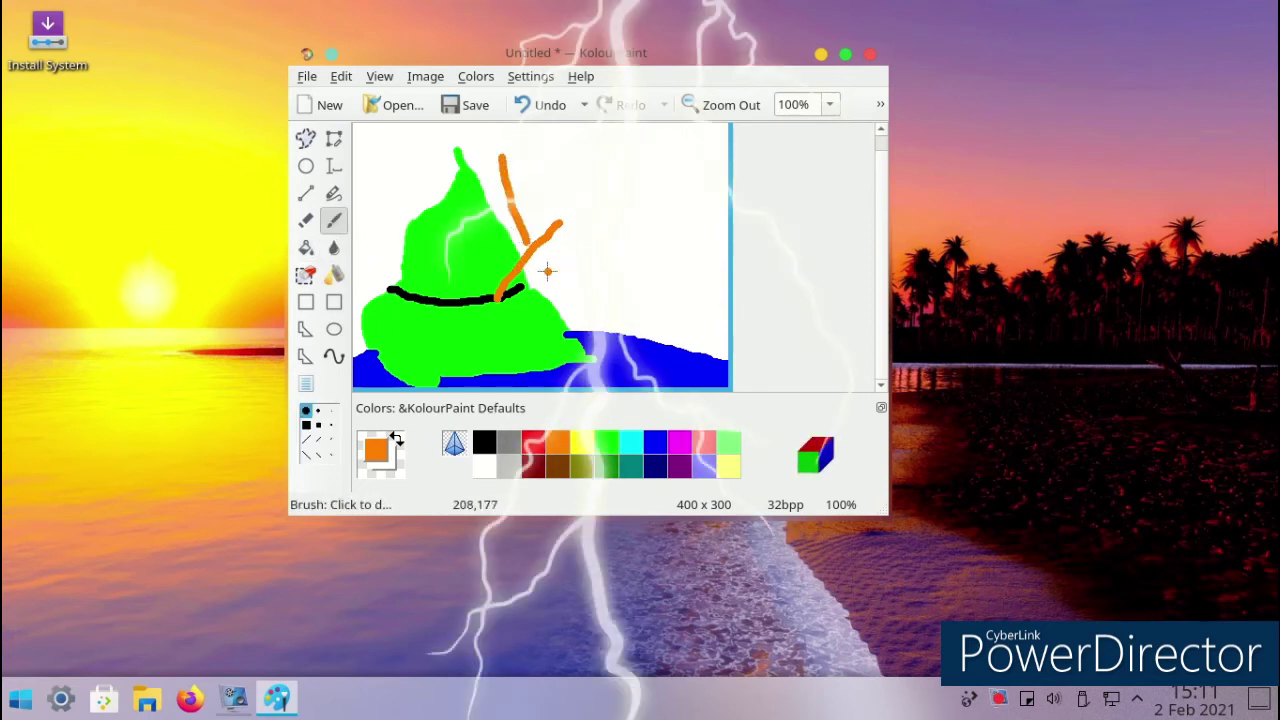
Maximize and restore the KolourPaint window, and close it without saving the drawing.
{"action": "left_click", "coordinate": [846, 55]}
{"action": "left_click", "coordinate": [1242, 14]}
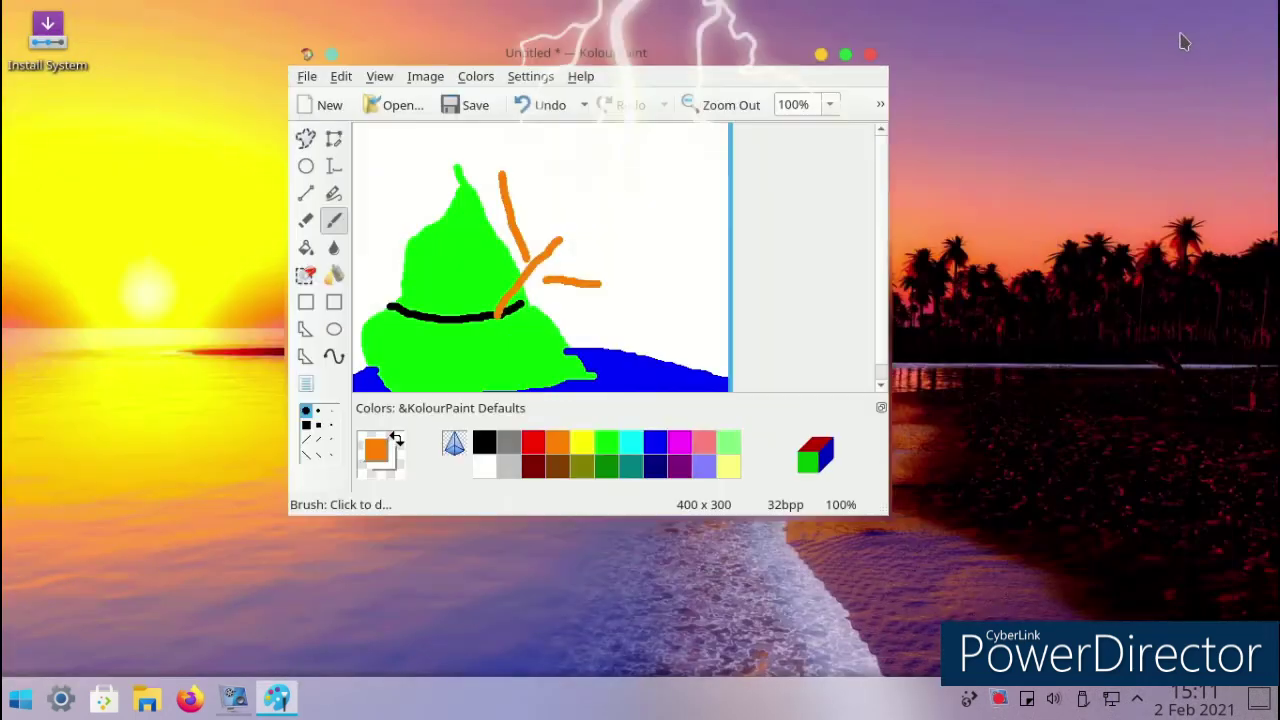
{"action": "left_click", "coordinate": [868, 56]}
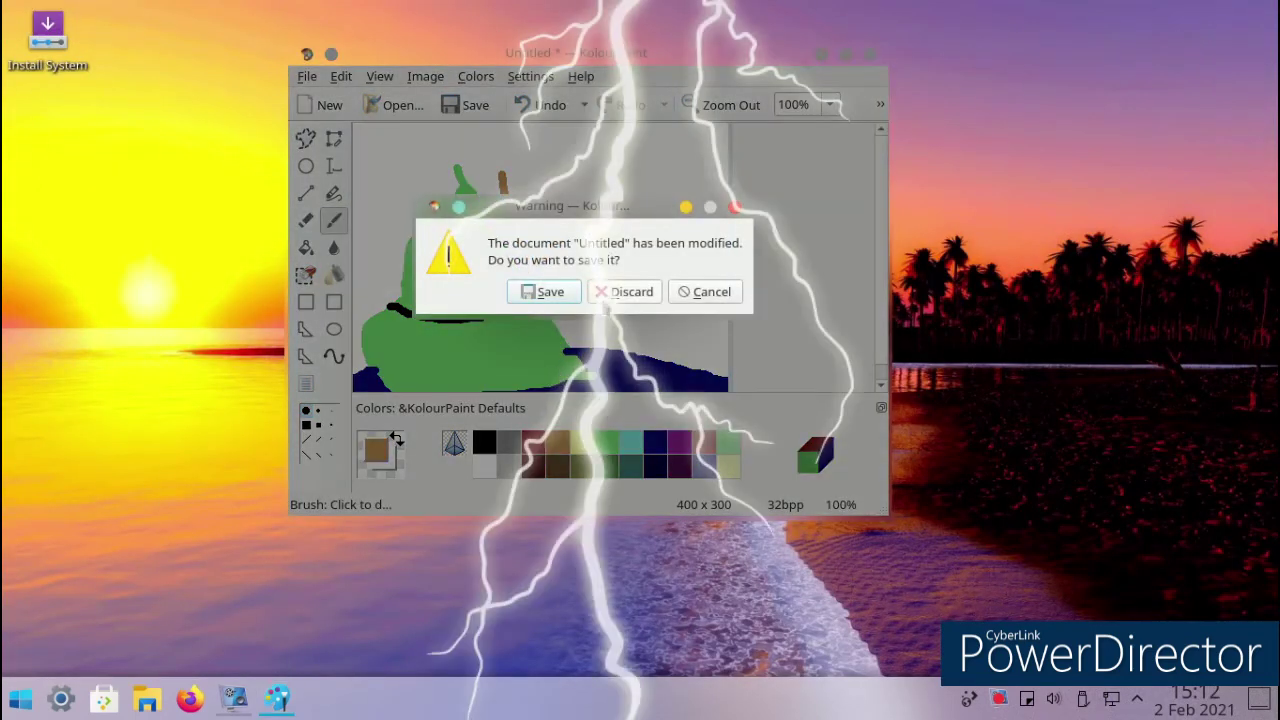
{"action": "left_click", "coordinate": [623, 289]}
Open Gwenview, view the saved screenshot in the Pictures folder full screen, and close Gwenview.
{"action": "left_click", "coordinate": [12, 700]}
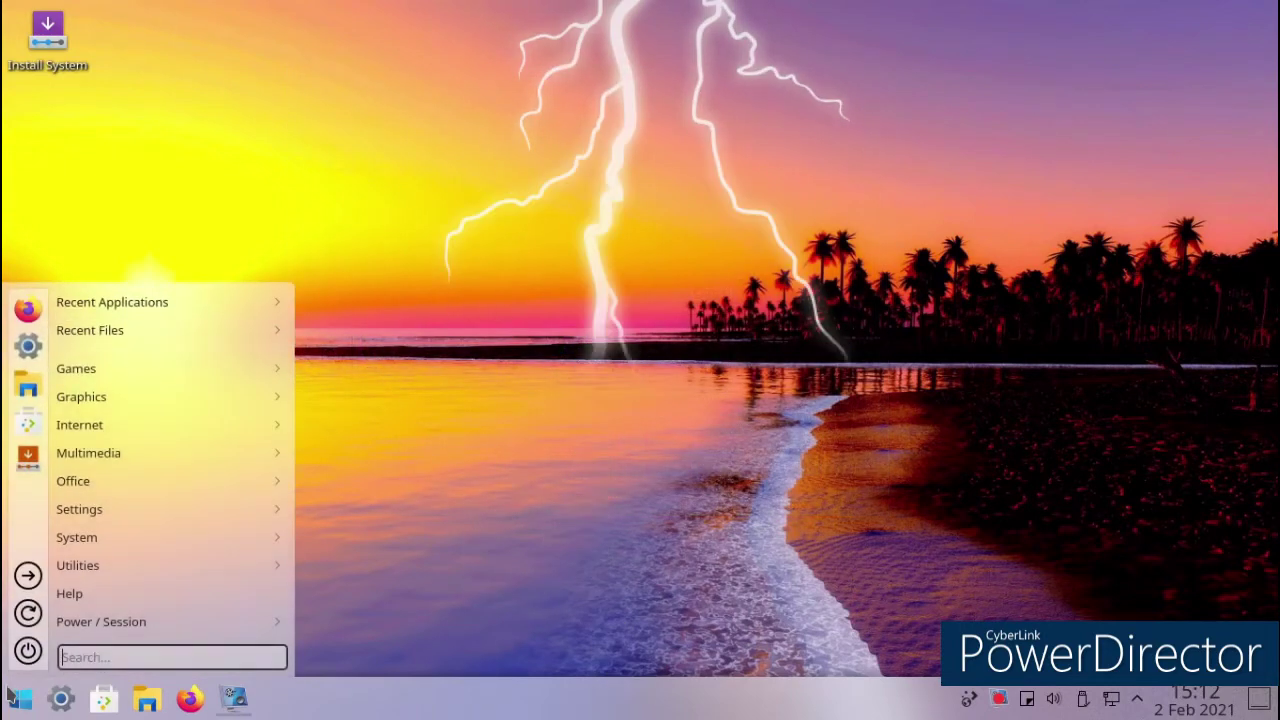
{"action": "mouse_move", "coordinate": [97, 397]}
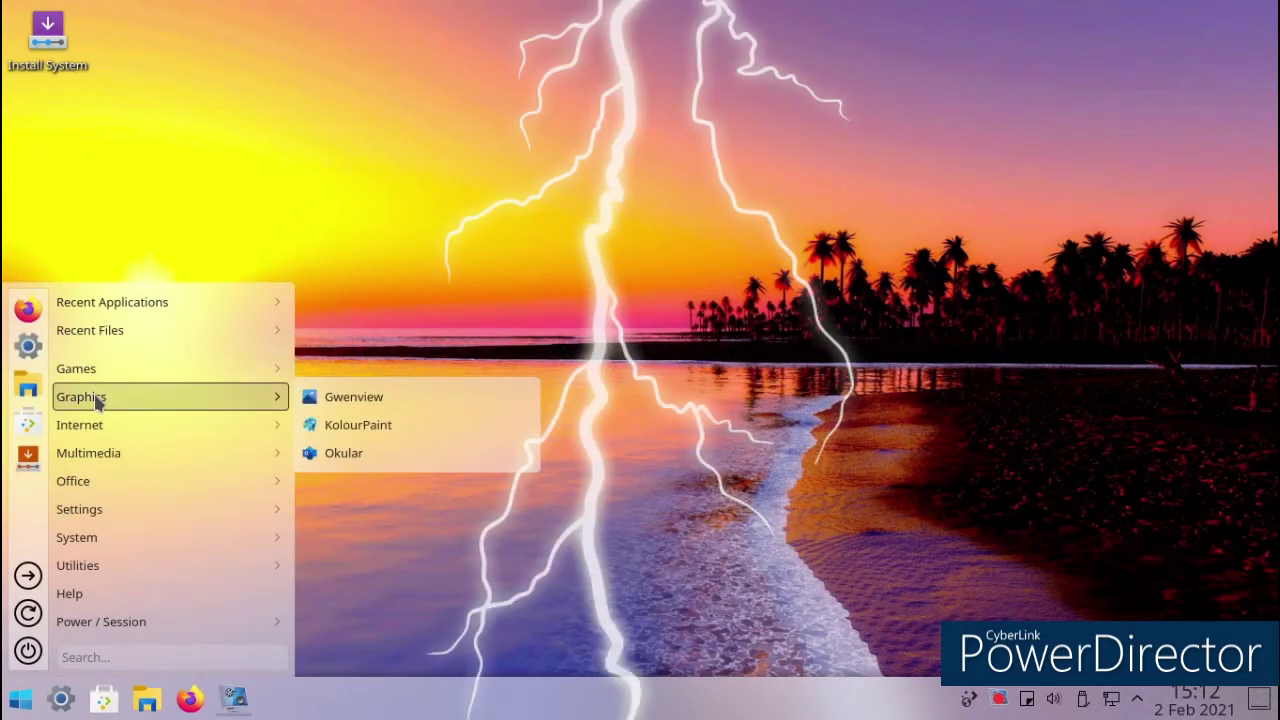
{"action": "left_click", "coordinate": [440, 391]}
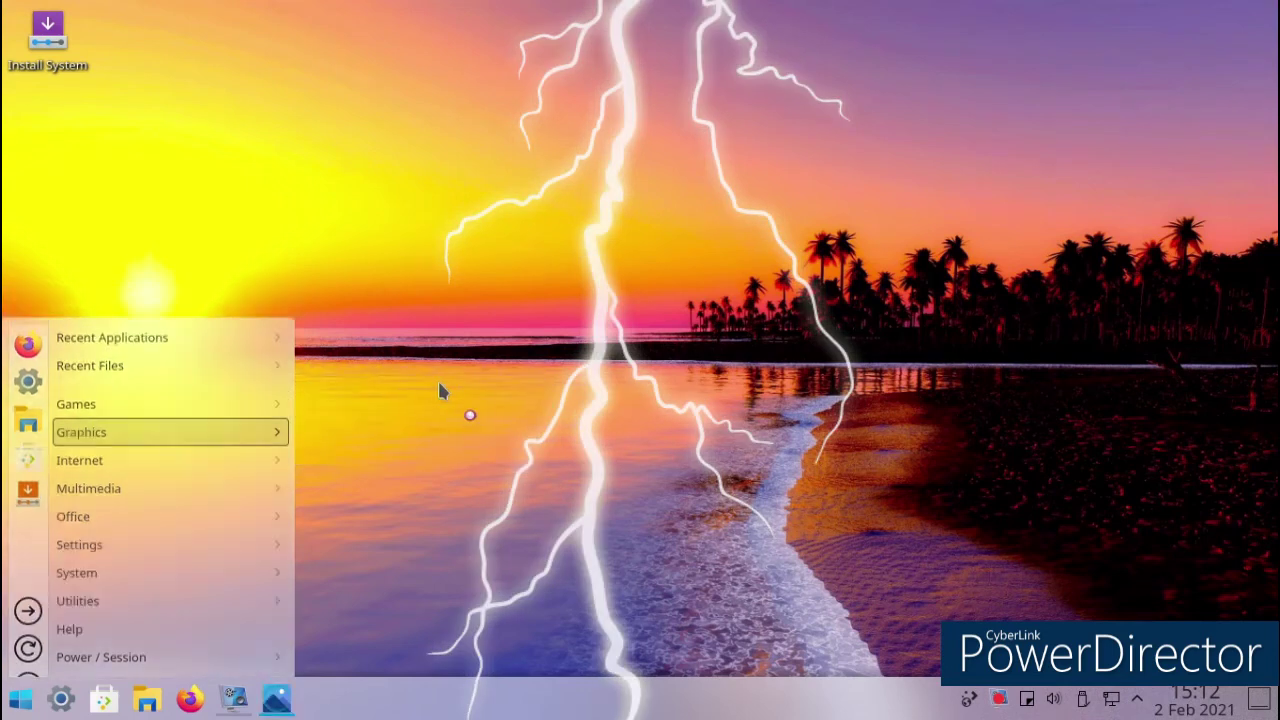
{"action": "left_click_drag", "start_coordinate": [309, 29], "coordinate": [555, 44]}
{"action": "left_click", "coordinate": [660, 298]}
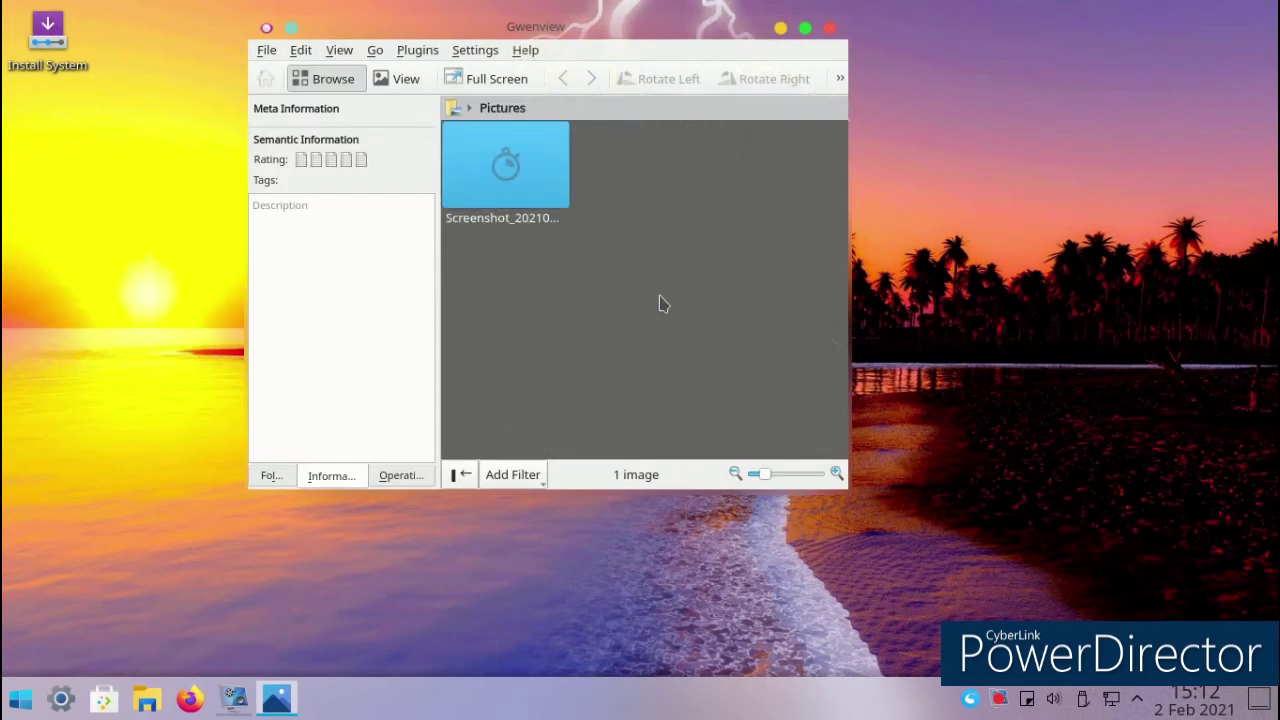
{"action": "left_click", "coordinate": [492, 142]}
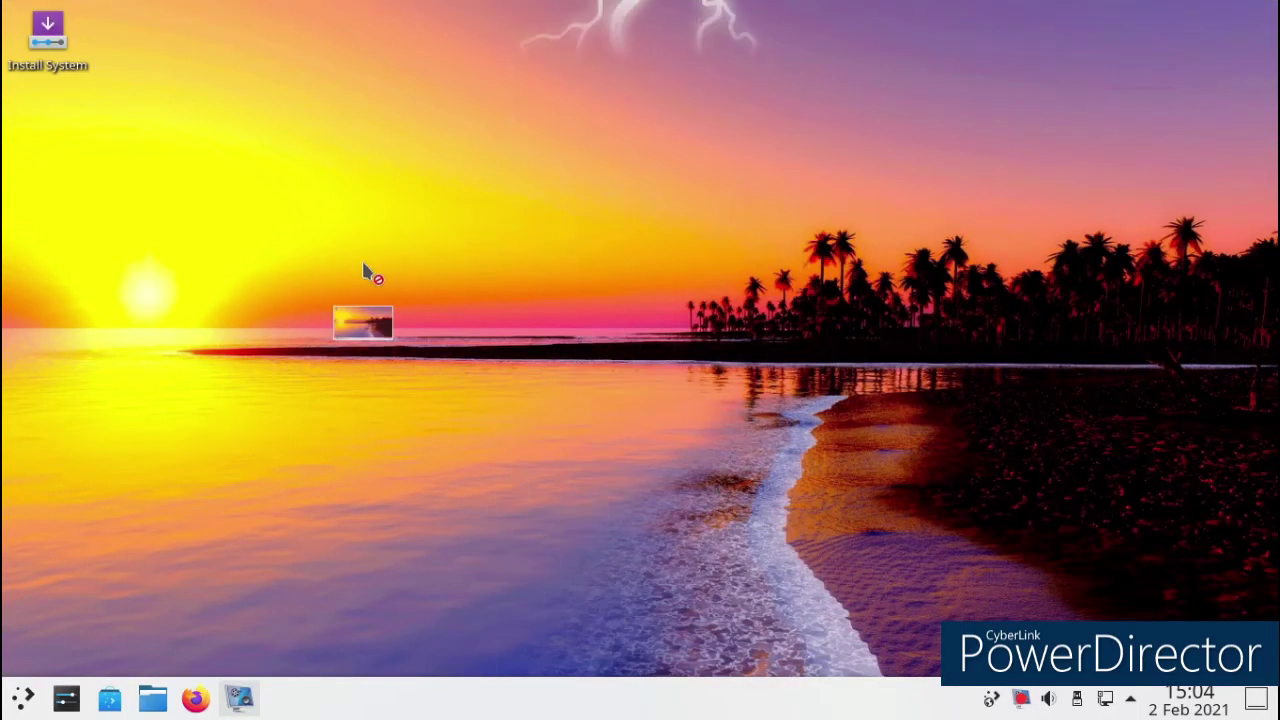
{"action": "left_click", "coordinate": [1050, 54]}
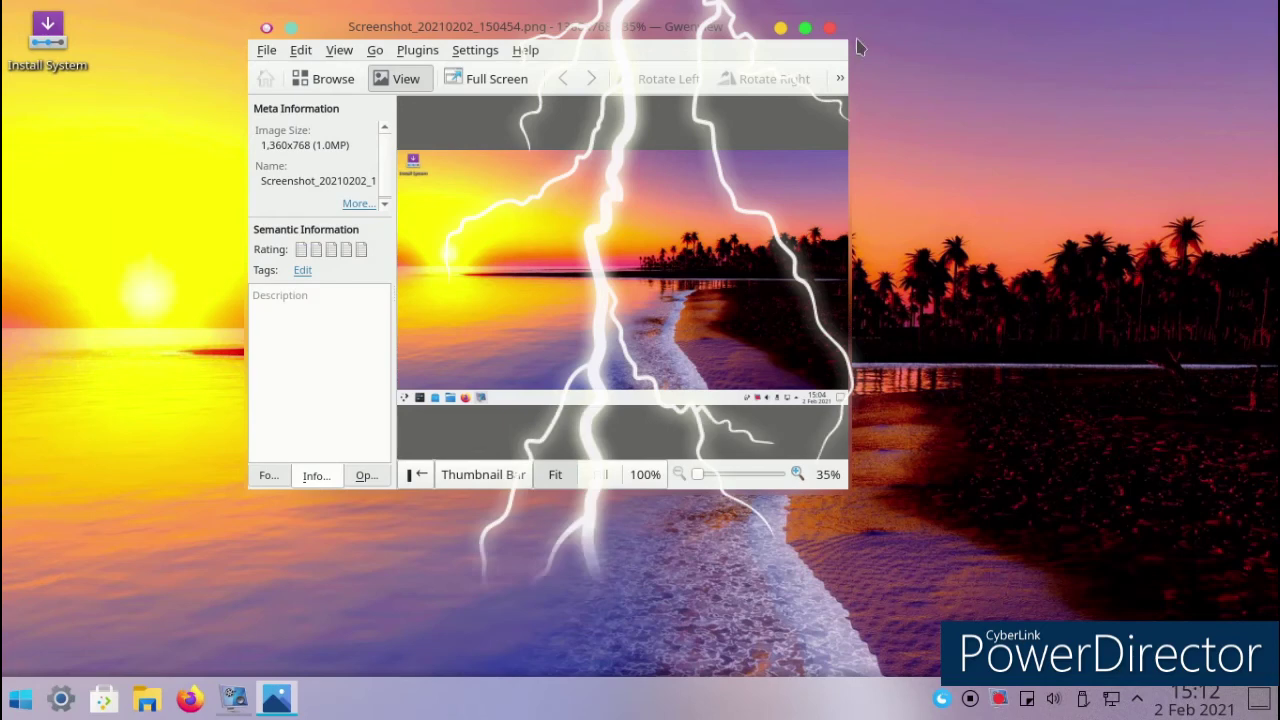
{"action": "left_click", "coordinate": [830, 28]}
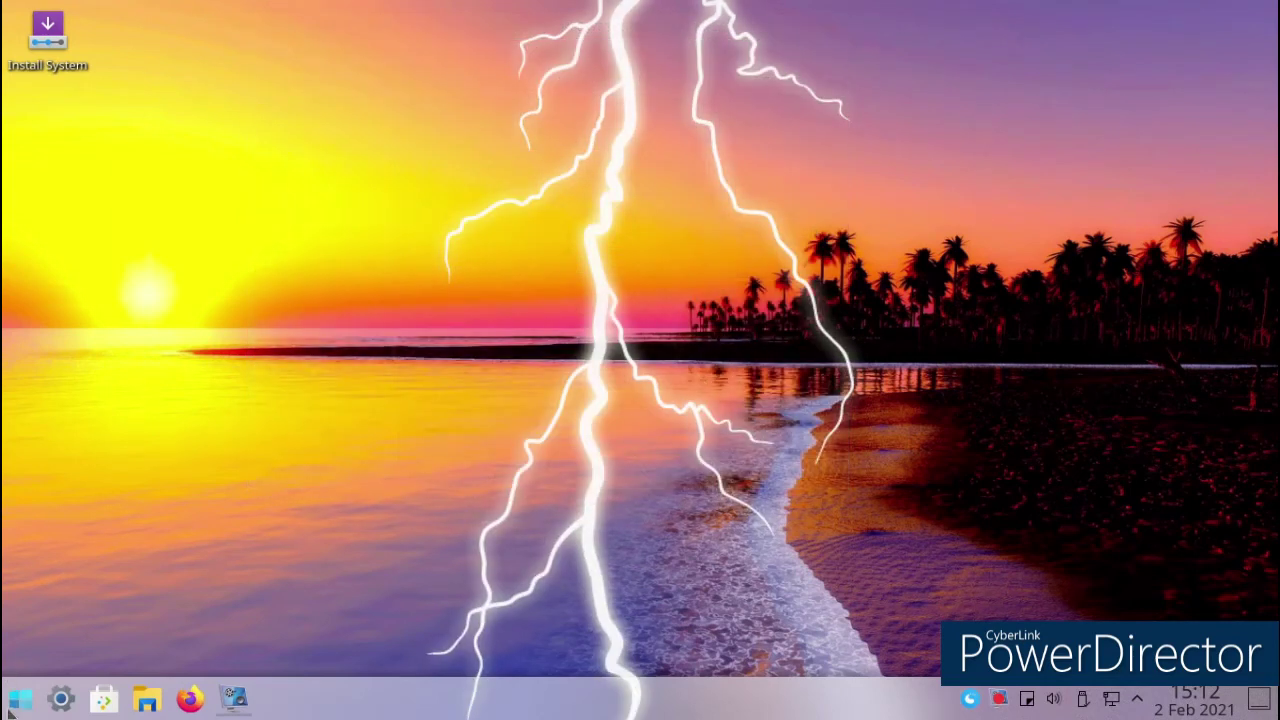
Open Konsole and run the sudo command without arguments to list its usage.
{"action": "left_click", "coordinate": [14, 704]}
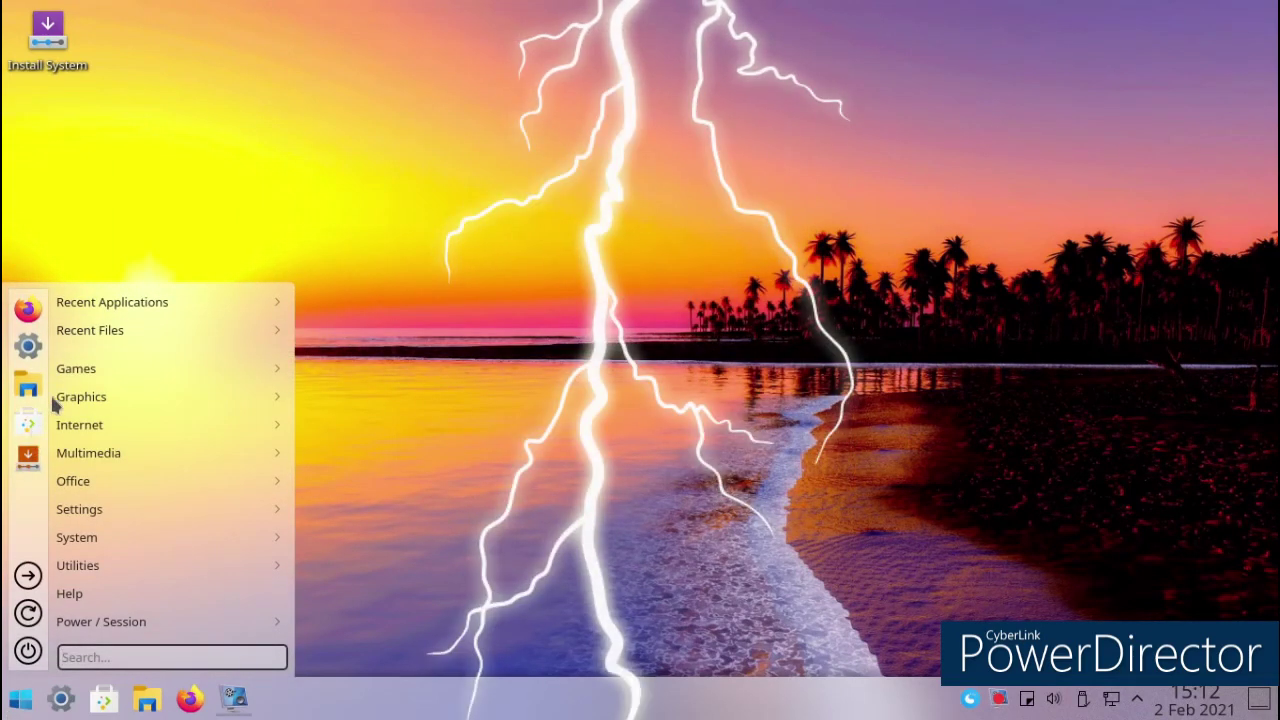
{"action": "mouse_move", "coordinate": [86, 570]}
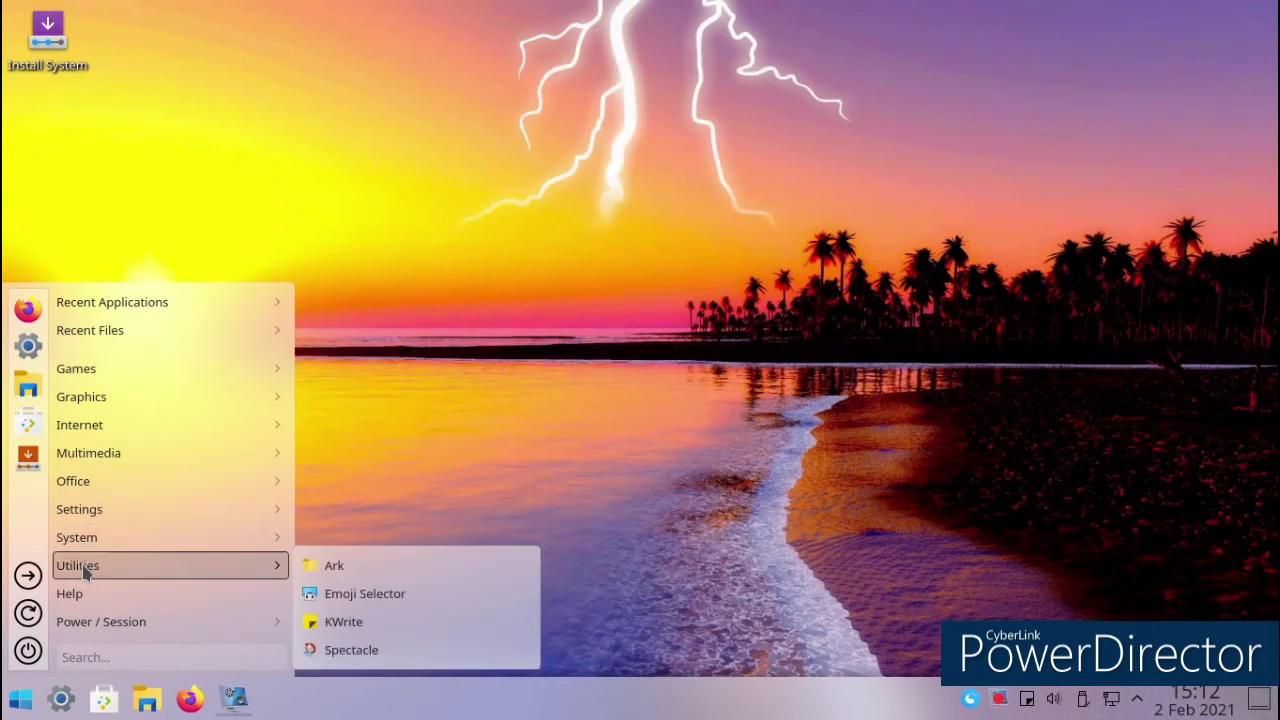
{"action": "mouse_move", "coordinate": [237, 543]}
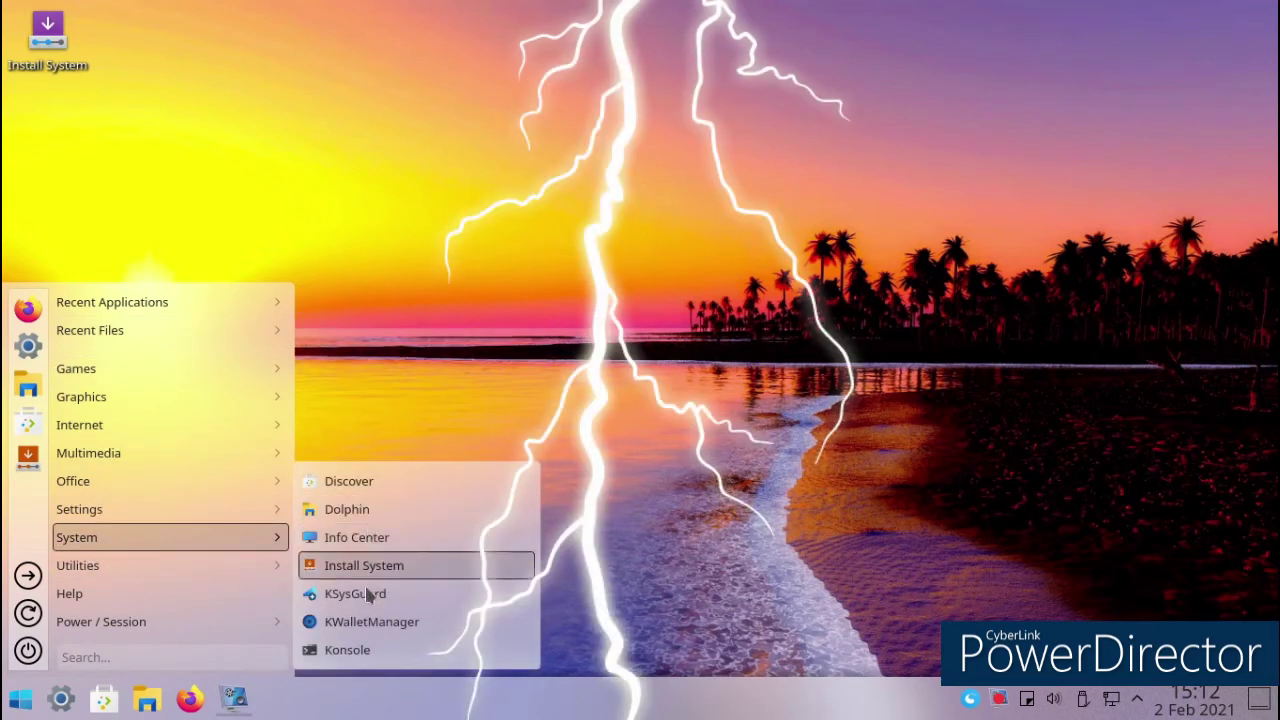
{"action": "left_click", "coordinate": [369, 652]}
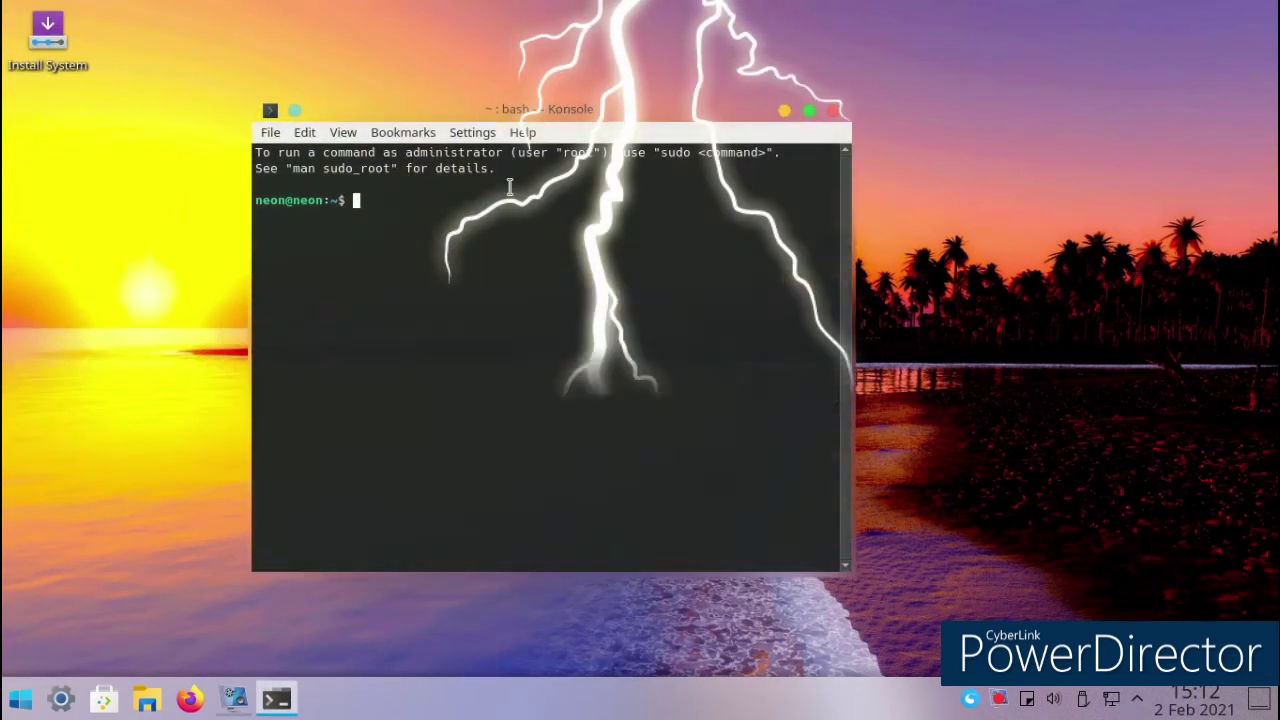
{"action": "type", "text": "sudo"}
{"action": "key", "text": "Return"}
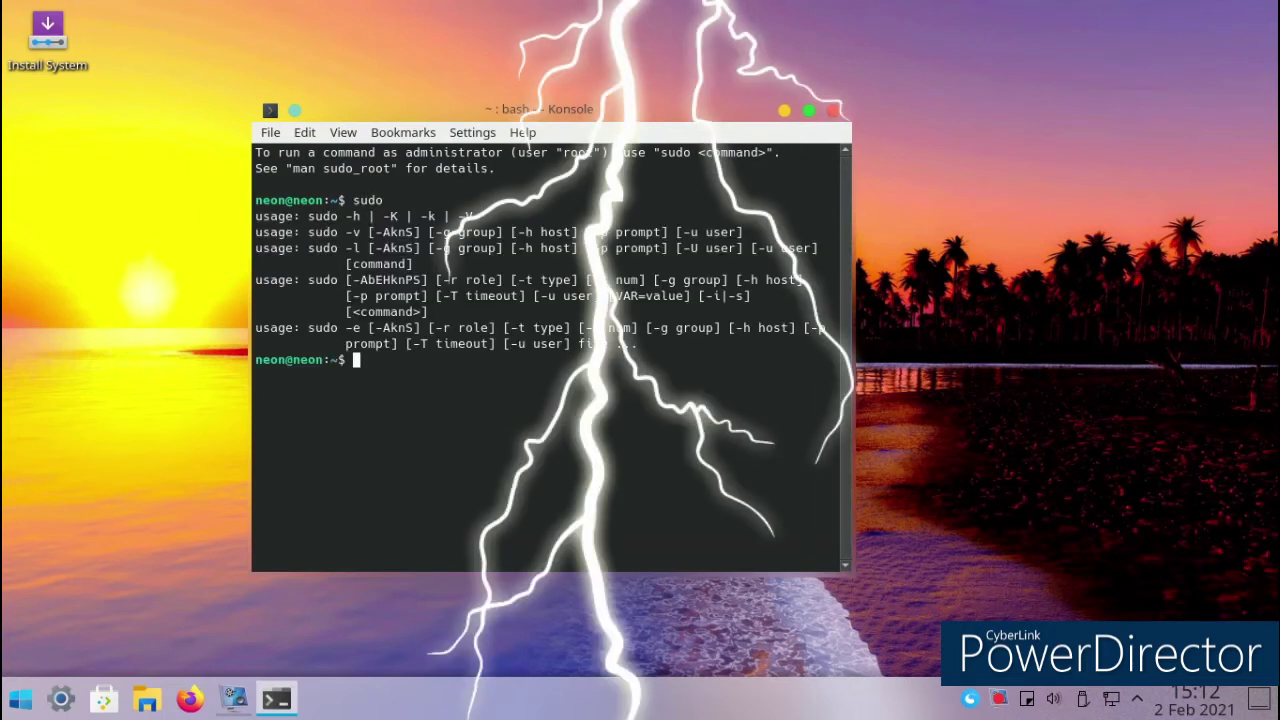
Run the snap command without arguments to view its overview of commonly used commands.
{"action": "type", "text": "sn"}
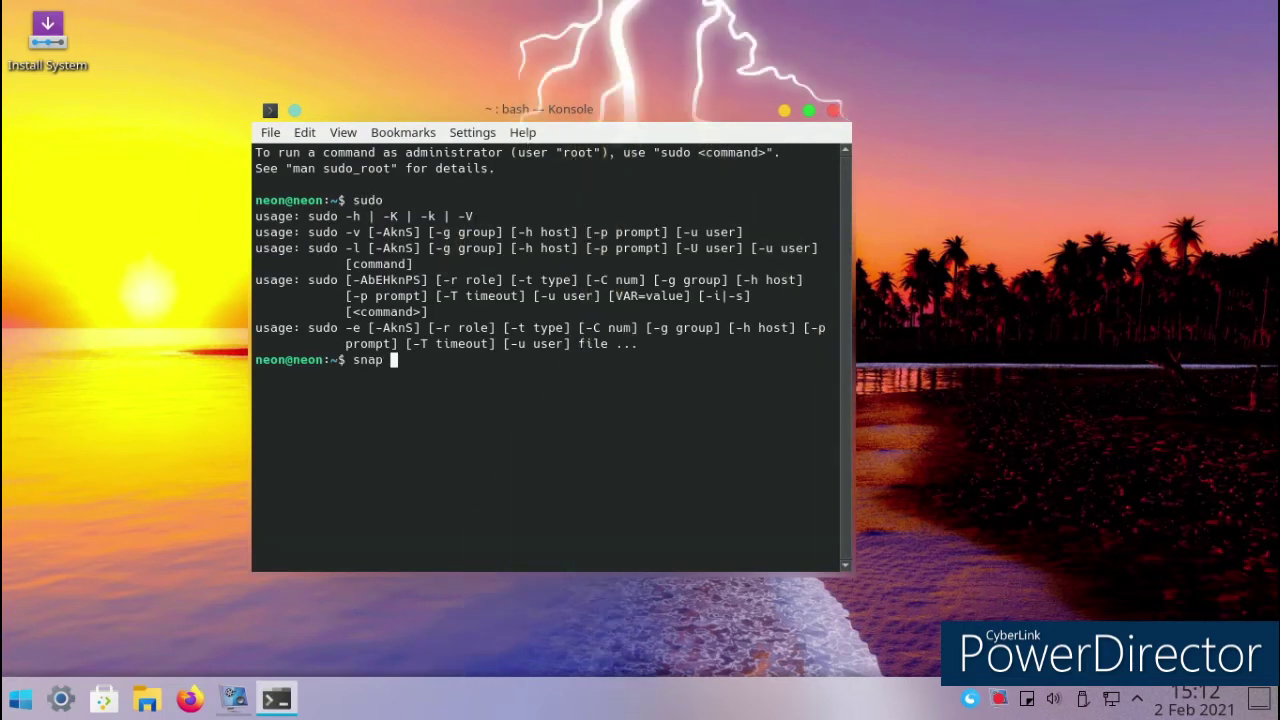
{"action": "type", "text": "ap"}
{"action": "key", "text": "Return"}
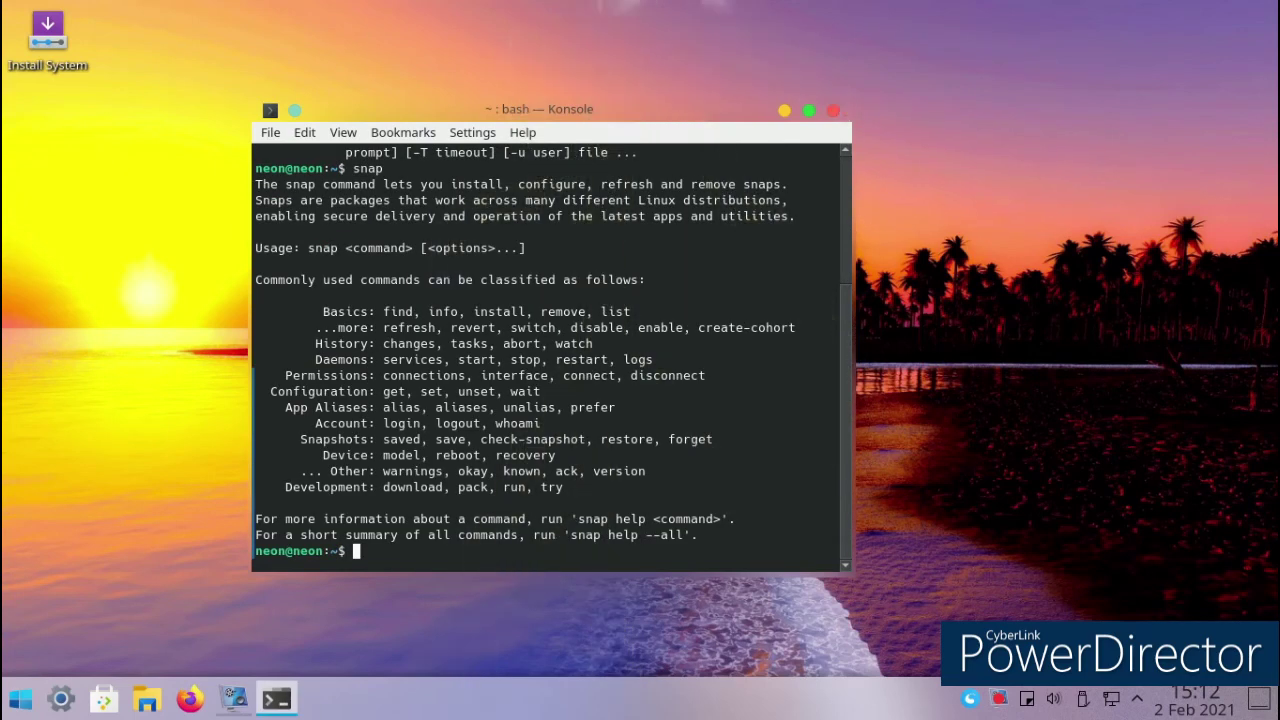
Try to run the command "snp chrome" in the terminal, and close Konsole.
{"action": "type", "text": "s"}
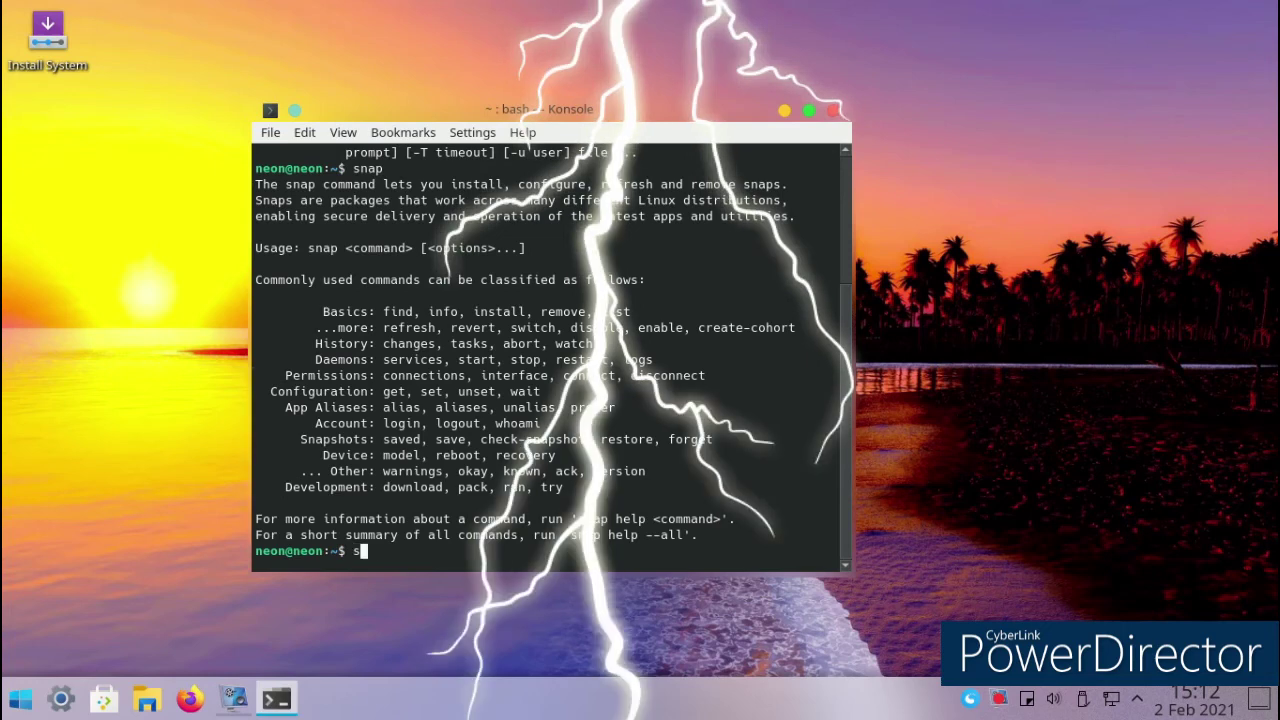
{"action": "type", "text": "np "}
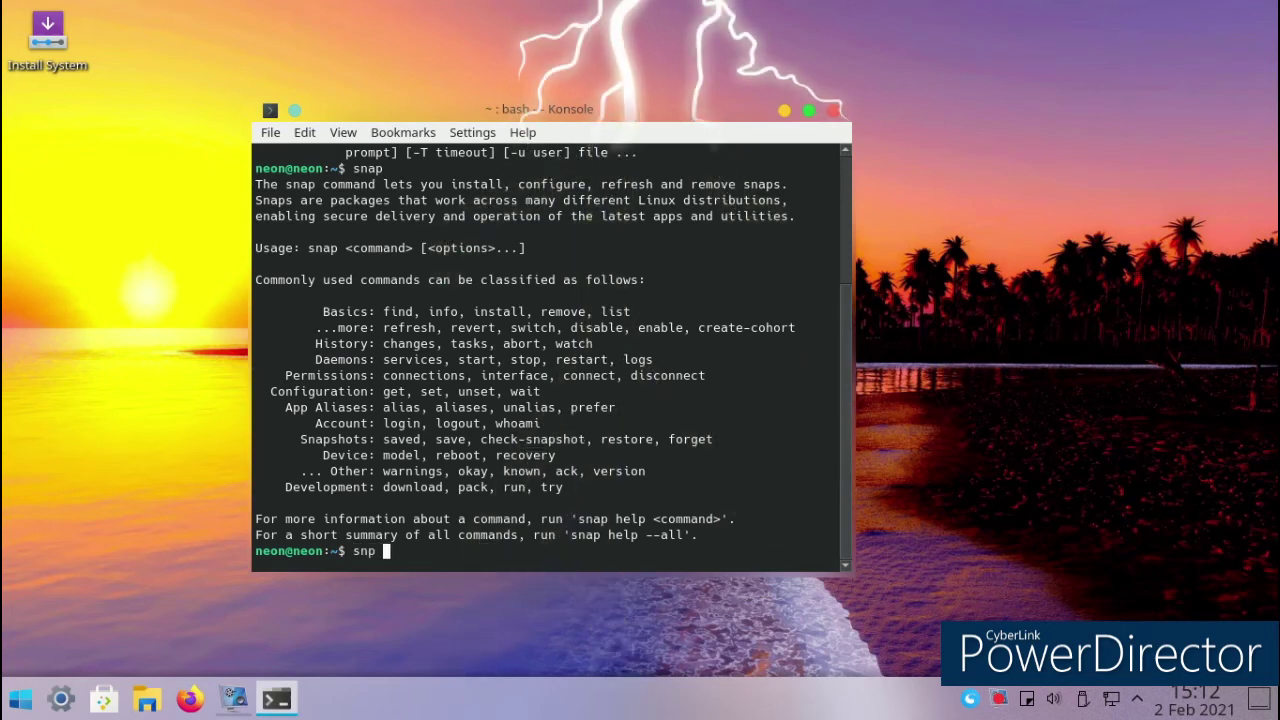
{"action": "type", "text": "chrome"}
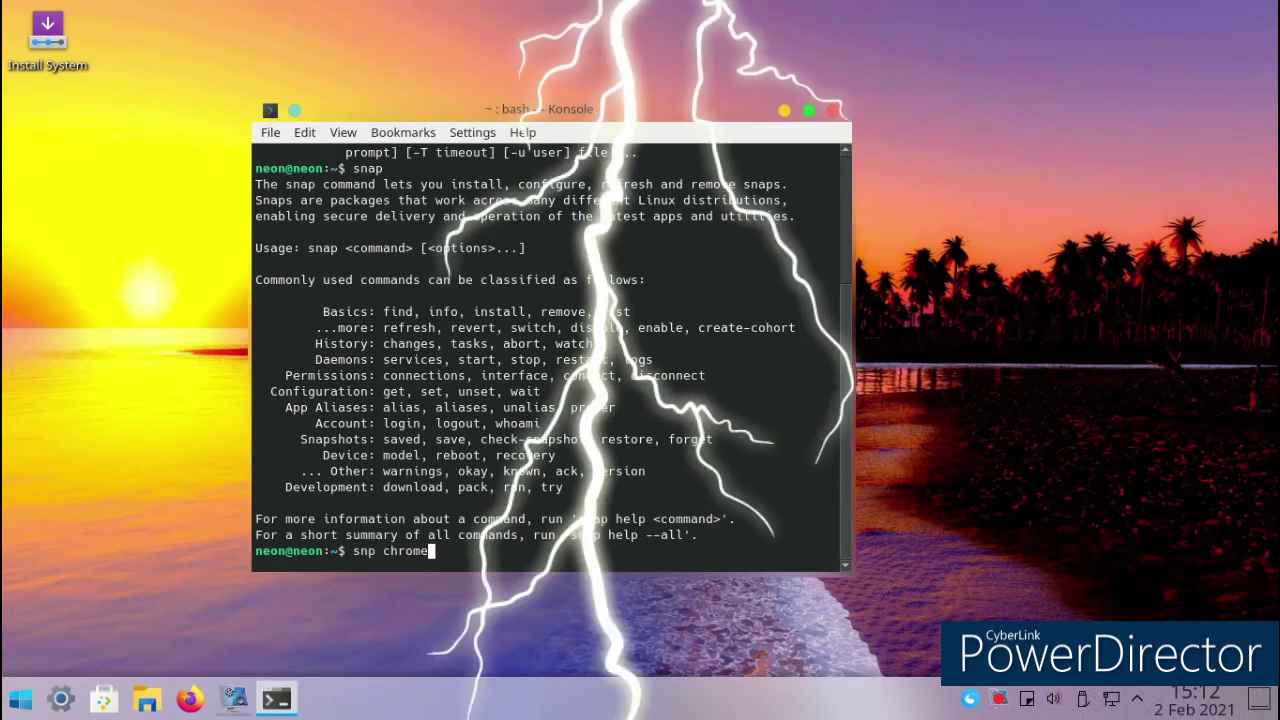
{"action": "key", "text": "Return"}
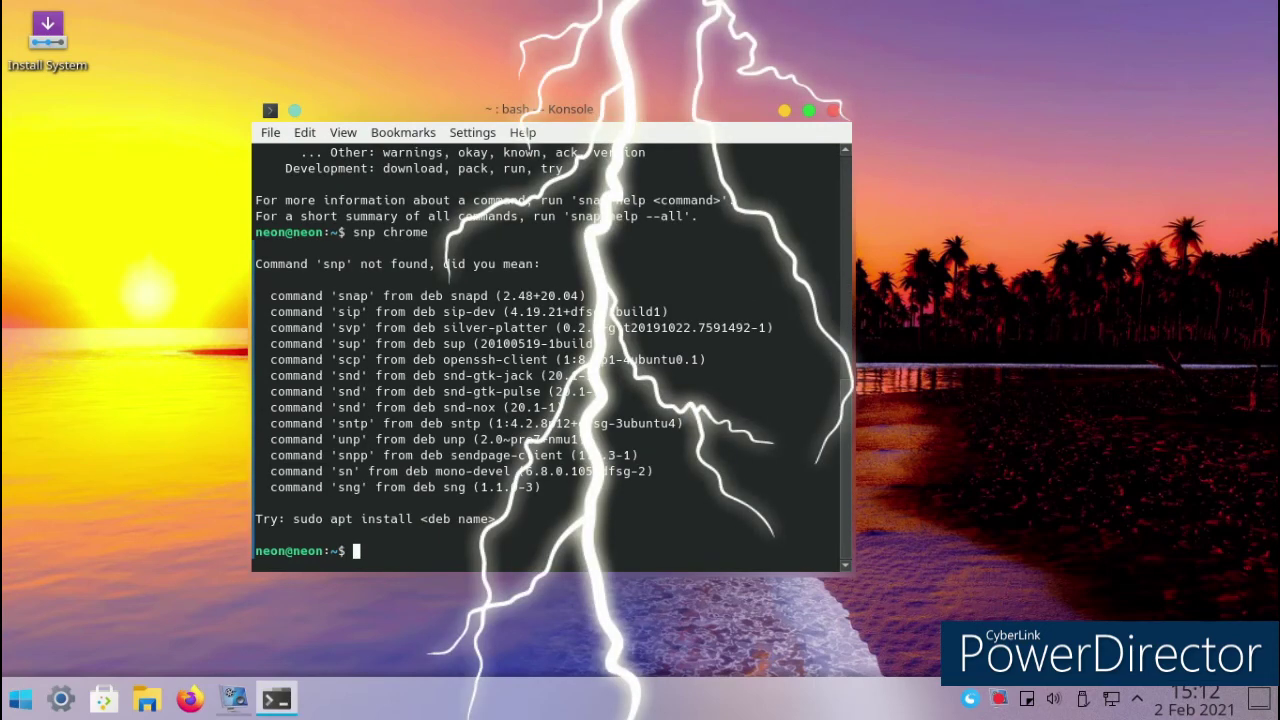
{"action": "left_click", "coordinate": [833, 110]}
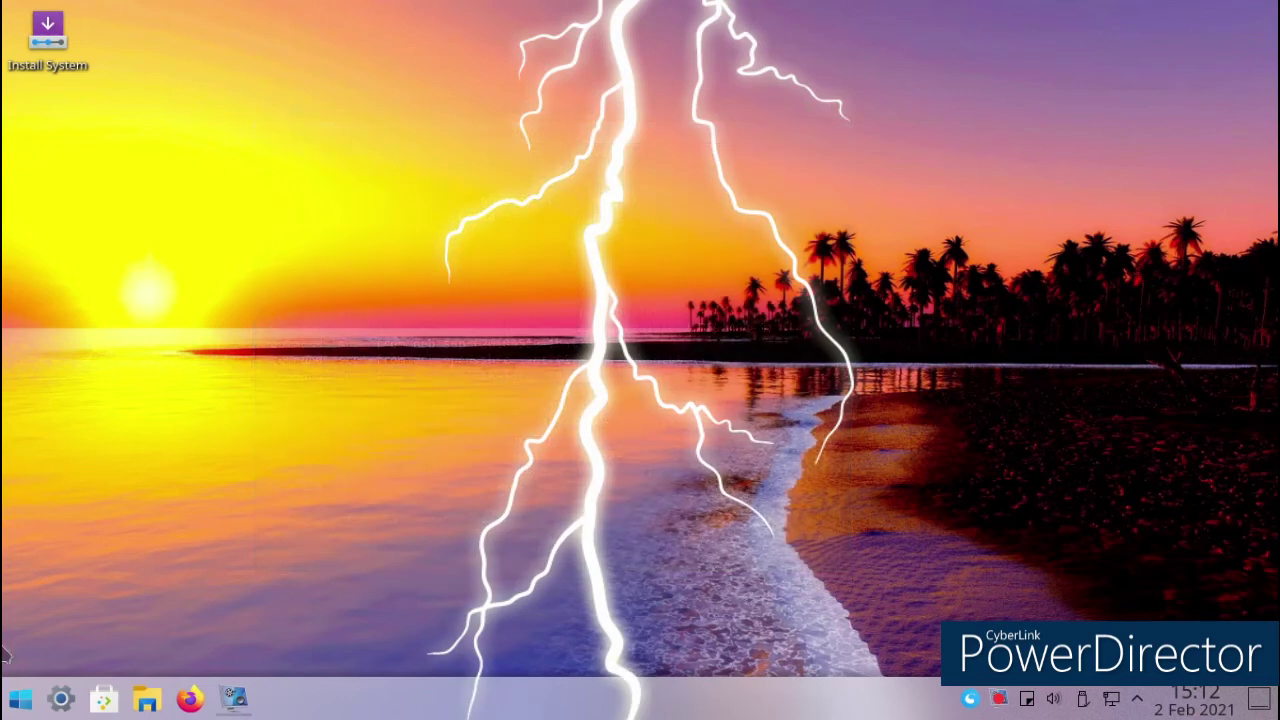
Start the KDE neon installer and advance to its Partitions page, keeping American English and the default location and keyboard.
{"action": "double_click", "coordinate": [75, 55]}
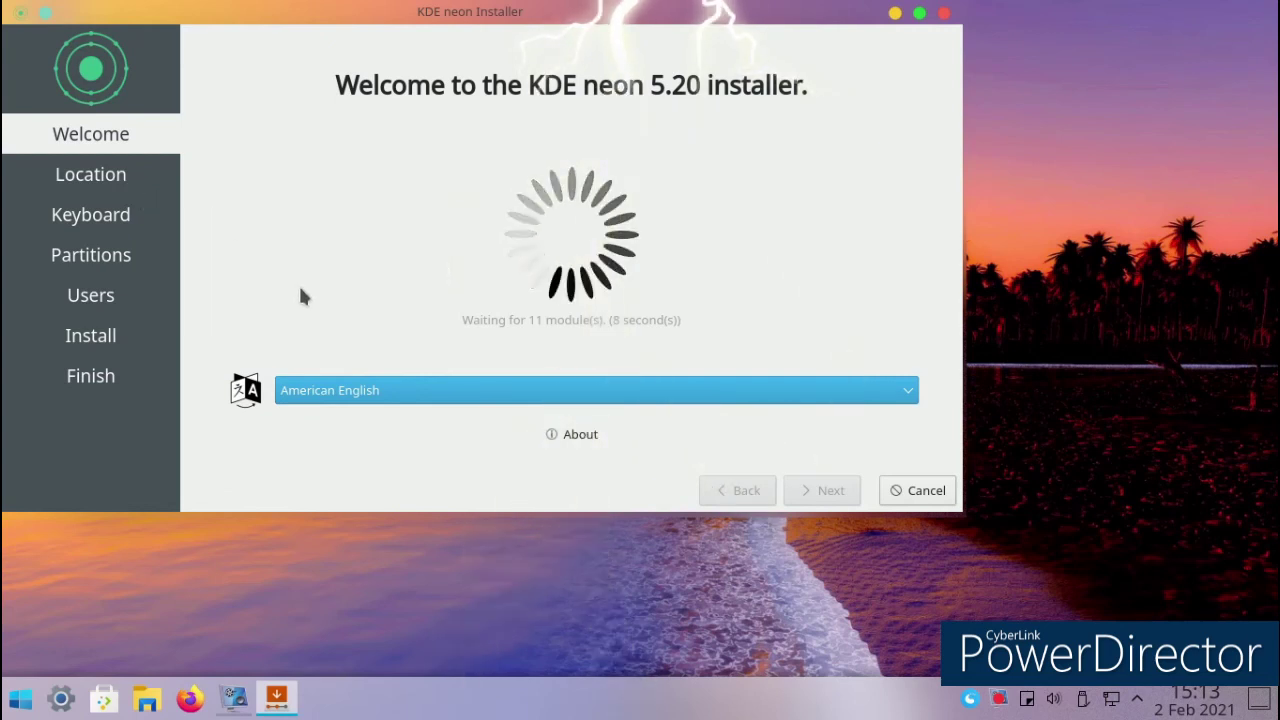
{"action": "left_click", "coordinate": [428, 389]}
{"action": "left_click", "coordinate": [428, 389]}
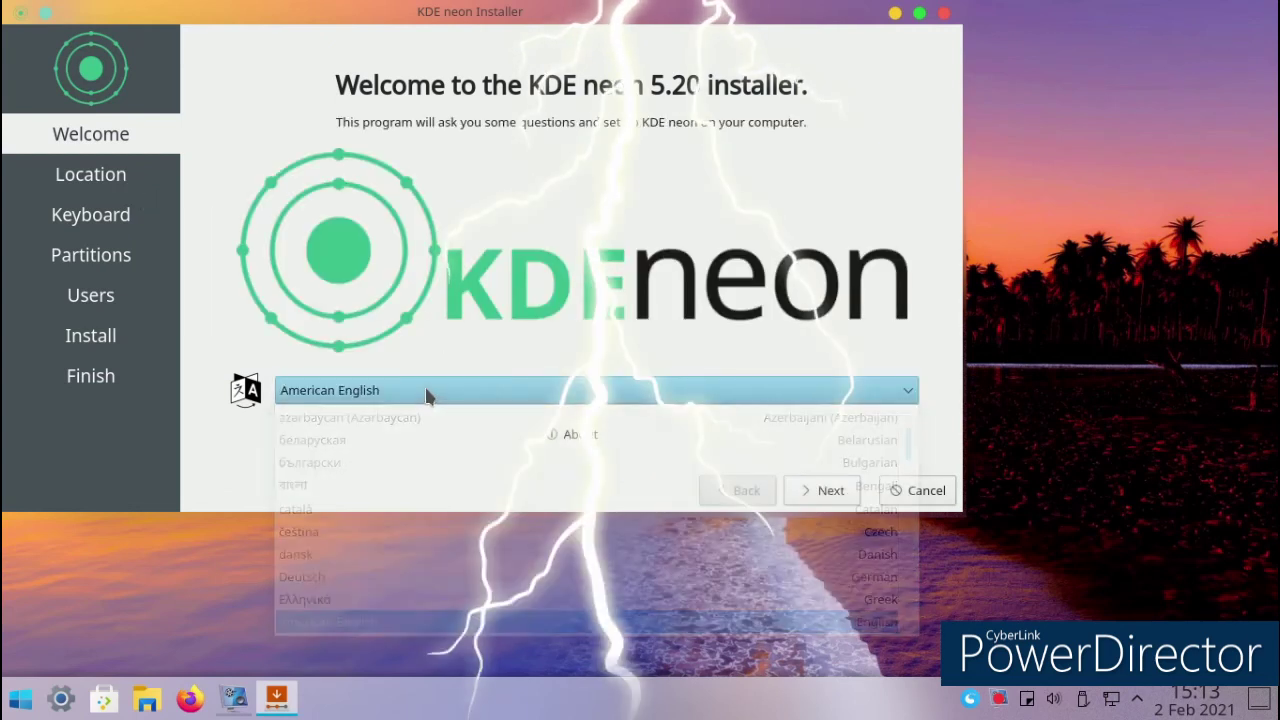
{"action": "left_click", "coordinate": [843, 491]}
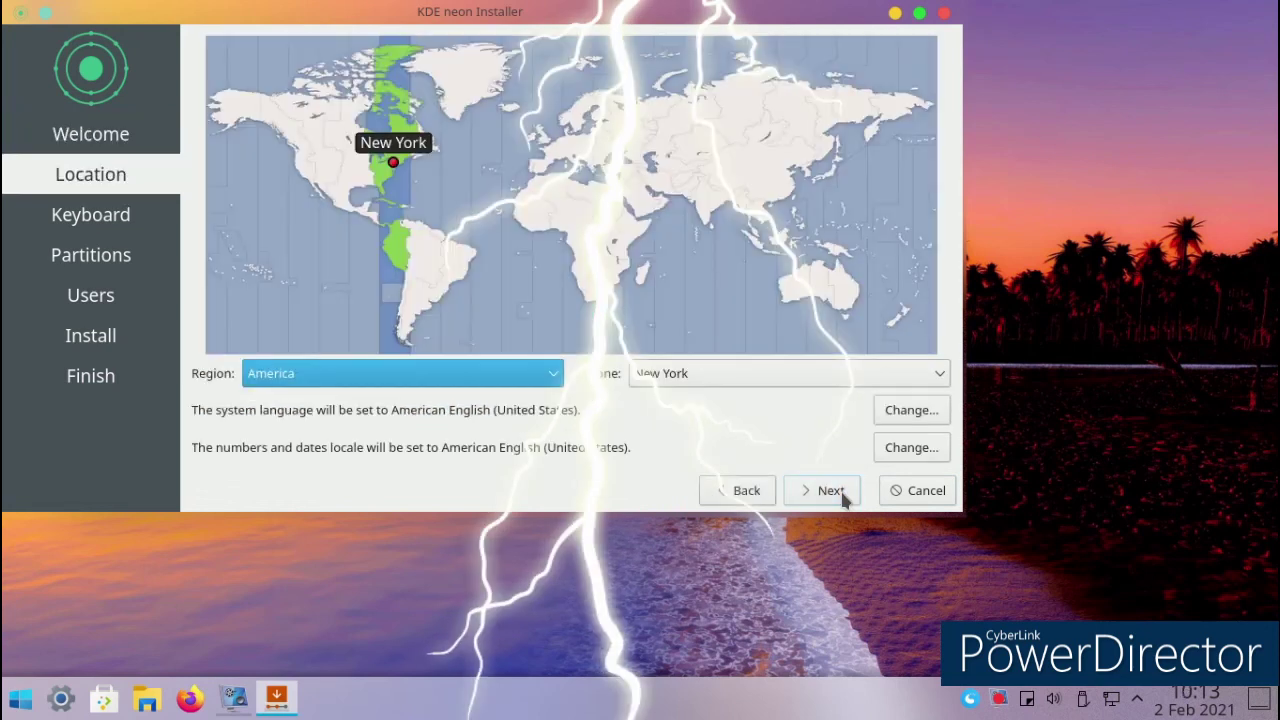
{"action": "left_click", "coordinate": [832, 491]}
{"action": "left_click", "coordinate": [832, 491]}
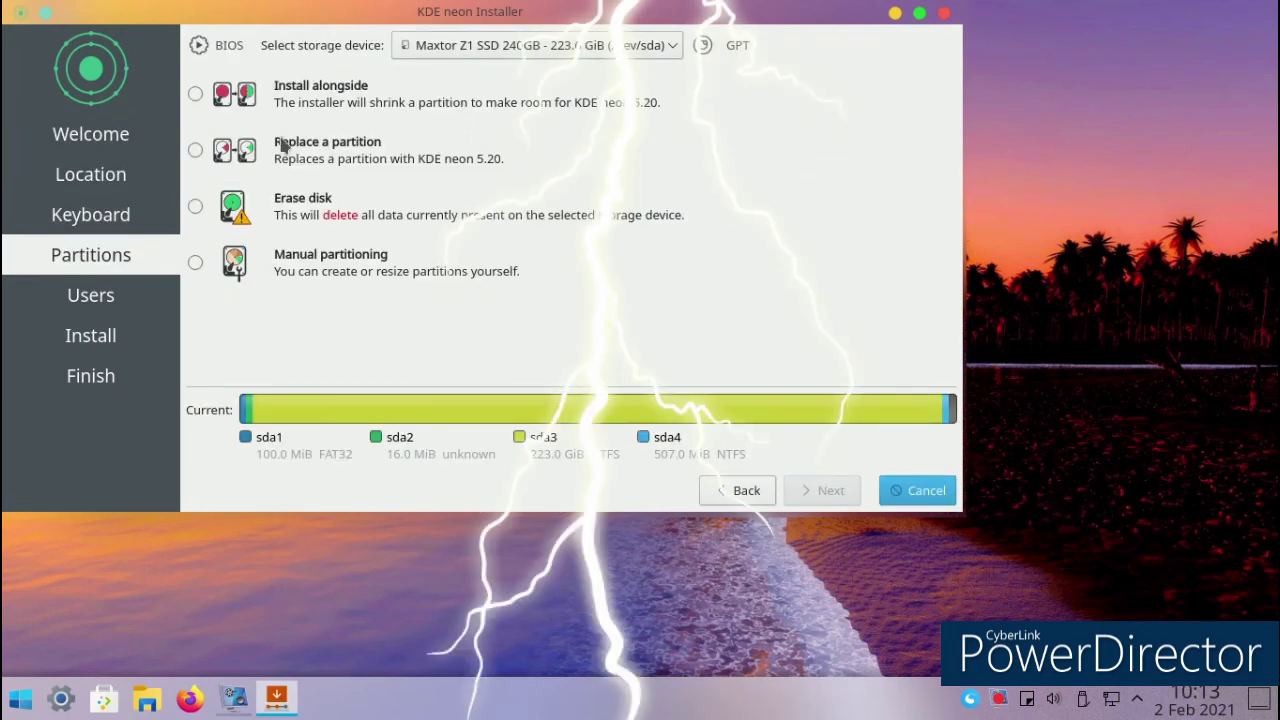
Preview the Install alongside, Replace a partition and Erase disk options, and quit the installer without installing.
{"action": "left_click", "coordinate": [212, 104]}
{"action": "left_click", "coordinate": [205, 151]}
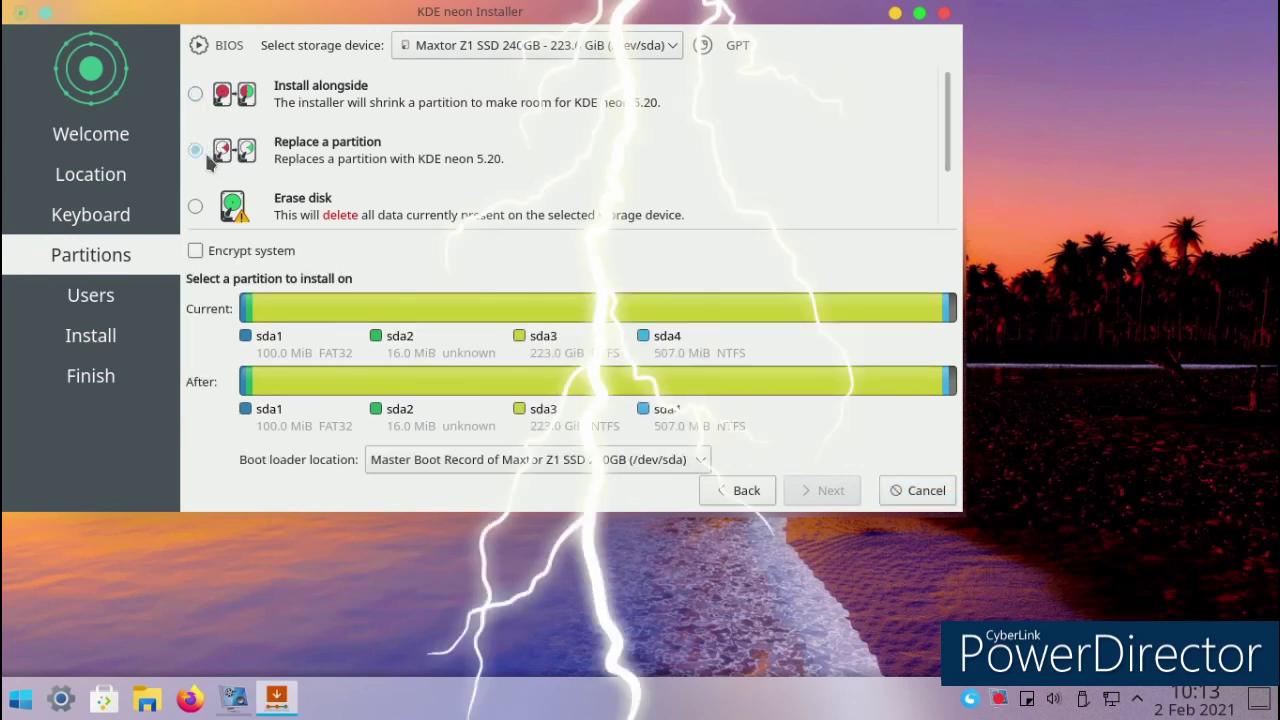
{"action": "left_click", "coordinate": [196, 208]}
{"action": "left_click", "coordinate": [943, 15]}
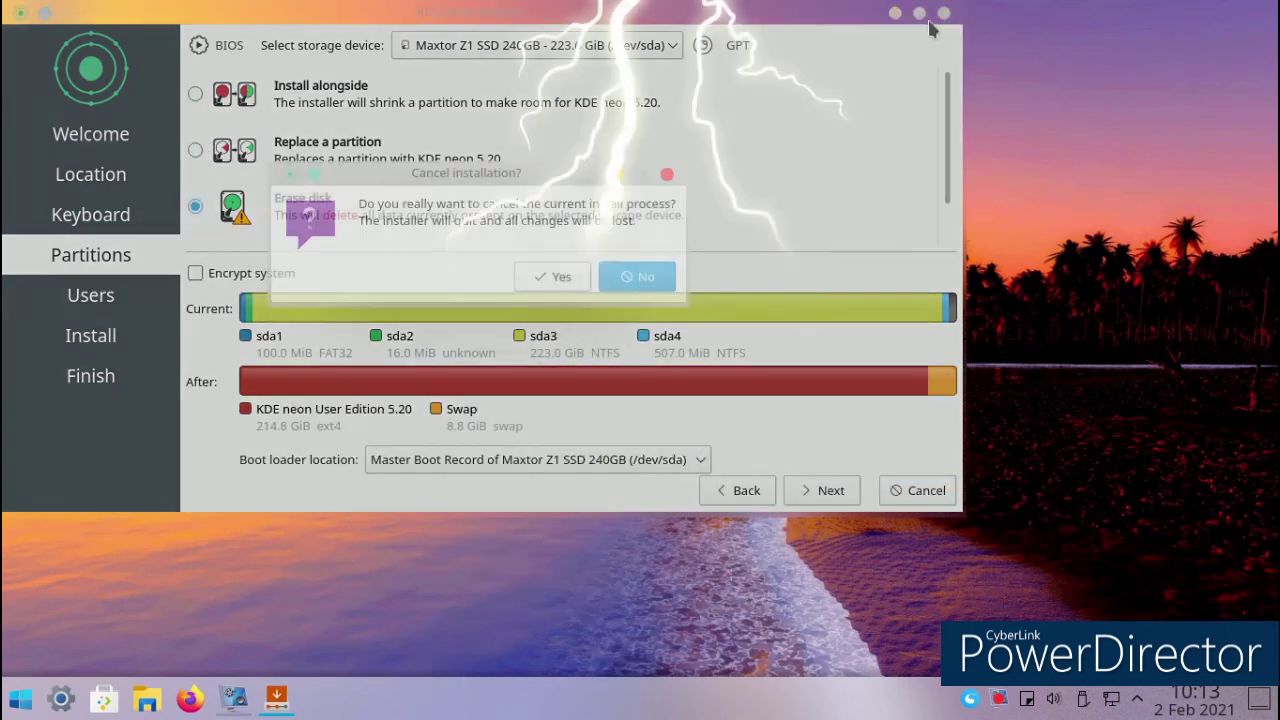
{"action": "left_click", "coordinate": [545, 278]}
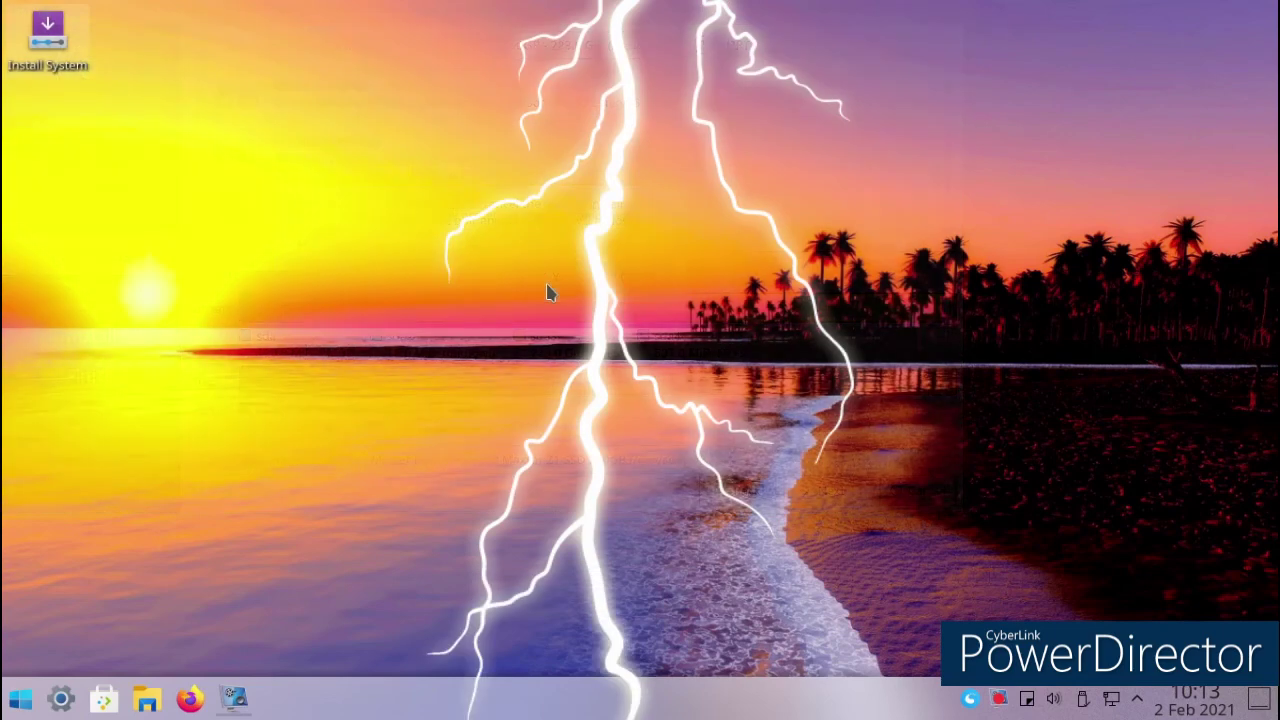
Open Emoji Selector, move its window away from the screen corner, copy smiling and rolling-eyes emojis to the clipboard, and close it.
{"action": "left_click", "coordinate": [18, 703]}
{"action": "mouse_move", "coordinate": [107, 566]}
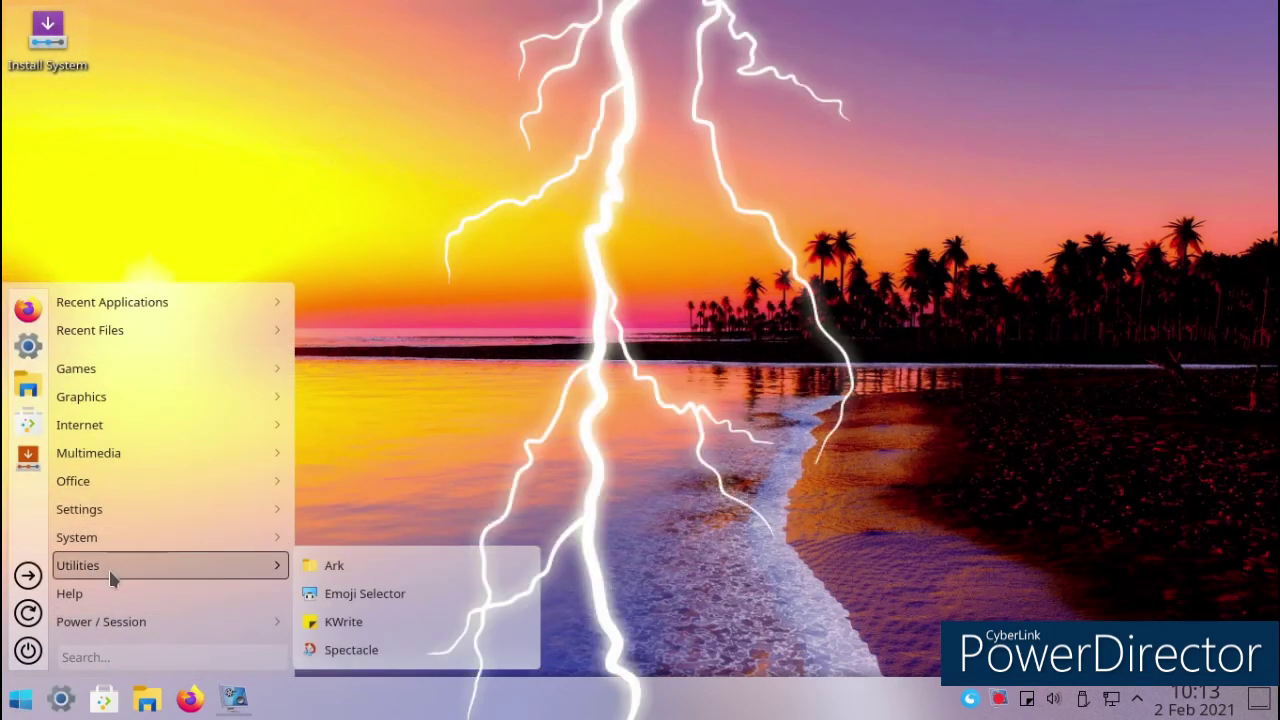
{"action": "left_click", "coordinate": [364, 599]}
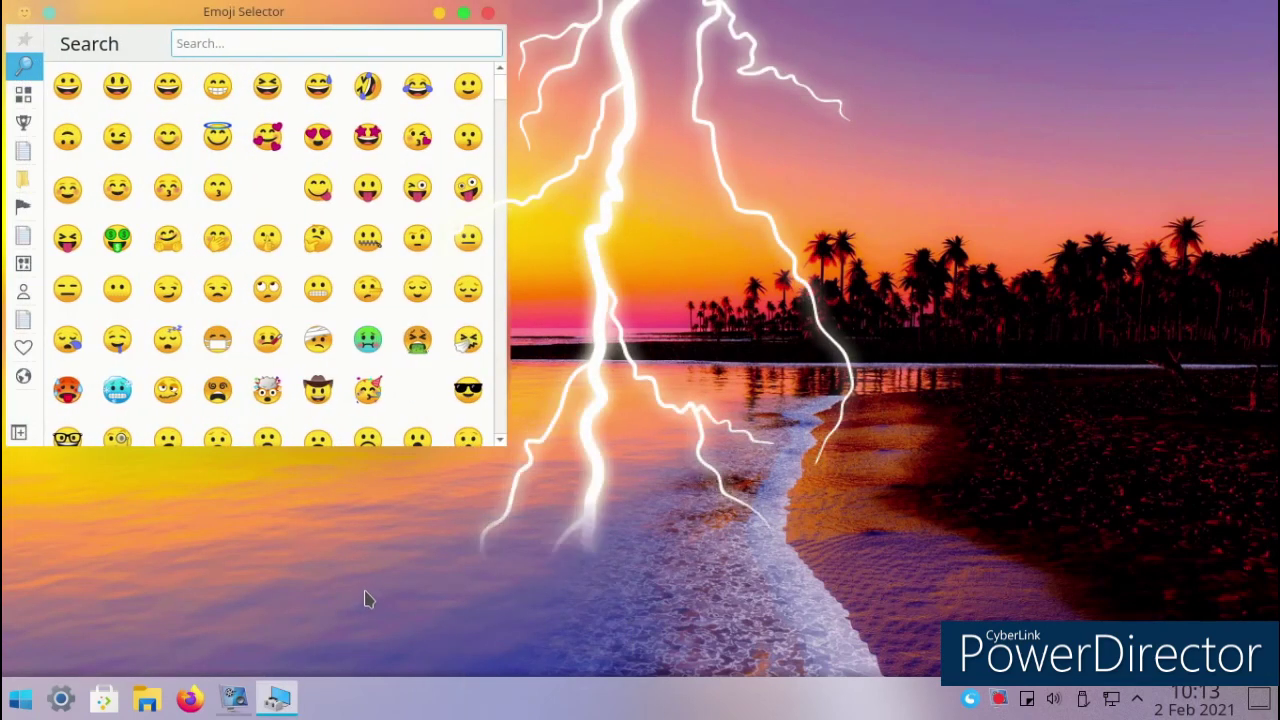
{"action": "left_click_drag", "start_coordinate": [171, 23], "coordinate": [462, 51]}
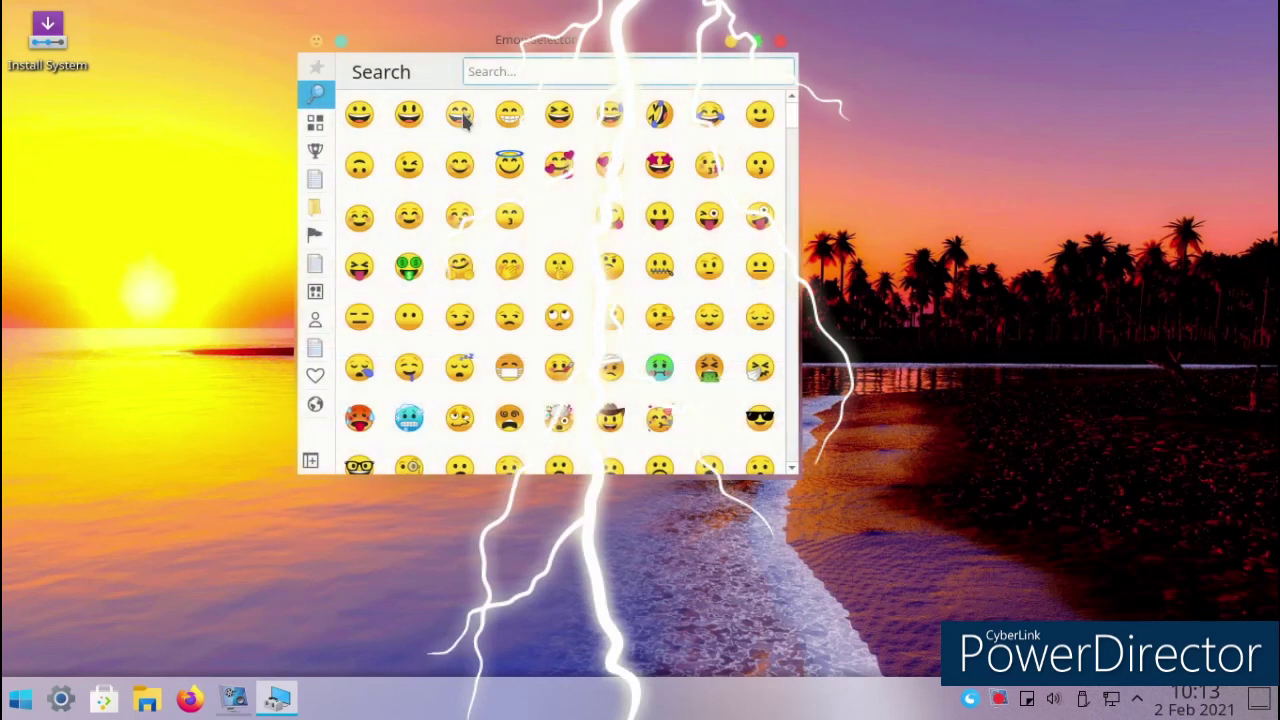
{"action": "left_click", "coordinate": [462, 118]}
{"action": "left_click", "coordinate": [570, 318]}
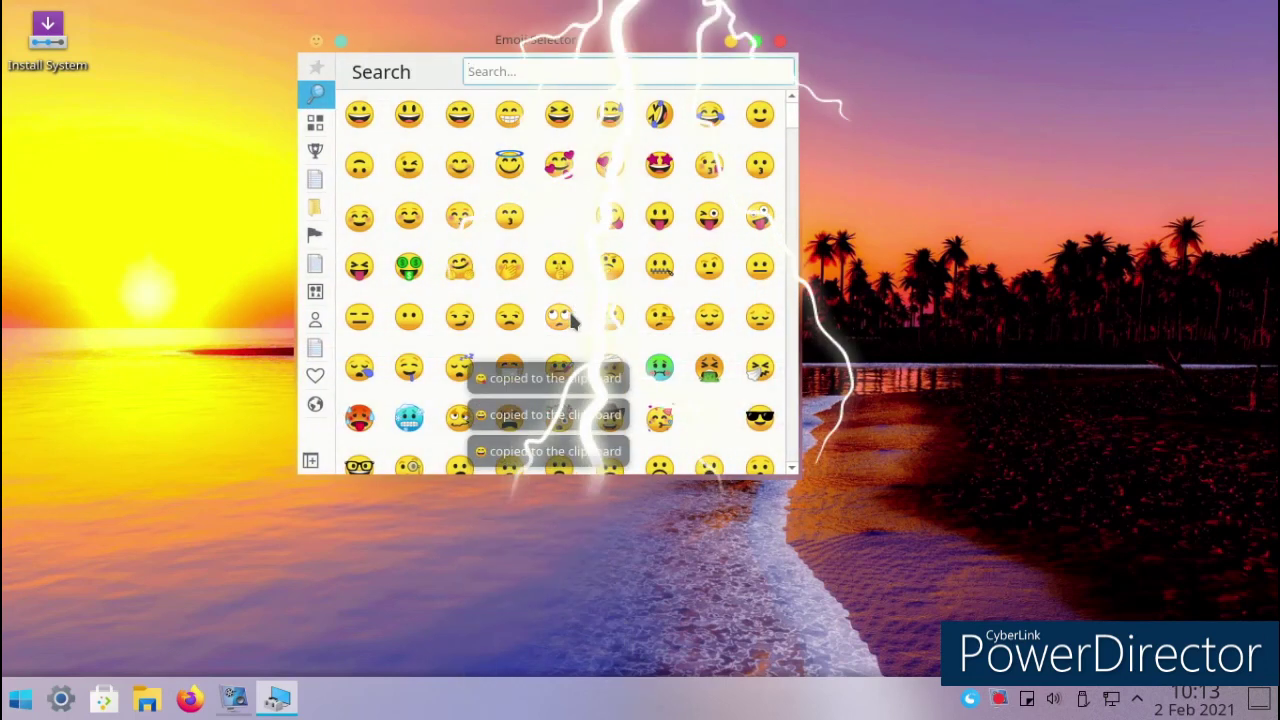
{"action": "left_click", "coordinate": [781, 41]}
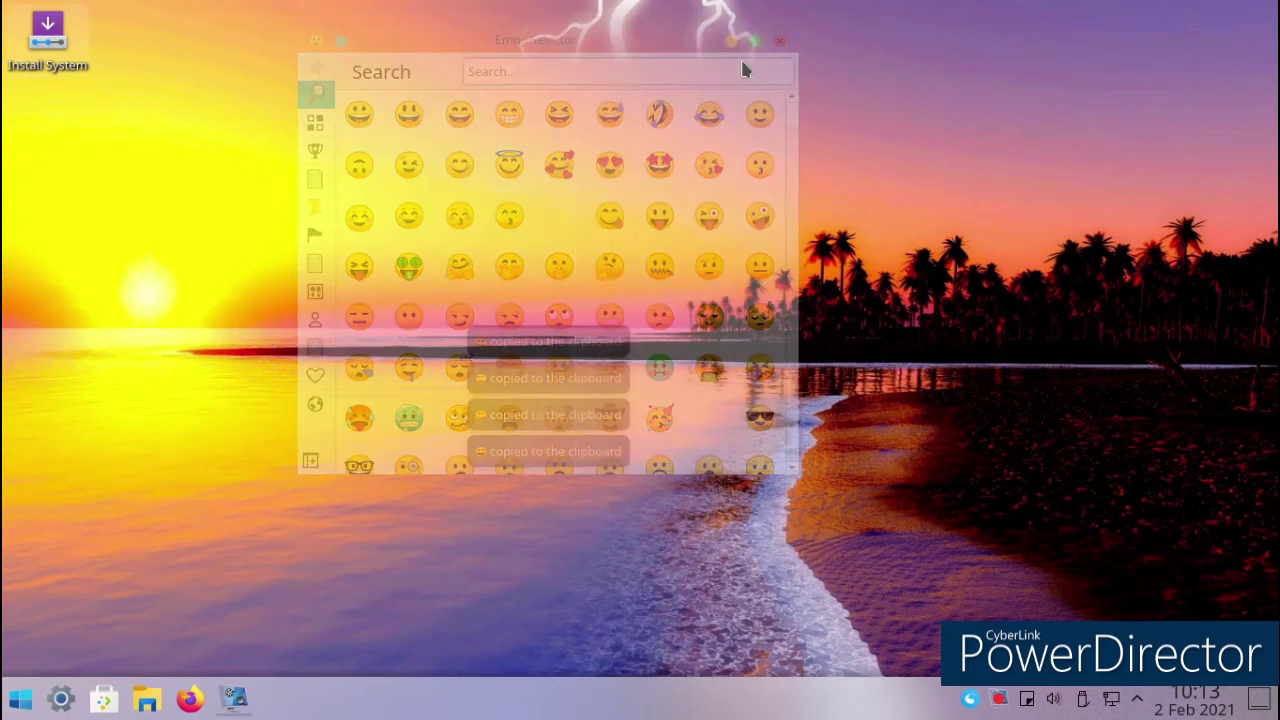
Browse the application launcher's Graphics, Multimedia and Settings categories.
{"action": "left_click", "coordinate": [20, 698]}
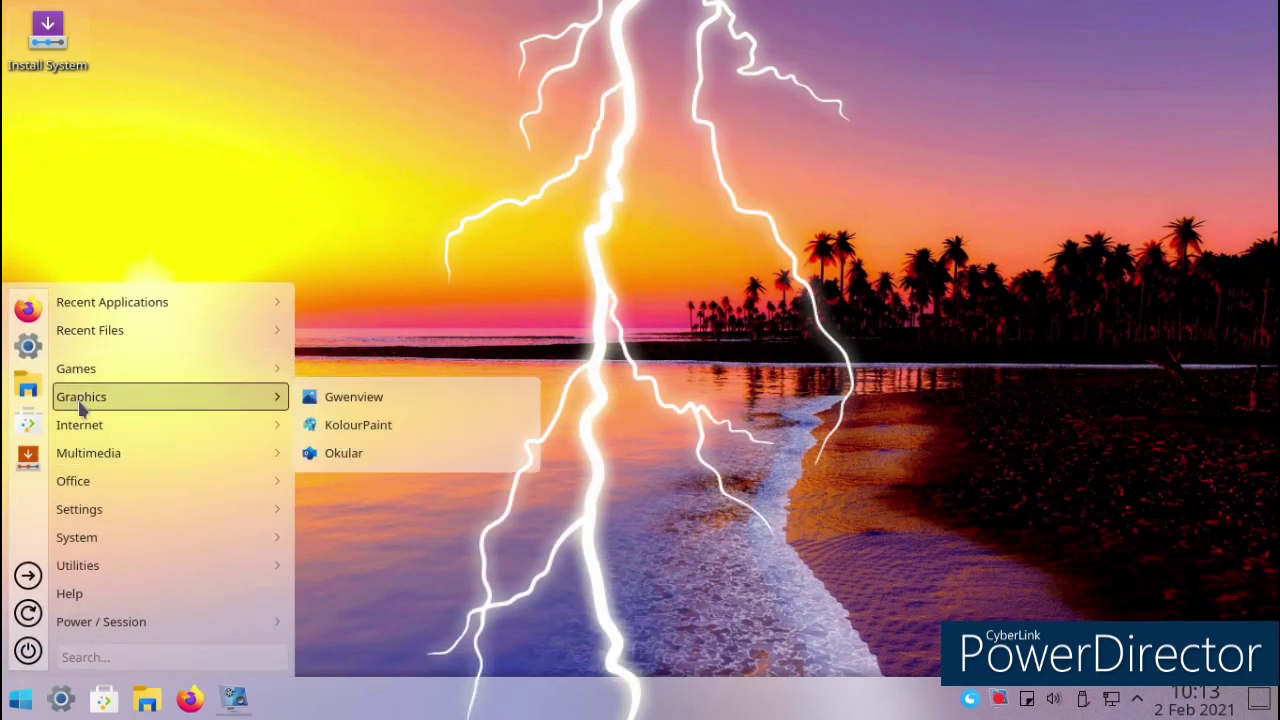
{"action": "mouse_move", "coordinate": [98, 460]}
{"action": "mouse_move", "coordinate": [108, 515]}
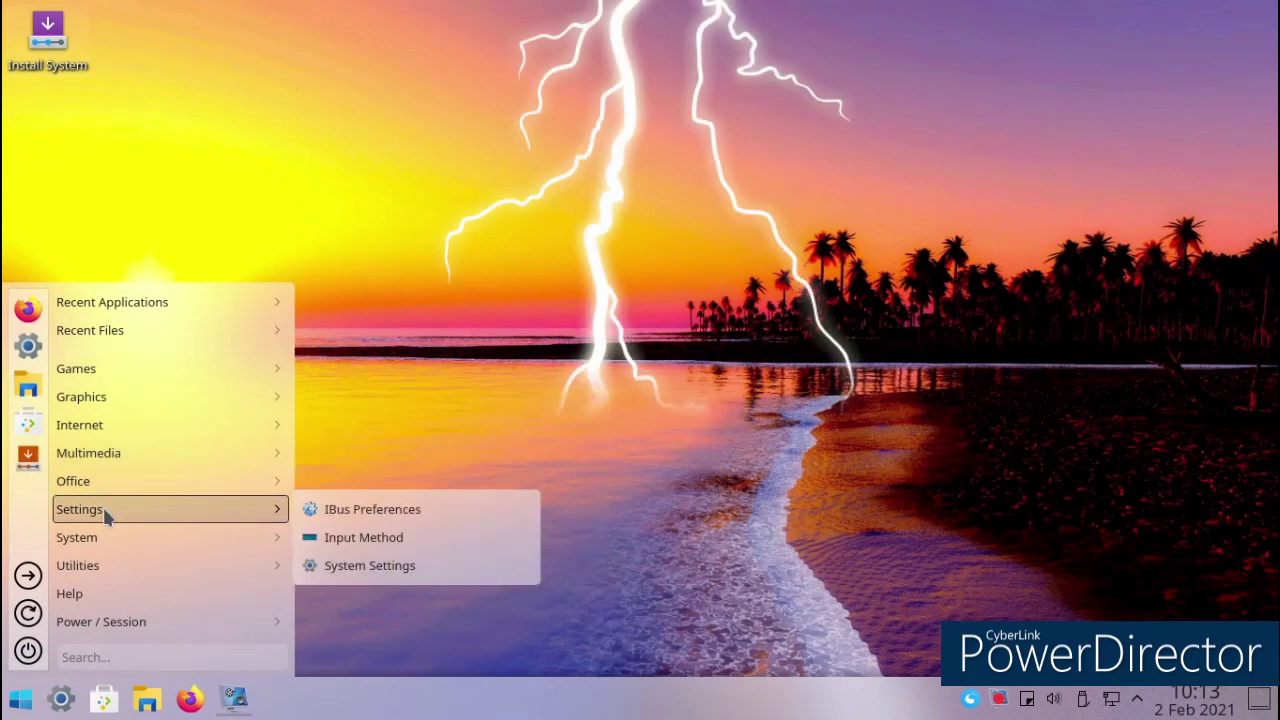